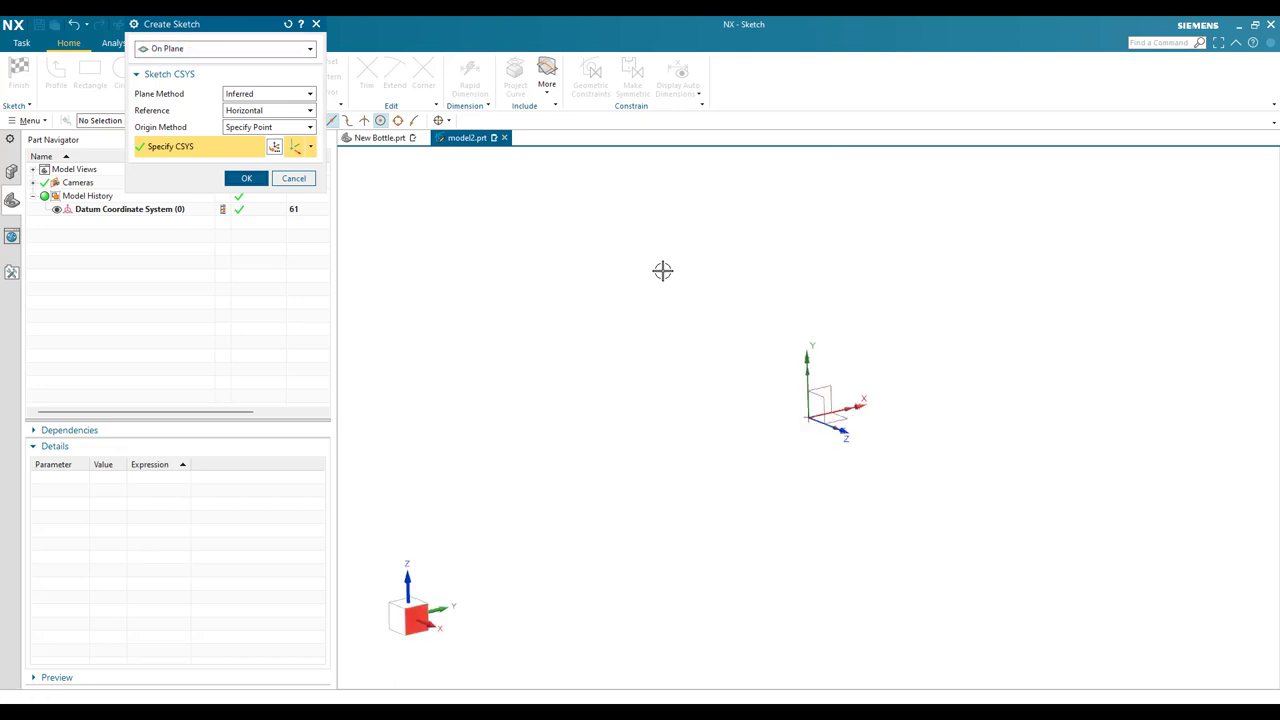
Create a sketch on the inferred plane and draw an outward-bulging semicircular arc of about 20 radius, about 105 from the vertical axis
middle_click(648, 252)
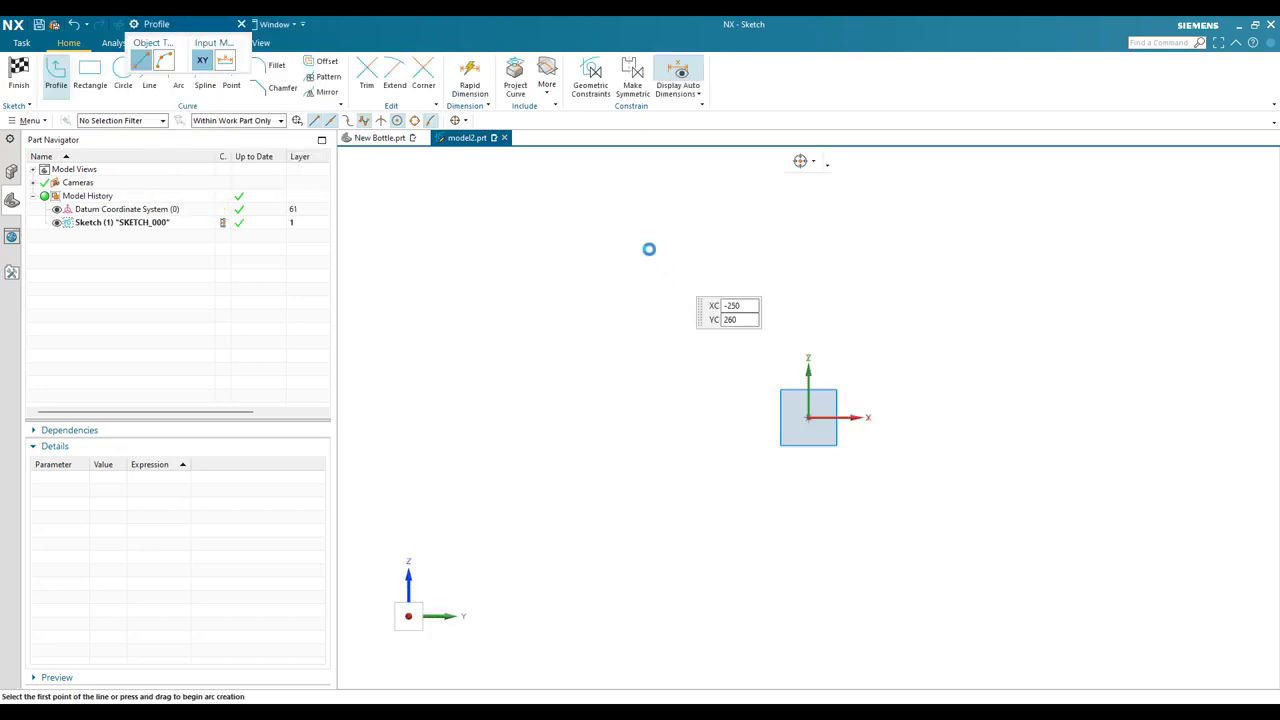
key("Escape")
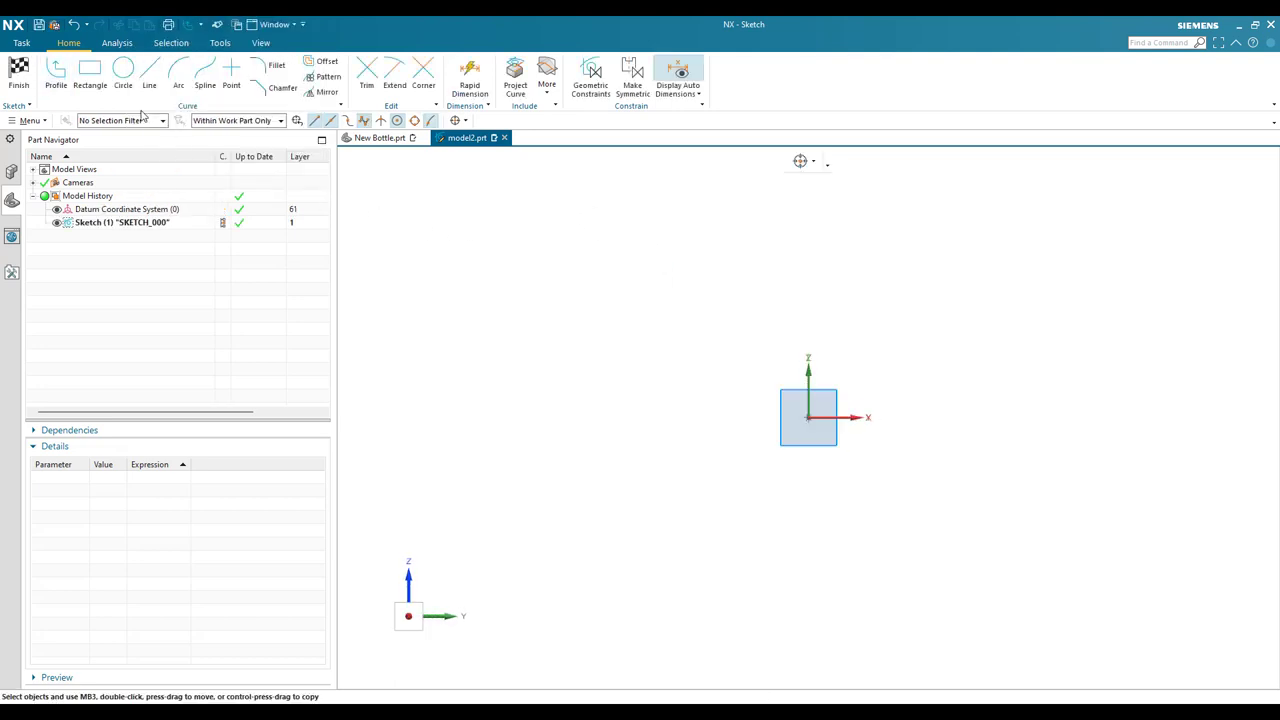
left_click(178, 72)
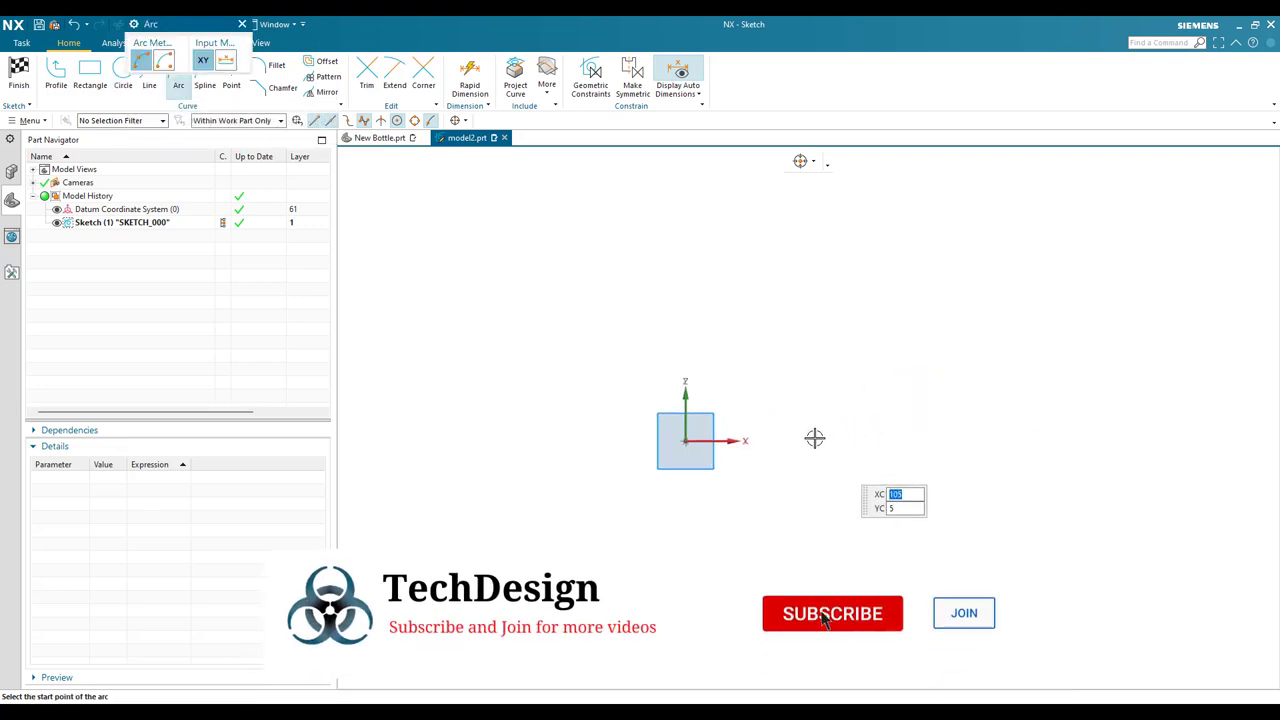
left_click(815, 438)
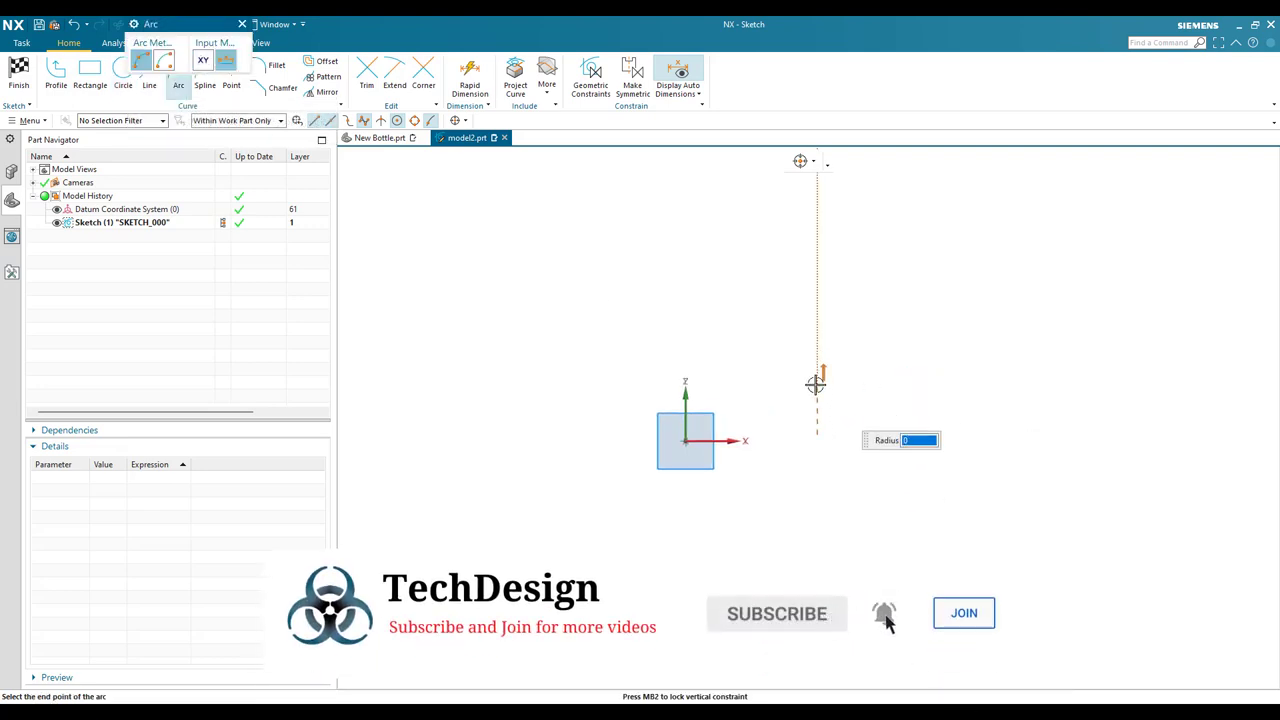
left_click(817, 384)
left_click(844, 415)
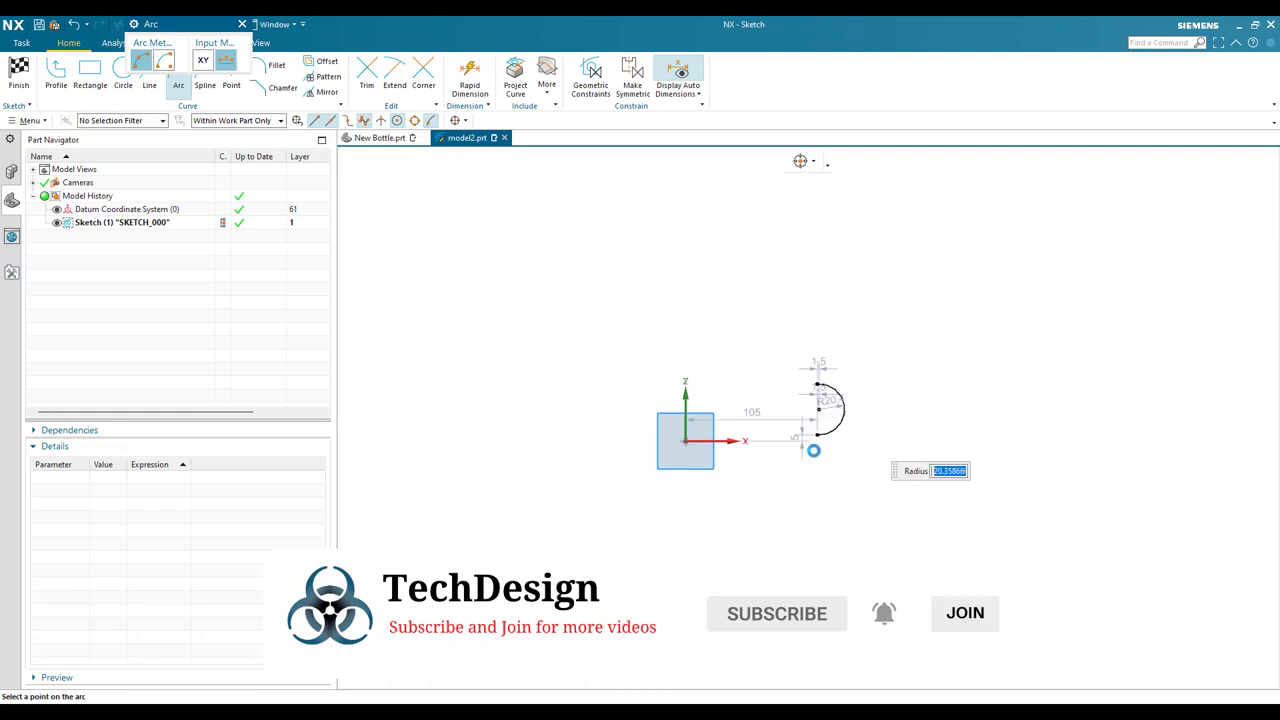
key("Escape")
Hide the automatic dimensions and dimension the arc with a diameter of 8.8
left_click(690, 88)
scroll(815, 417, "up", 5)
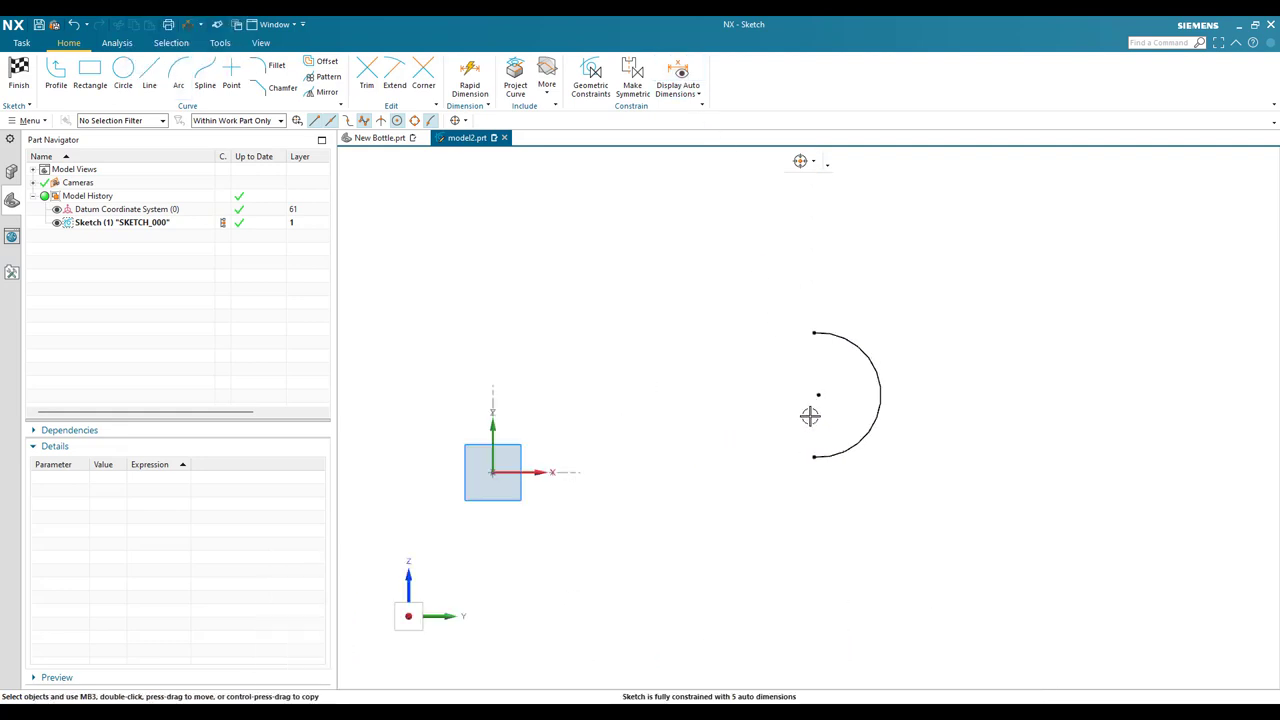
key("d")
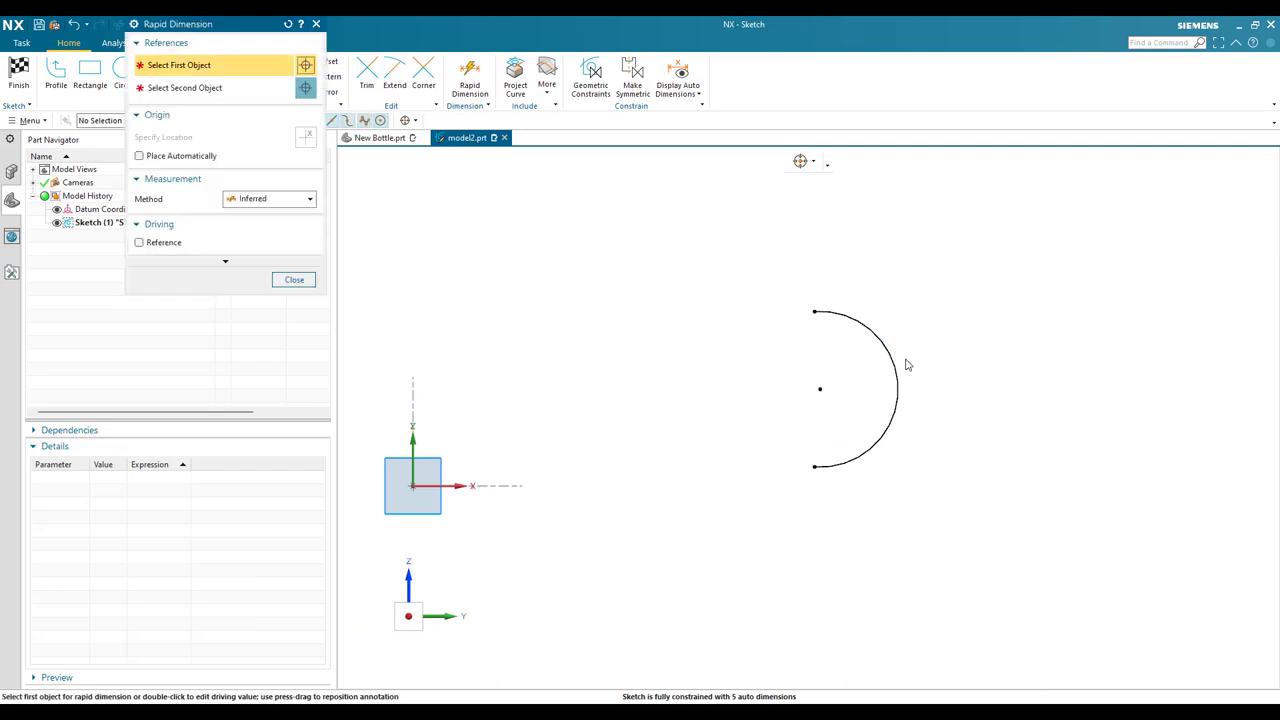
left_click(888, 363)
left_click(984, 344)
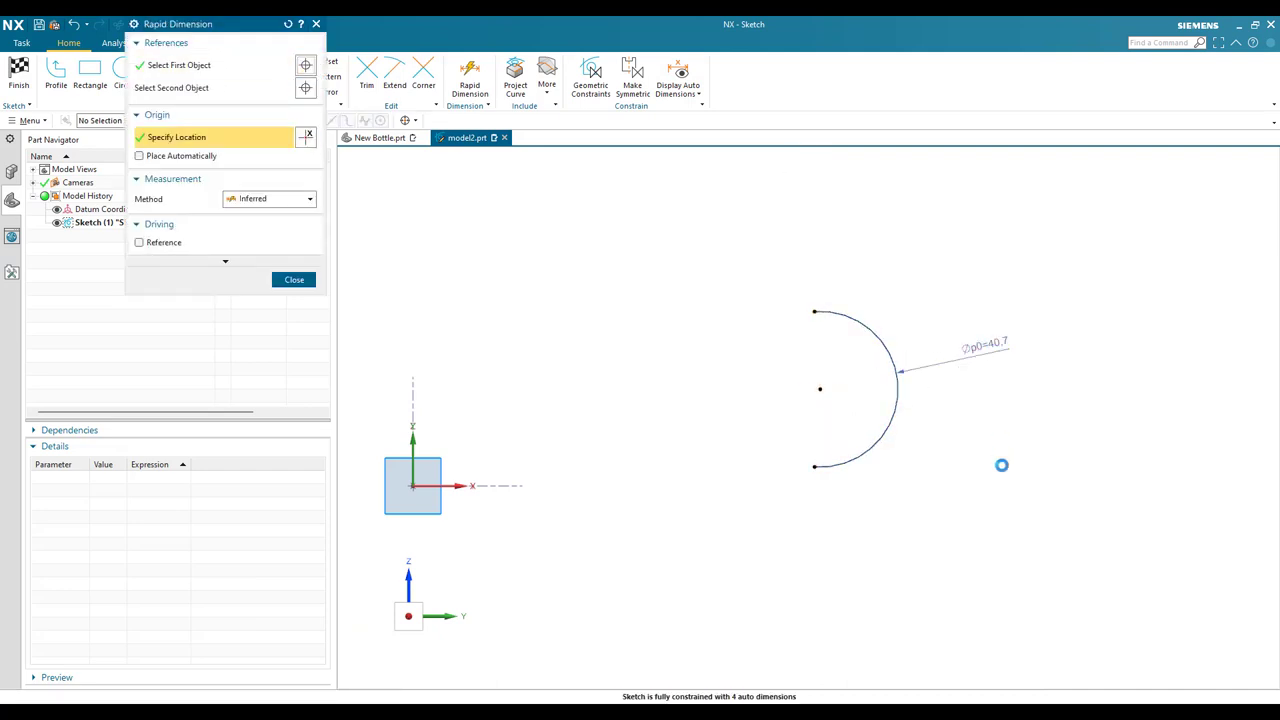
type("8.8.")
key("Return")
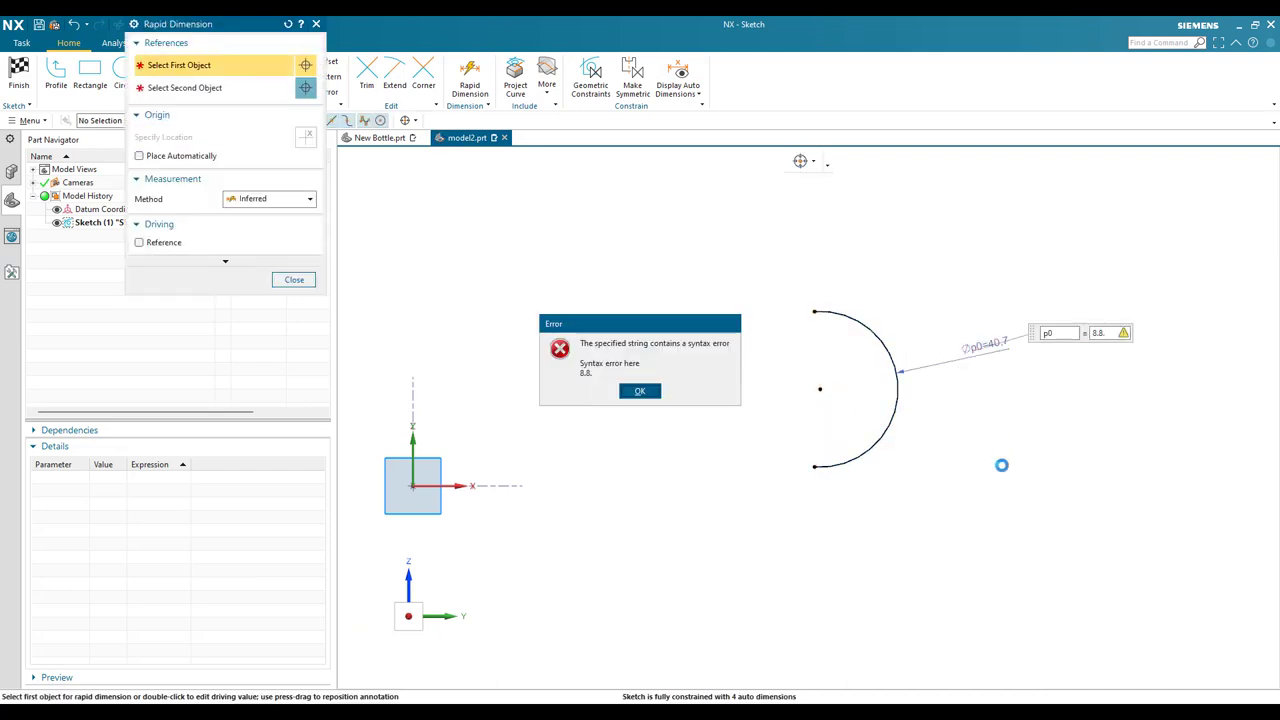
left_click(639, 391)
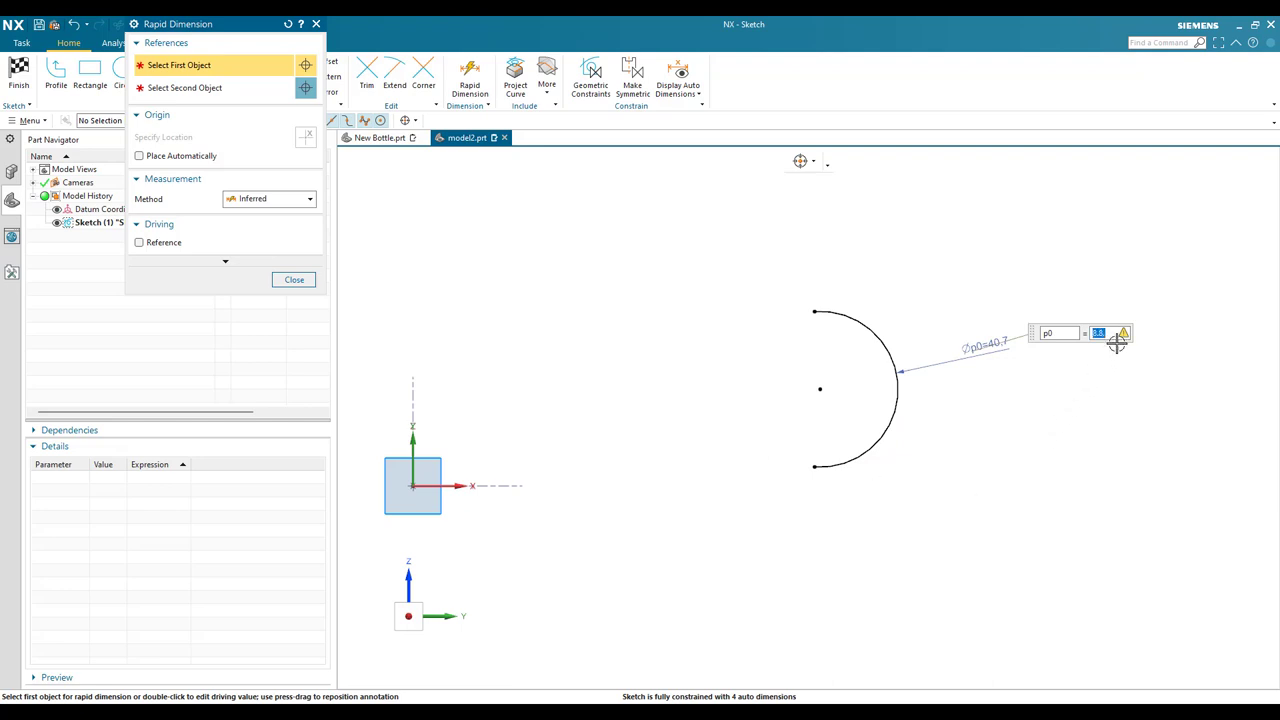
key("Return")
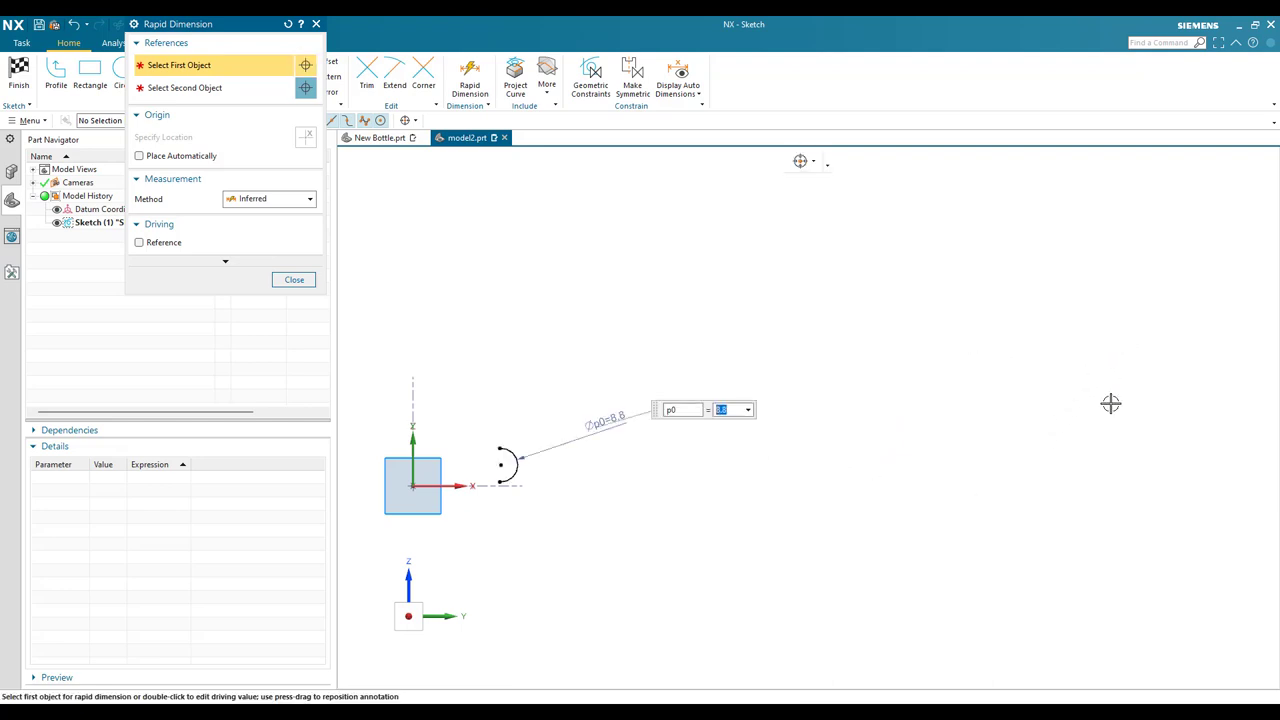
scroll(634, 489, "up", 10)
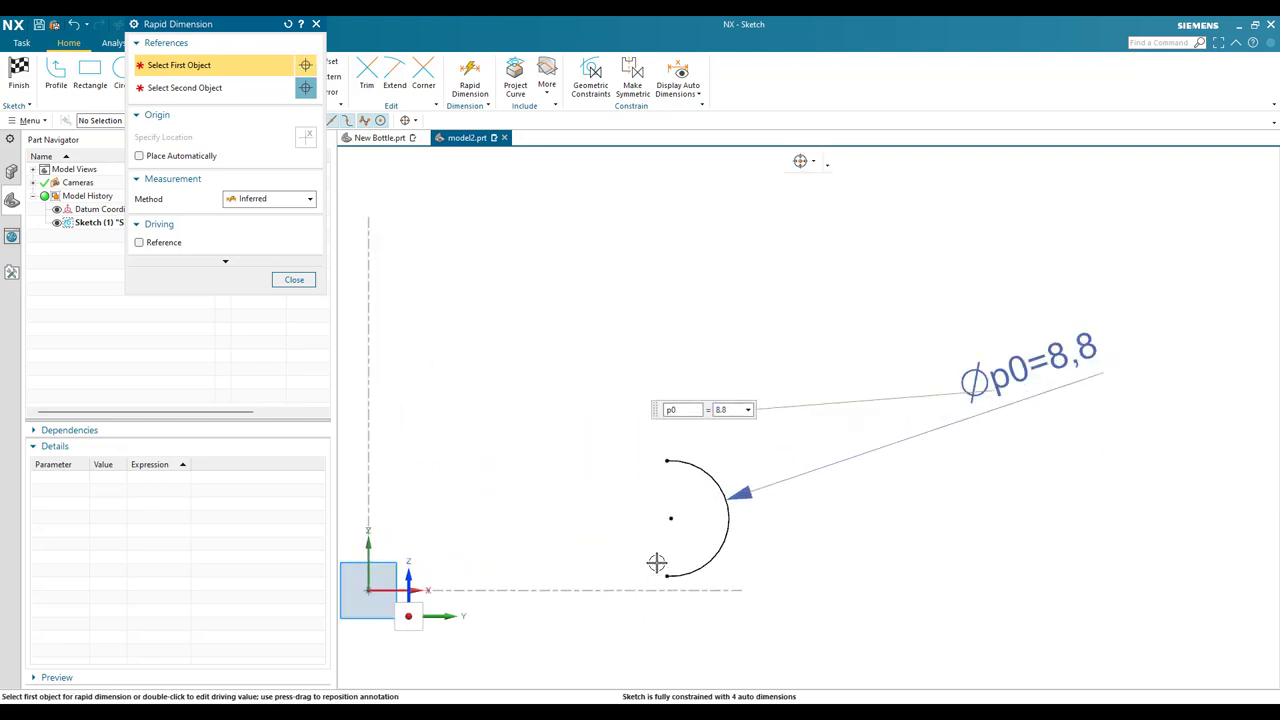
scroll(757, 426, "down", 5)
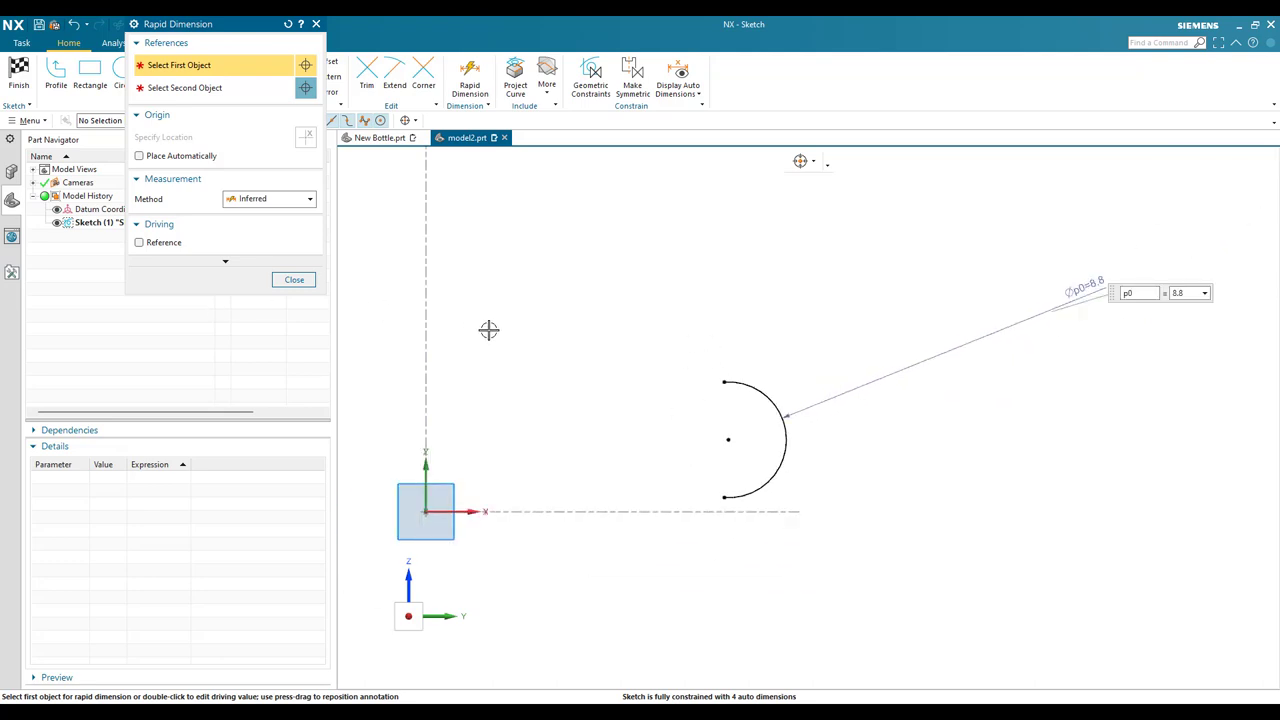
key("Escape")
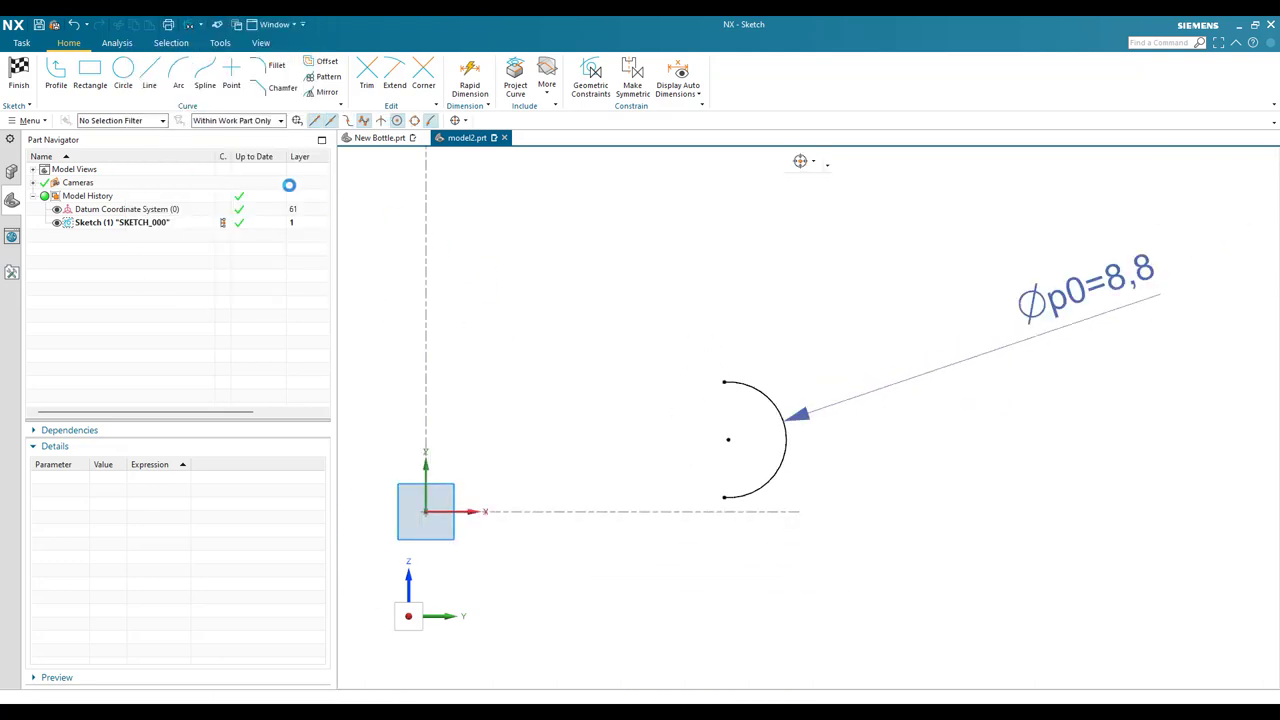
Apply vertical alignment constraints between the arc's center and its lower and upper endpoints
key("c")
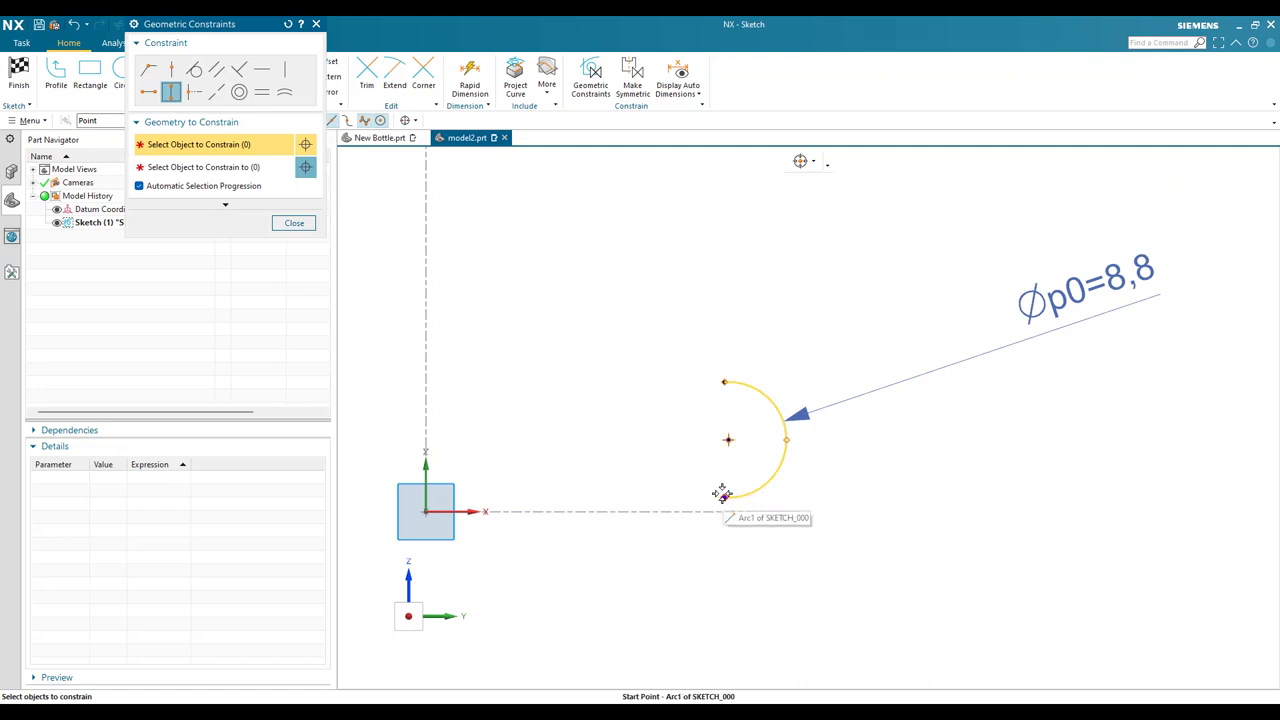
left_click(727, 436)
left_click(724, 491)
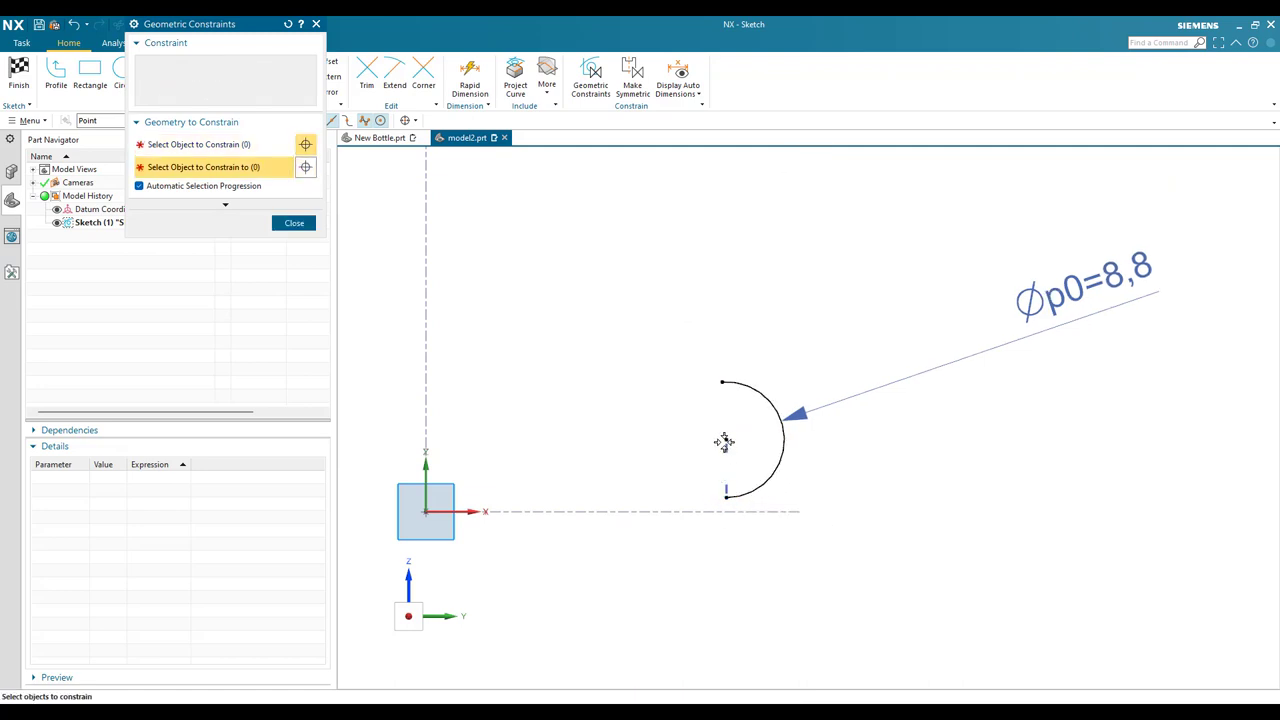
left_click(722, 385)
left_click(722, 385)
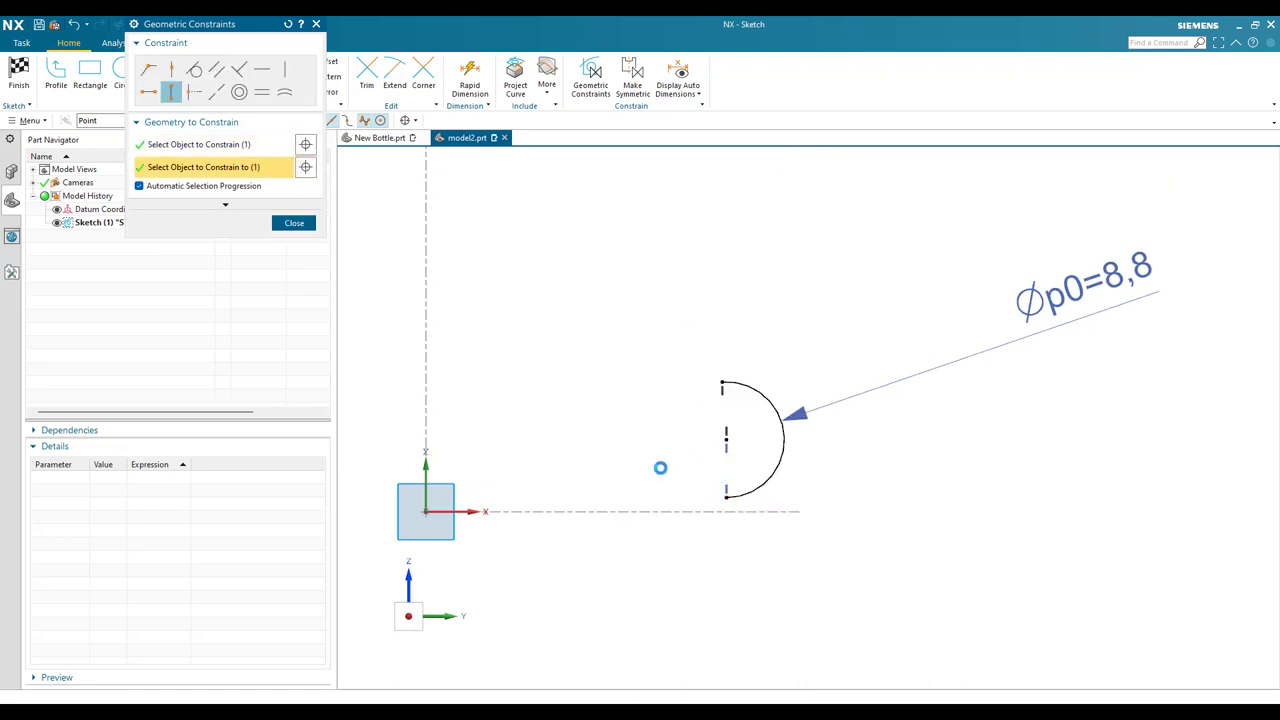
Constrain the arc's lower endpoint to lie on the horizontal X axis with a Point on Curve constraint
scroll(678, 499, "up", 1)
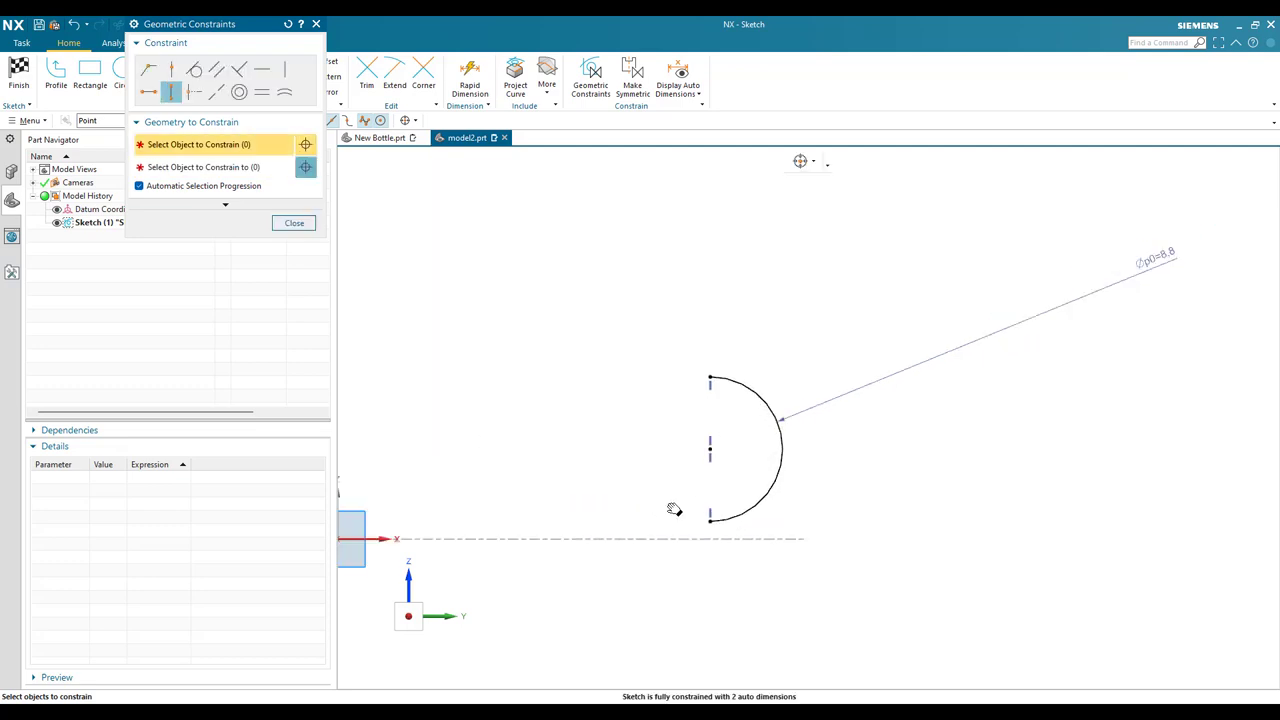
middle_click_drag(676, 501, 766, 405, "shift")
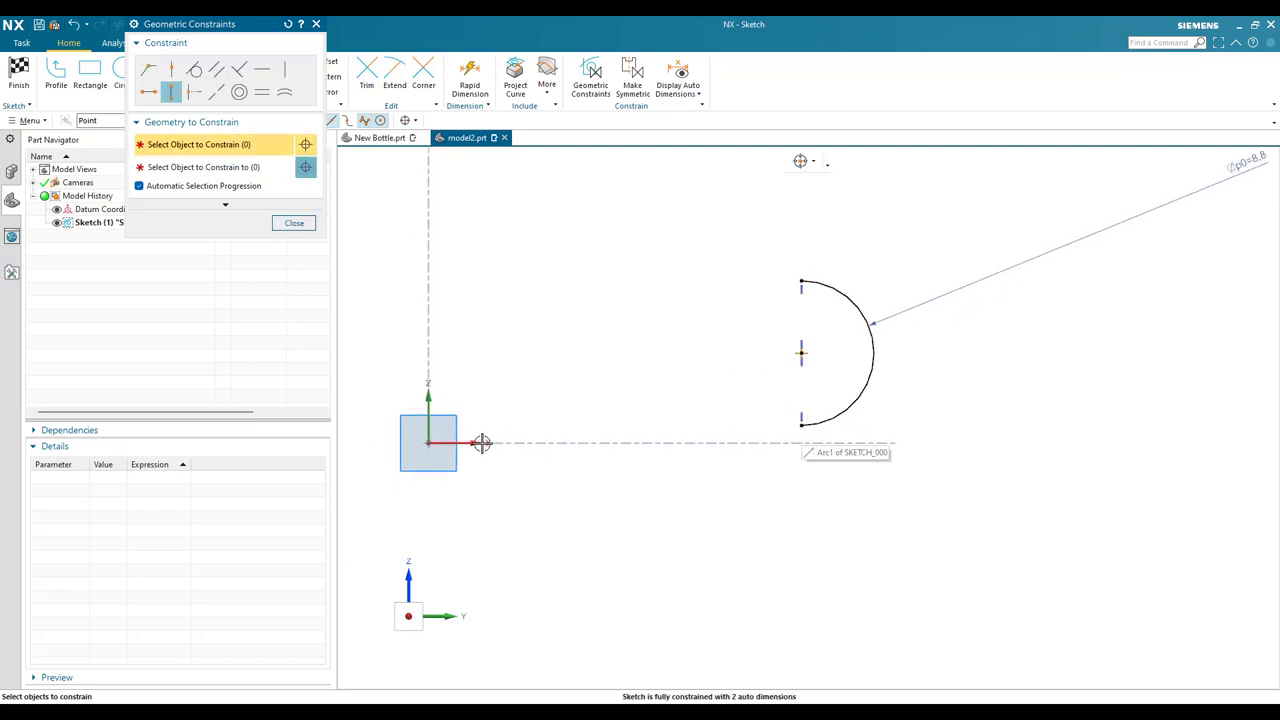
left_click(172, 70)
left_click(801, 425)
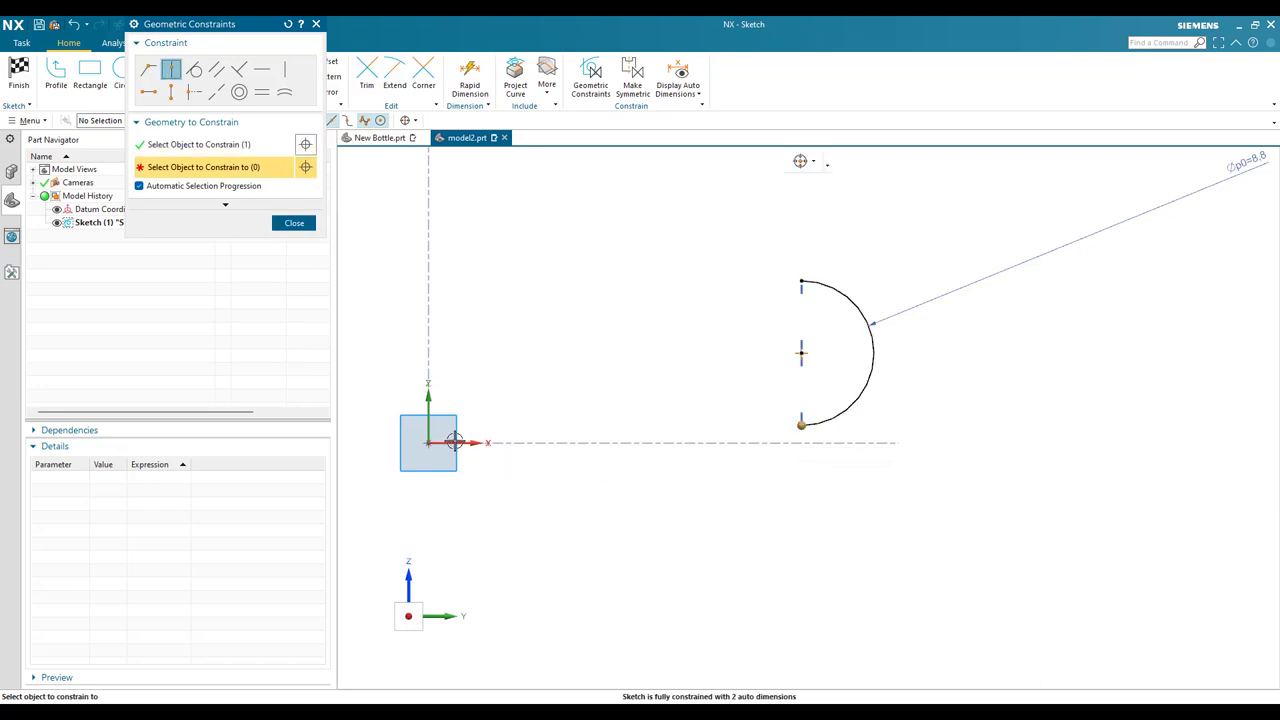
left_click(455, 441)
middle_click(709, 426)
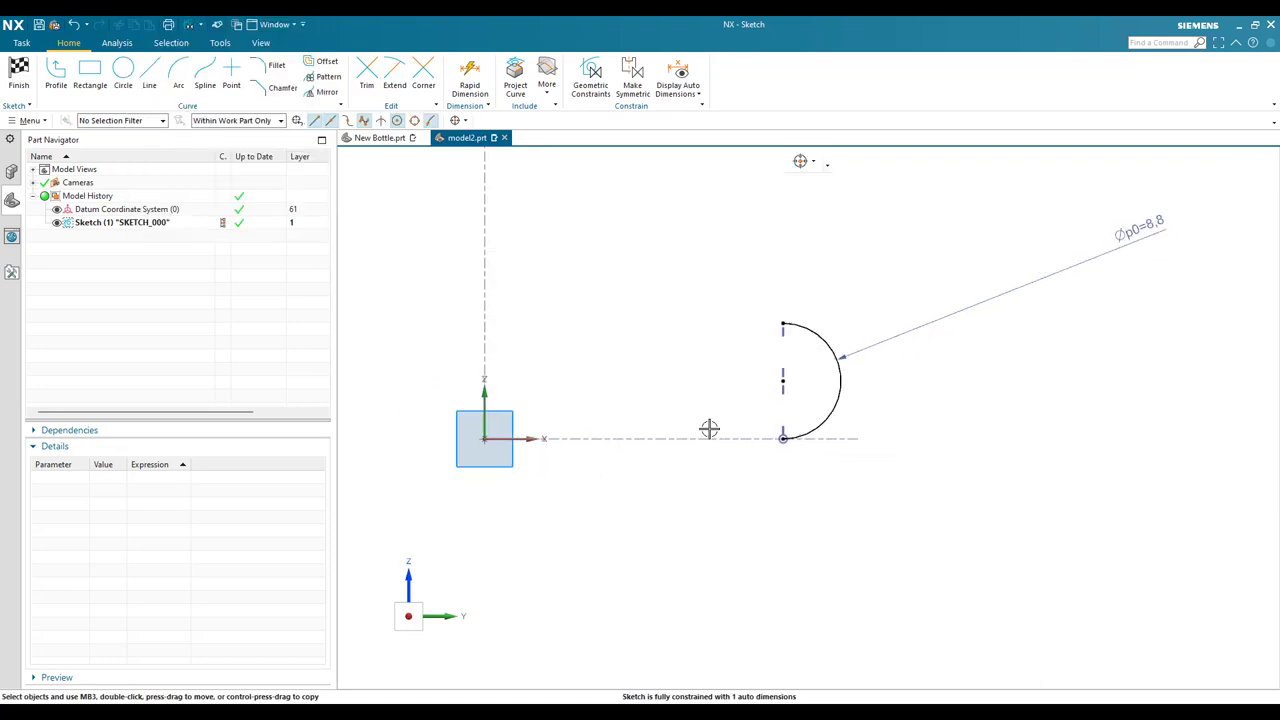
Dimension the horizontal distance from the vertical axis to the small arc's center as 53
scroll(709, 426, "up", 1)
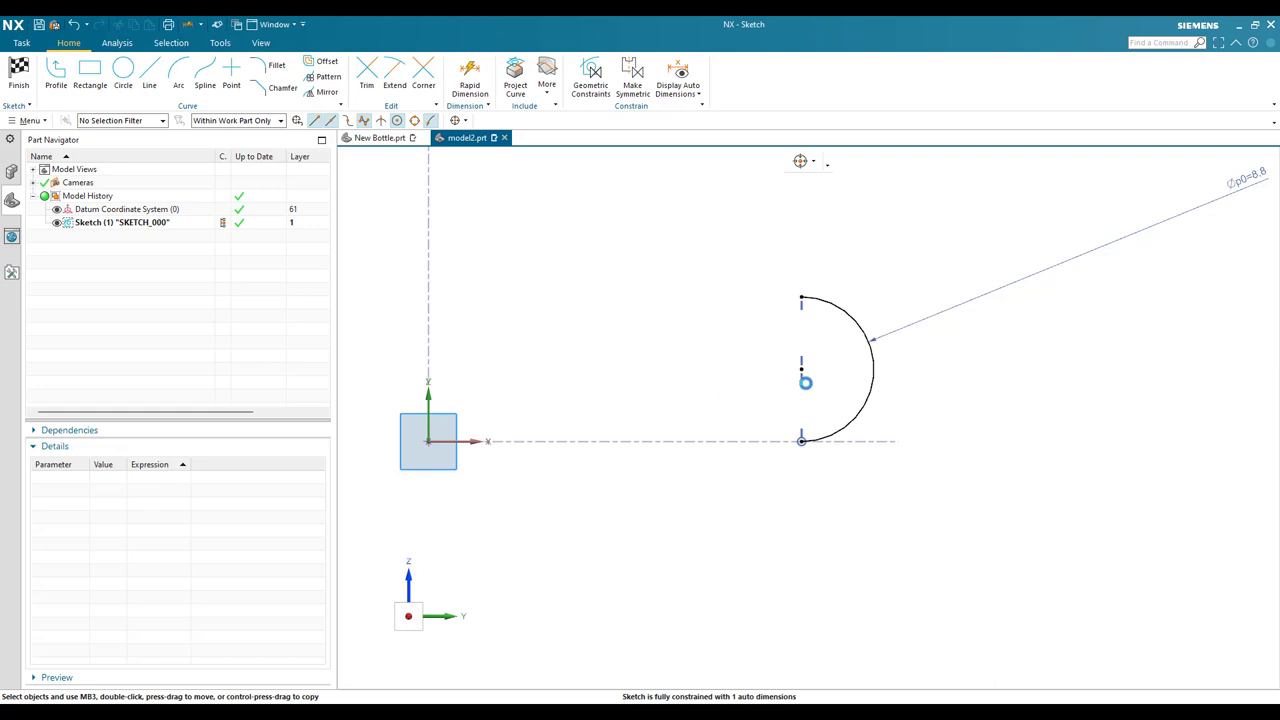
key("d")
left_click(801, 370)
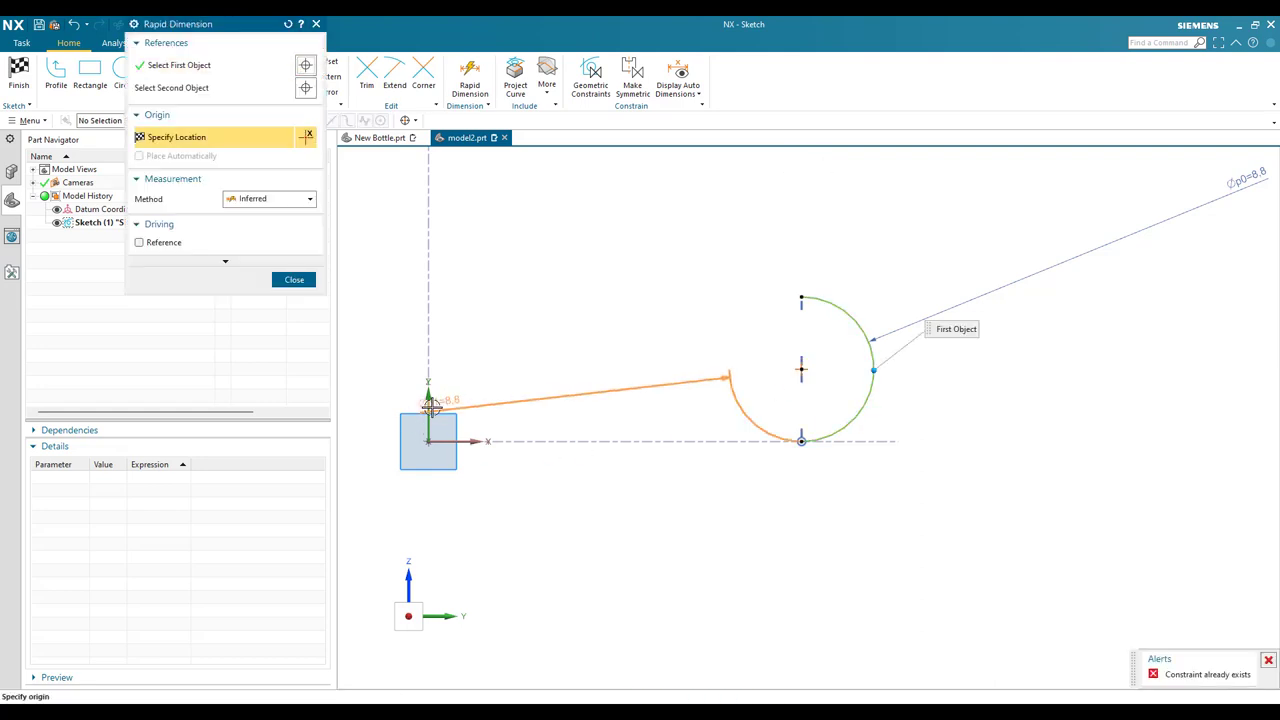
left_click(428, 410)
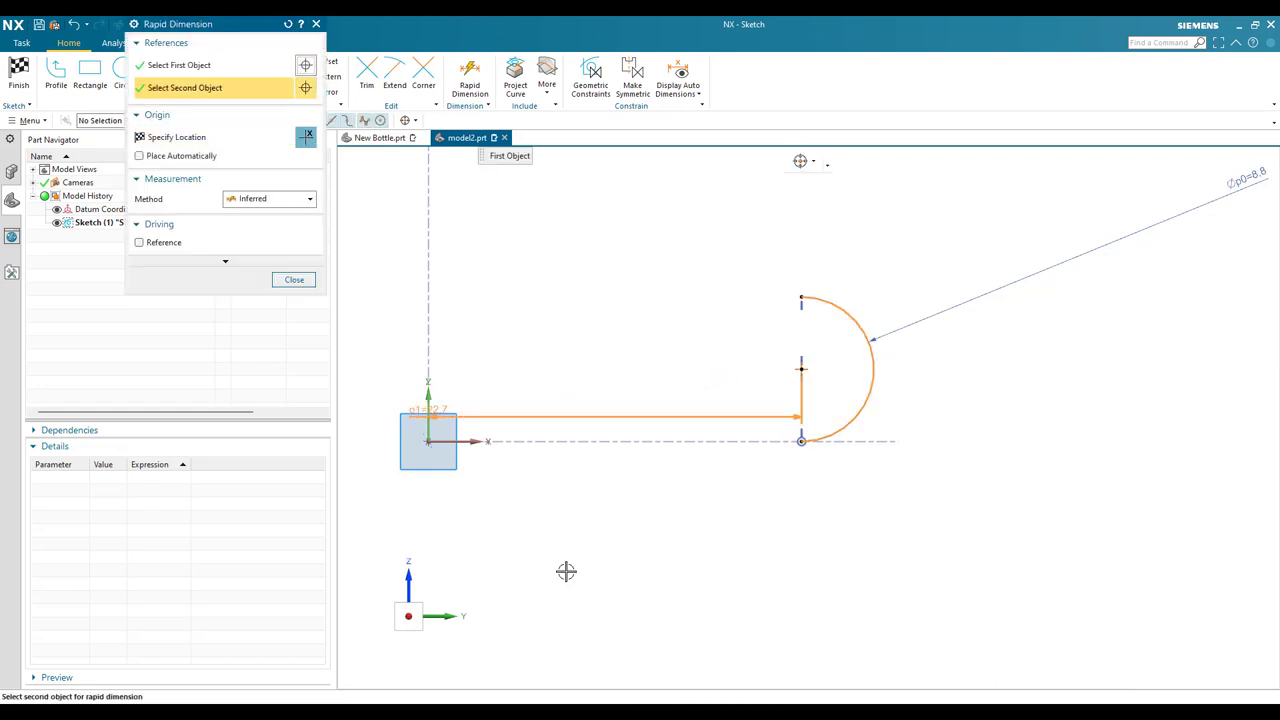
left_click(749, 552)
type("53")
key("Return")
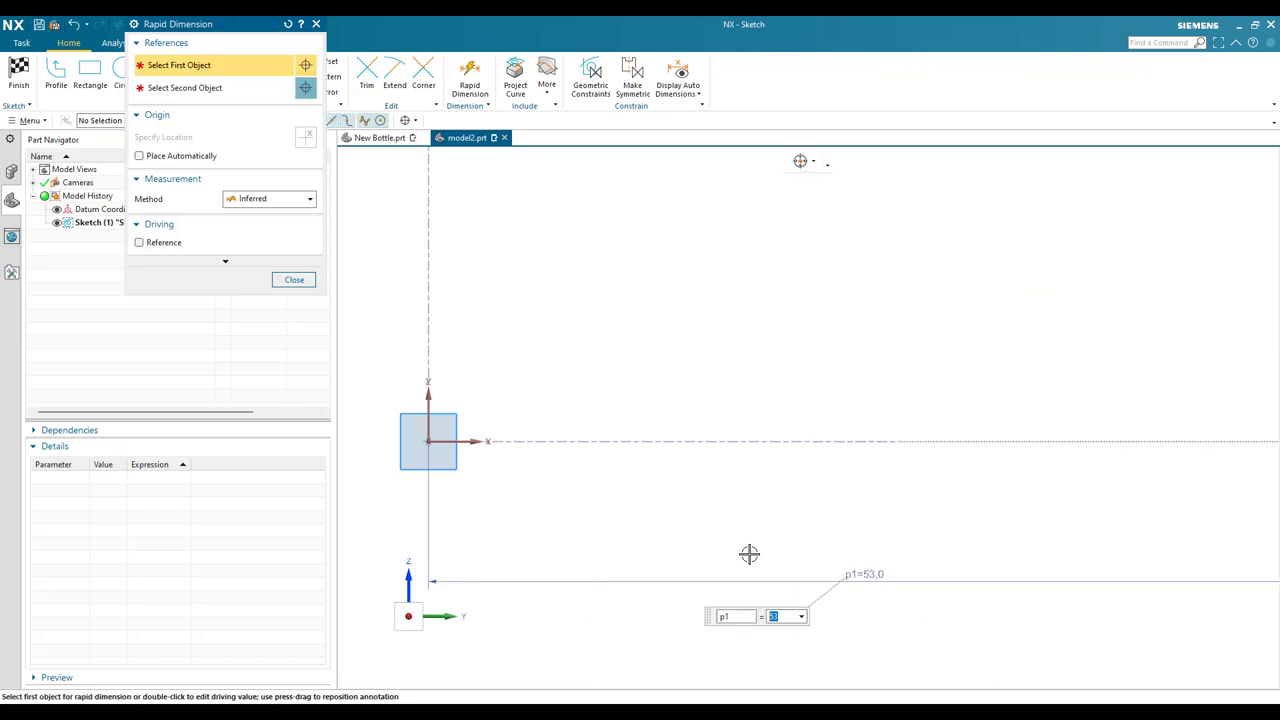
key("Escape")
Draw an outward-curving arc of radius 75 from the small arc's upper endpoint to a point about 42.5 from the vertical axis
key("ctrl+f")
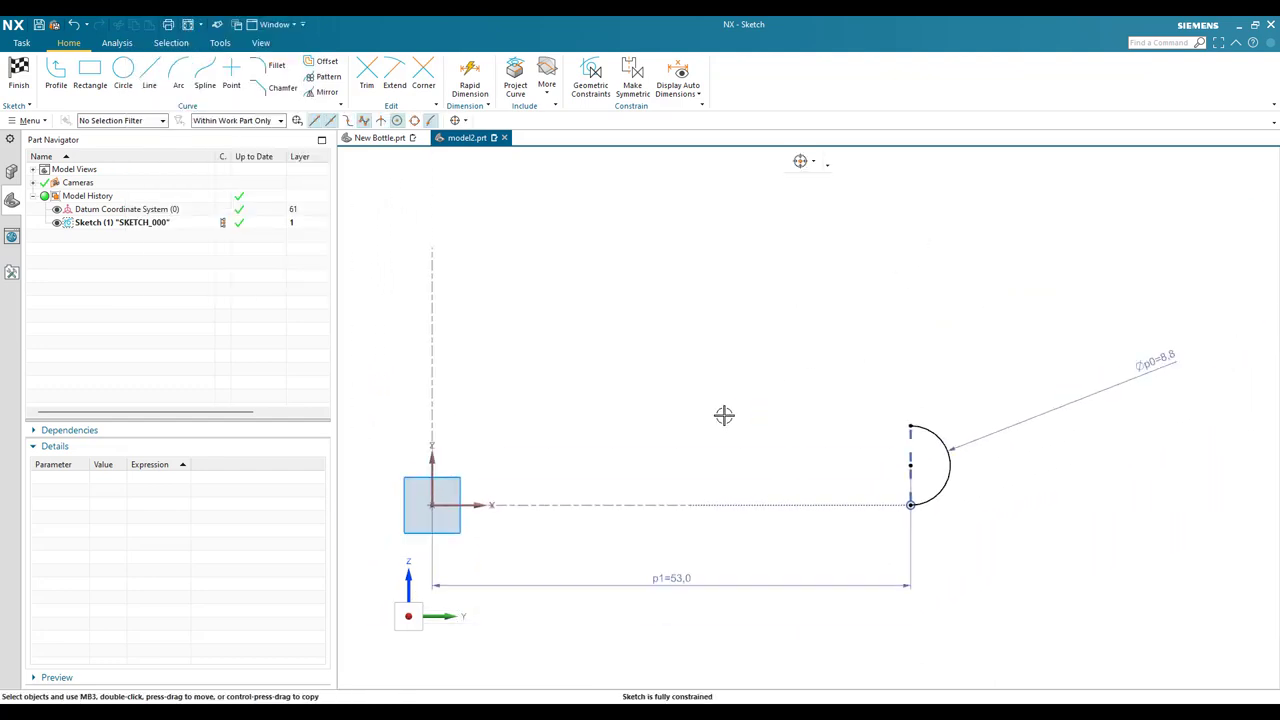
left_click(179, 72)
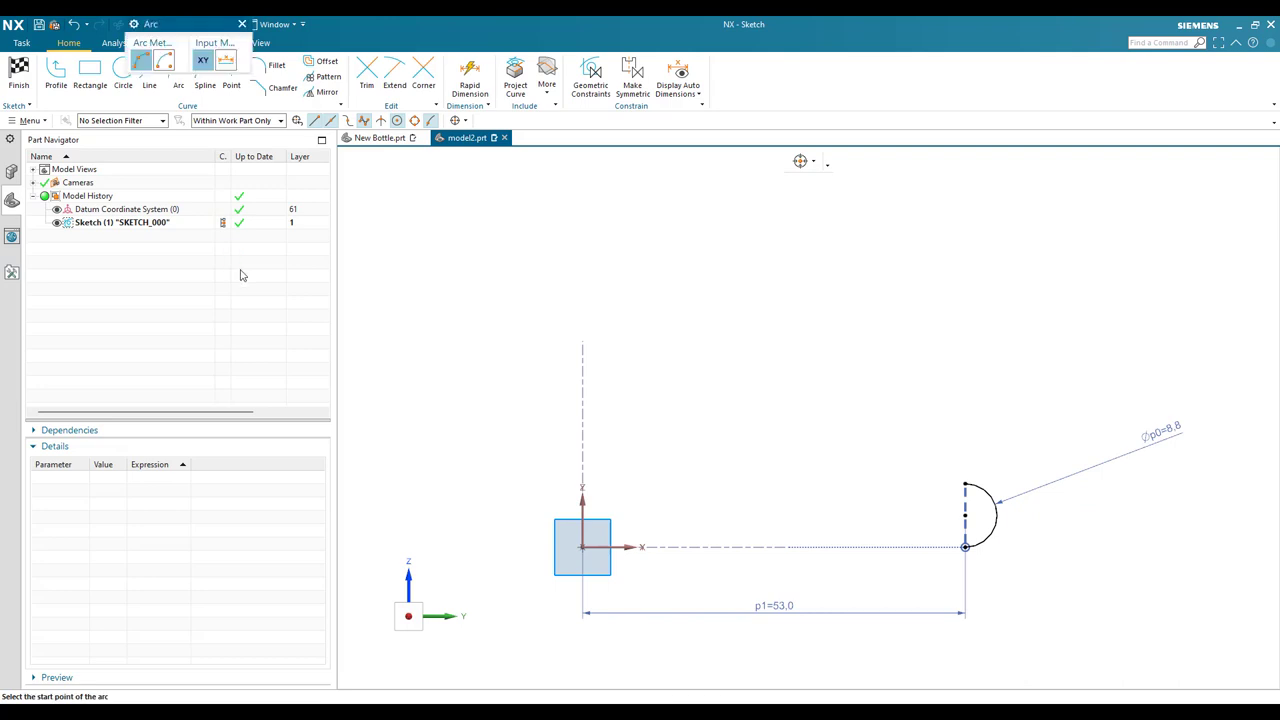
left_click(965, 485)
left_click(889, 237)
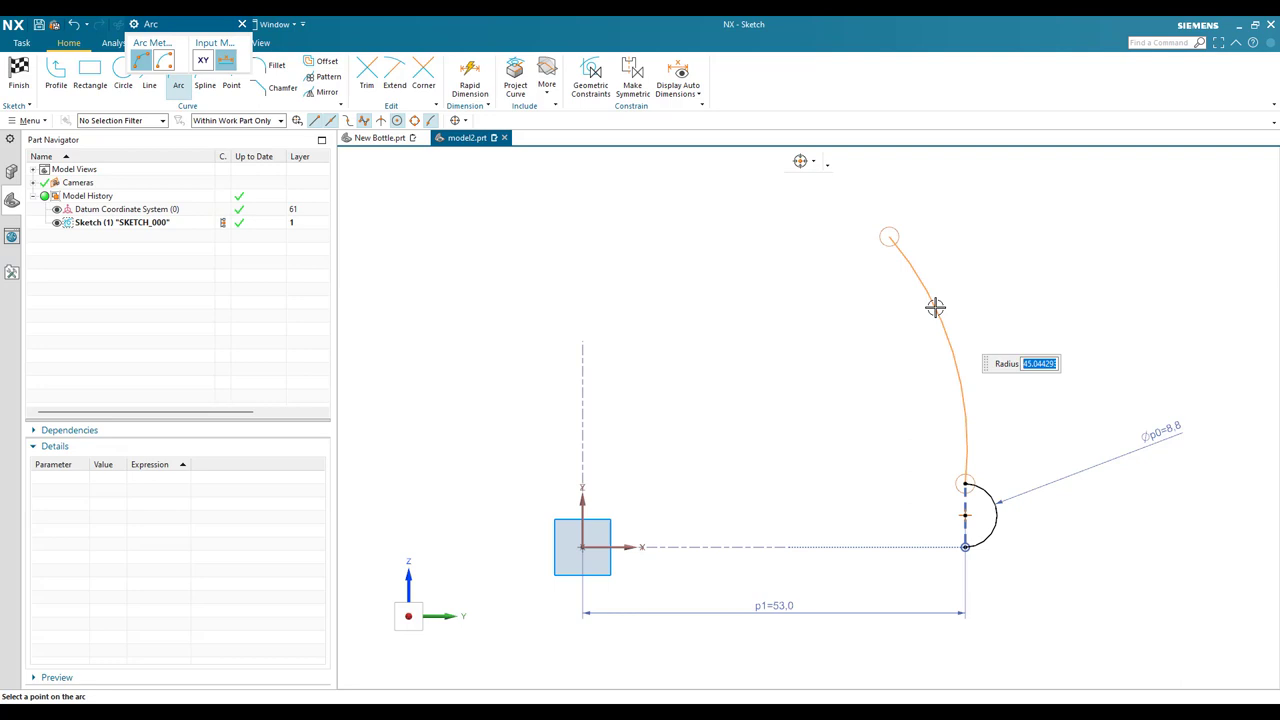
key("Return")
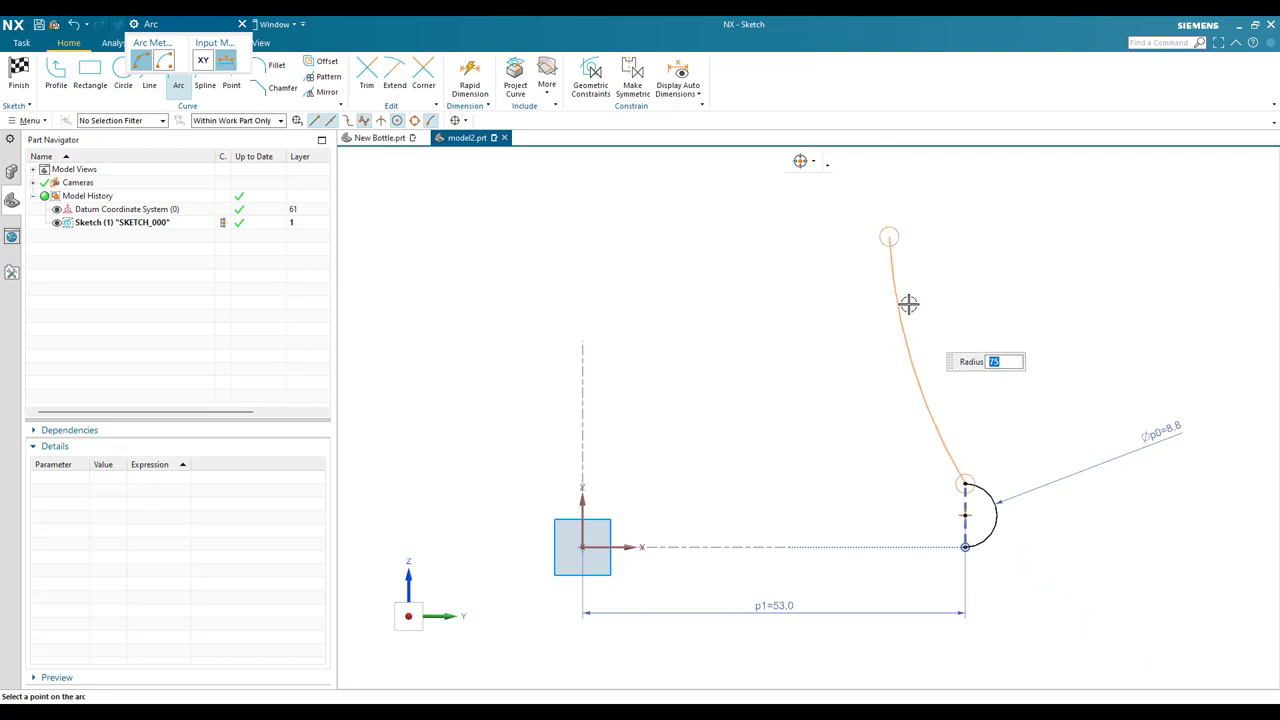
left_click(923, 300)
key("a")
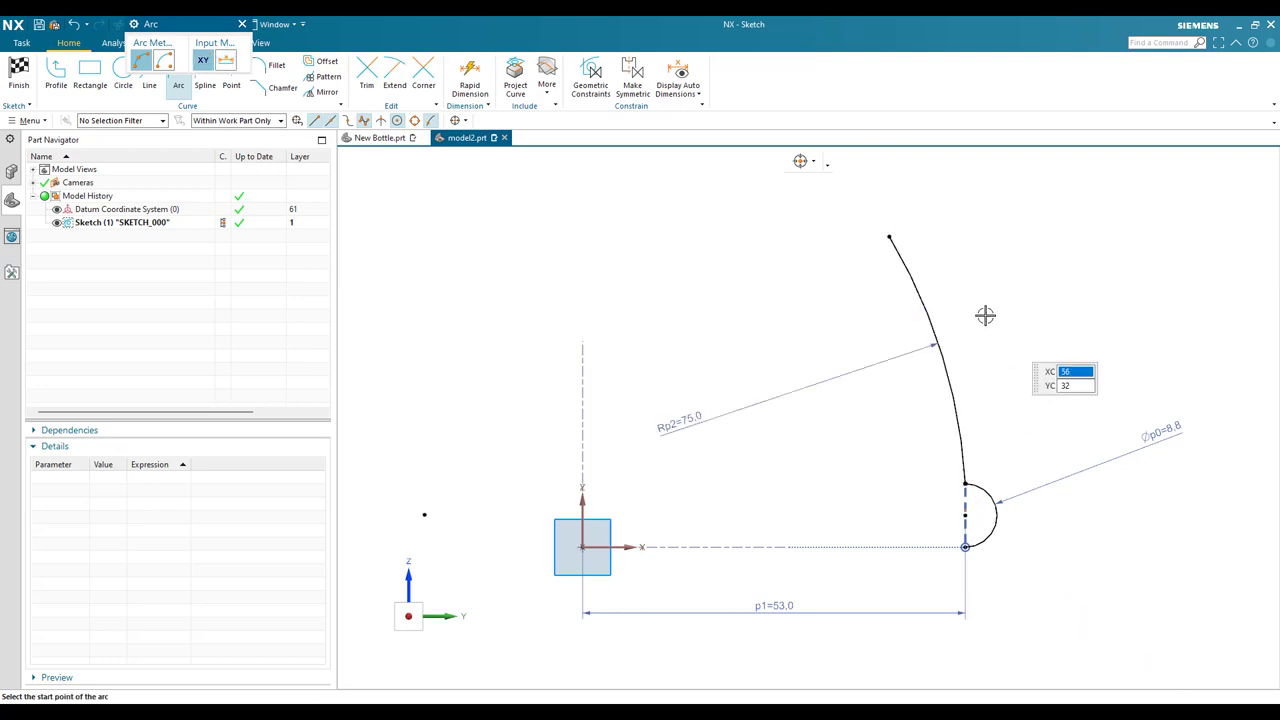
scroll(986, 314, "down", 2)
key("Escape")
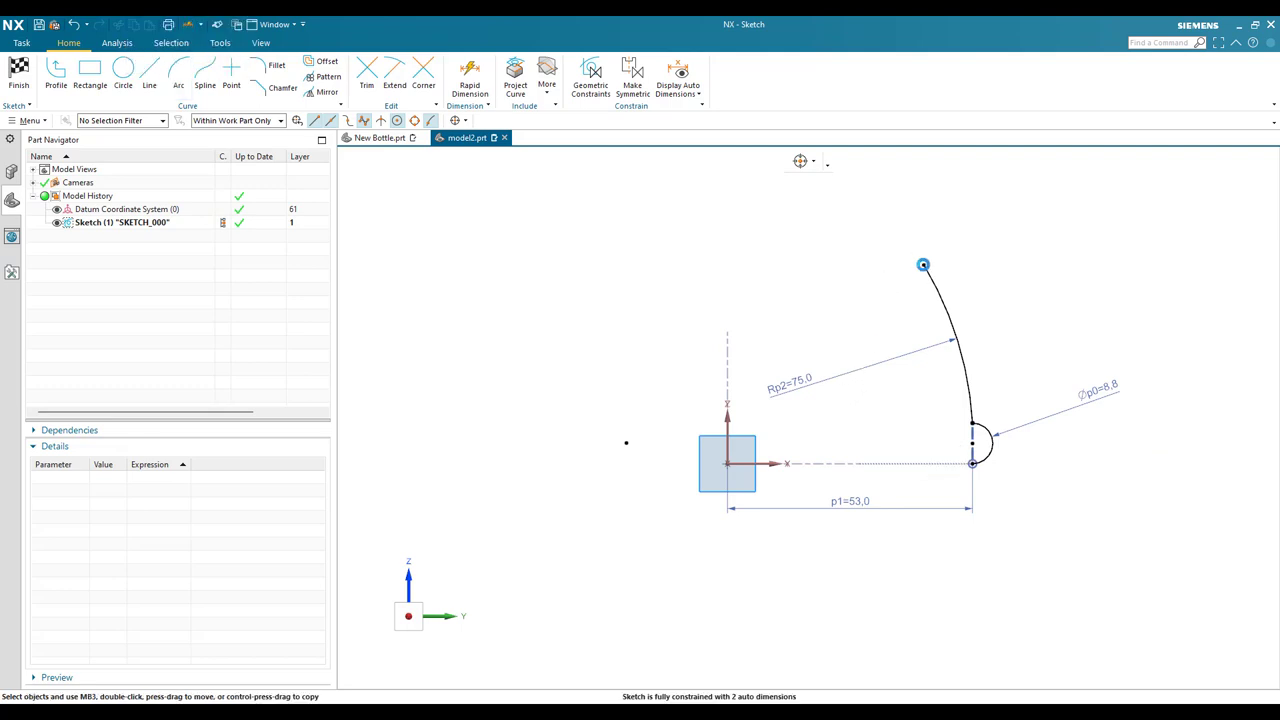
Dimension the horizontal distance from the vertical axis to the upper endpoint of the radius 75 arc as 45
key("d")
left_click(923, 265)
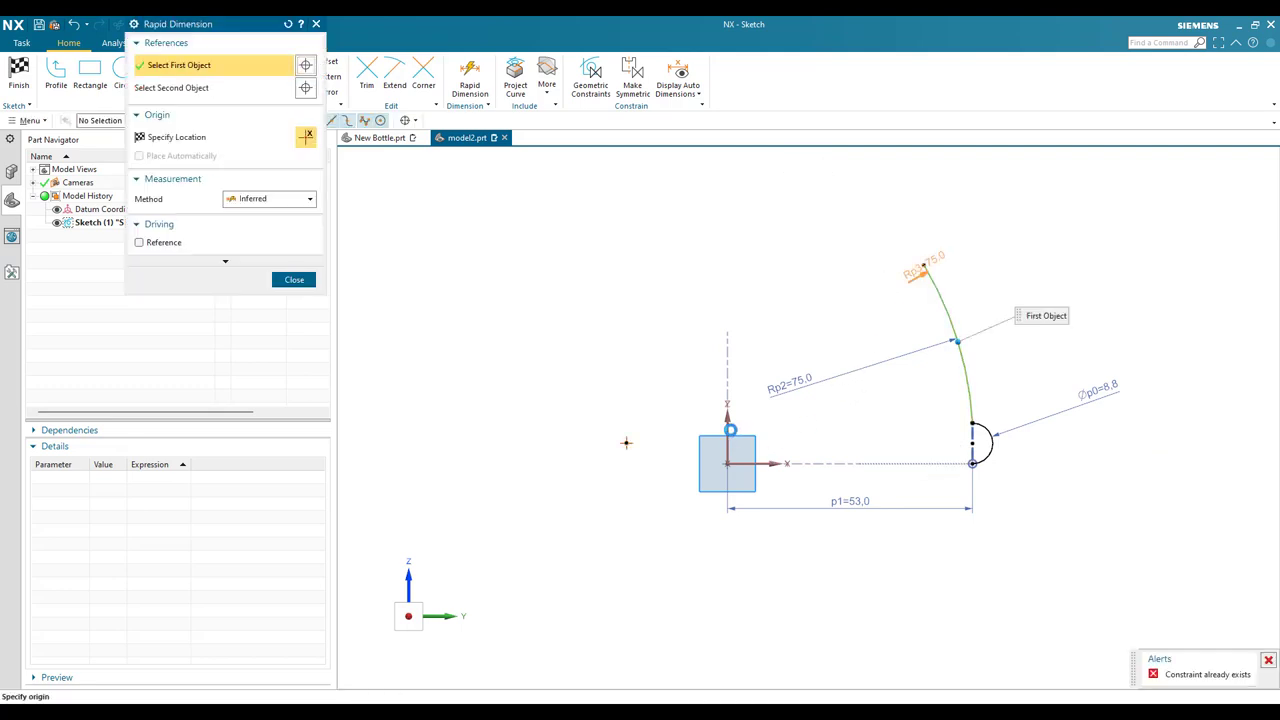
left_click(730, 429)
left_click(816, 613)
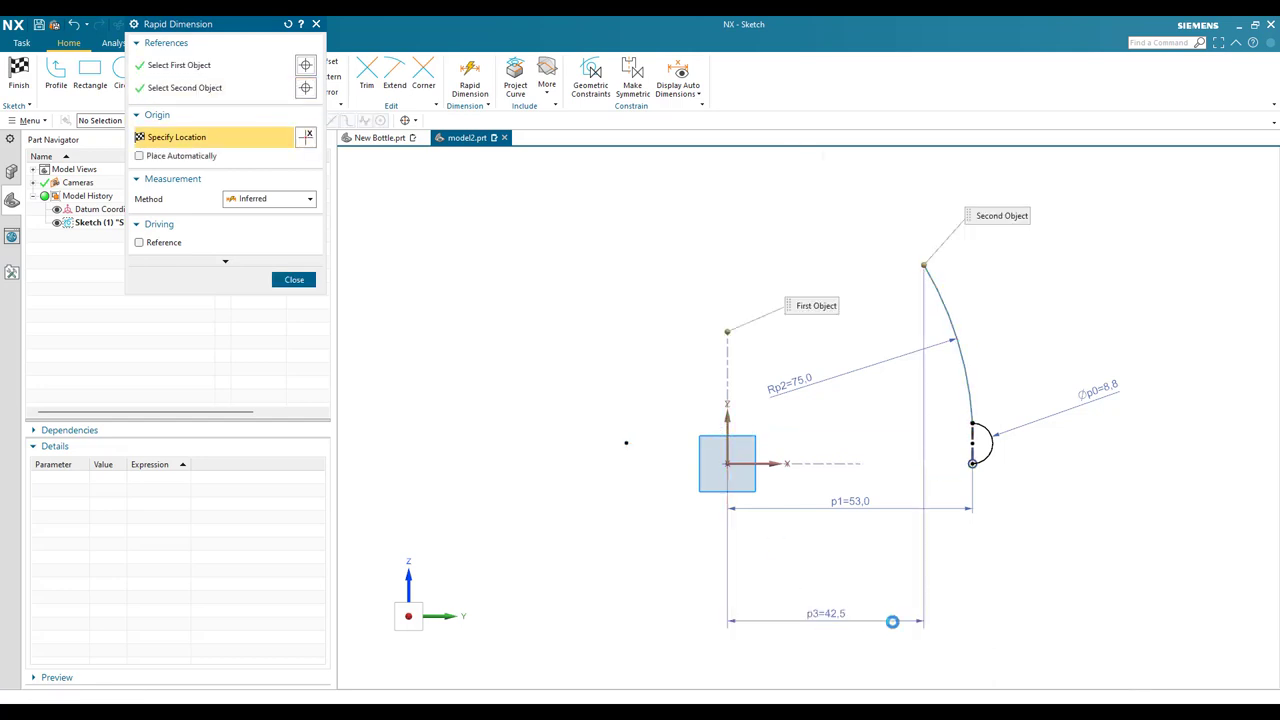
type("45")
key("Return")
key("Escape")
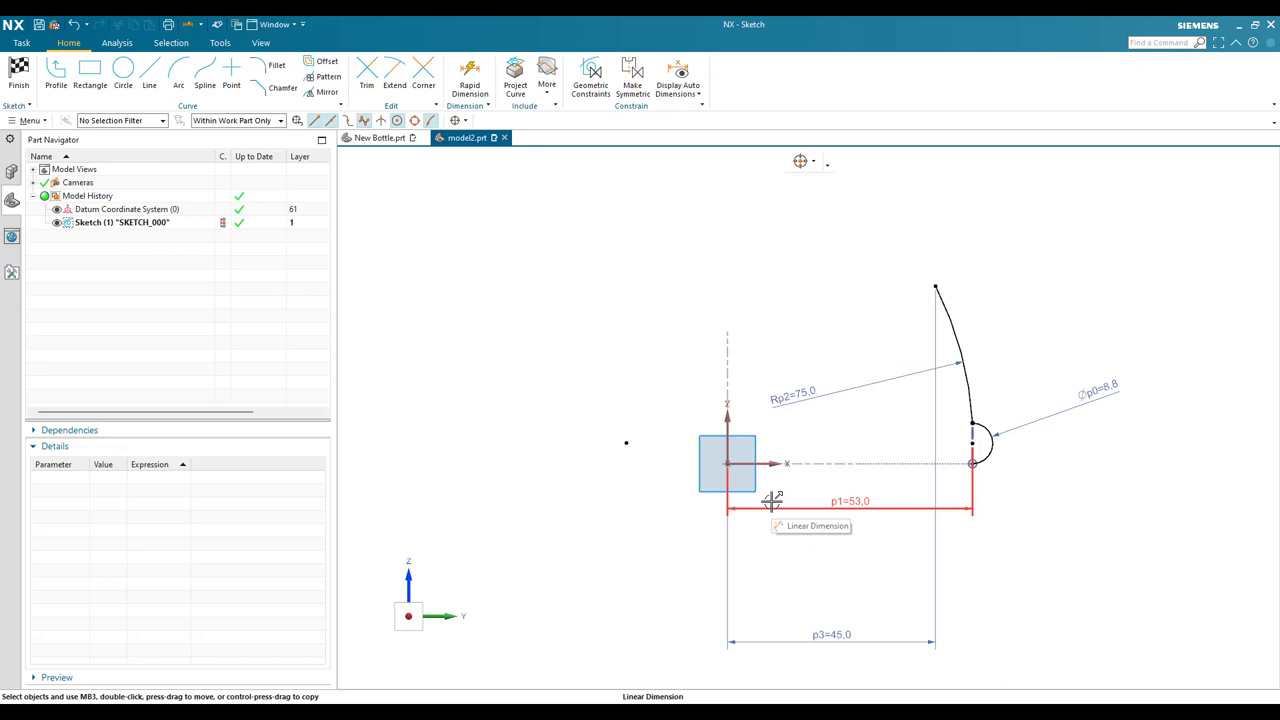
Dimension the horizontal distance from the vertical axis to the center of the radius 75 arc as 21.5
key("d")
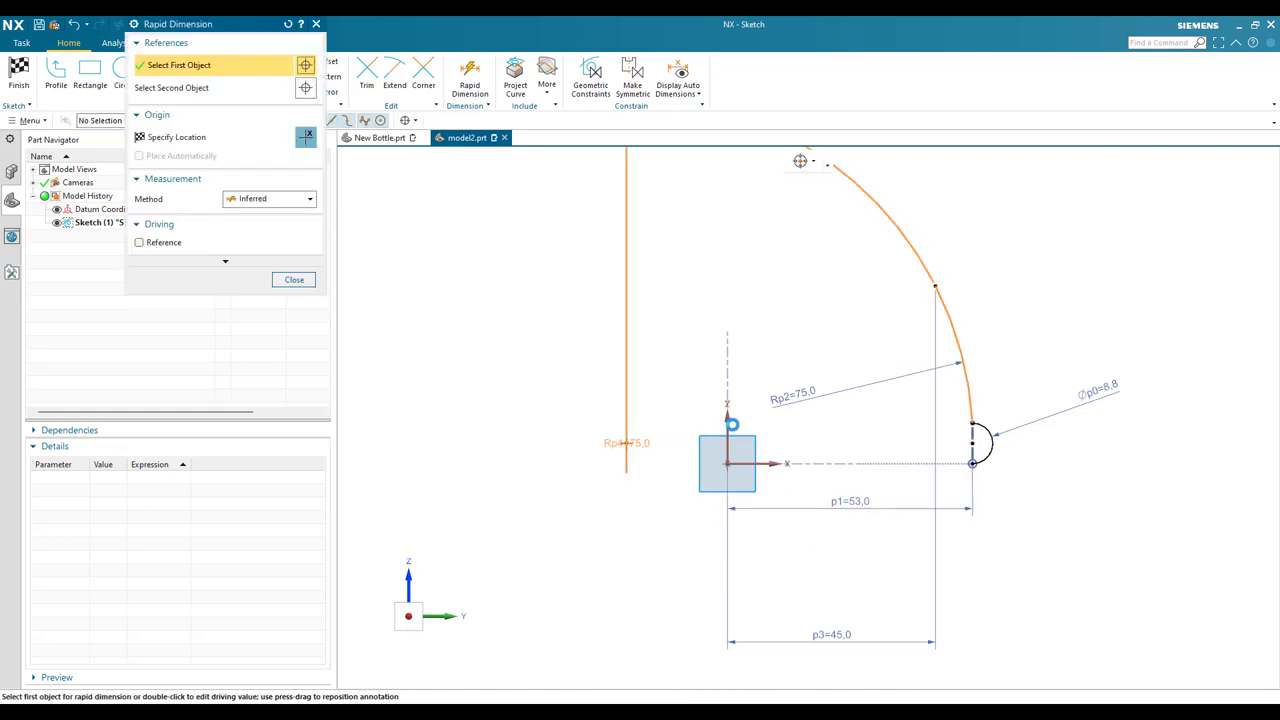
left_click(960, 352)
left_click(626, 442)
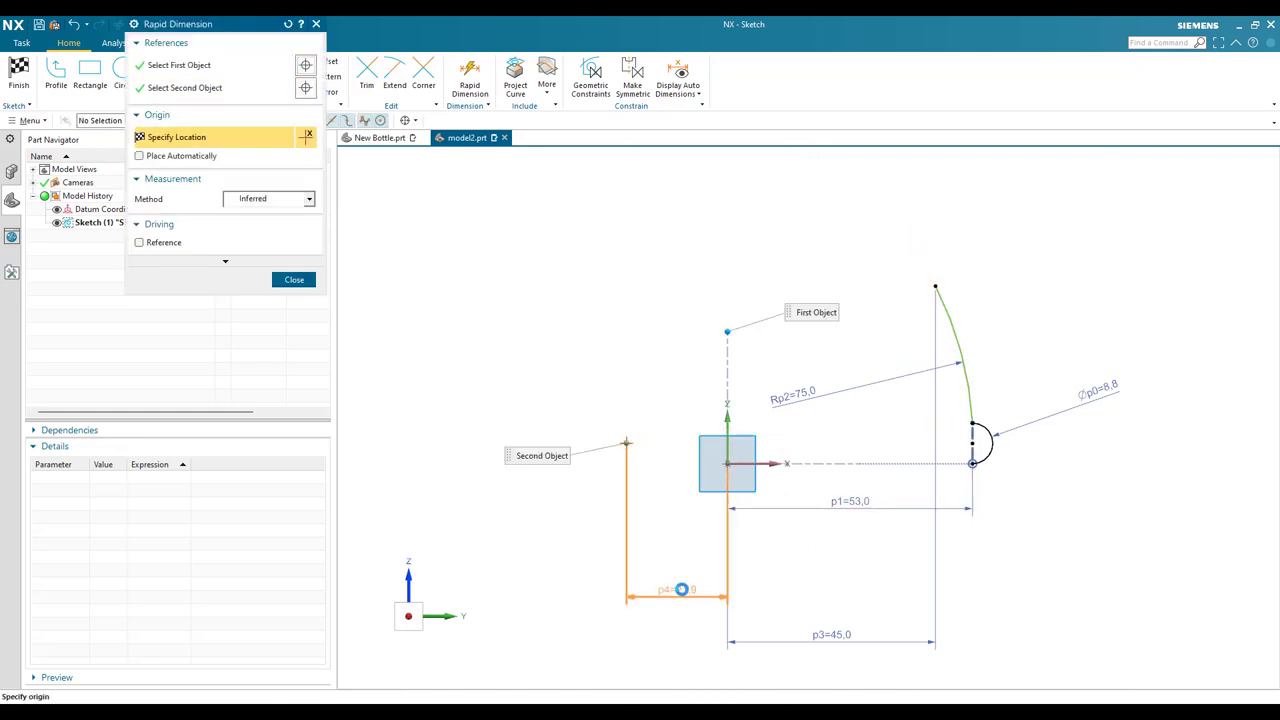
left_click(680, 592)
type("21,5")
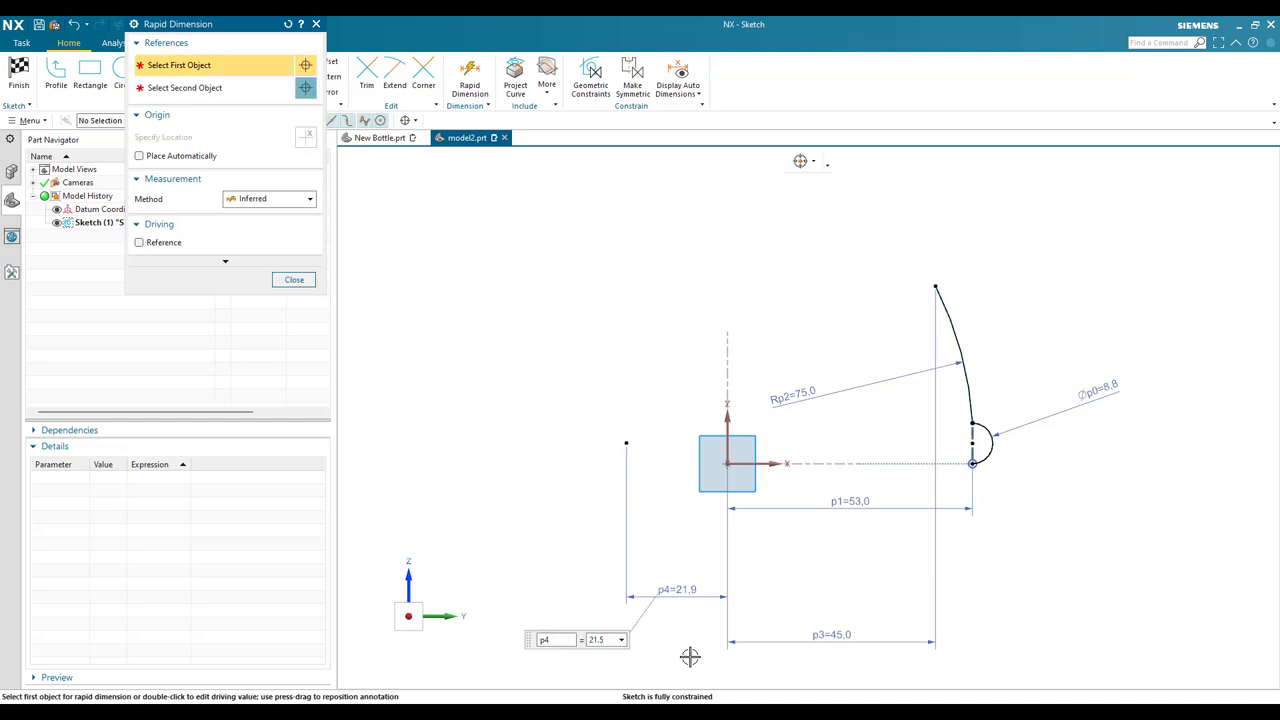
key("Return")
key("Escape")
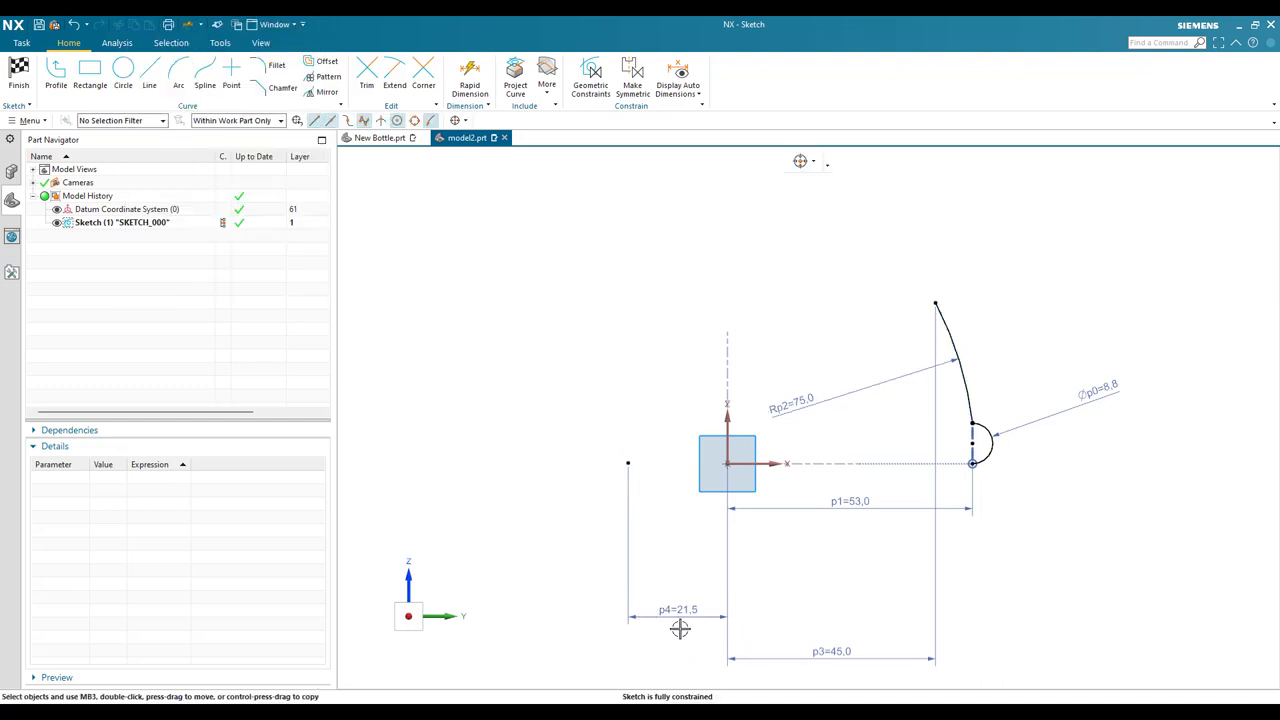
Draw an outward-curving arc of radius 375 upward from the upper endpoint of the radius 75 arc
scroll(803, 568, "down", 2)
scroll(969, 545, "up", 1)
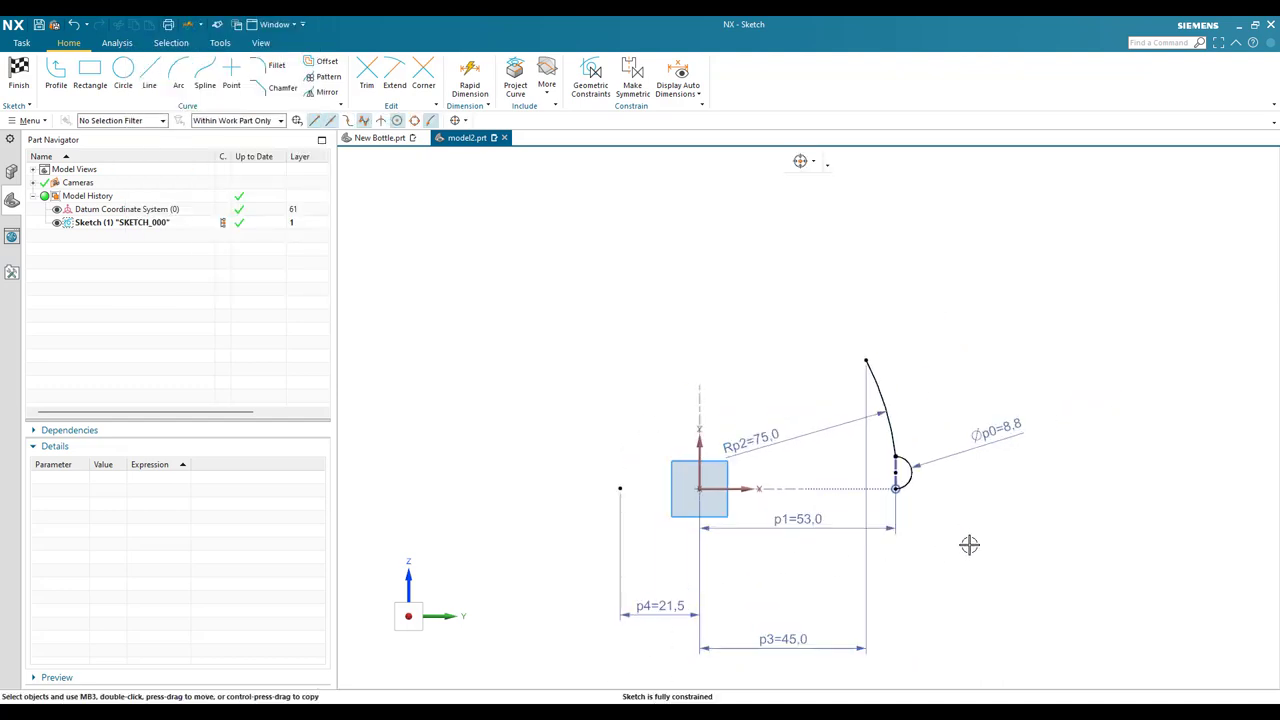
middle_click_drag(957, 538, 953, 579, "shift")
scroll(952, 580, "down", 2)
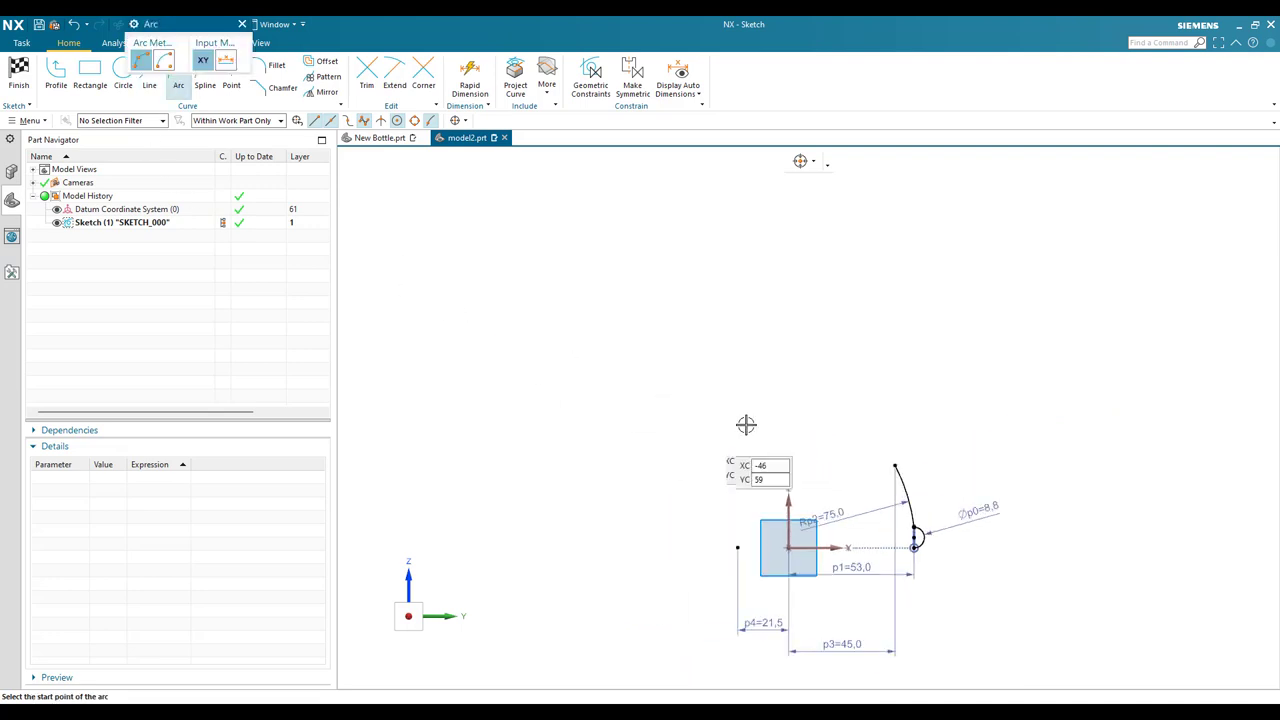
left_click(895, 463)
left_click(828, 206)
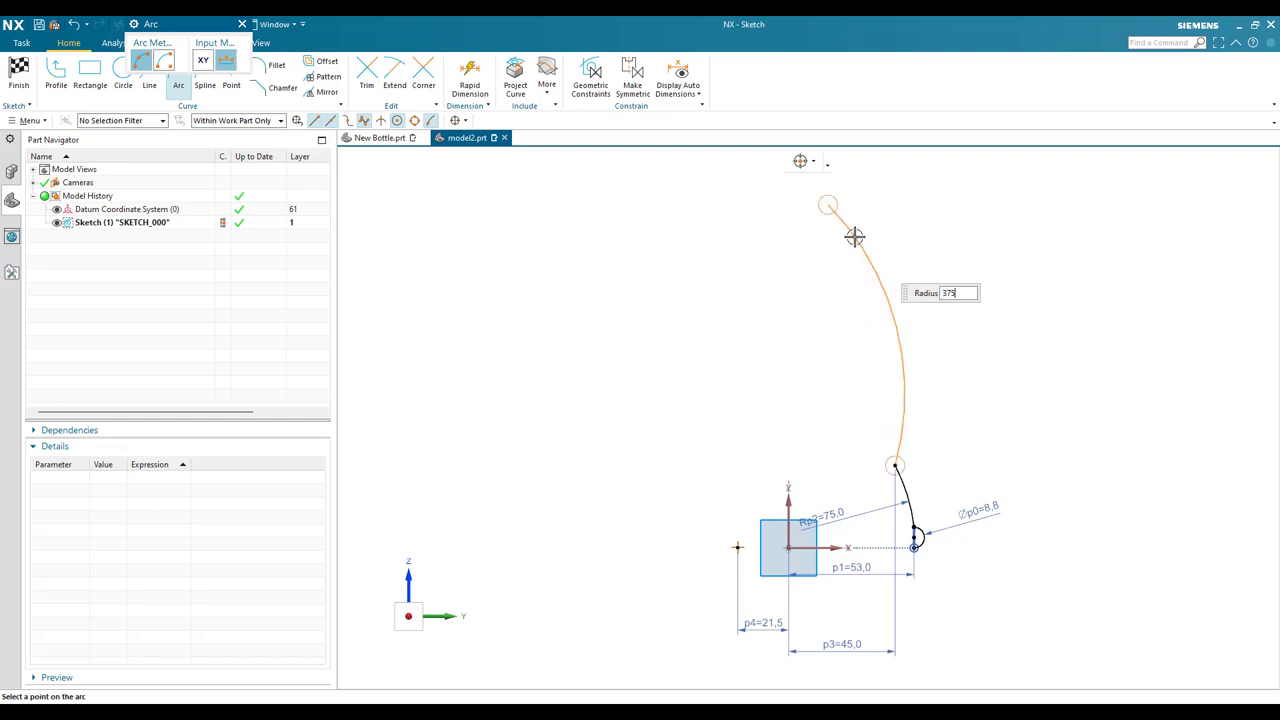
key("Return")
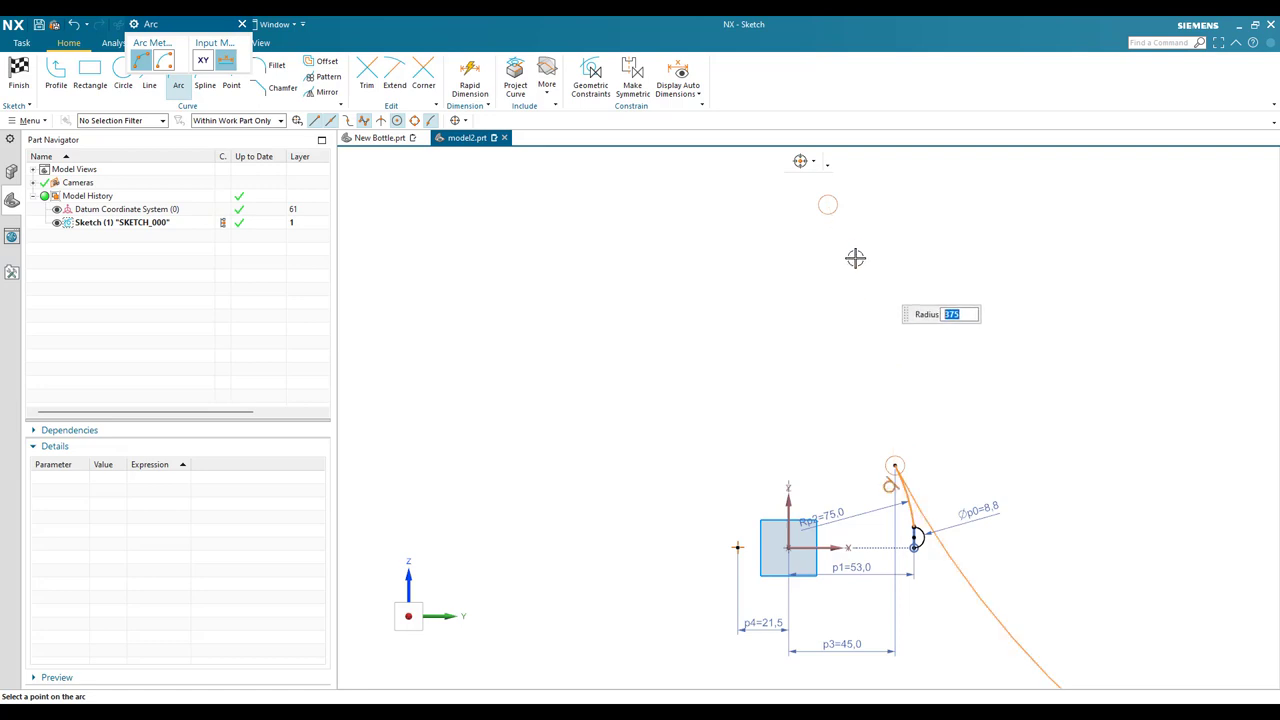
left_click(835, 358)
key("Escape")
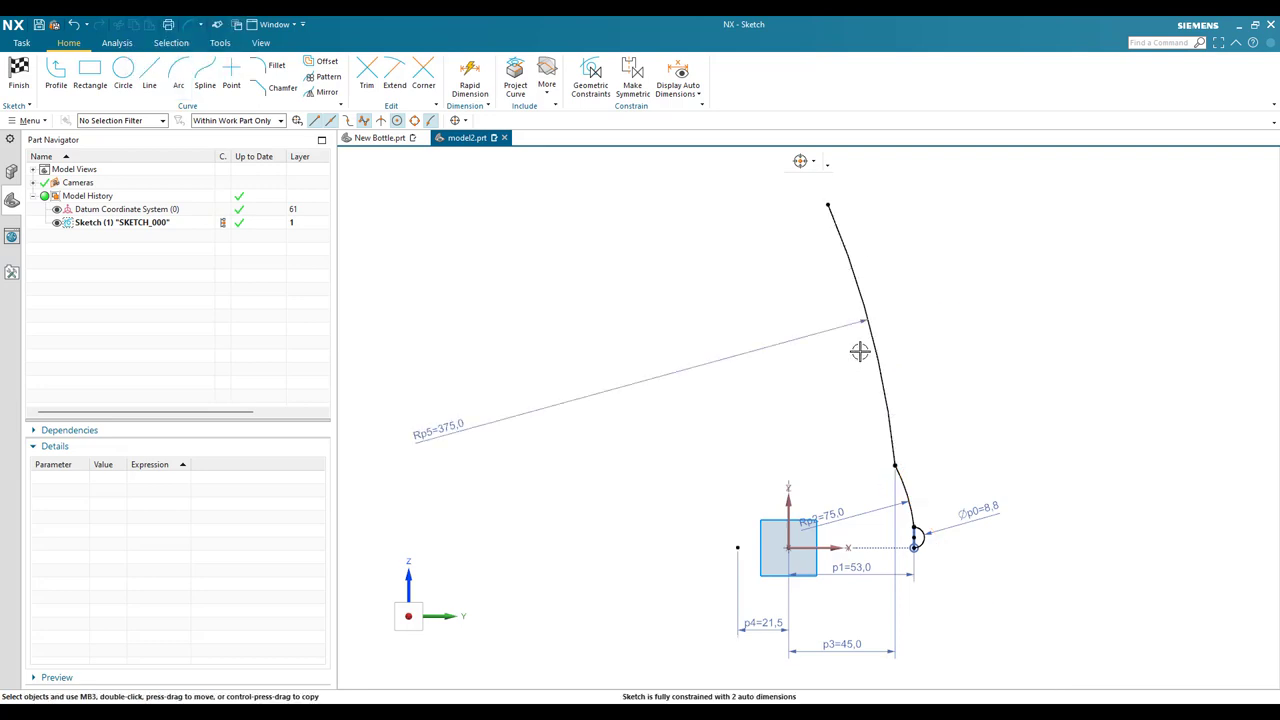
Dimension the horizontal distance from the vertical axis to the upper endpoint of the radius 375 arc as 27
scroll(860, 350, "down", 1)
middle_click_drag(847, 404, 868, 377, "shift")
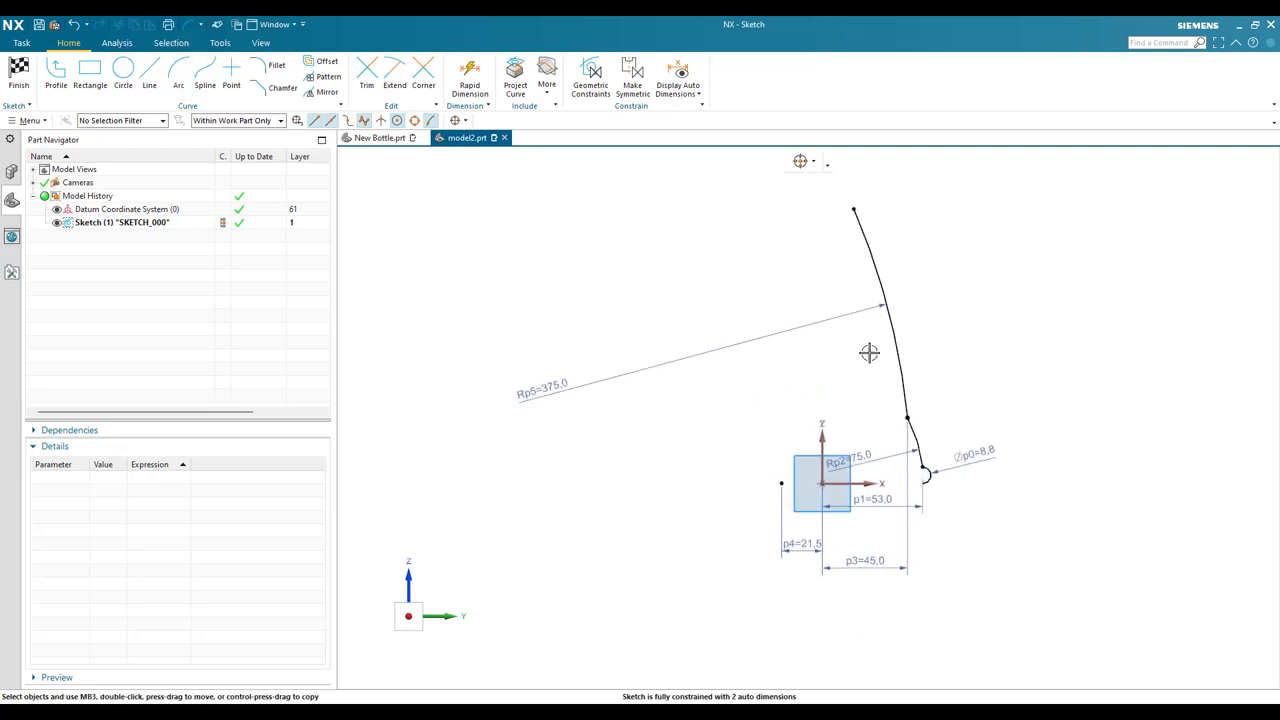
key("d")
left_click(888, 311)
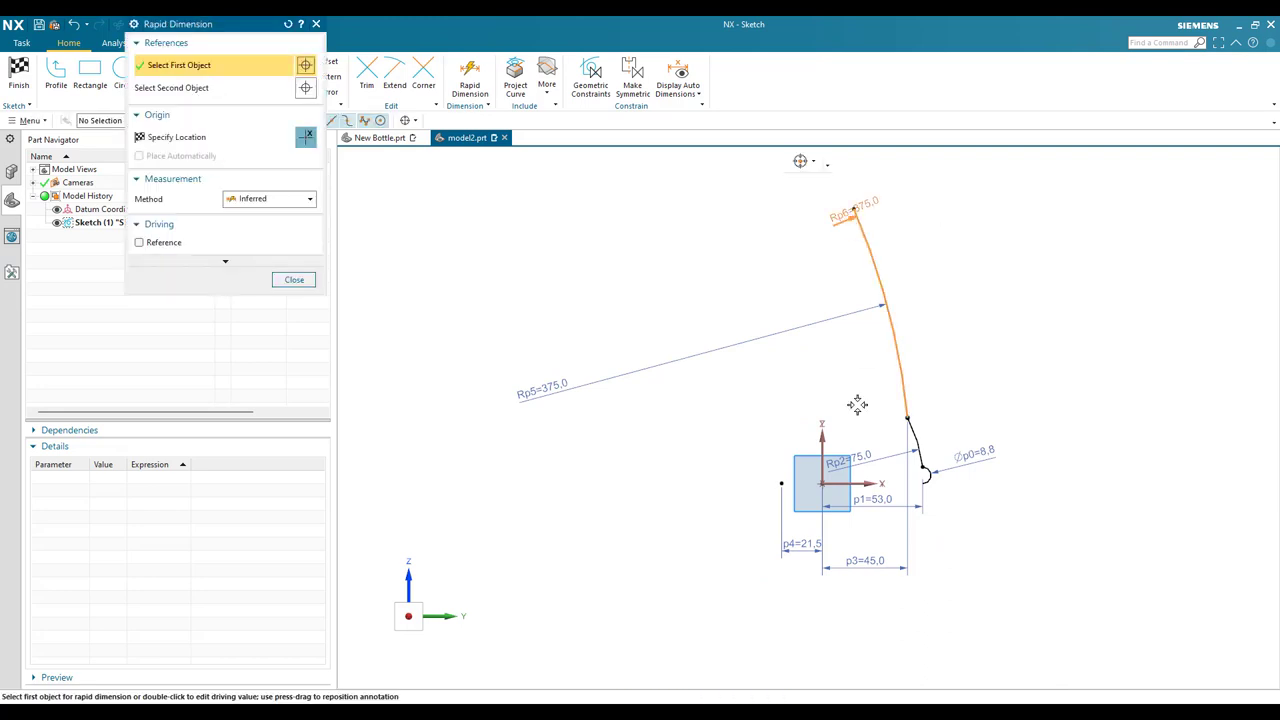
left_click(821, 439)
left_click(846, 195)
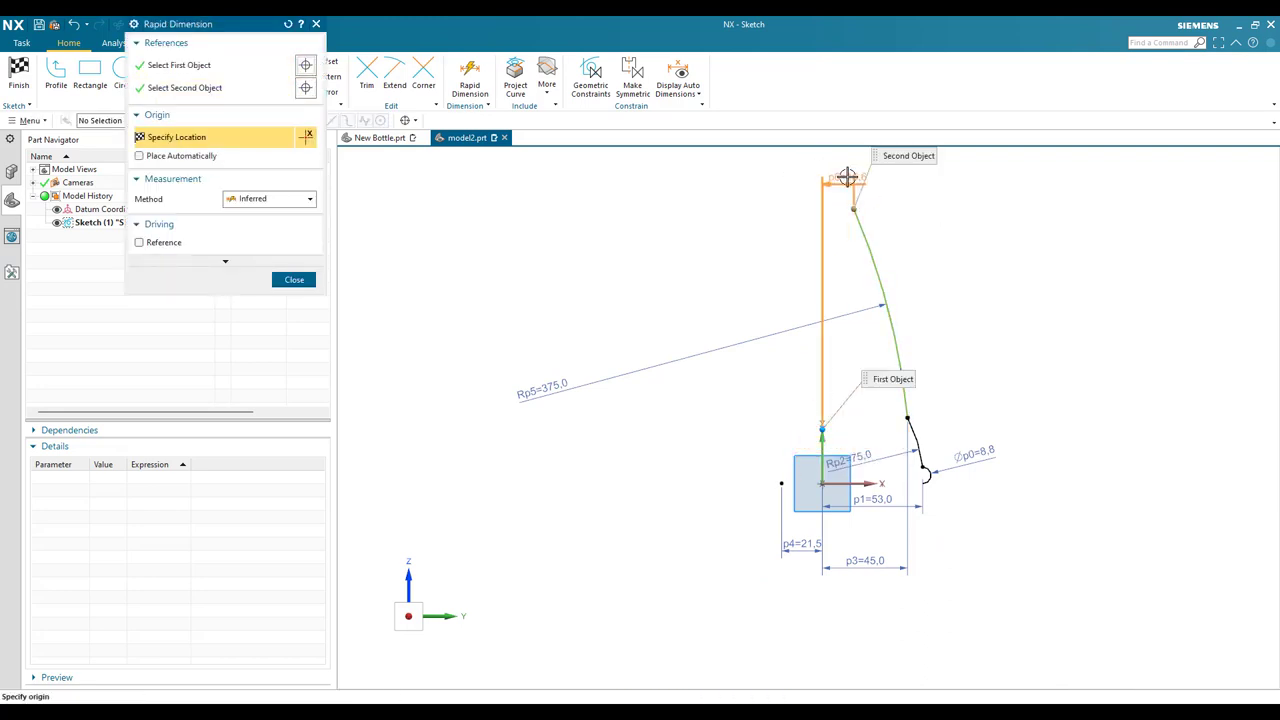
left_click(864, 269)
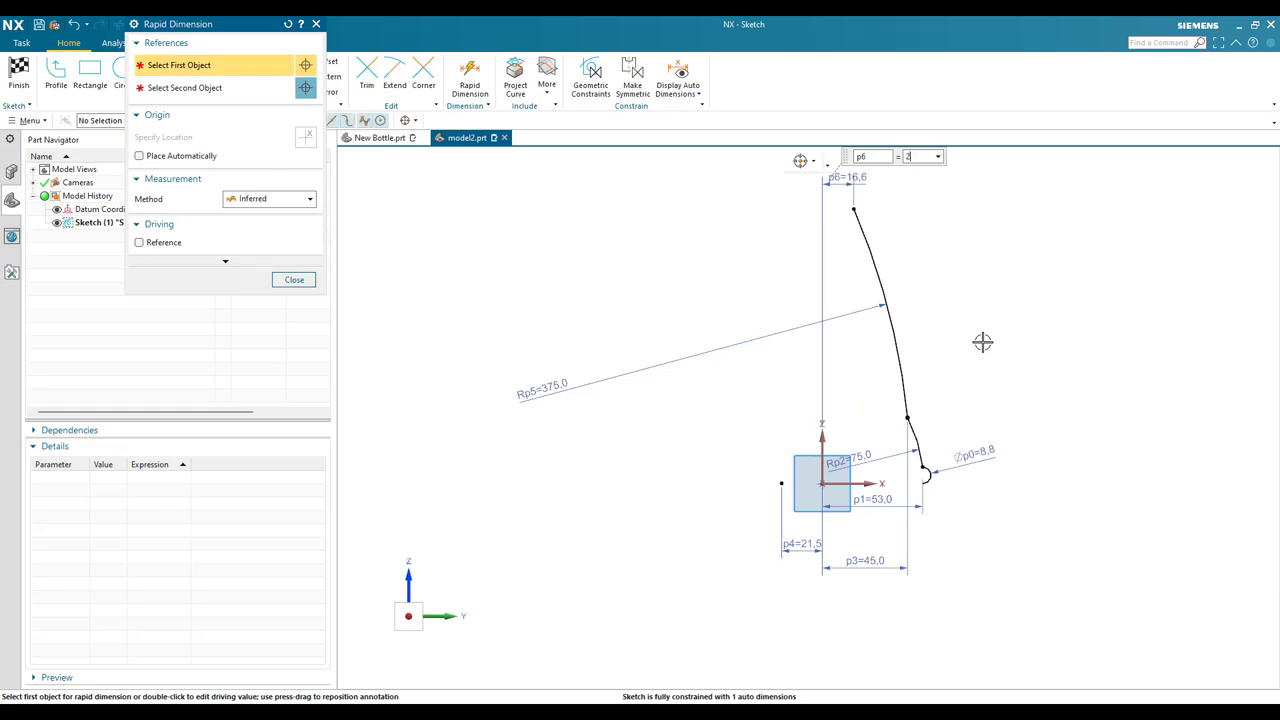
Dimension the vertical distance from the sketch origin to the upper endpoint of the radius 375 arc as 267
left_click(872, 209)
left_click(823, 484)
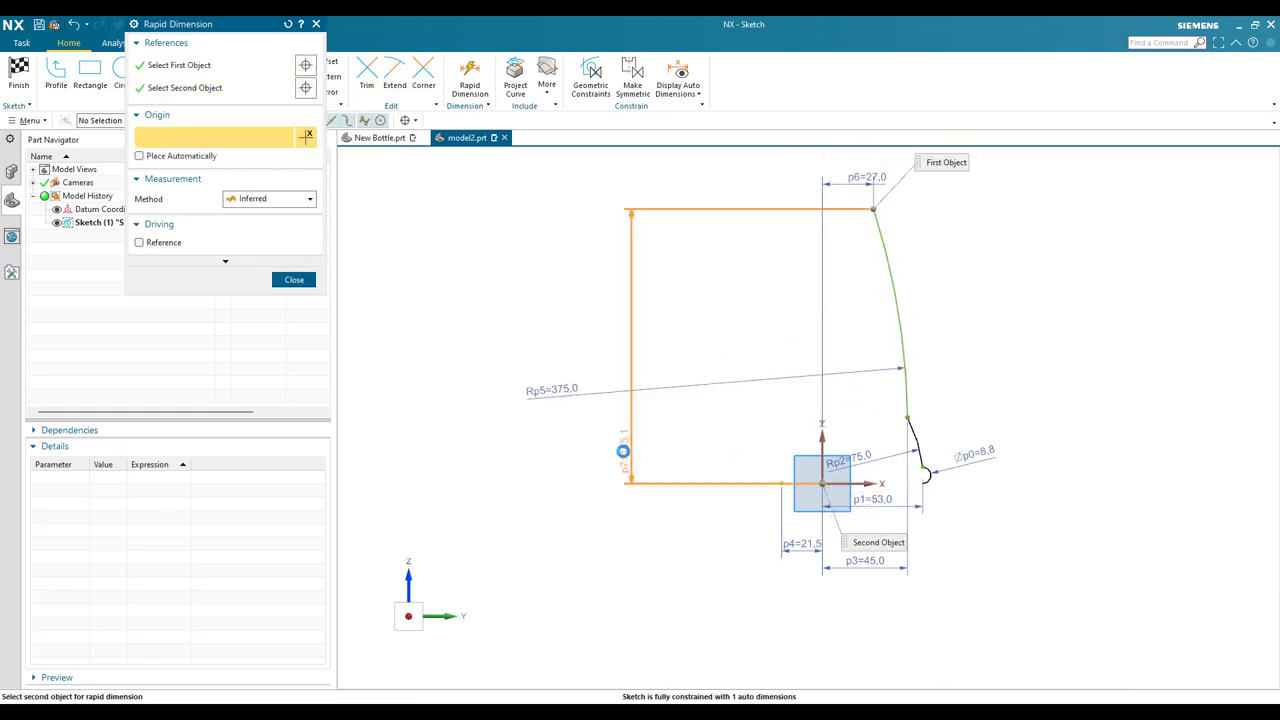
left_click(502, 432)
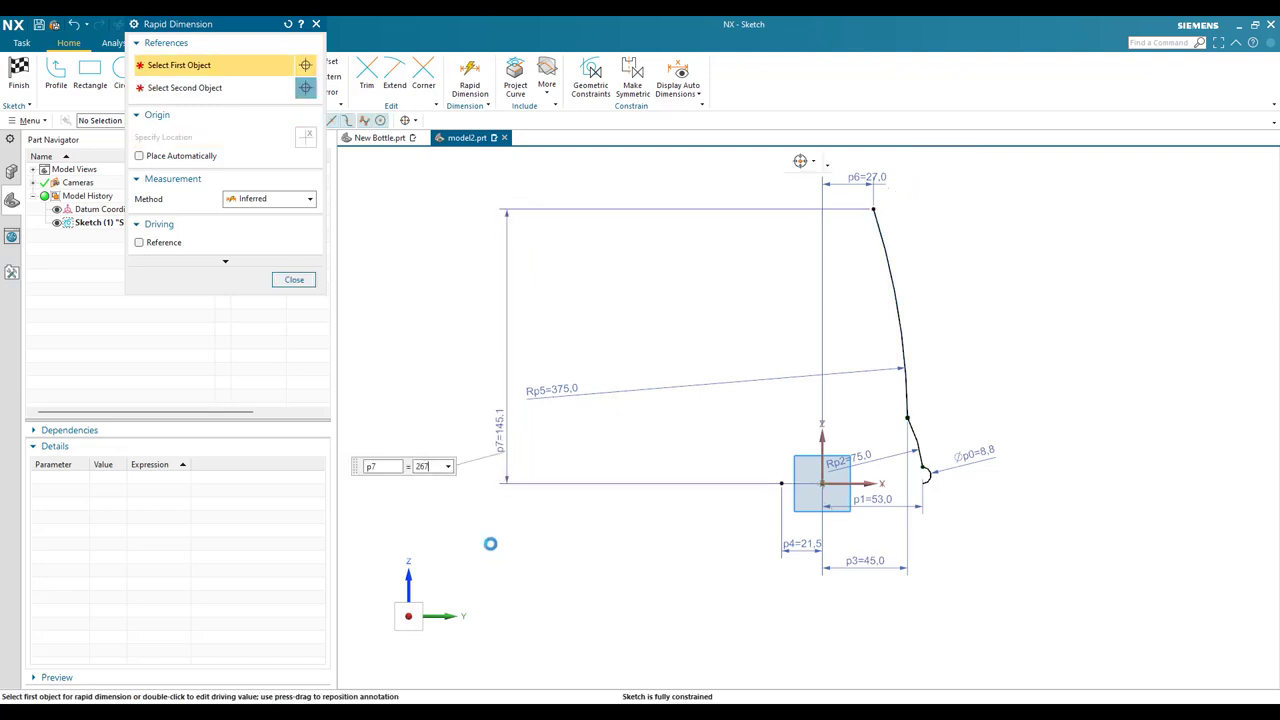
type("267")
key("Return")
key("Escape")
scroll(758, 516, "down", 3)
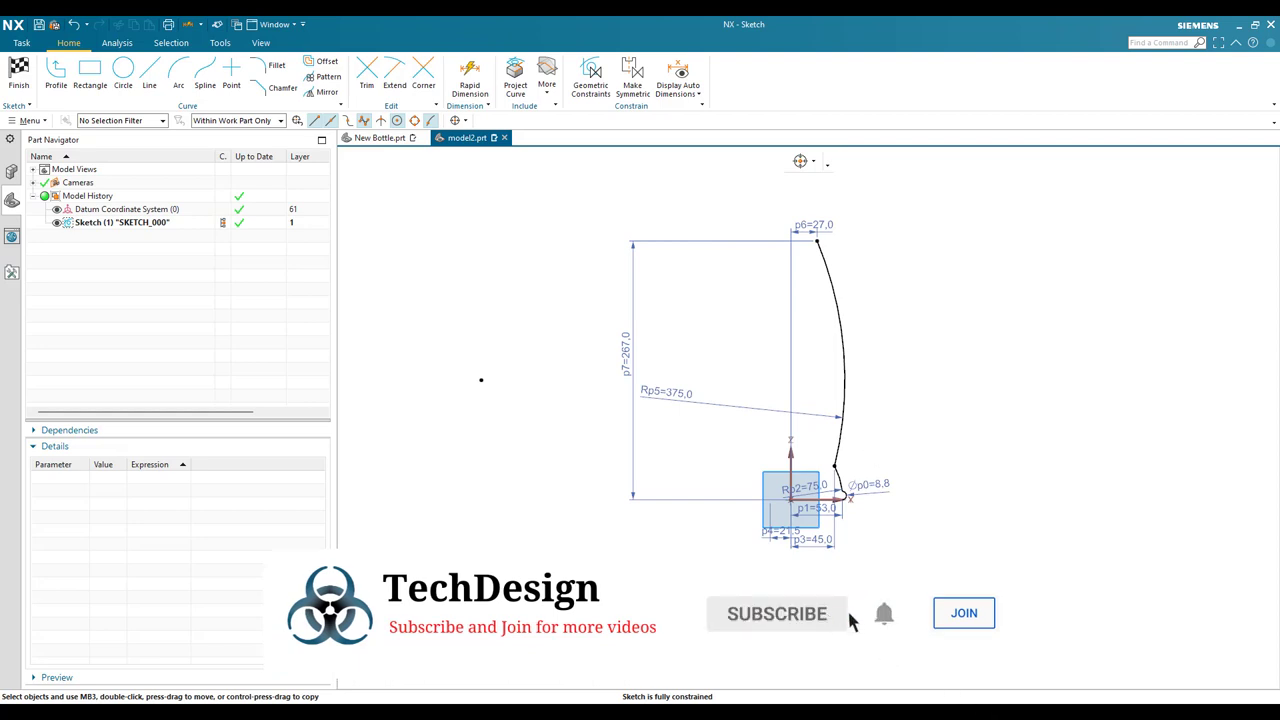
Draw a shallow upward-bulging base arc from the small arc's lower endpoint across the vertical axis, ending about 10.6 above the horizontal axis
scroll(829, 586, "up", 4)
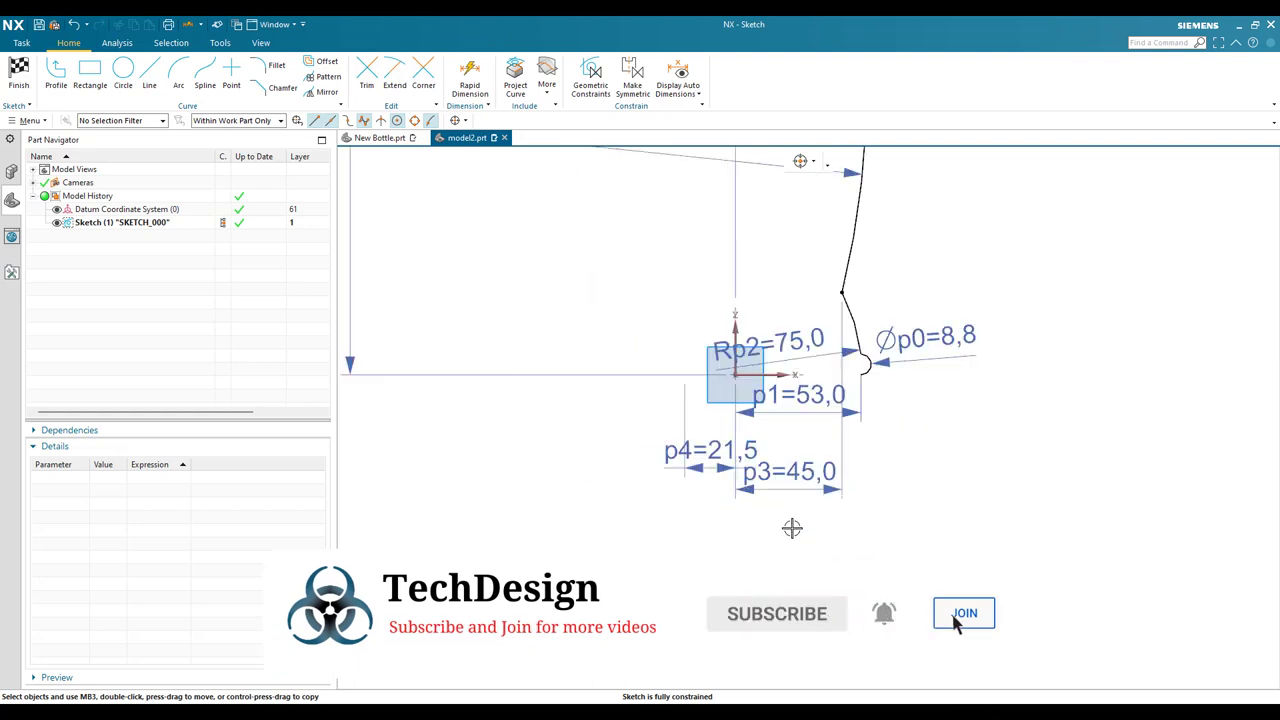
scroll(731, 381, "up", 5)
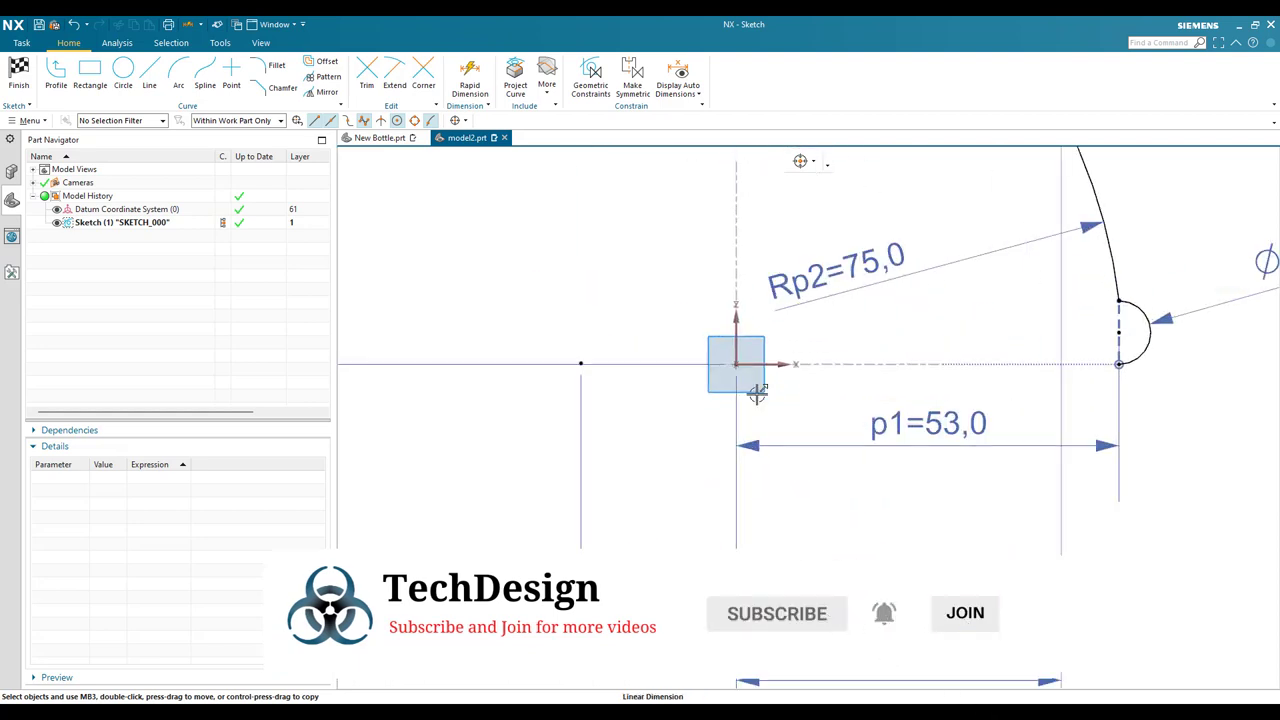
left_click(178, 72)
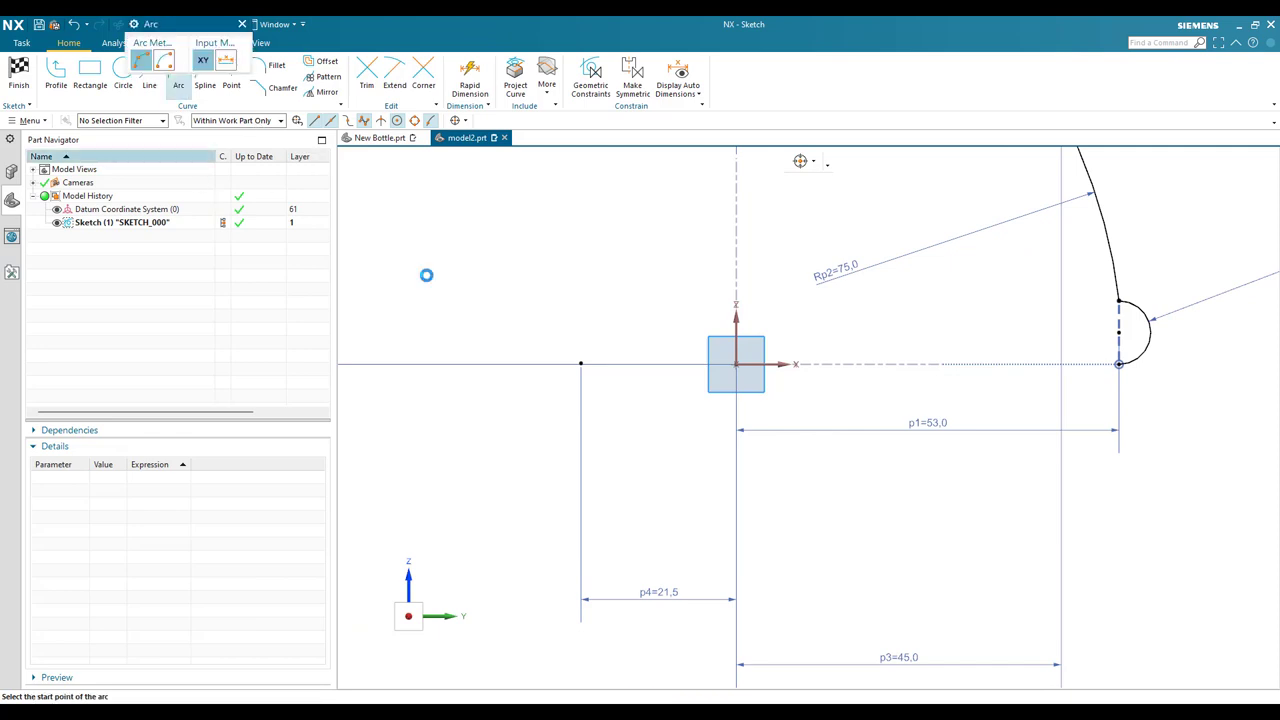
left_click(1117, 365)
left_click(654, 289)
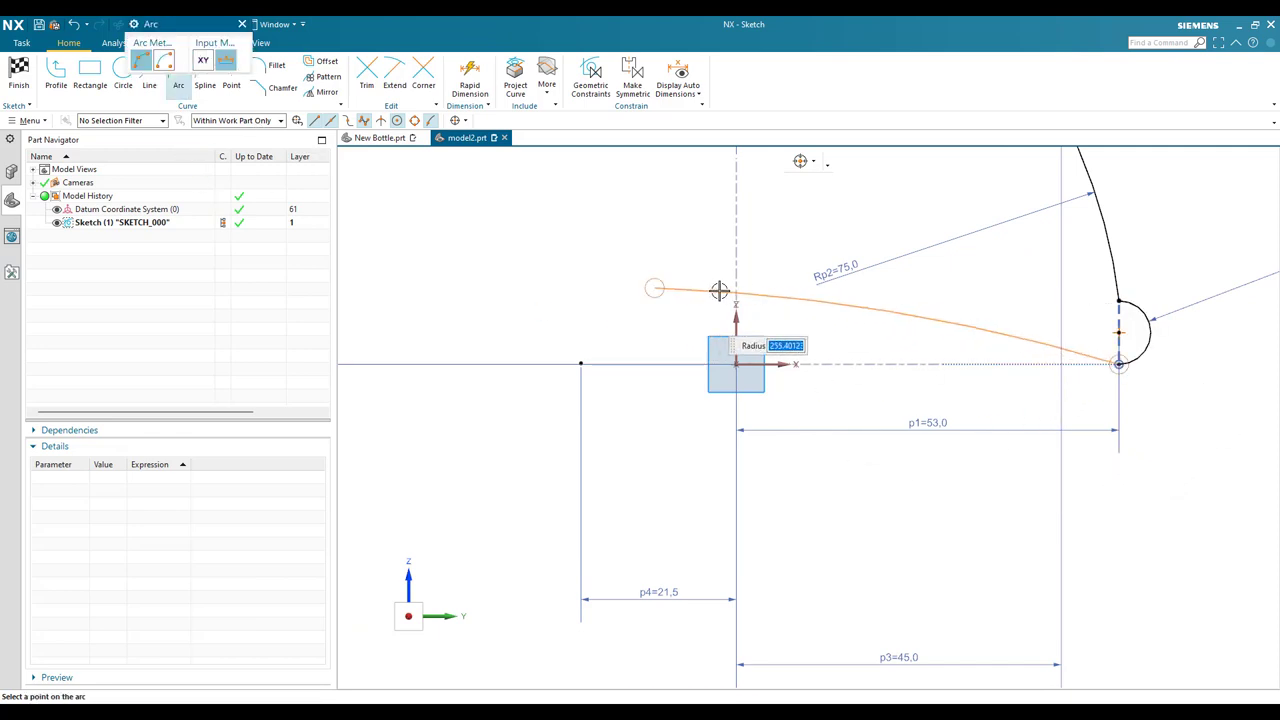
left_click(735, 290)
key("Escape")
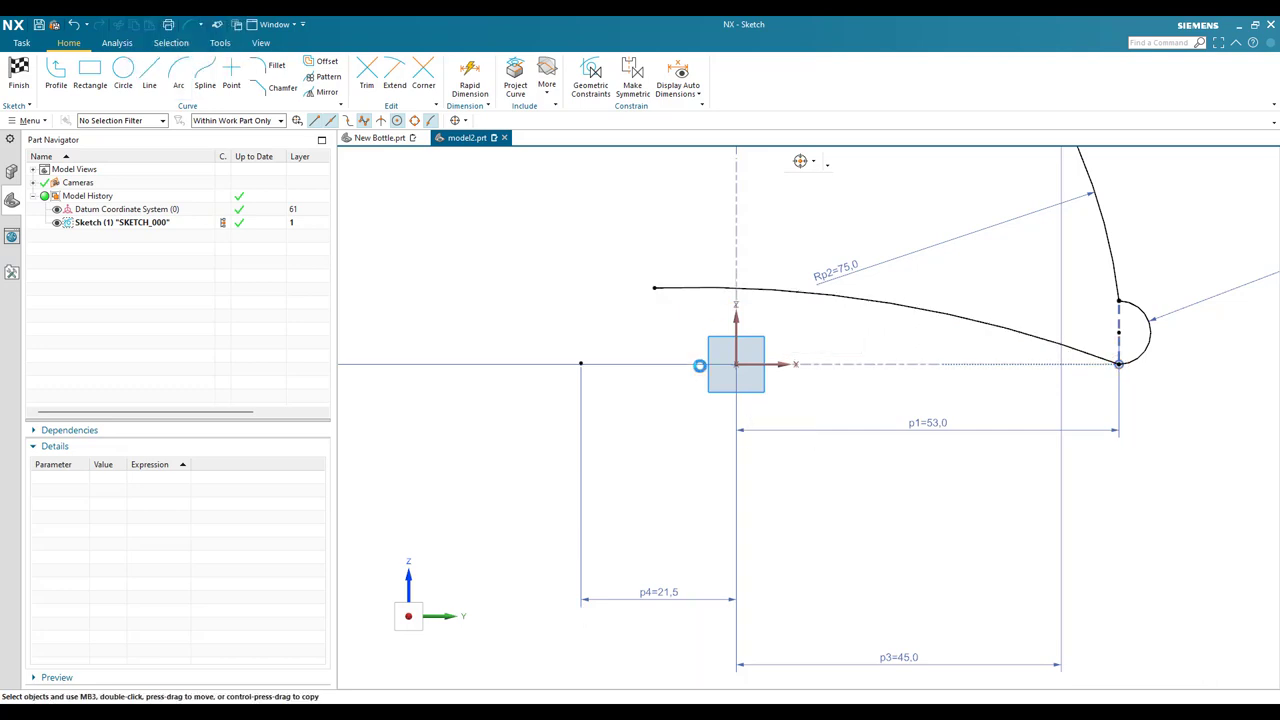
Constrain the base arc perpendicular to the vertical axis and place its free endpoint on that axis with Point on Curve
key("c")
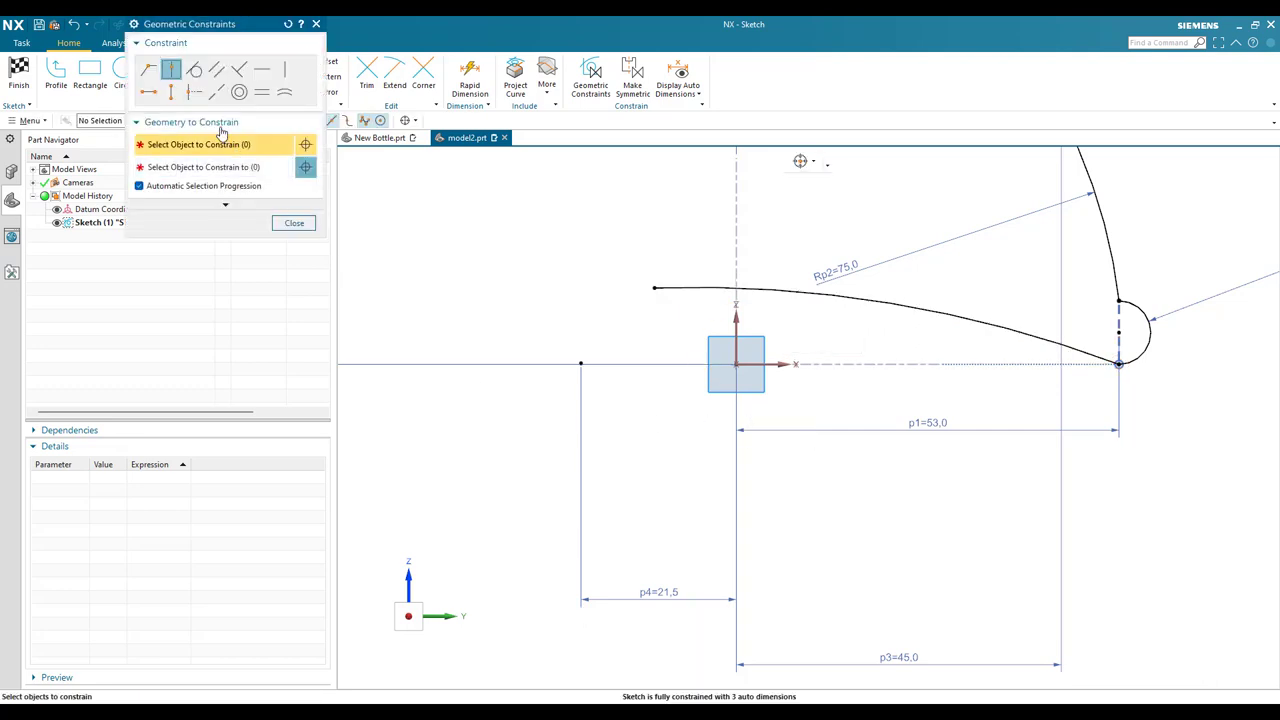
left_click(240, 72)
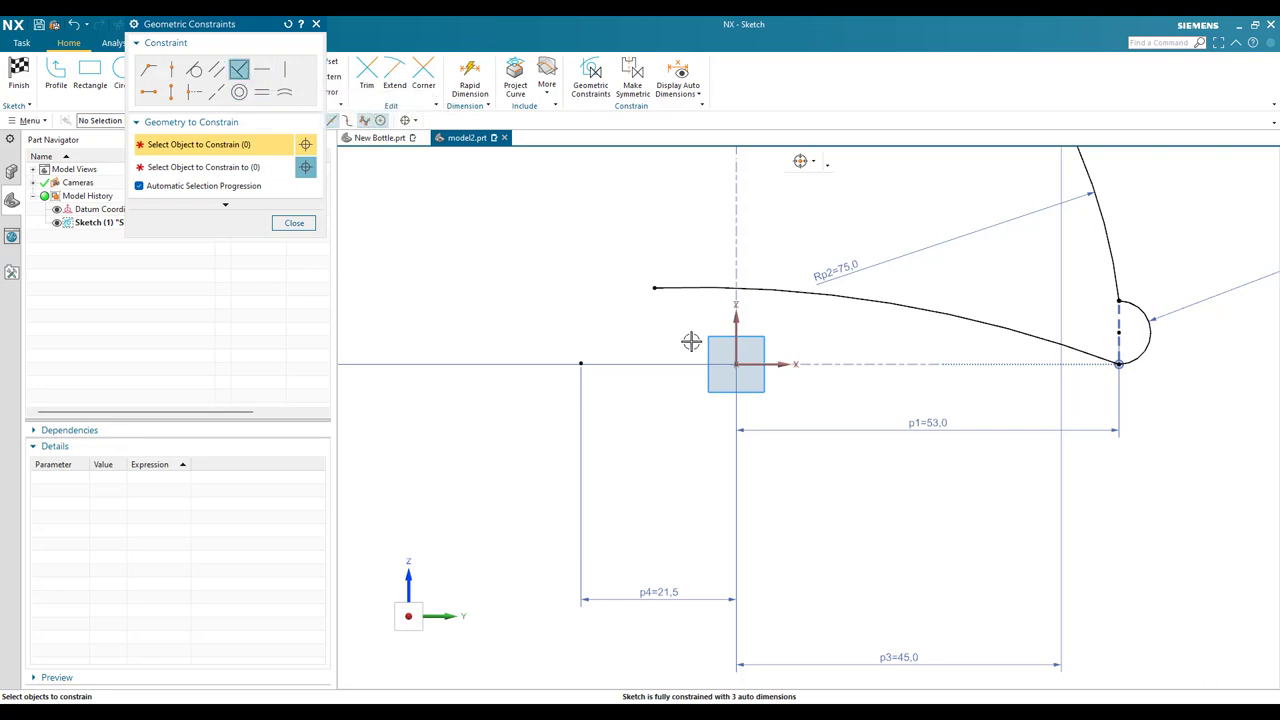
left_click(735, 288)
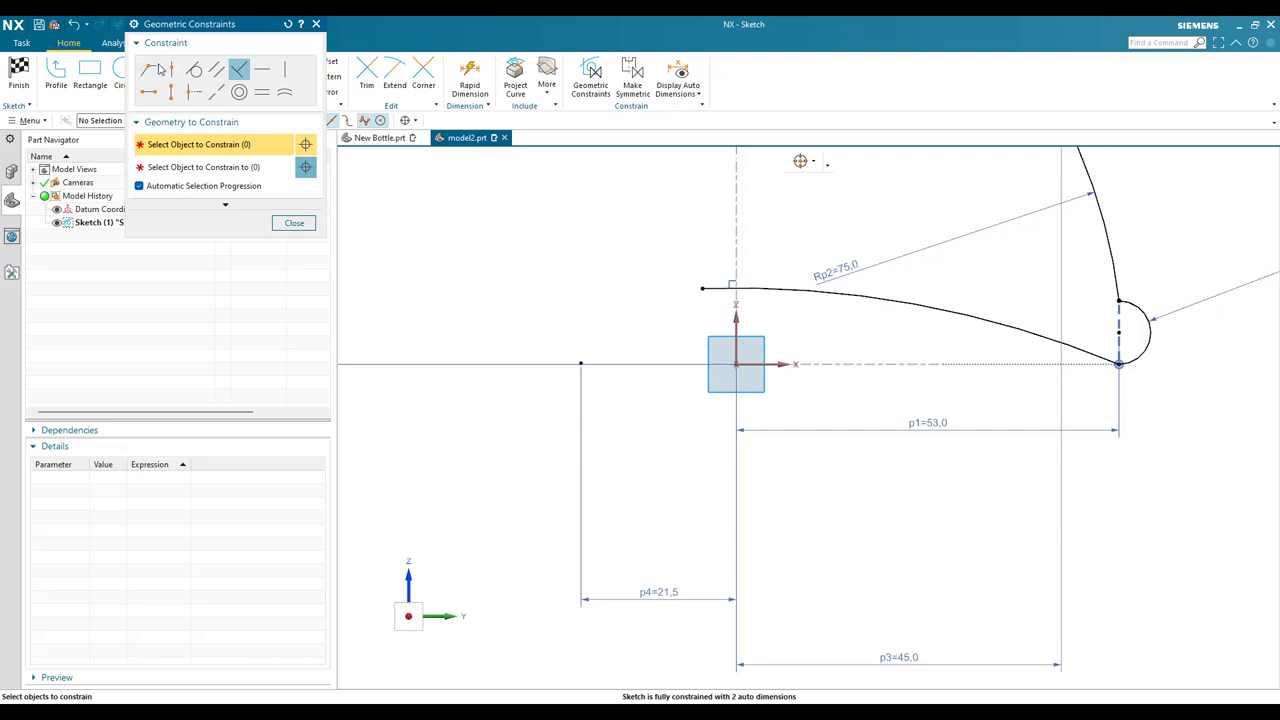
left_click(702, 288)
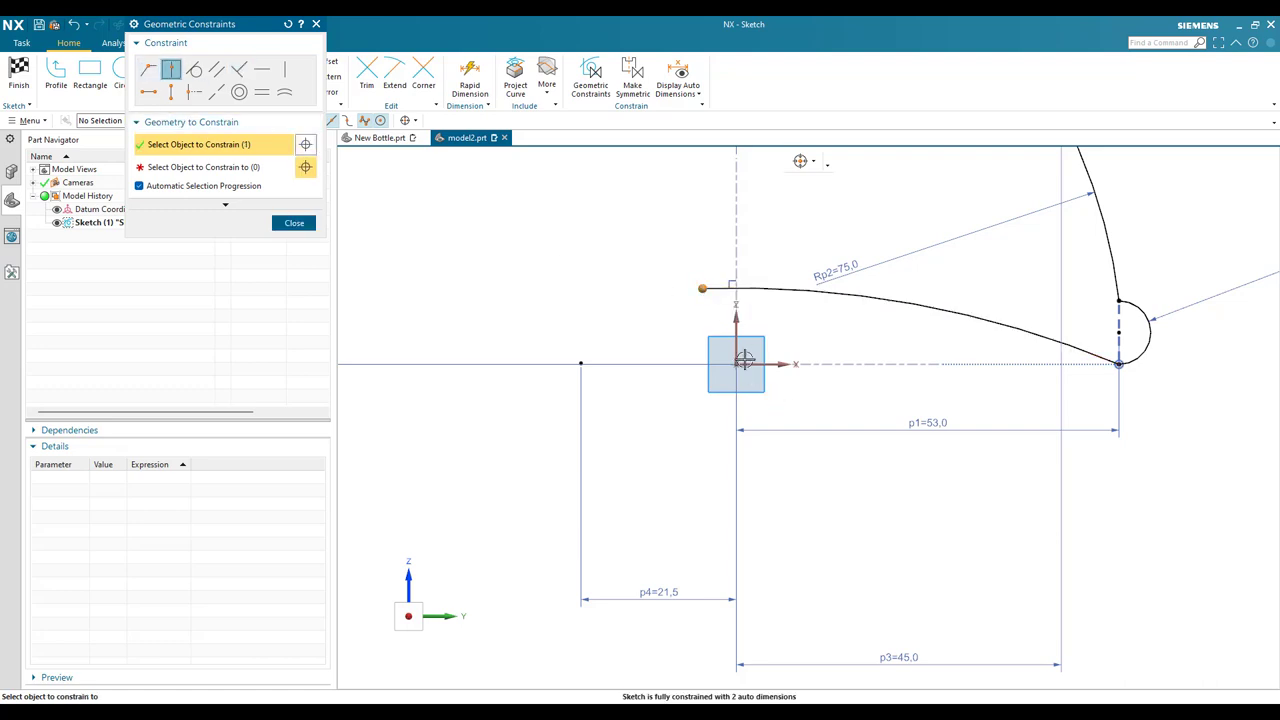
left_click(758, 427)
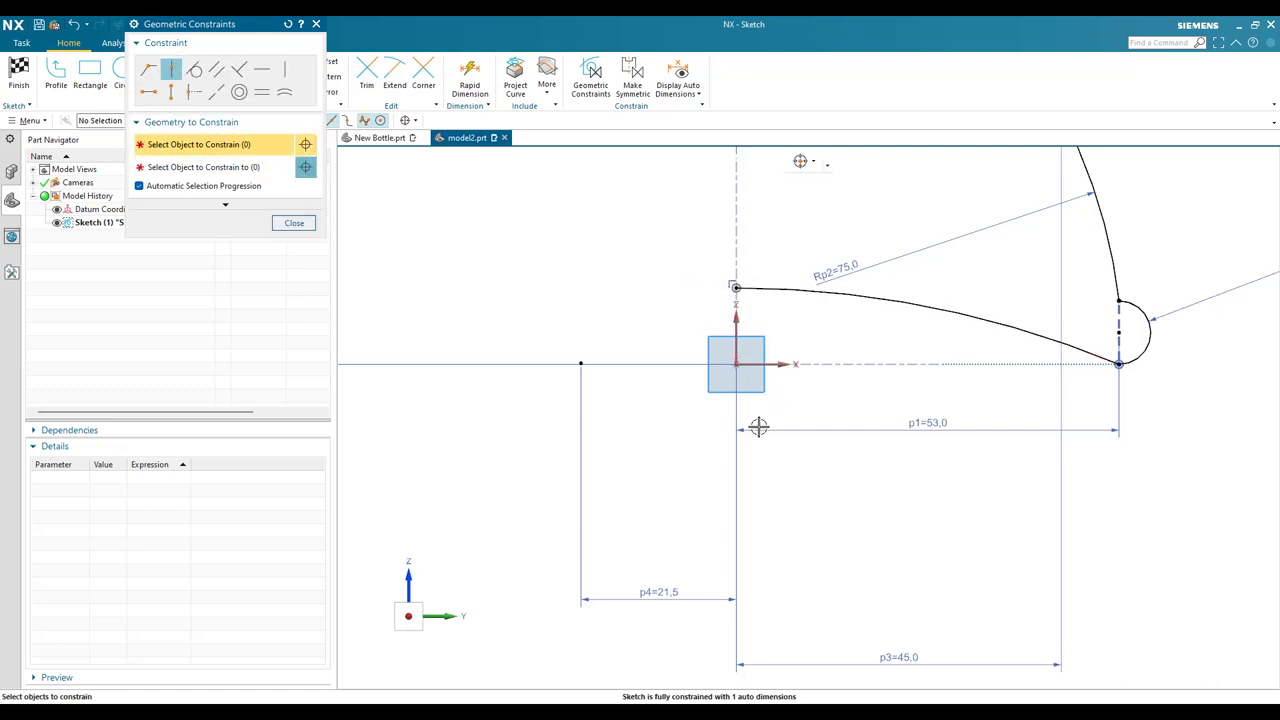
key("Escape")
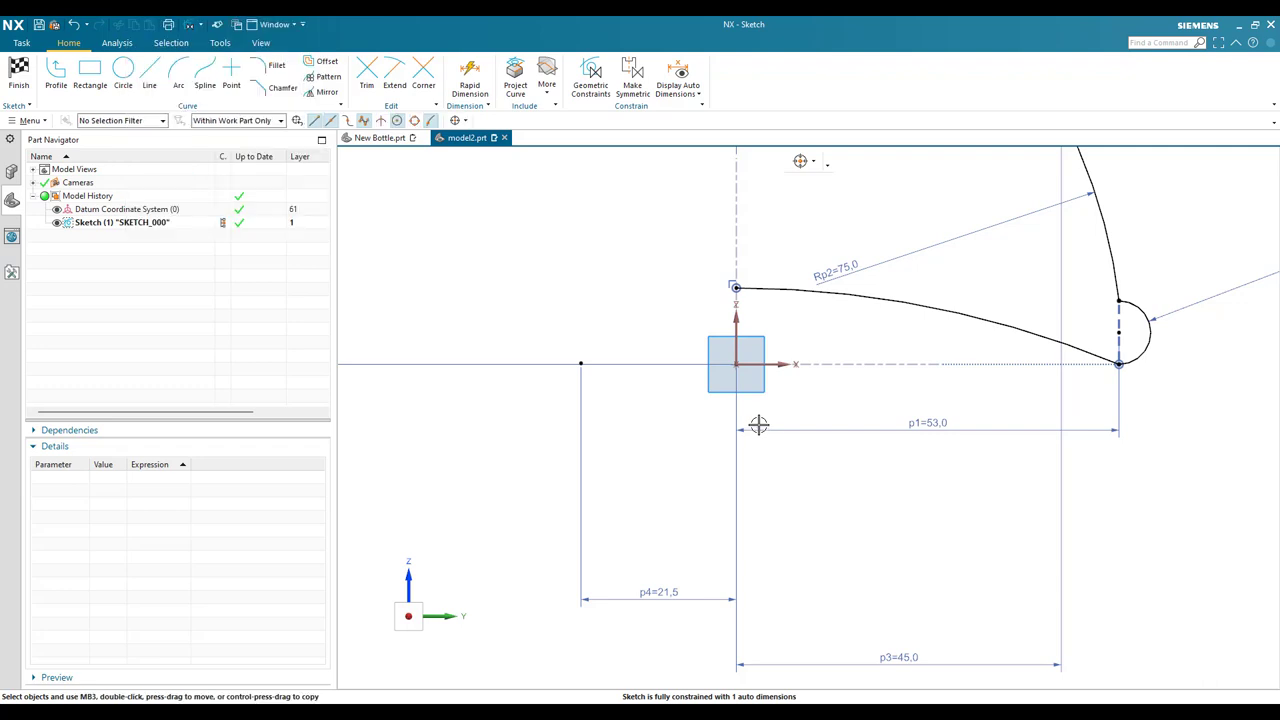
Dimension the height of the base arc's endpoint on the vertical axis above the horizontal axis as 5
key("d")
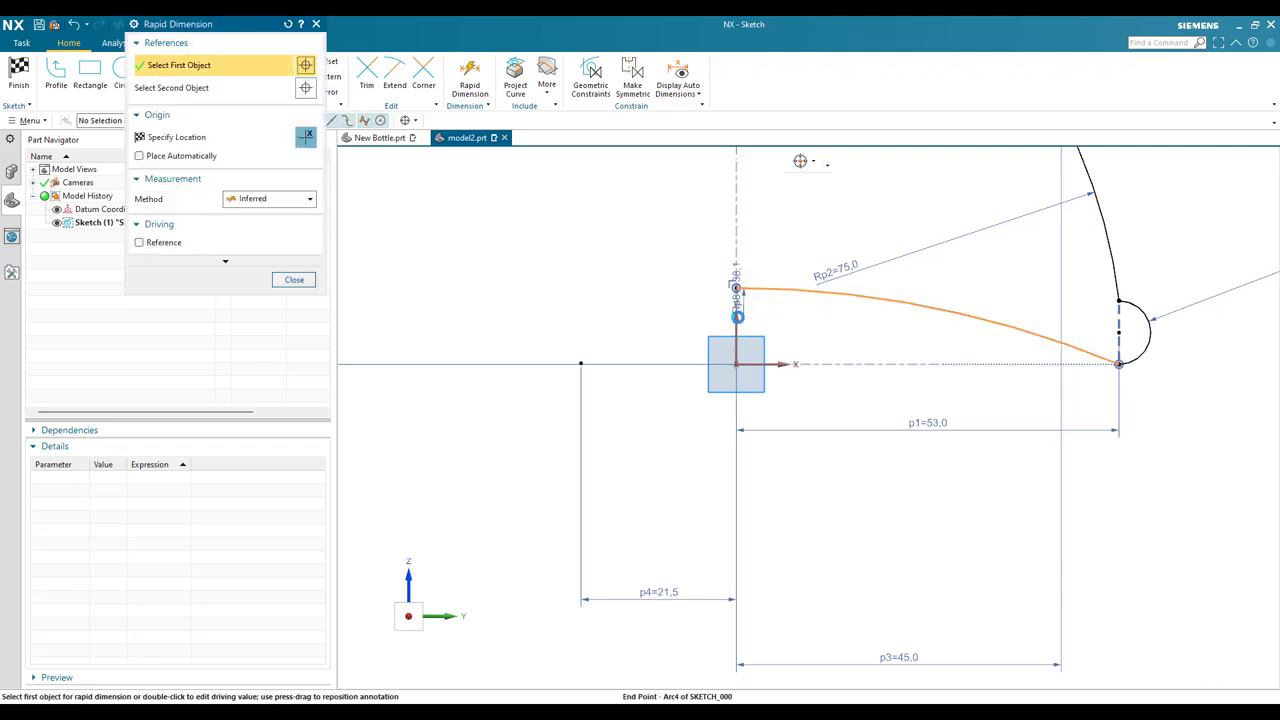
left_click(735, 287)
left_click(650, 363)
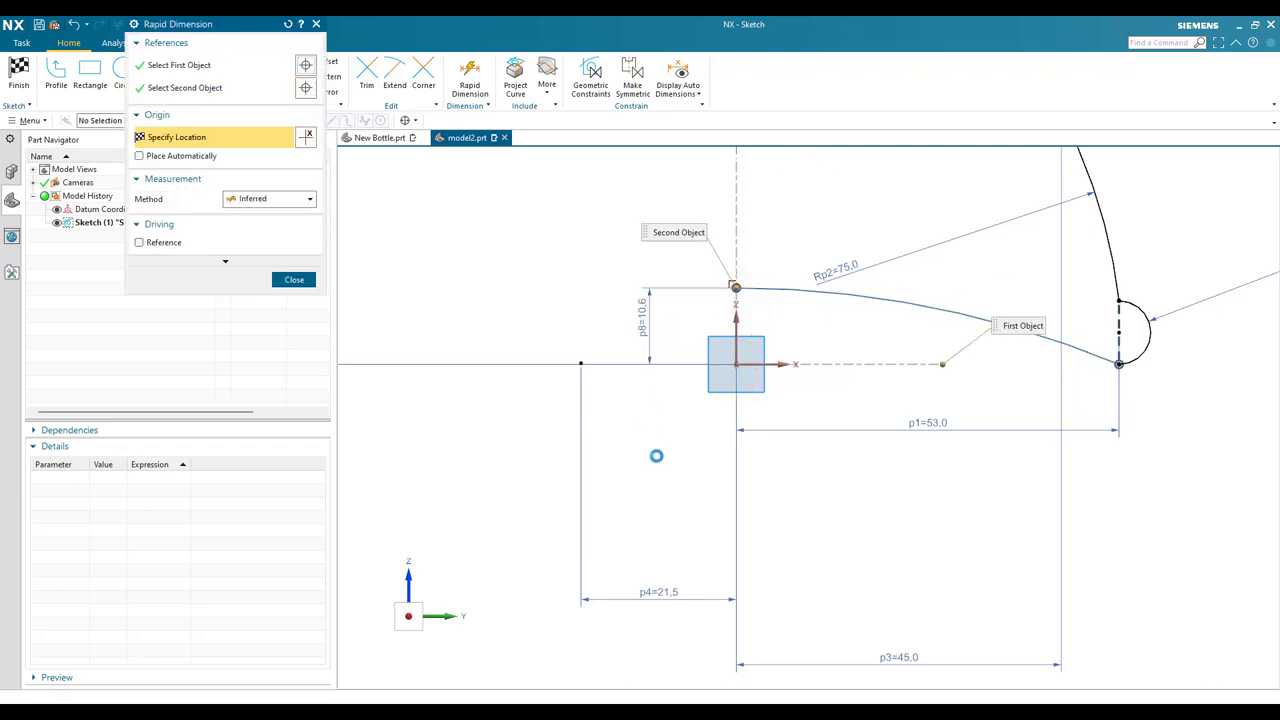
left_click(657, 454)
type("5")
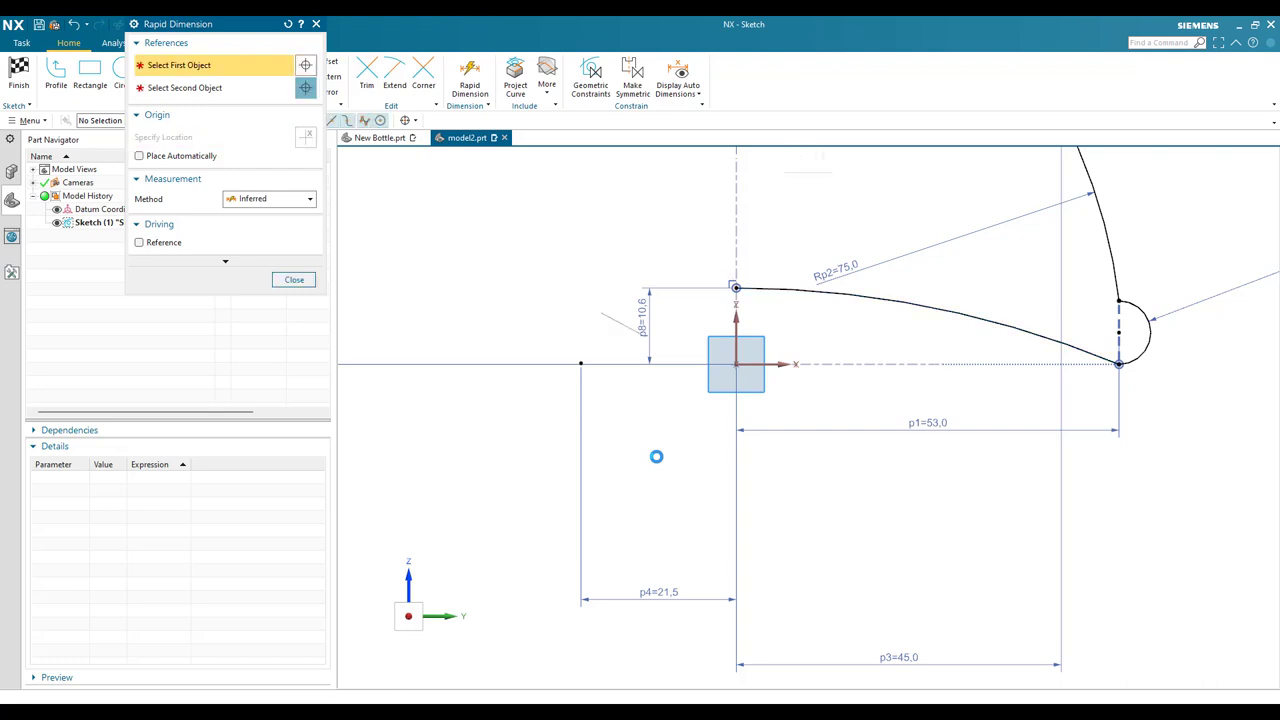
key("Return")
middle_click(656, 456)
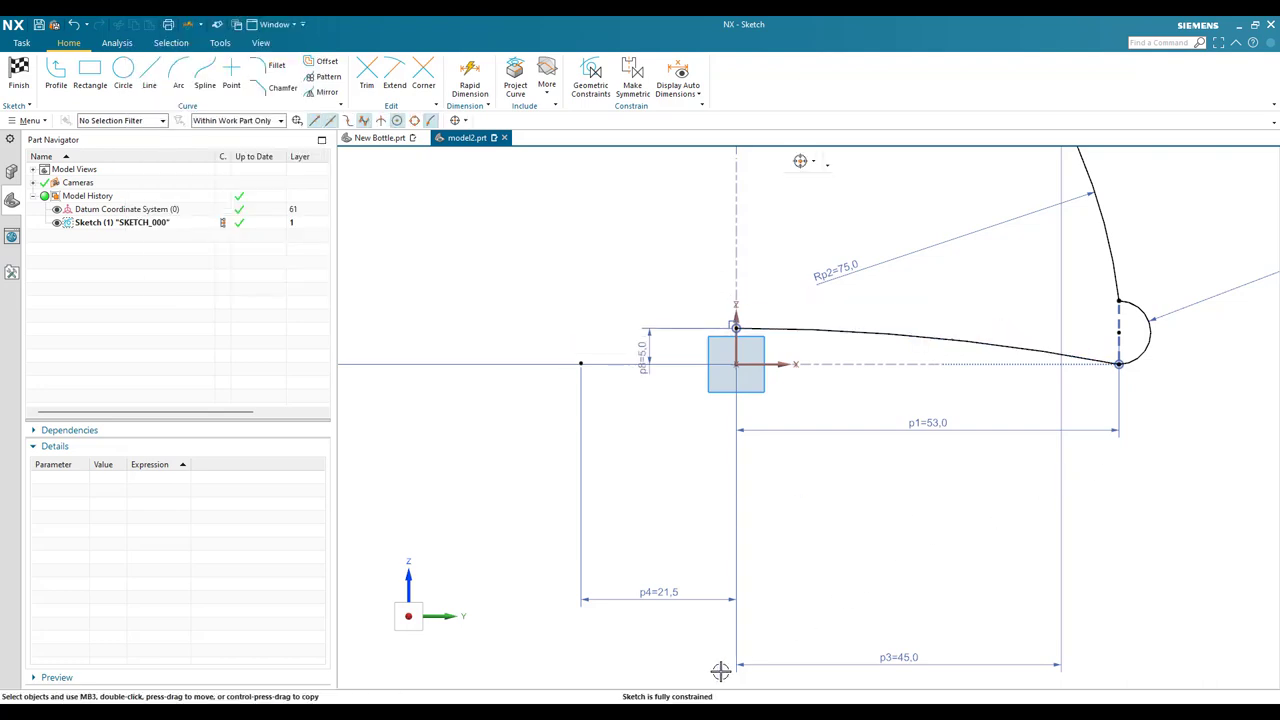
Finish the profile sketch and clear its selection in the modeling environment
scroll(923, 469, "down", 5)
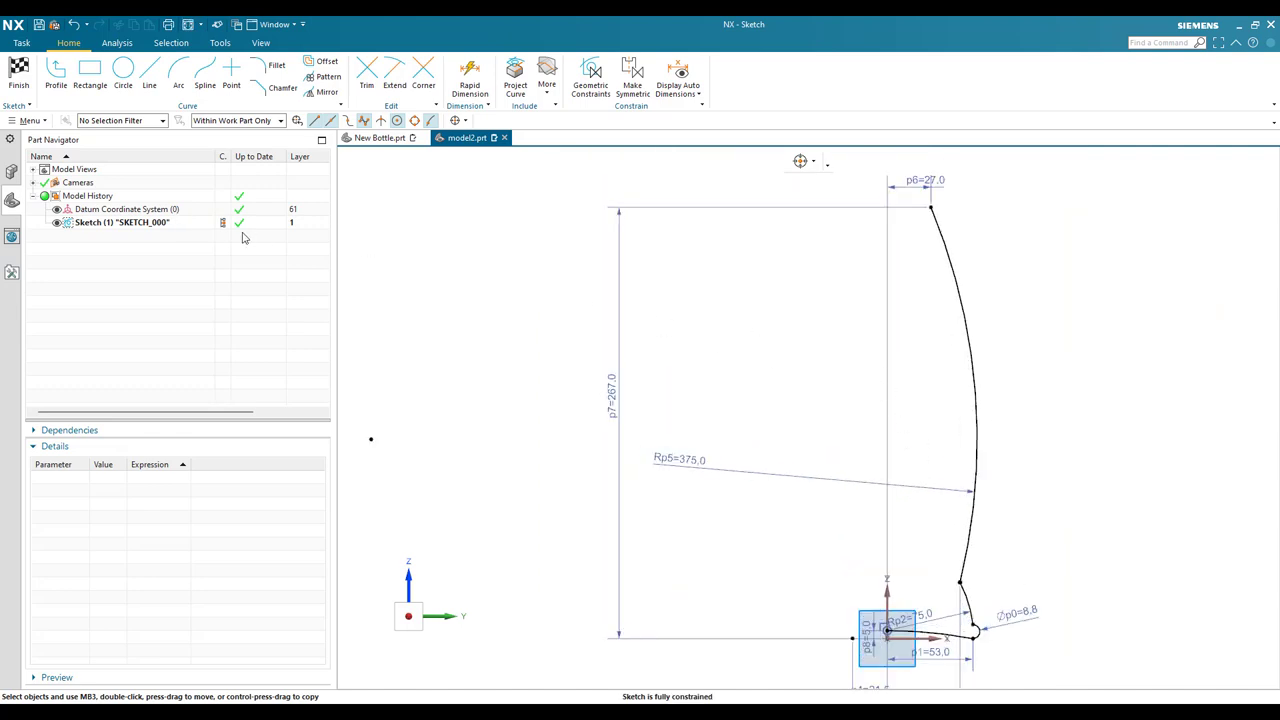
left_click(20, 74)
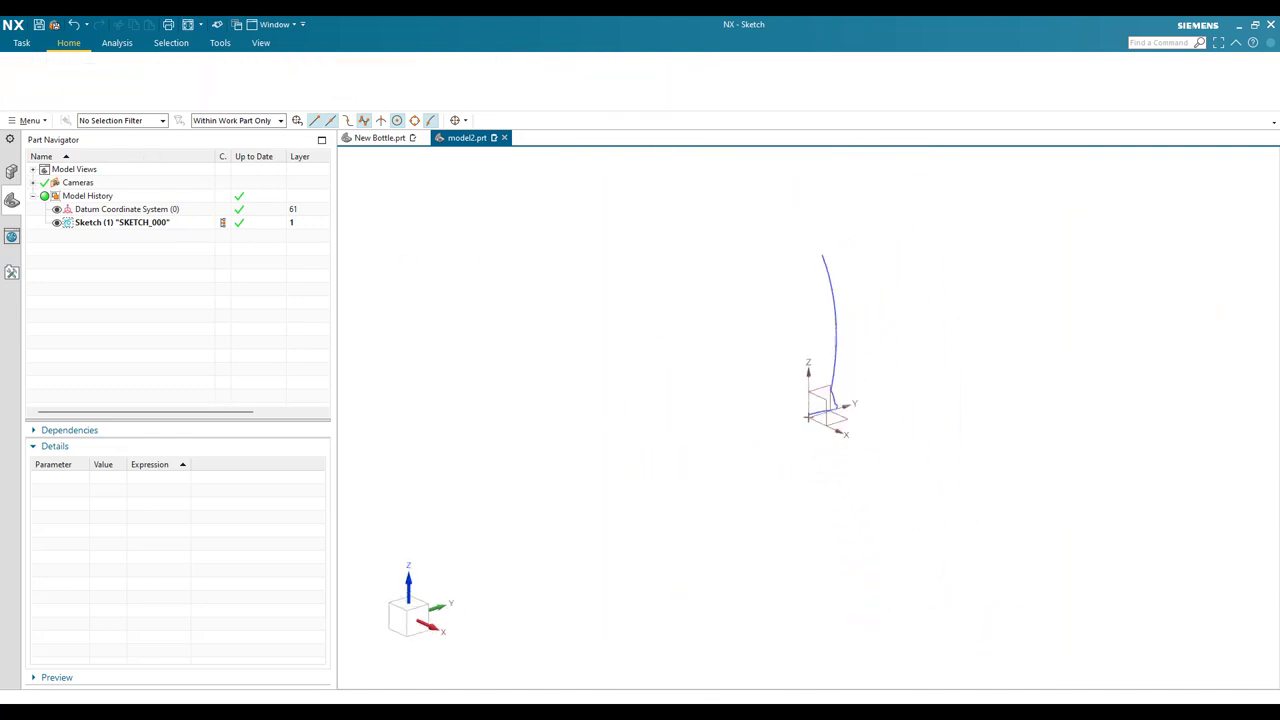
left_click(465, 298)
Set up a 360° revolve of the bottle profile sketch about the Z axis through the origin (0, 0, 0)
scroll(823, 357, "up", 2)
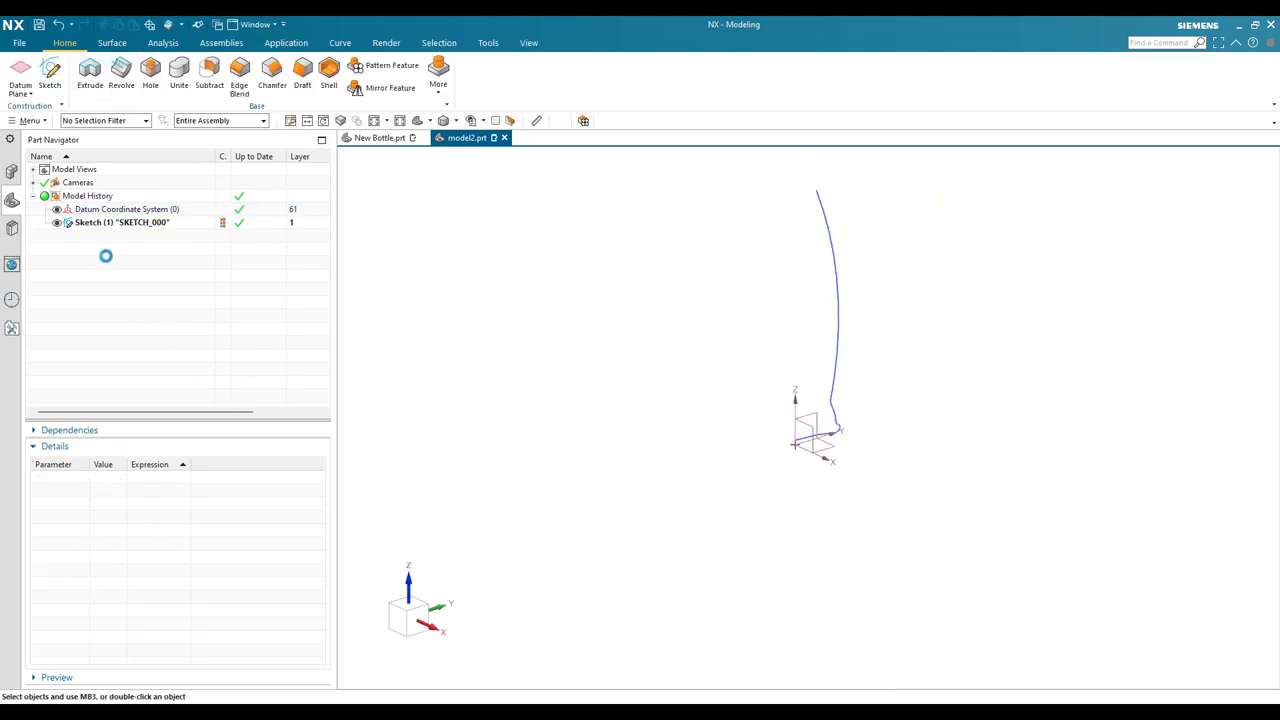
left_click(107, 222)
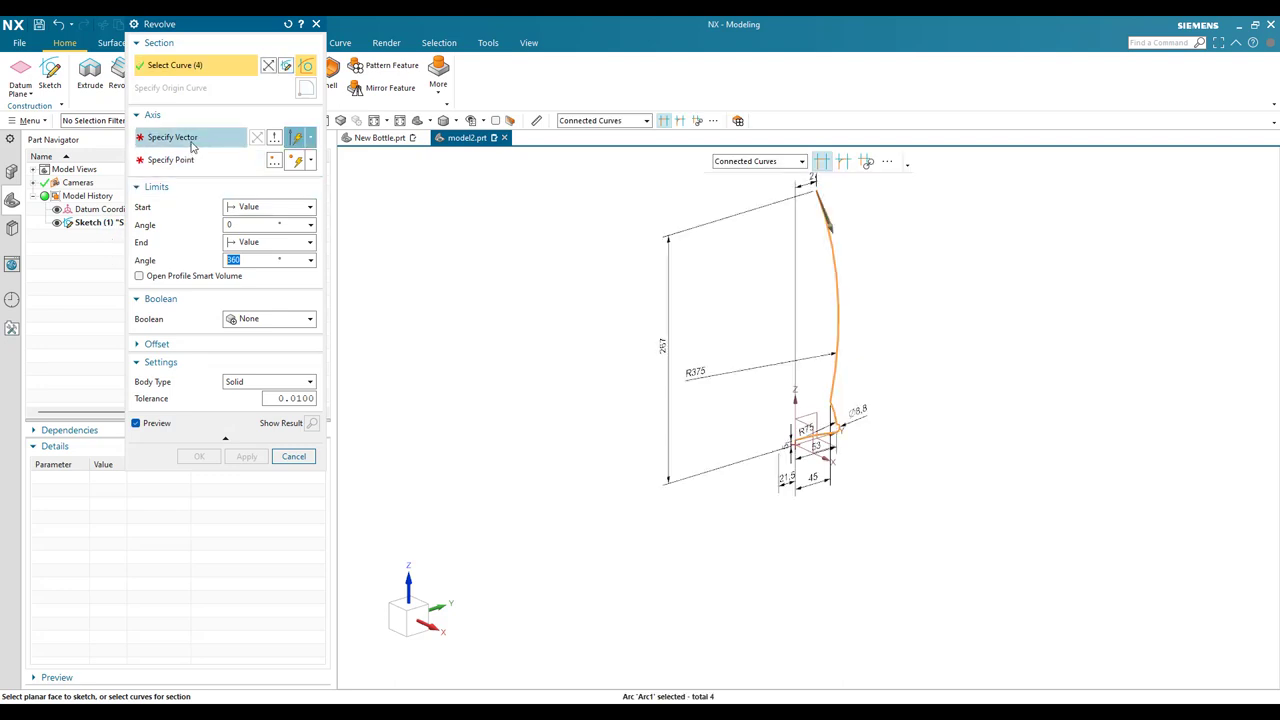
scroll(805, 415, "up", 3)
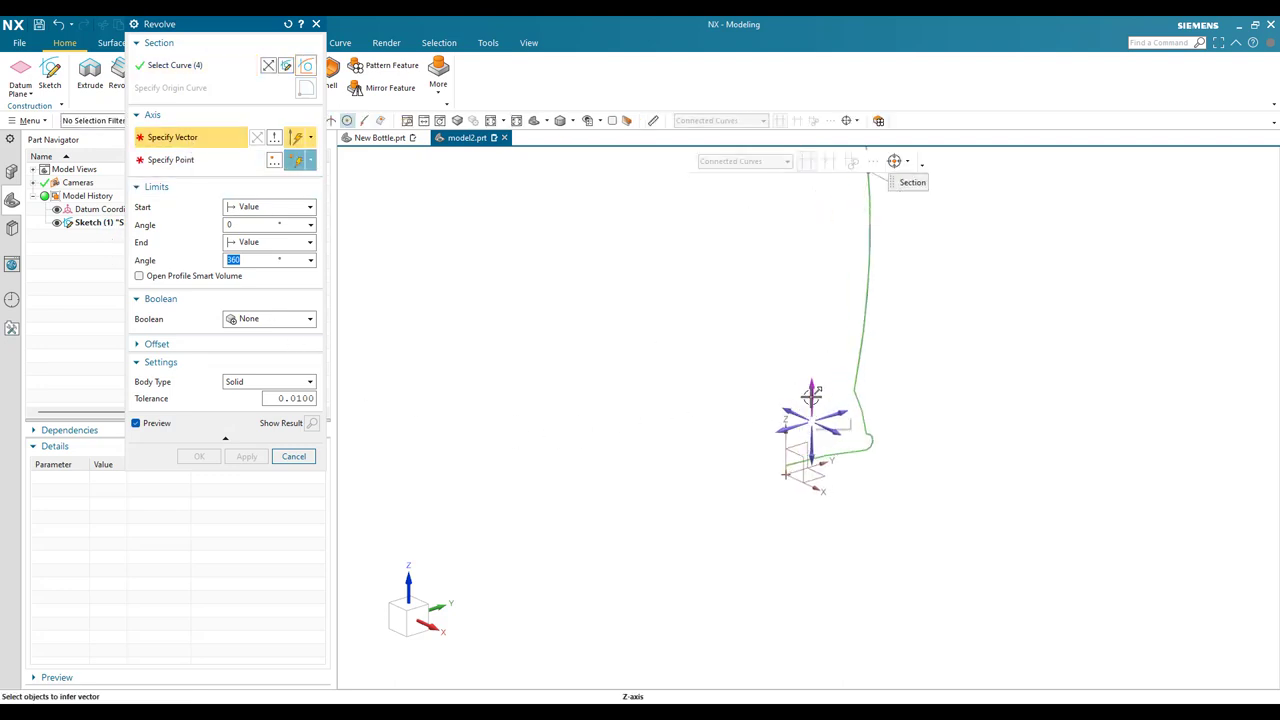
left_click(811, 396)
key("Escape")
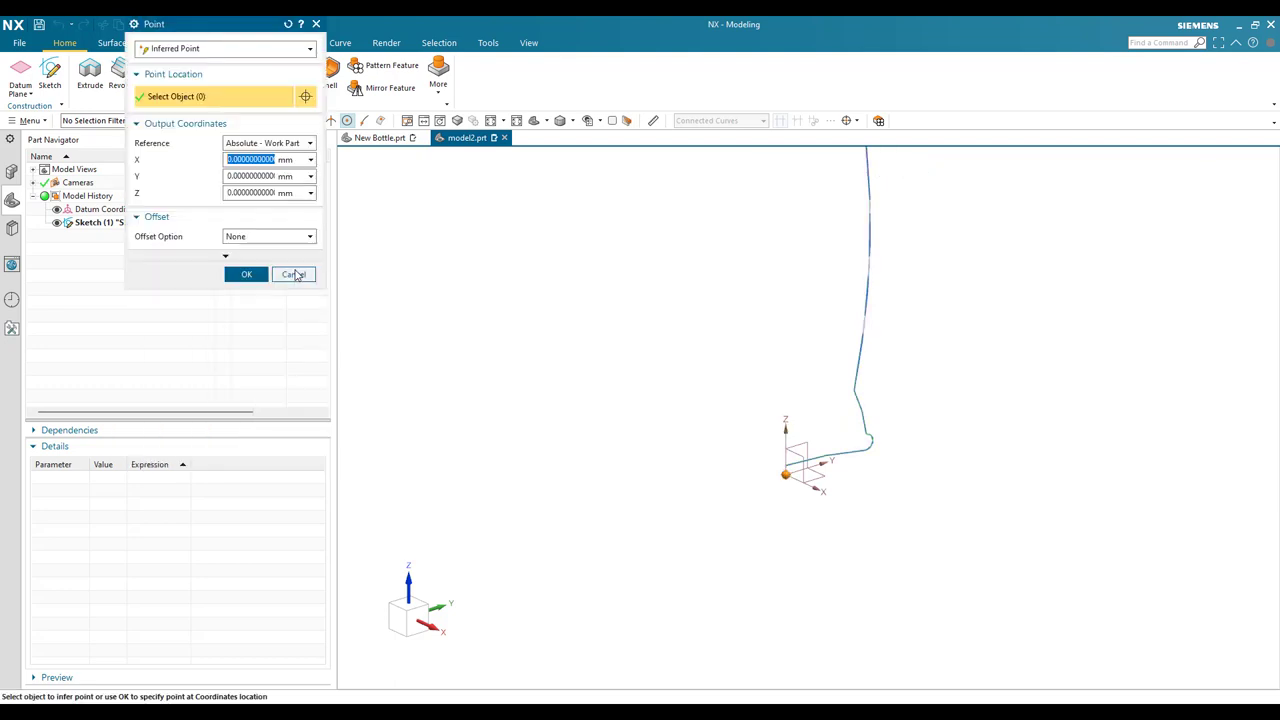
left_click(241, 276)
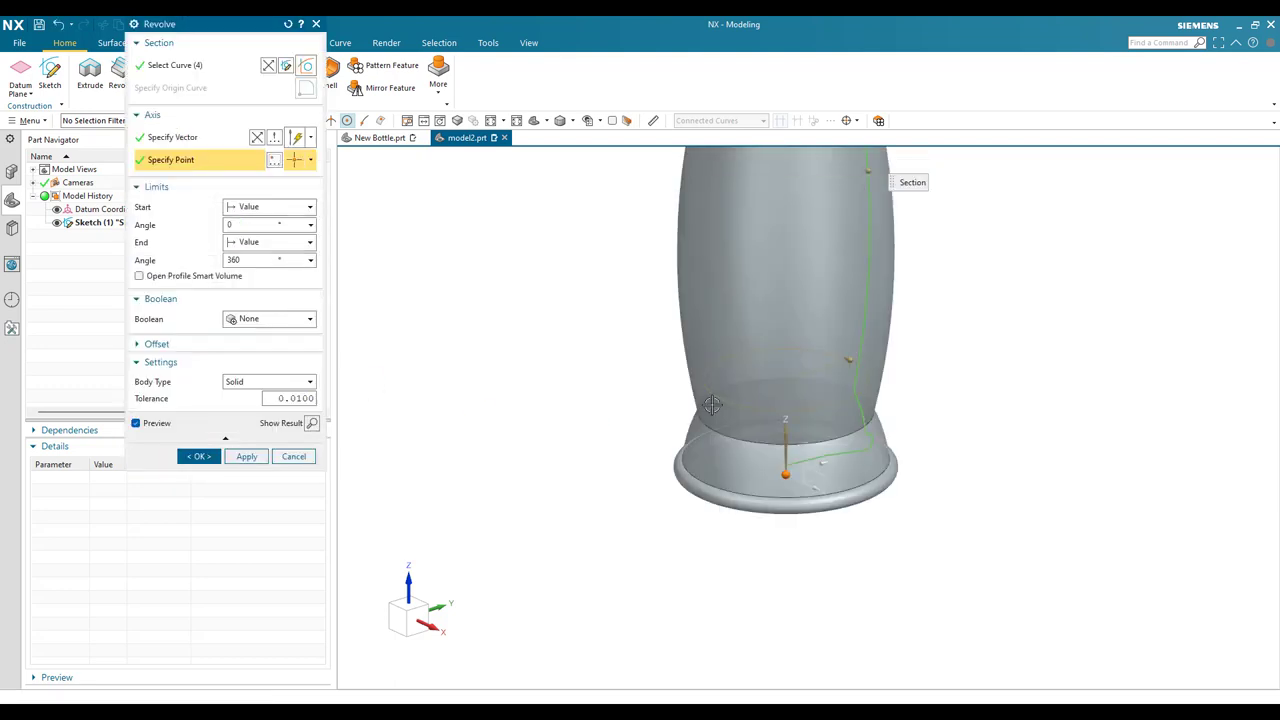
Set the revolve's body type to Sheet and create the bottle body
left_click(264, 382)
left_click(245, 409)
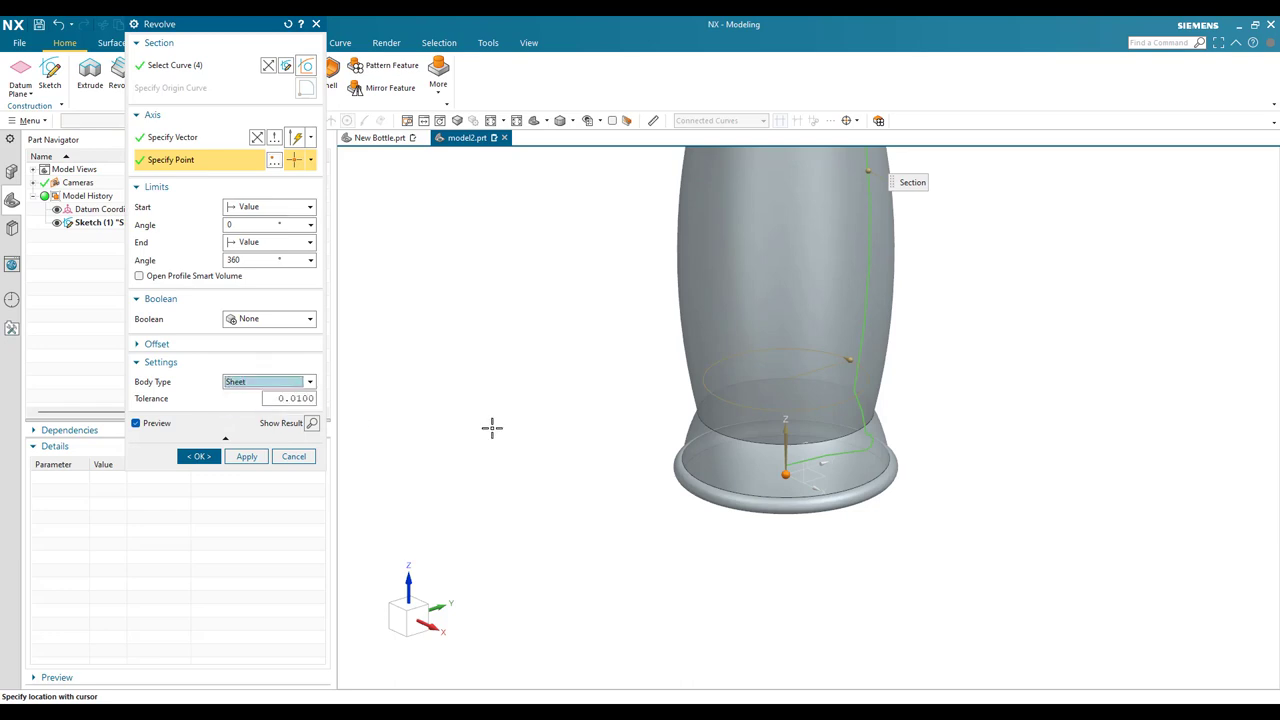
scroll(685, 412, "down", 3)
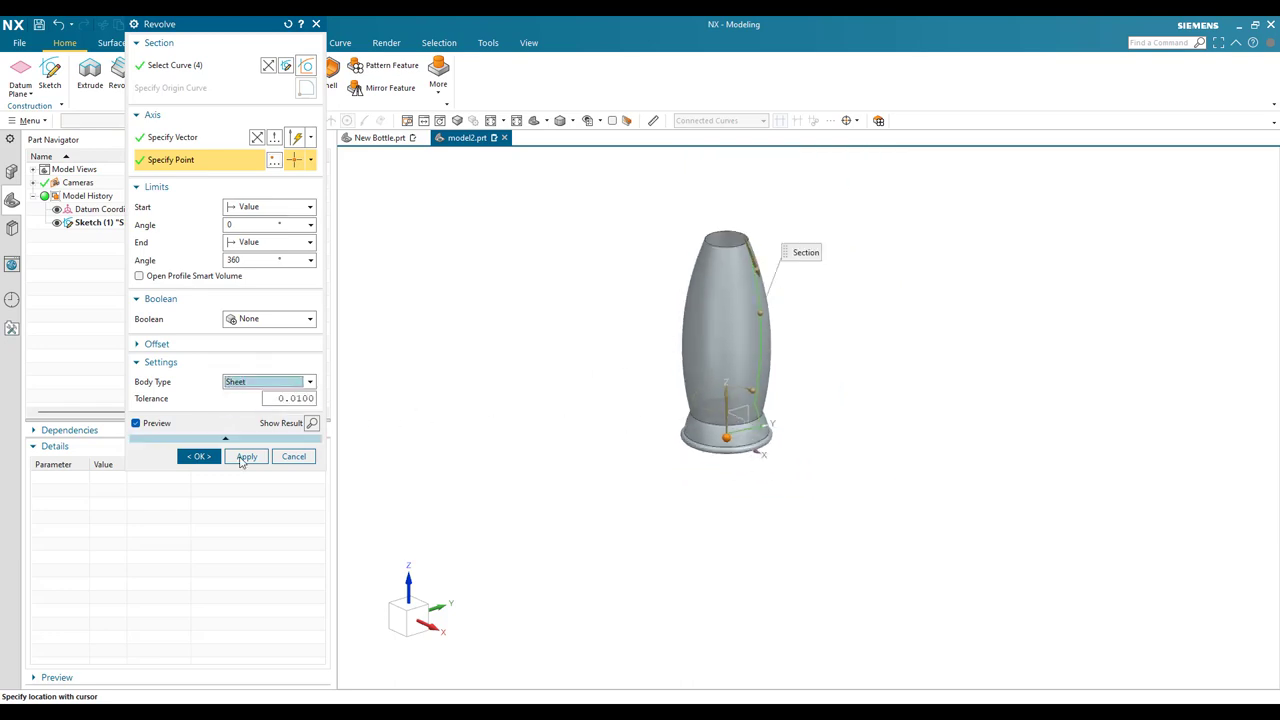
left_click(201, 456)
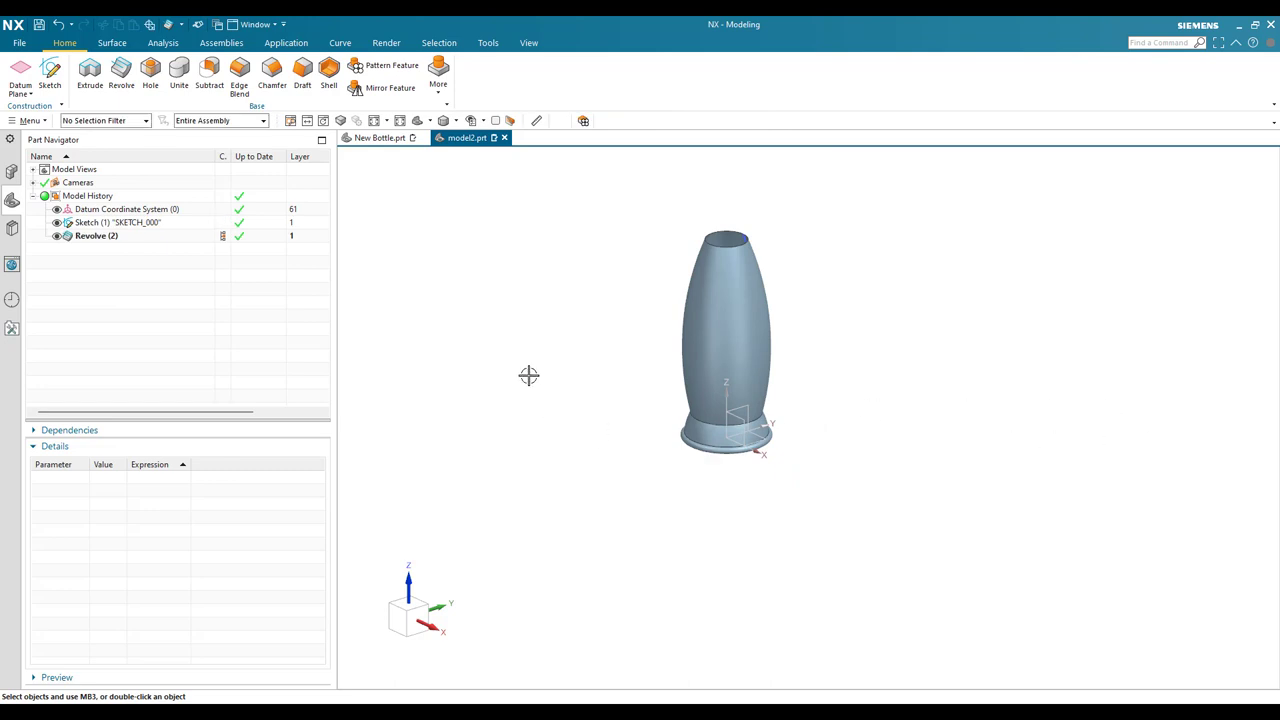
Start a new sketch on the YZ plane through the bottle's axis and leave the Profile tool
left_click(49, 72)
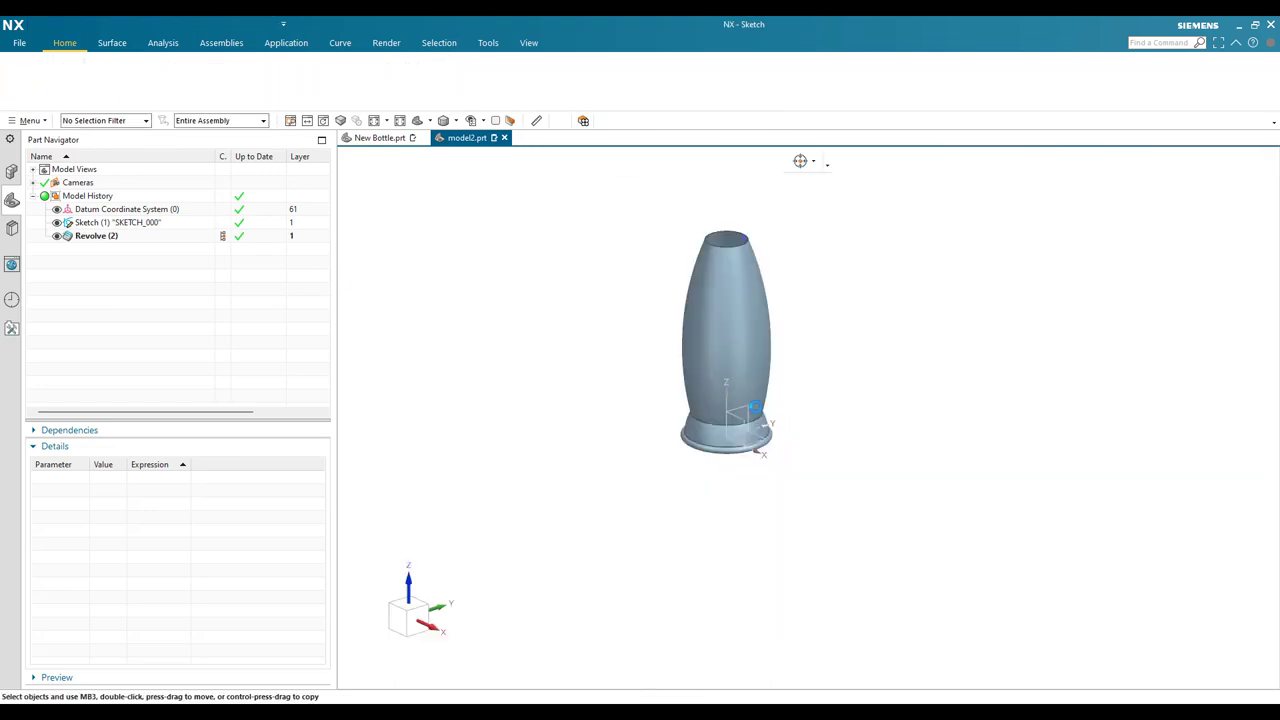
middle_click(649, 502)
scroll(825, 365, "up", 3)
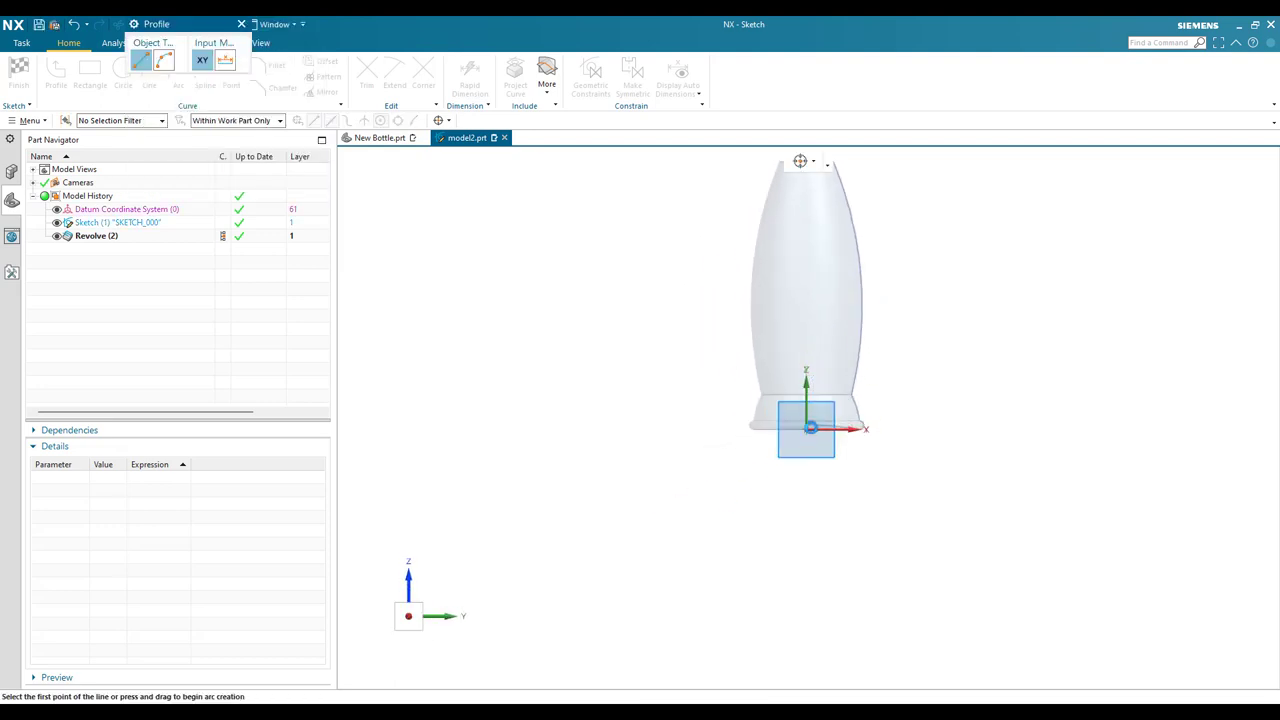
key("Escape")
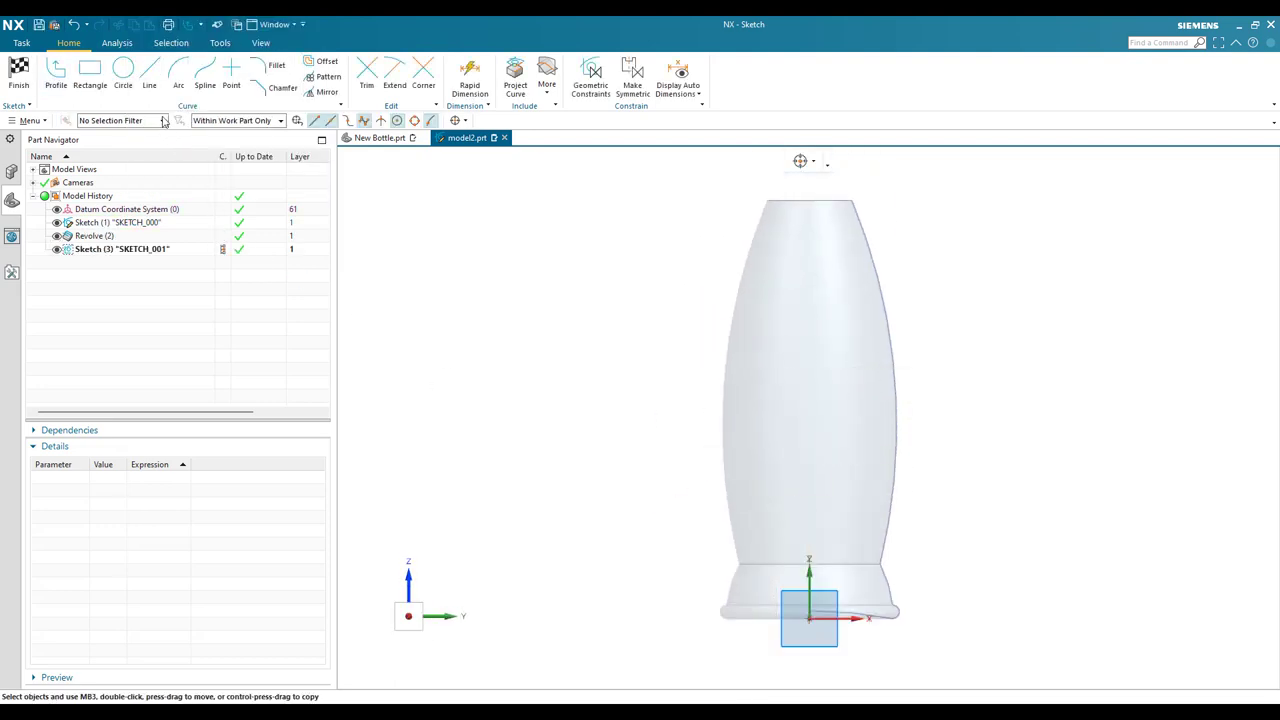
Draw a slanted three-point rectangle on the bottle's main body, about 110 long and 18 wide, at about 64 degrees
left_click(89, 74)
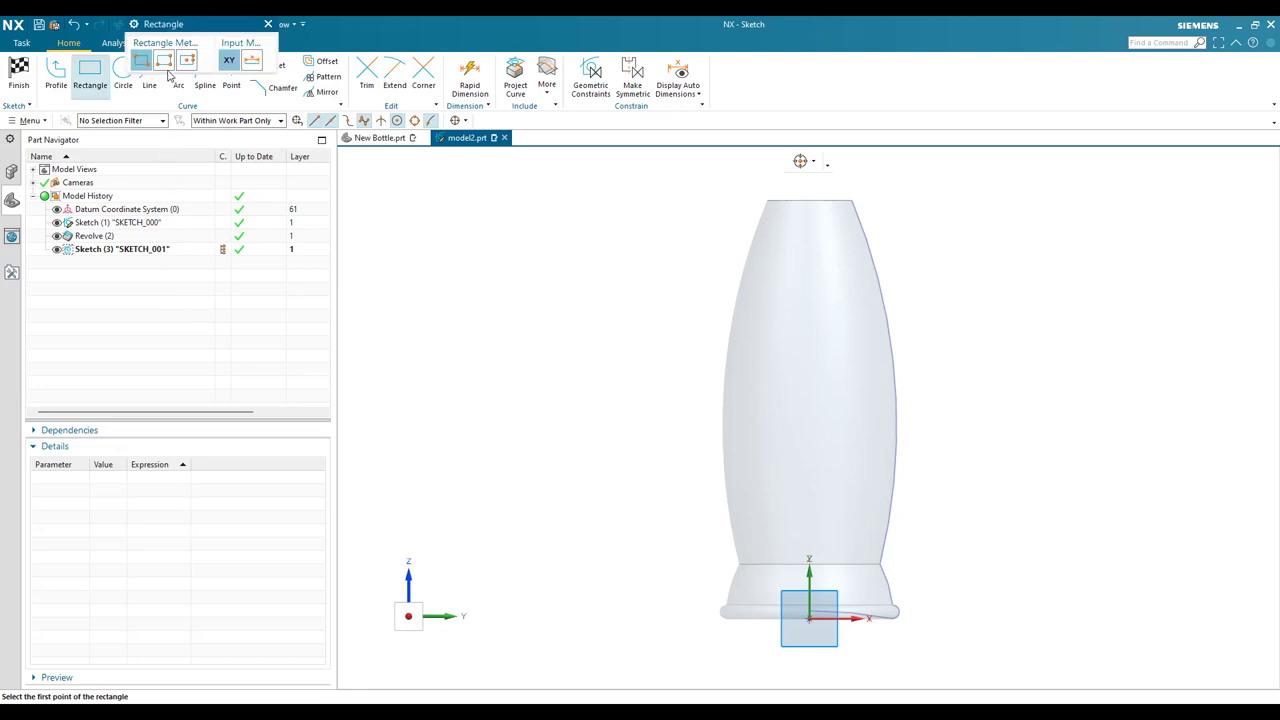
left_click(166, 63)
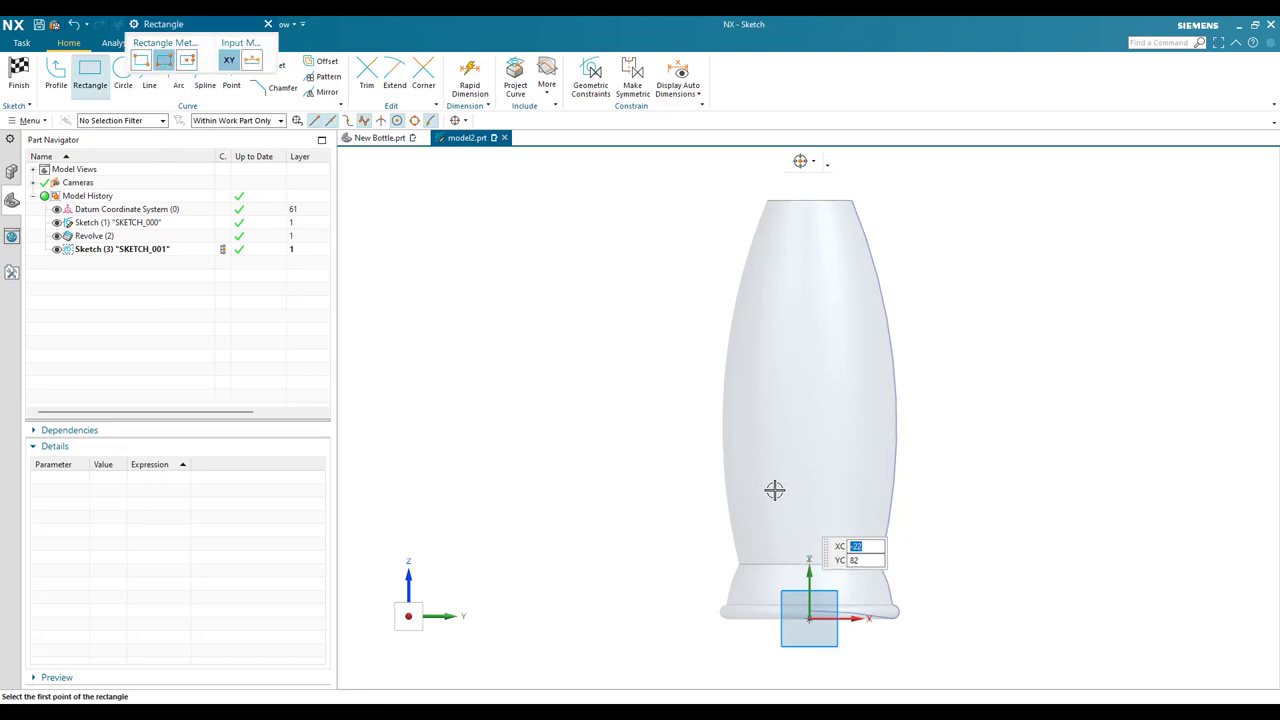
left_click(770, 489)
left_click(851, 336)
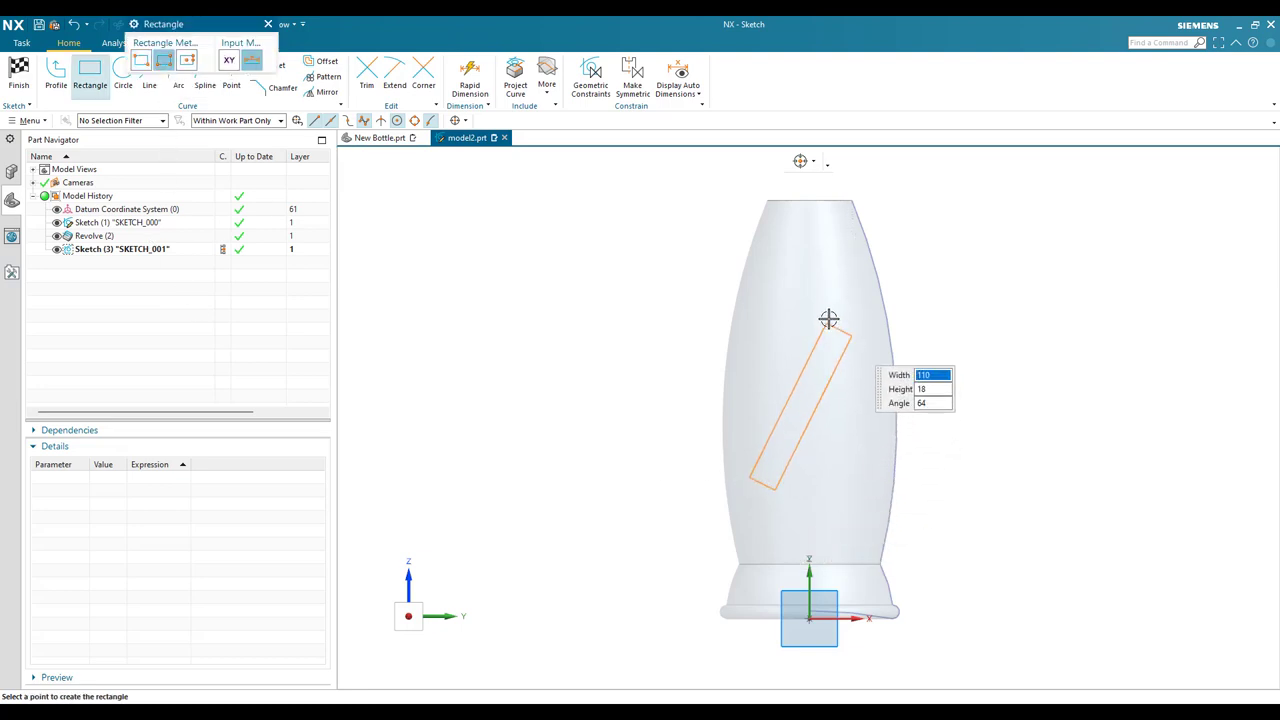
left_click(829, 320)
key("Escape")
scroll(633, 338, "down", 2)
scroll(629, 390, "up", 1)
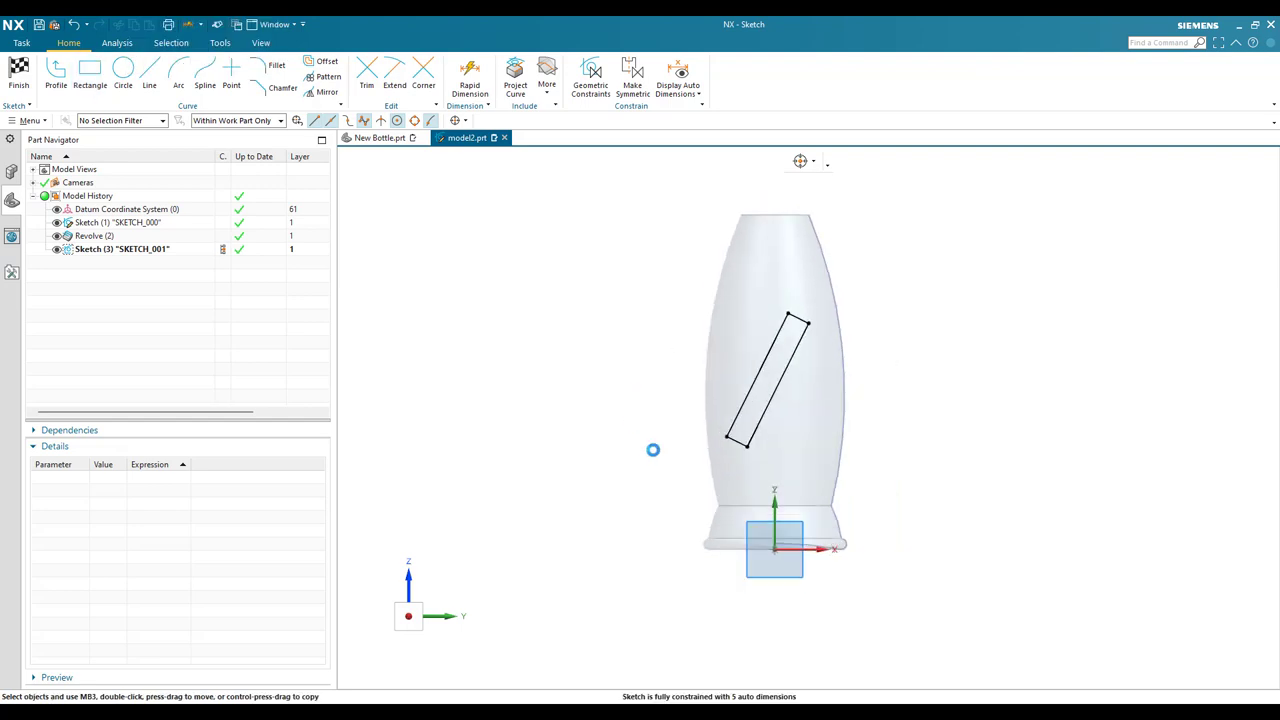
Dimension the horizontal distance from the rectangle's lower-left corner to the vertical axis as 30
key("d")
left_click(727, 433)
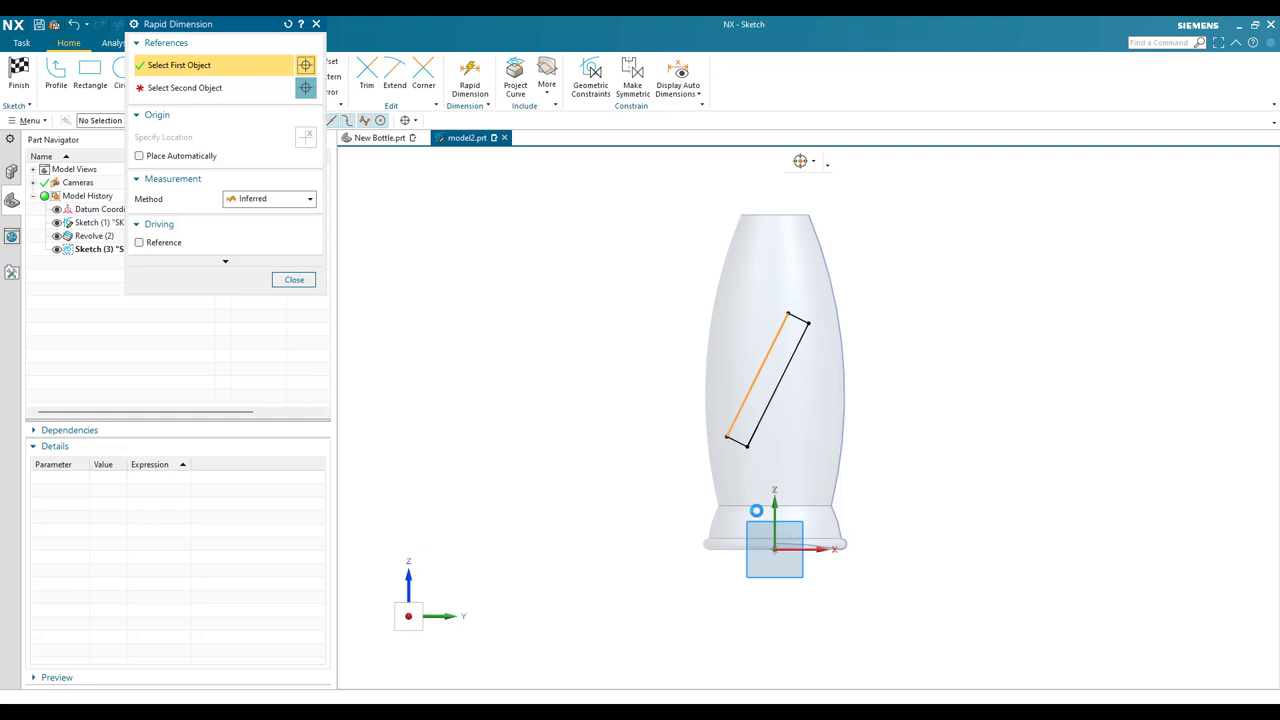
left_click(775, 514)
left_click(754, 625)
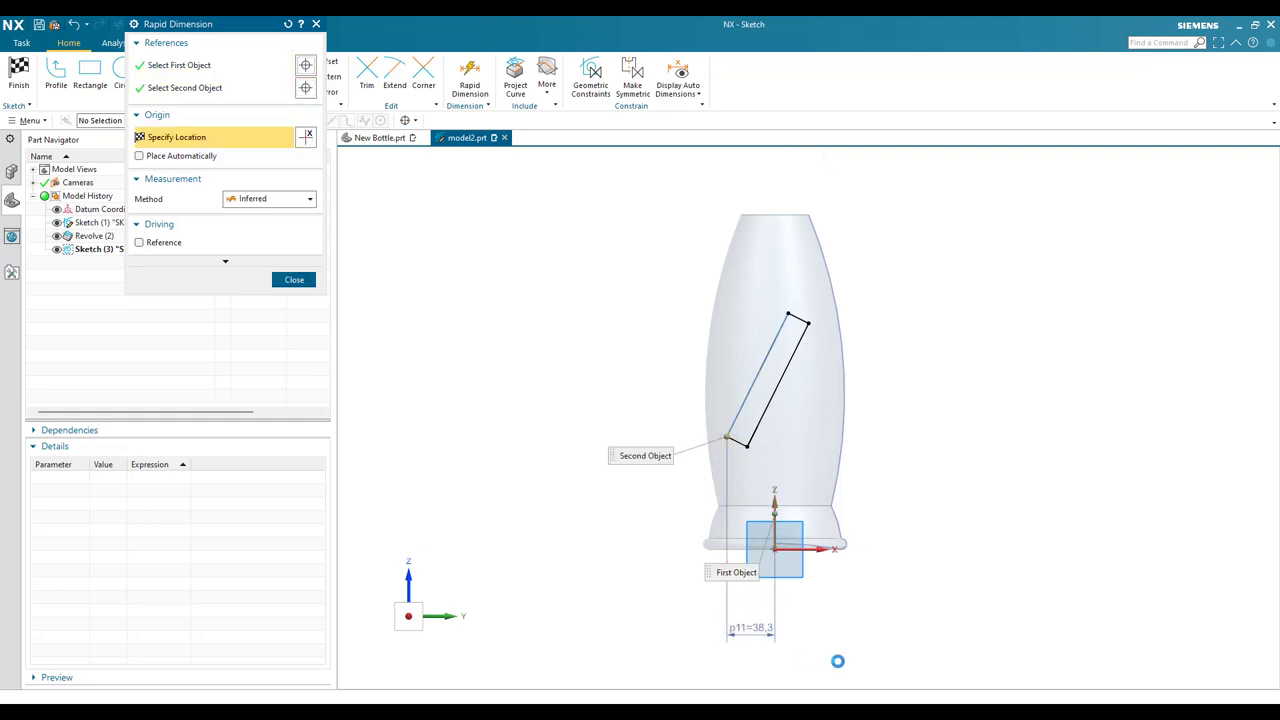
type("30")
key("Return")
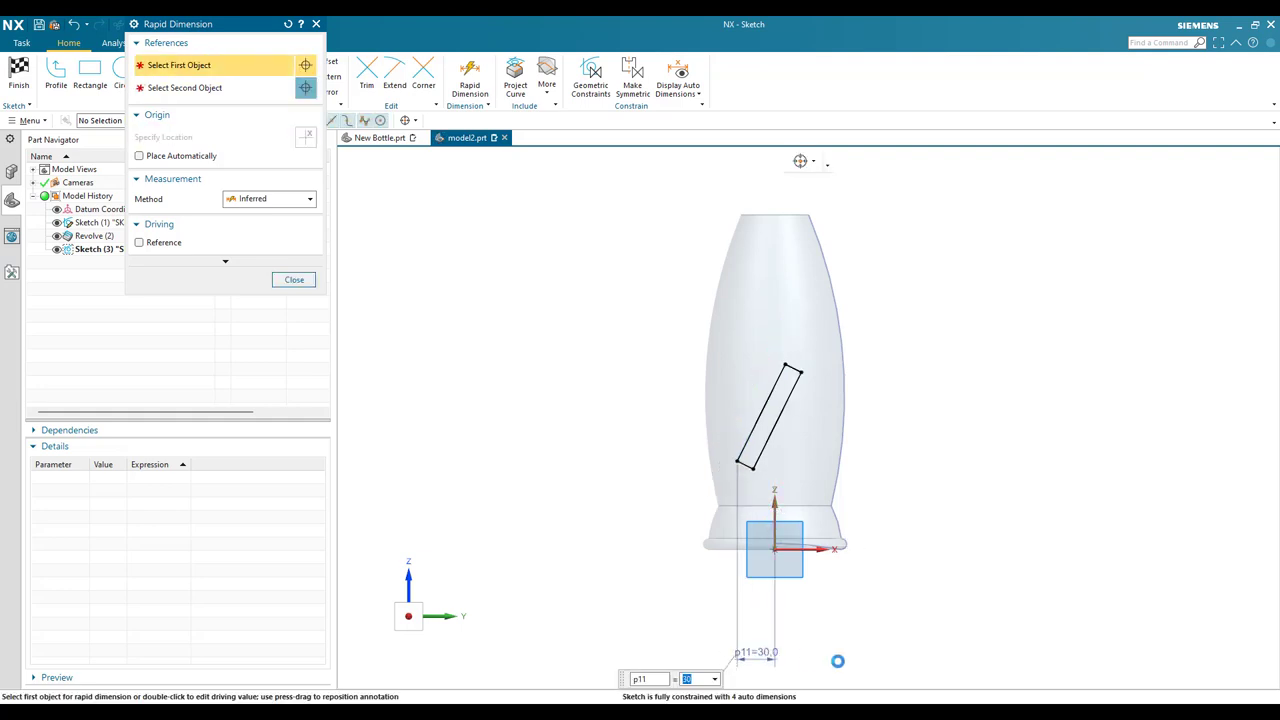
Dimension the height of the rectangle's upper-left corner above the horizontal axis as 200
left_click(786, 364)
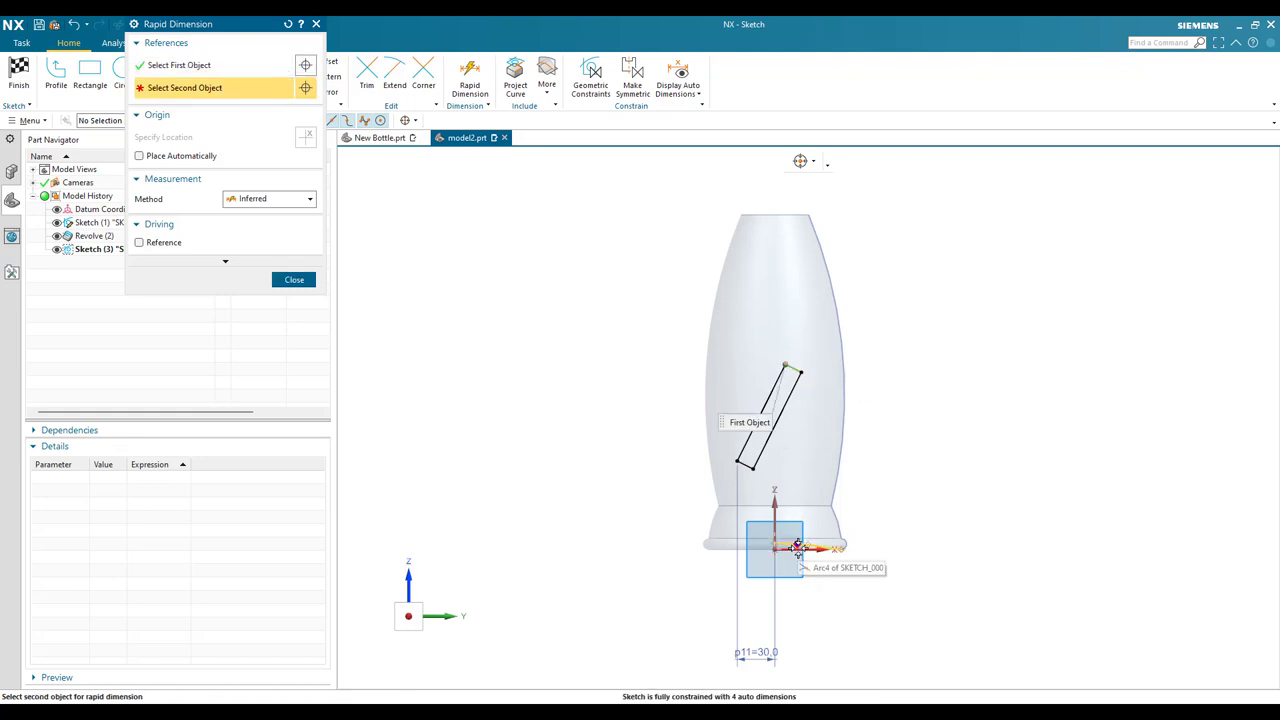
left_click(800, 547)
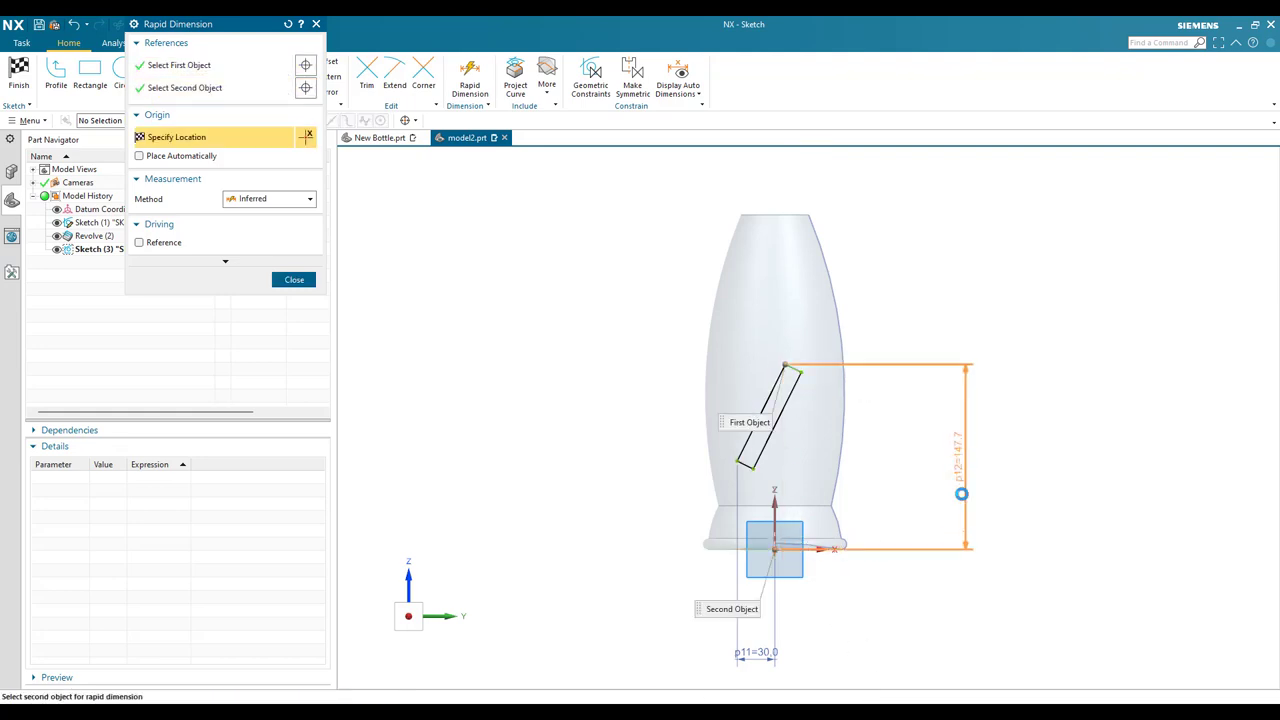
left_click(962, 497)
type("200")
key("Return")
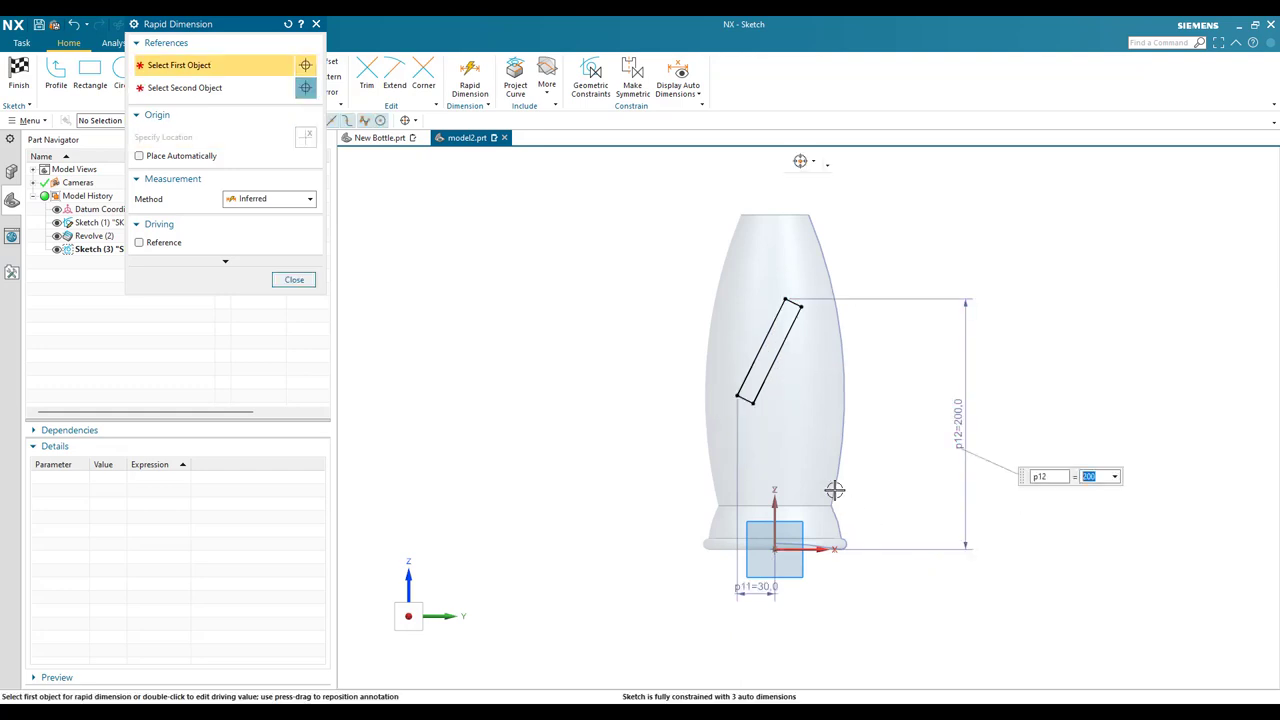
Dimension the height of the rectangle's lower-right corner above the horizontal axis as 90
left_click(755, 398)
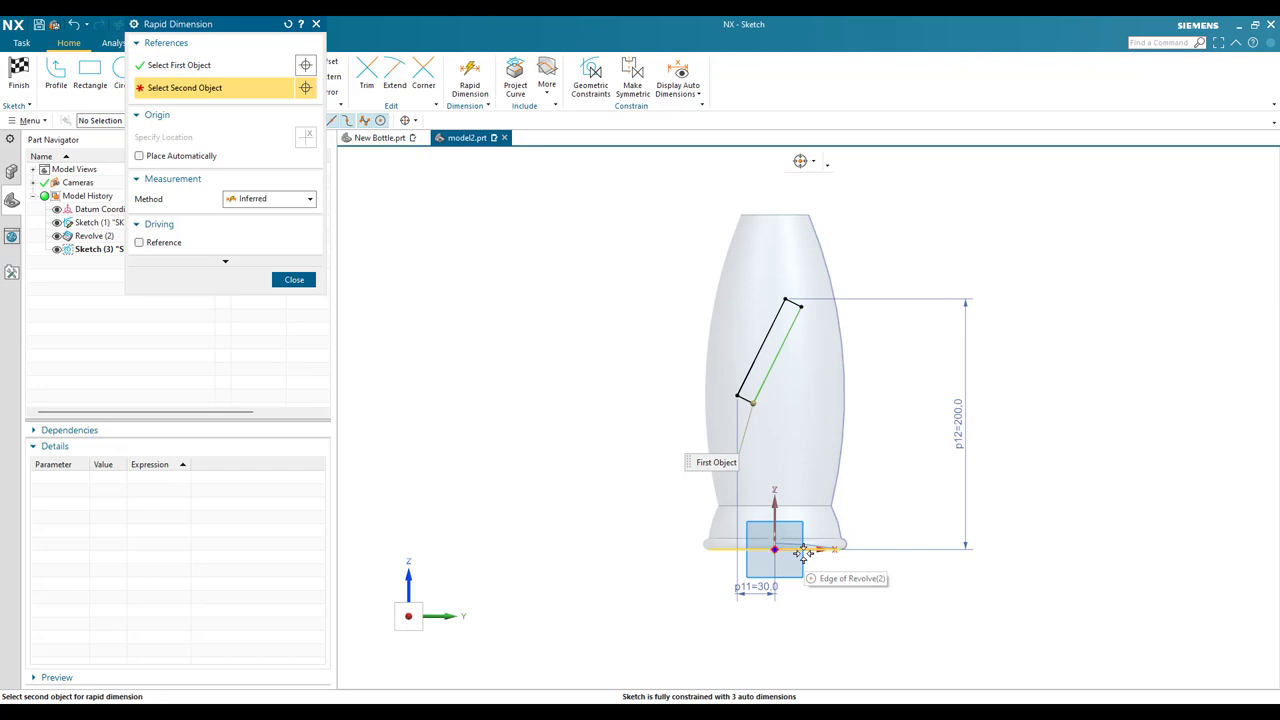
left_click(803, 553)
left_click(912, 488)
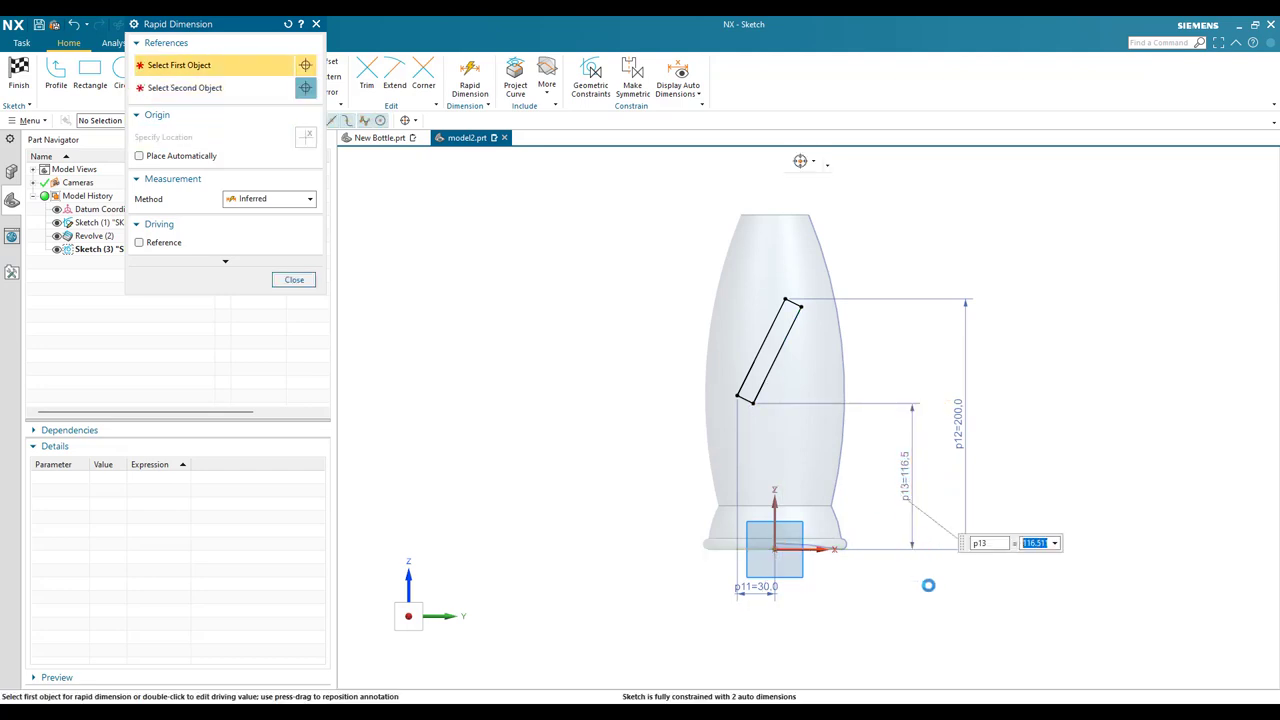
type("90")
key("Return")
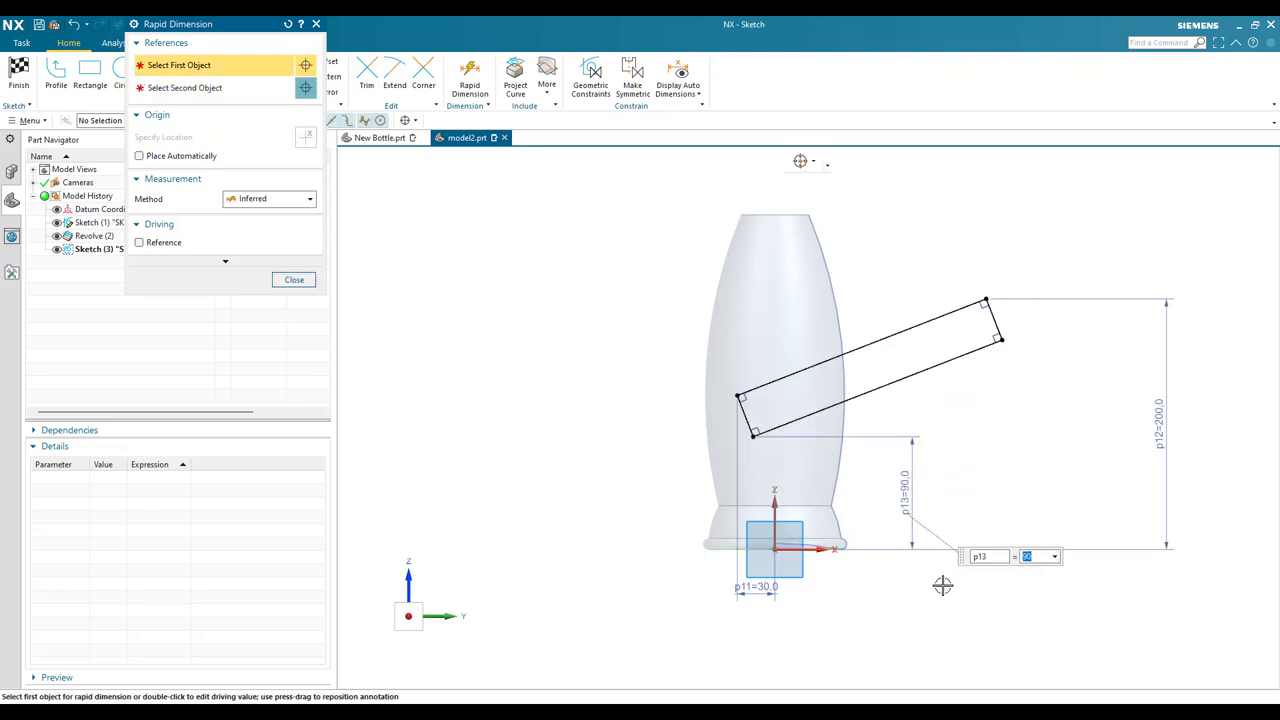
Dimension the horizontal distance from the rectangle's upper-right corner to the vertical axis as 25
left_click(1000, 340)
left_click(783, 538)
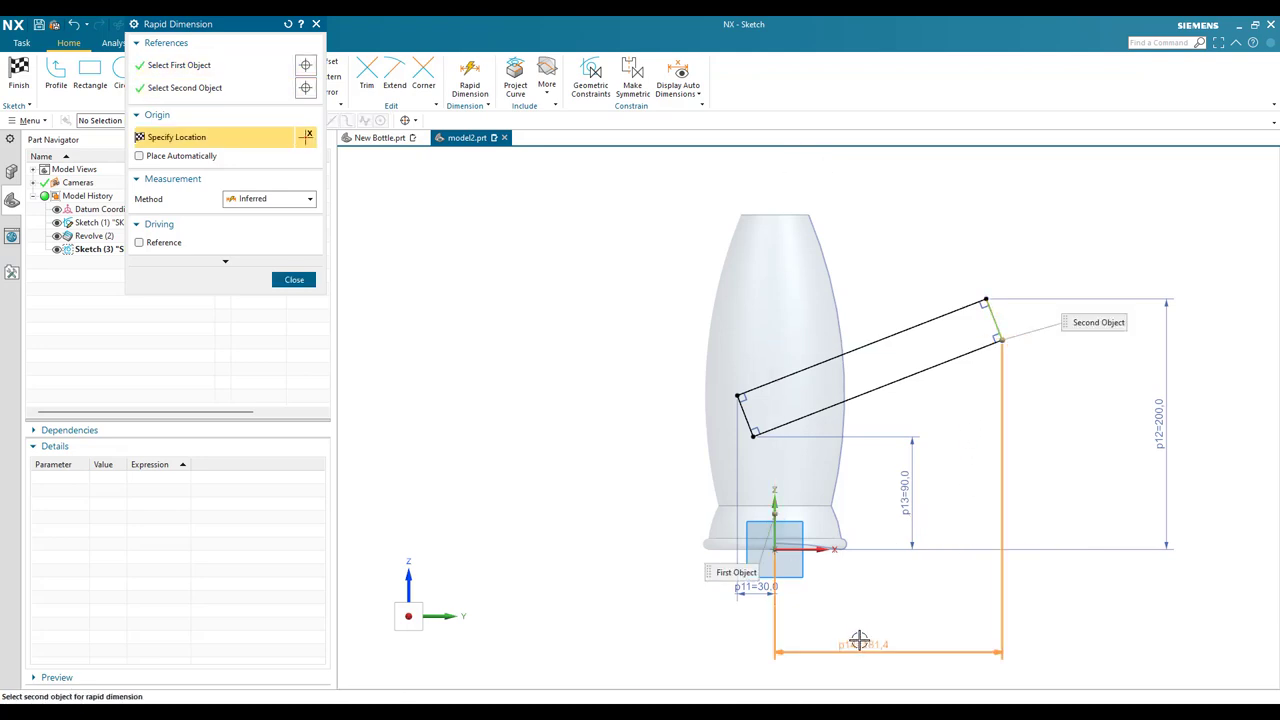
left_click(857, 611)
type("25")
key("Return")
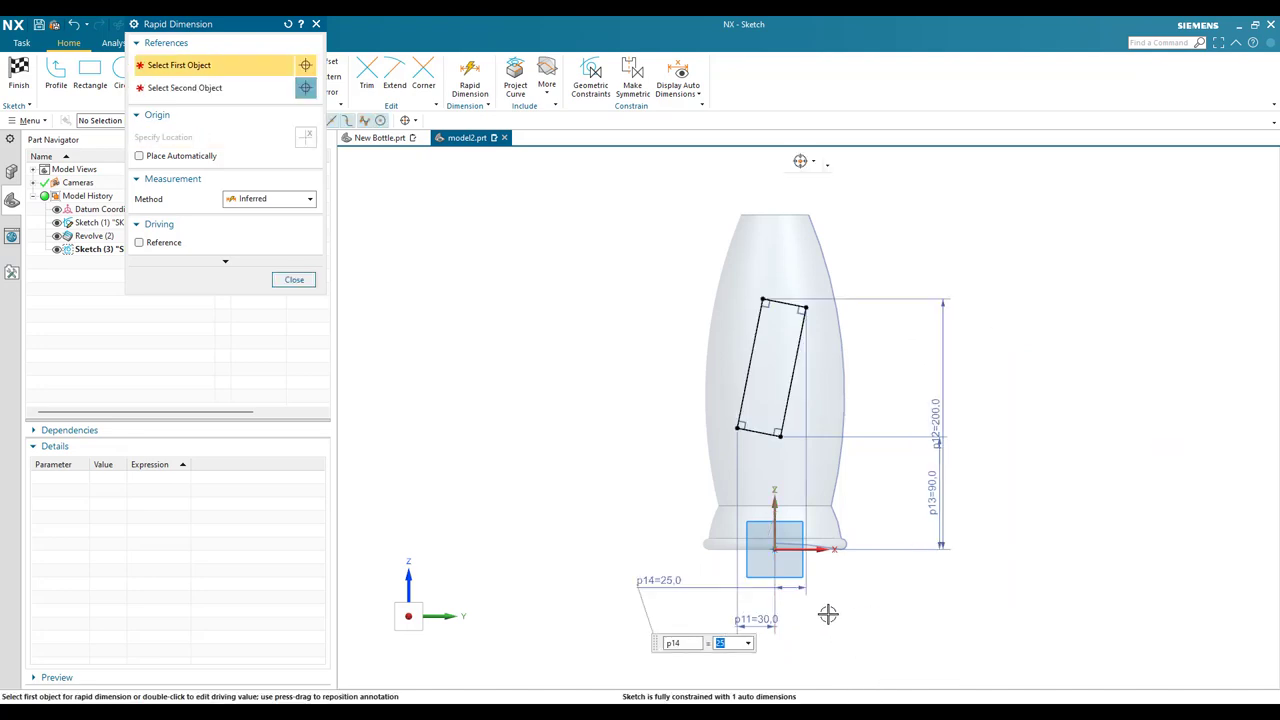
key("Escape")
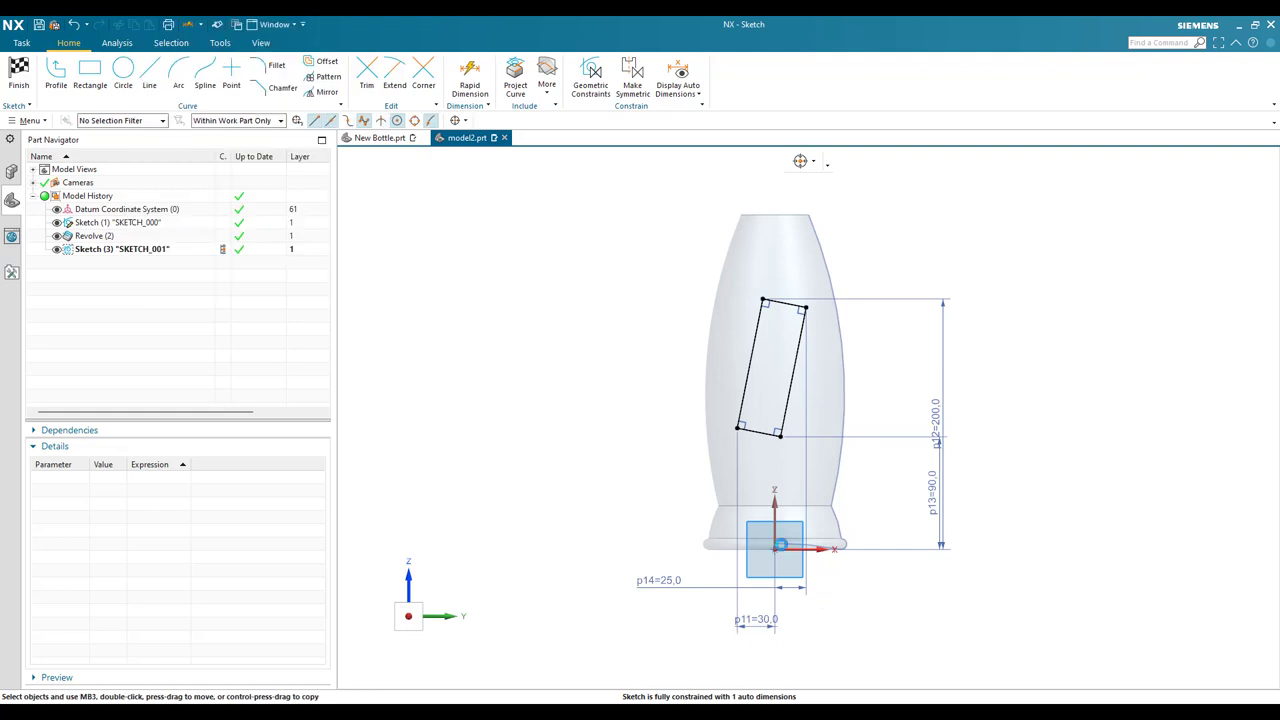
Dimension the angle between the rectangle's right long edge and the horizontal axis as 70 degrees
key("d")
left_click(800, 405)
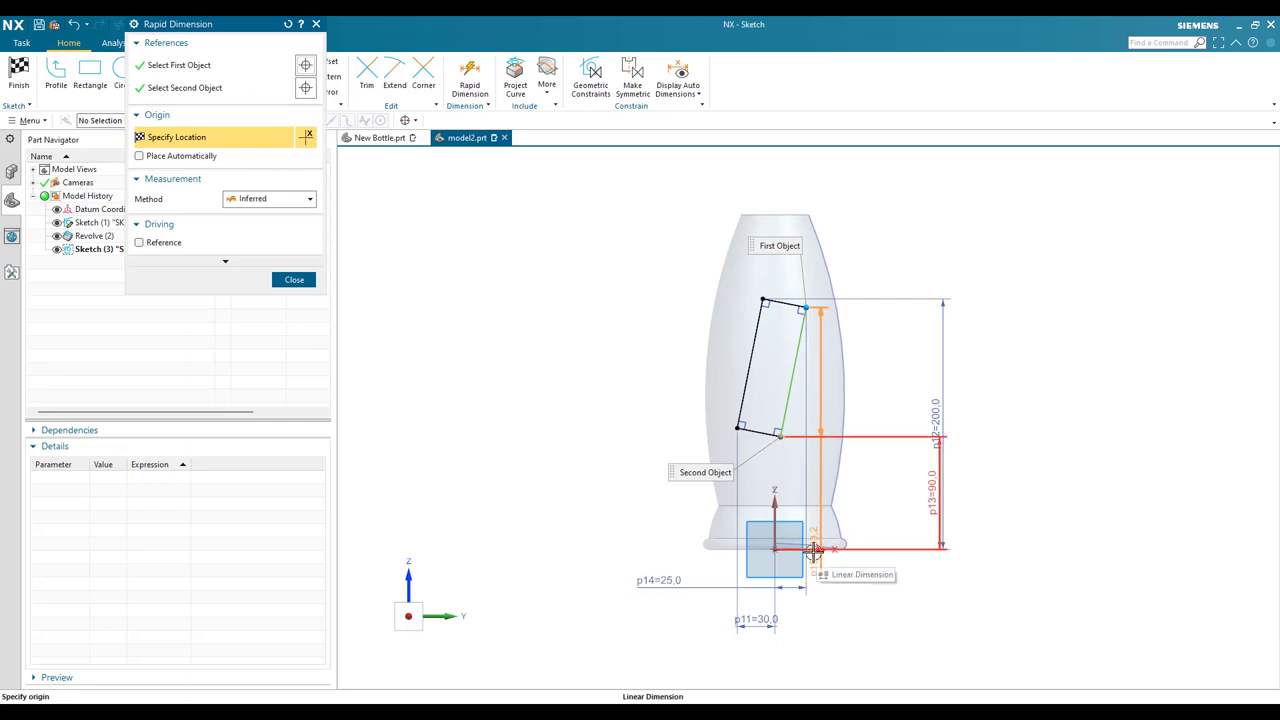
scroll(810, 548, "up", 5)
left_click(703, 543)
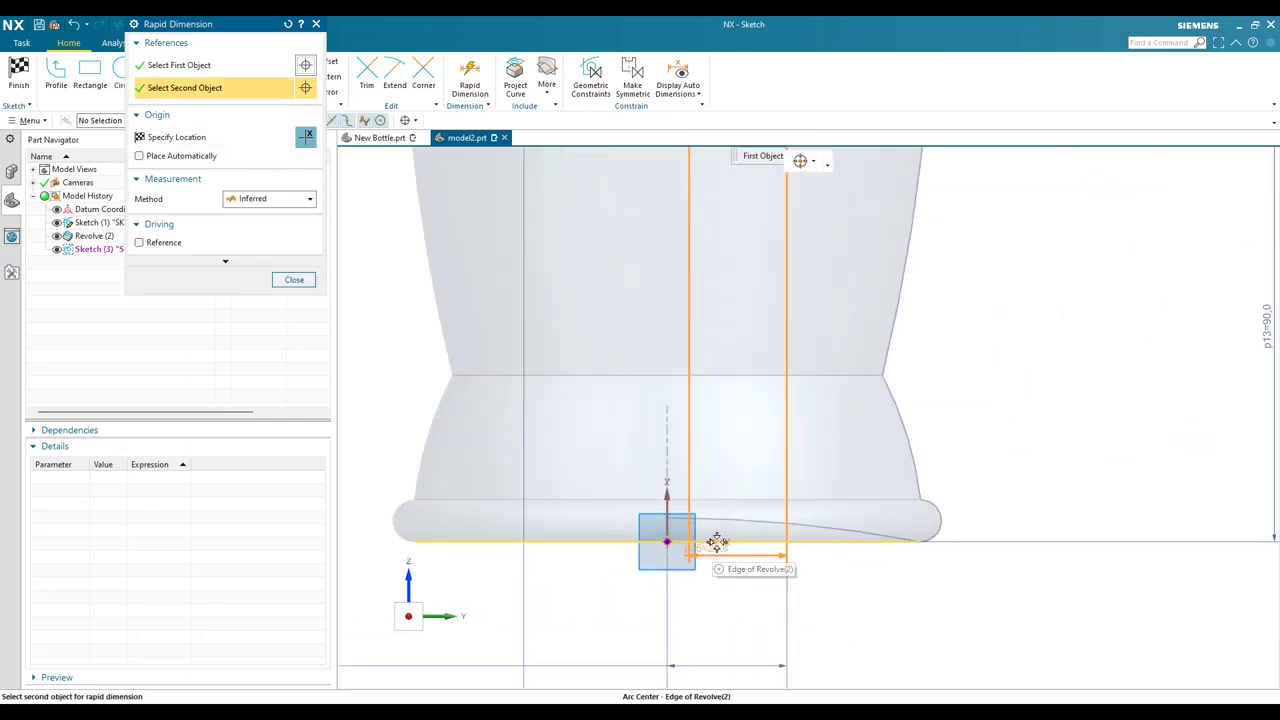
left_click(717, 542)
left_click(880, 505)
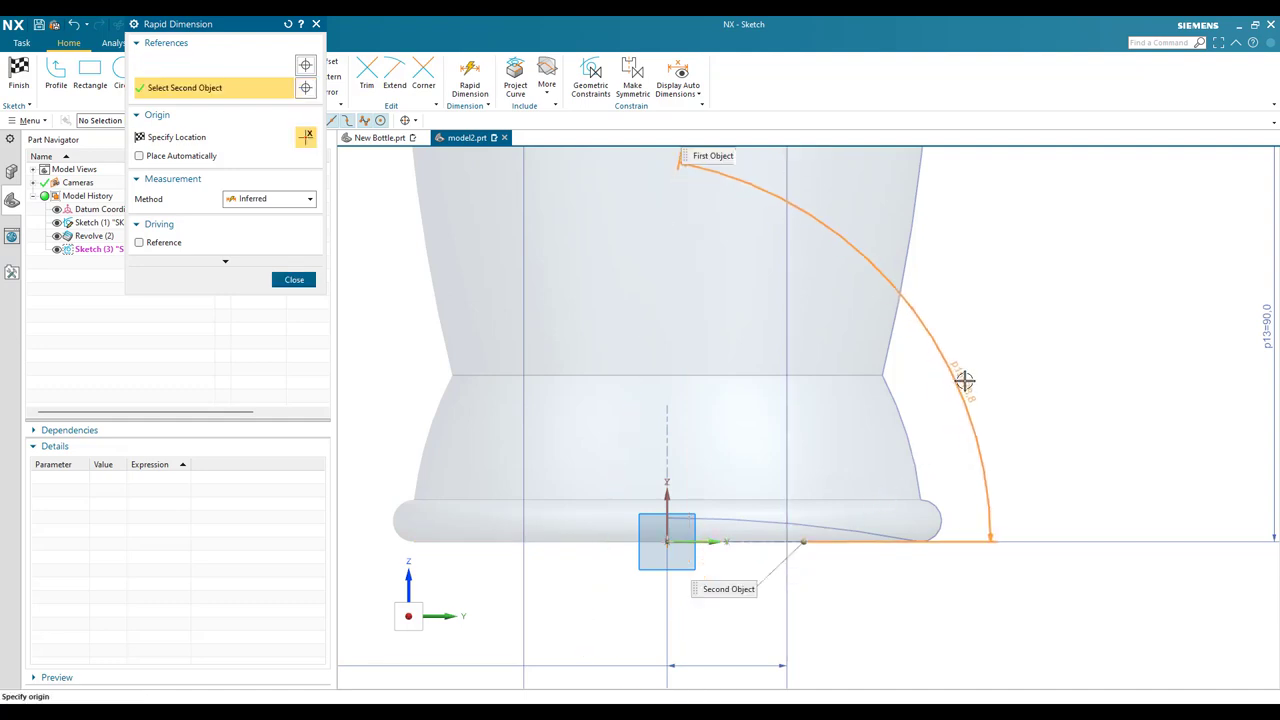
left_click(1013, 458)
type("70")
key("Return")
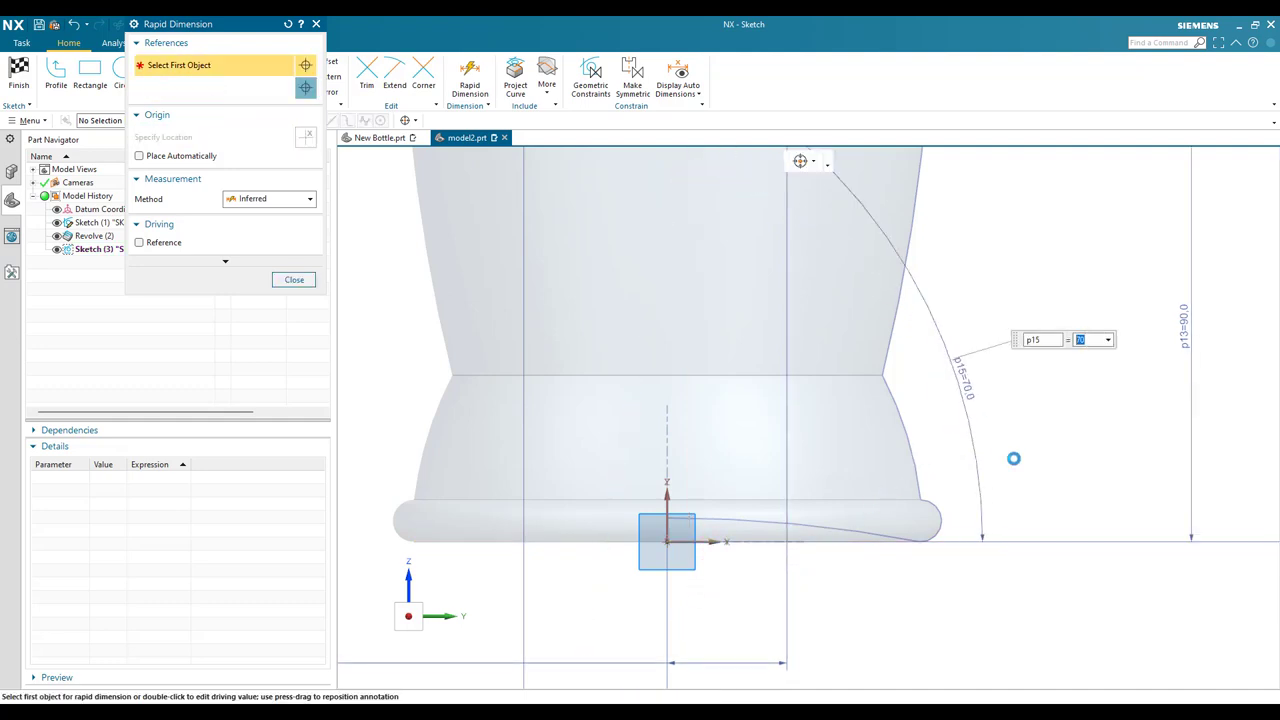
key("Escape")
key("ctrl+f")
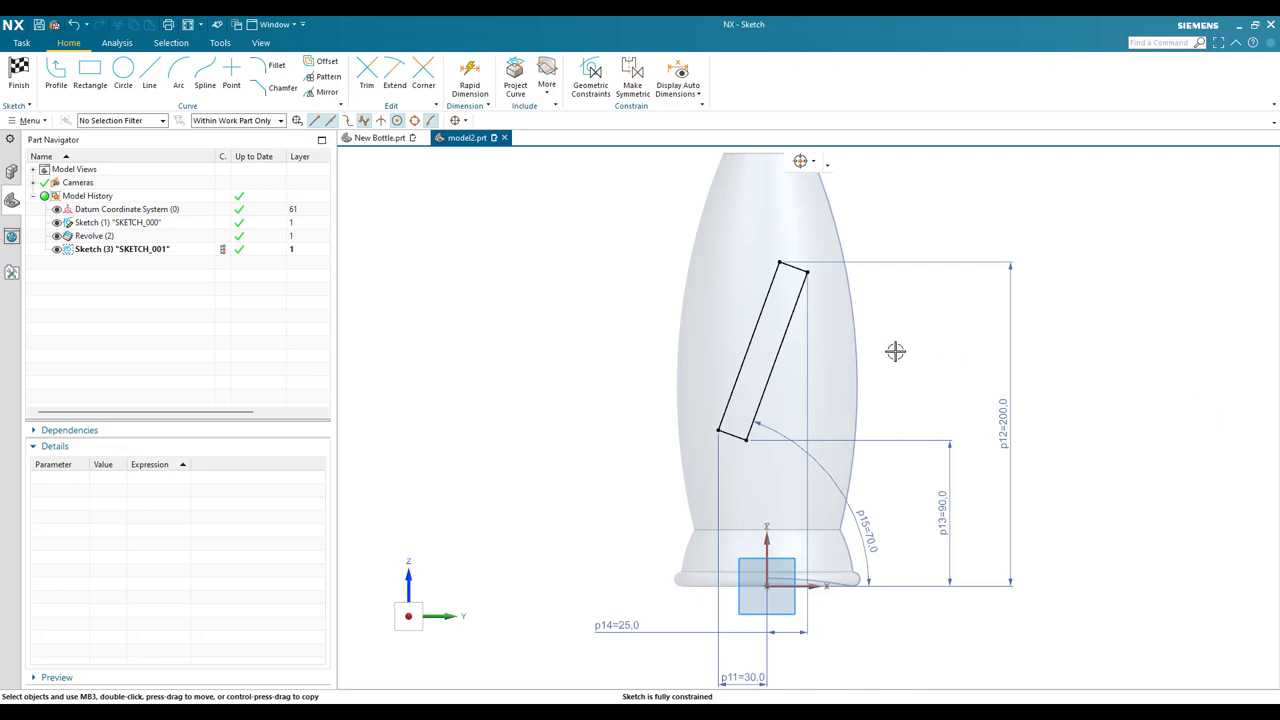
Fillet the two upper corners of the slanted rectangle with a radius of 4 mm
scroll(814, 337, "up", 5)
scroll(857, 349, "down", 3)
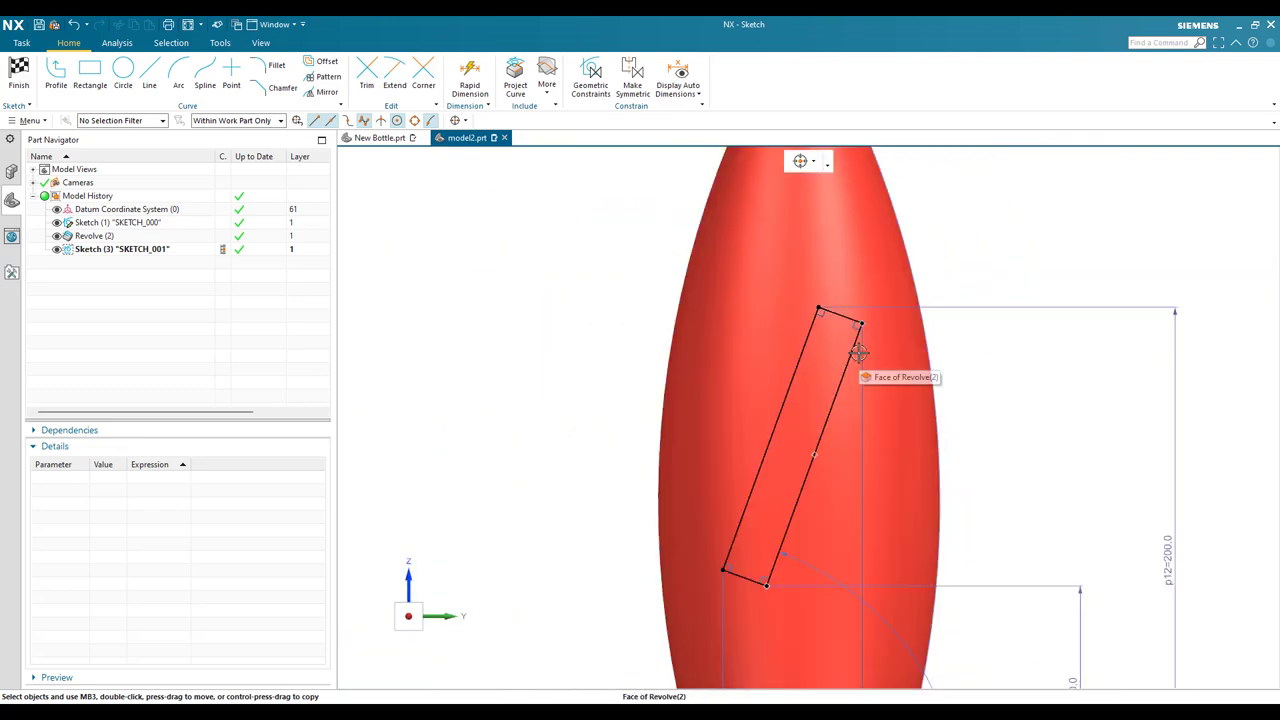
key("f")
scroll(757, 358, "up", 5)
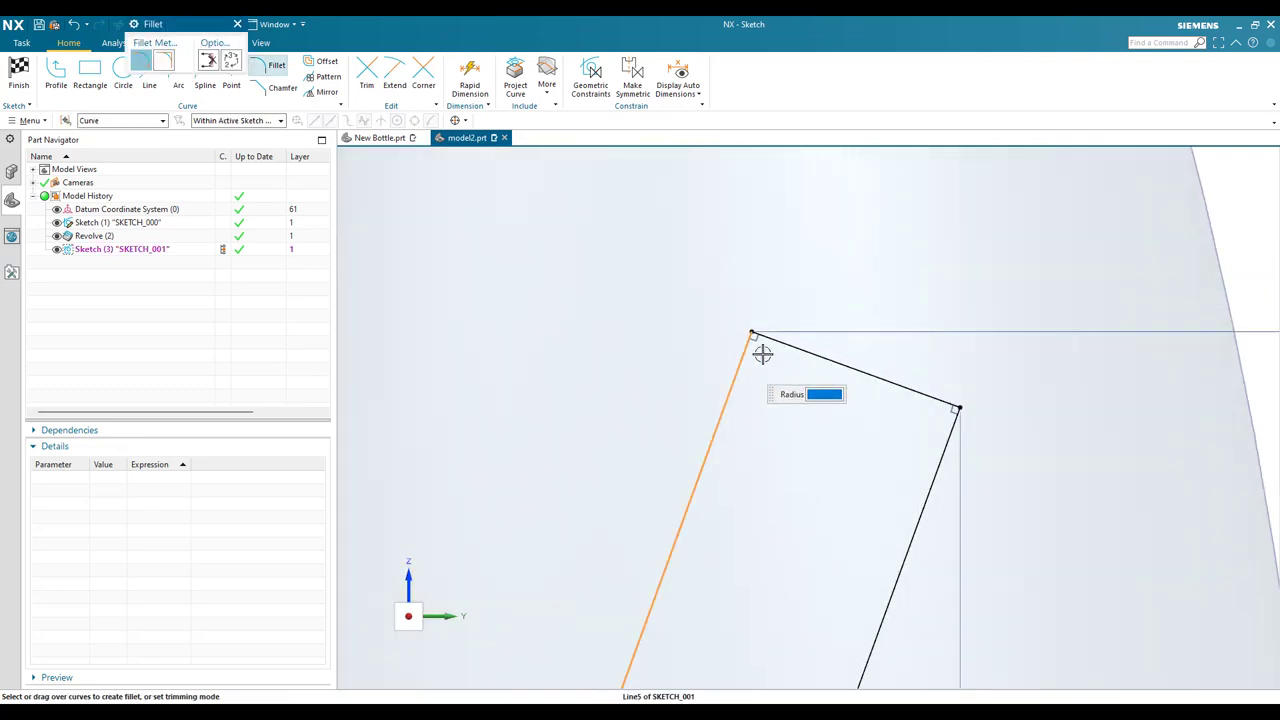
left_click(760, 352)
type("4")
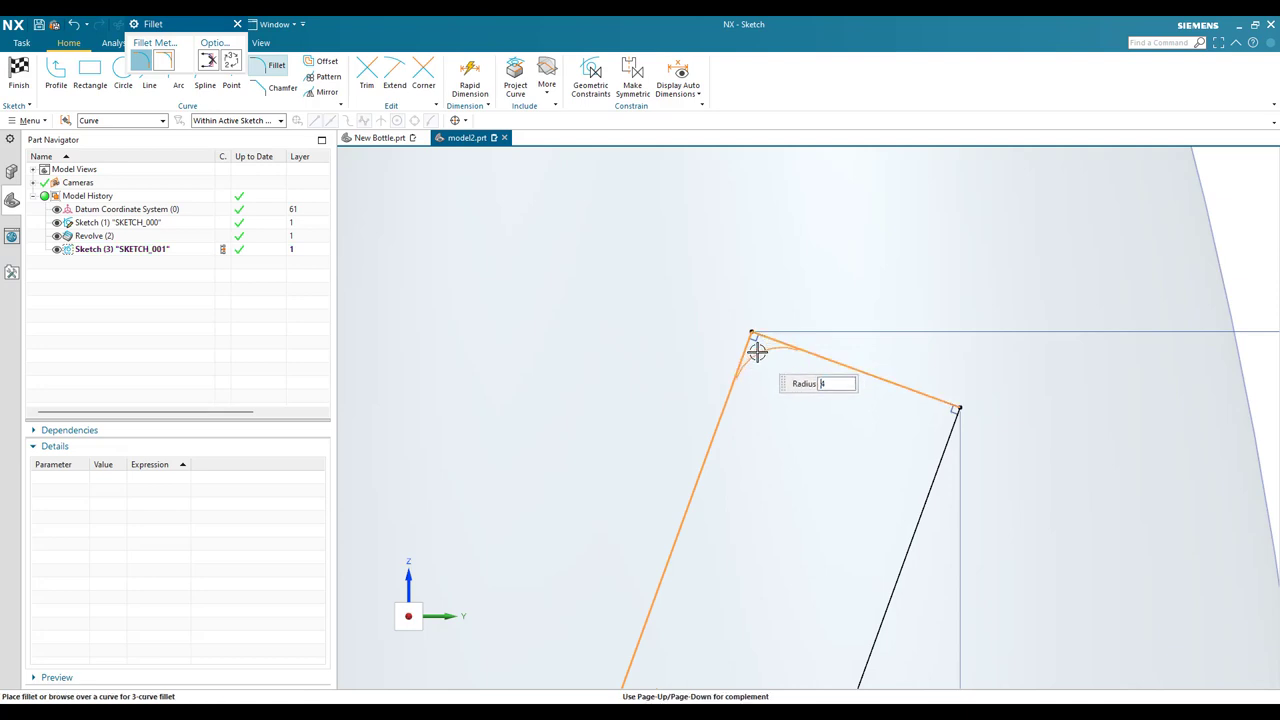
key("Return")
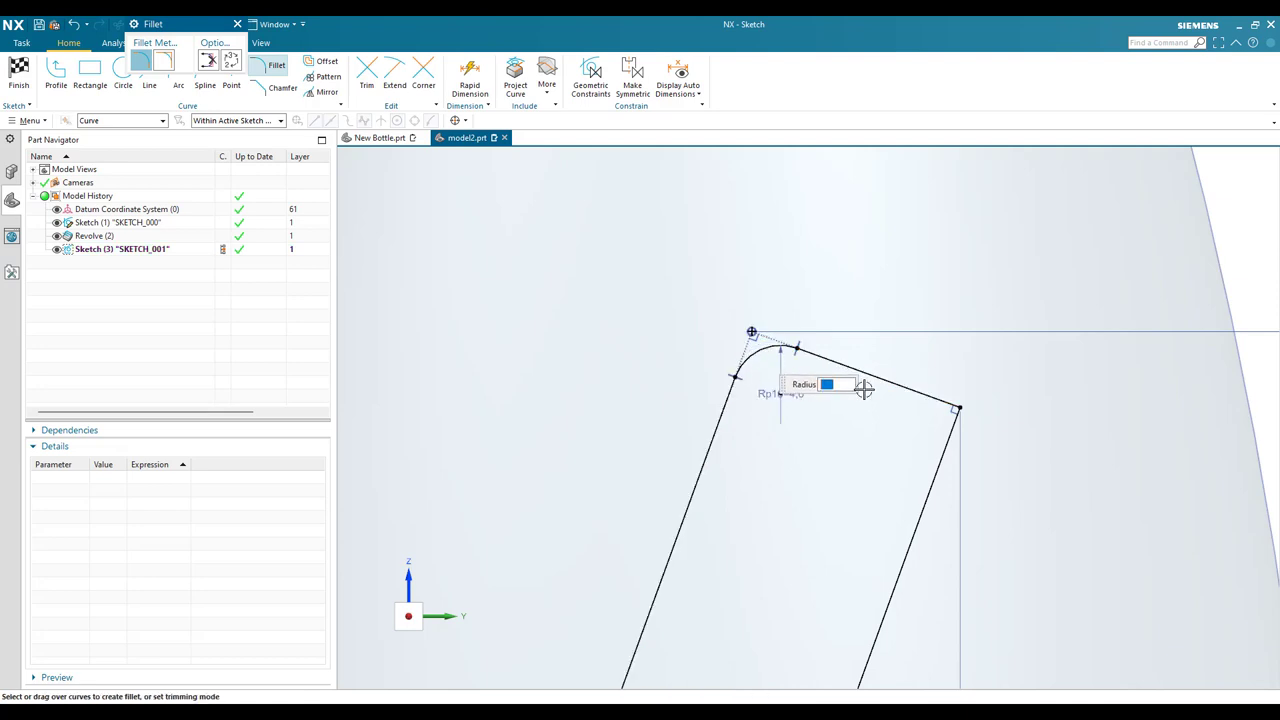
type("4")
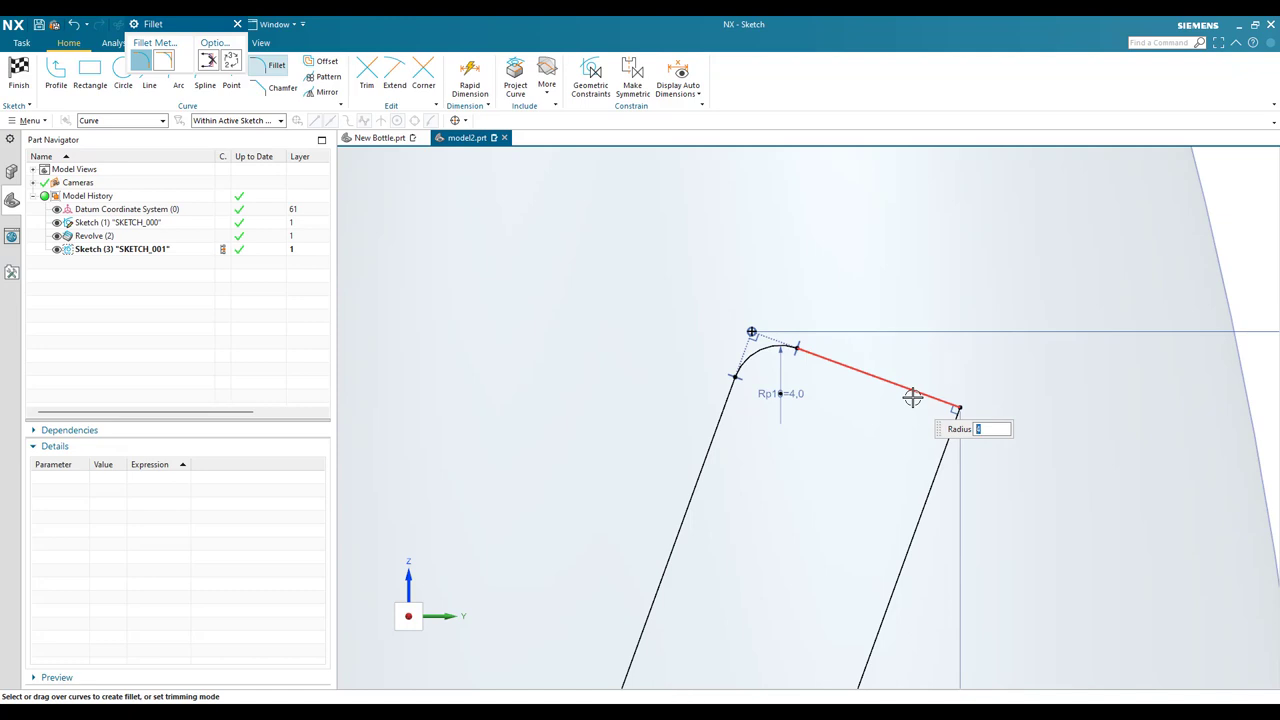
left_click(931, 395)
left_click(944, 446)
Fillet the two lower corners of the slanted rectangle with the same 4 mm radius
scroll(938, 347, "down", 7)
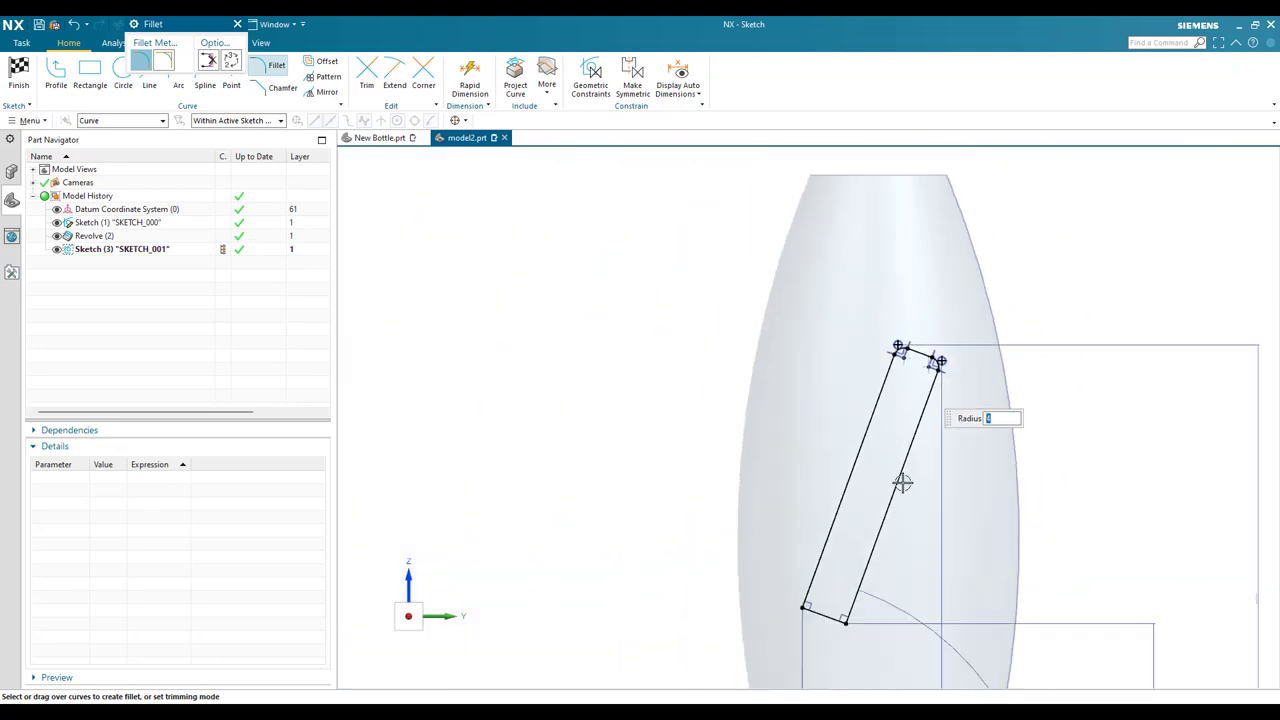
scroll(902, 483, "down", 3)
scroll(854, 609, "up", 7)
left_click(1000, 236)
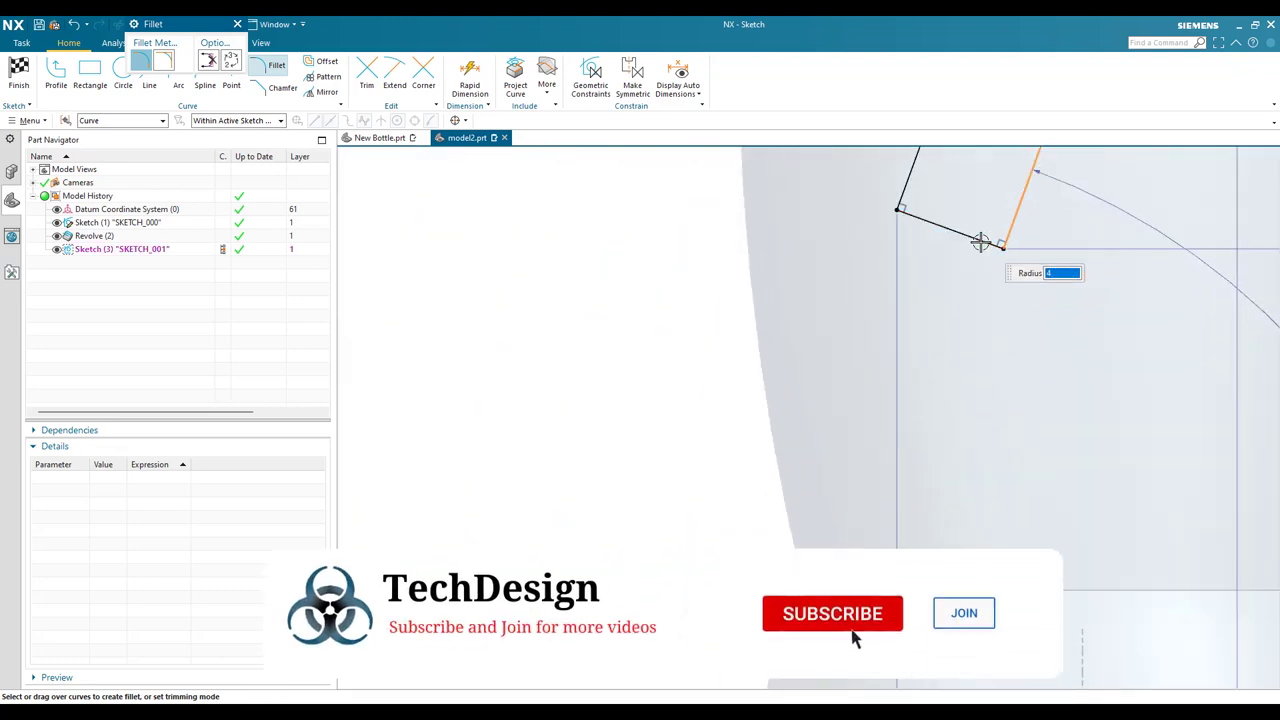
left_click(979, 241)
left_click(931, 223)
left_click(904, 187)
key("Escape")
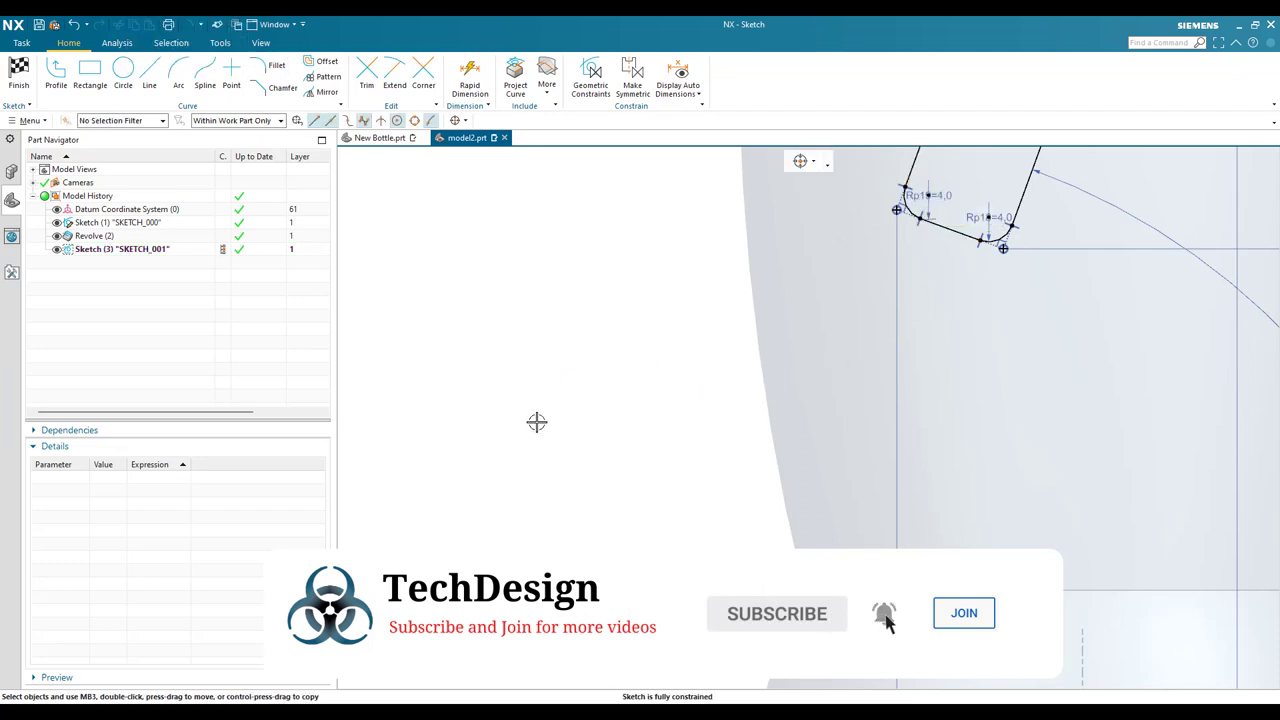
Offset the whole filleted rectangle outward by 4 mm as a single copy and finish the sketch
scroll(537, 422, "down", 5)
scroll(549, 366, "up", 4)
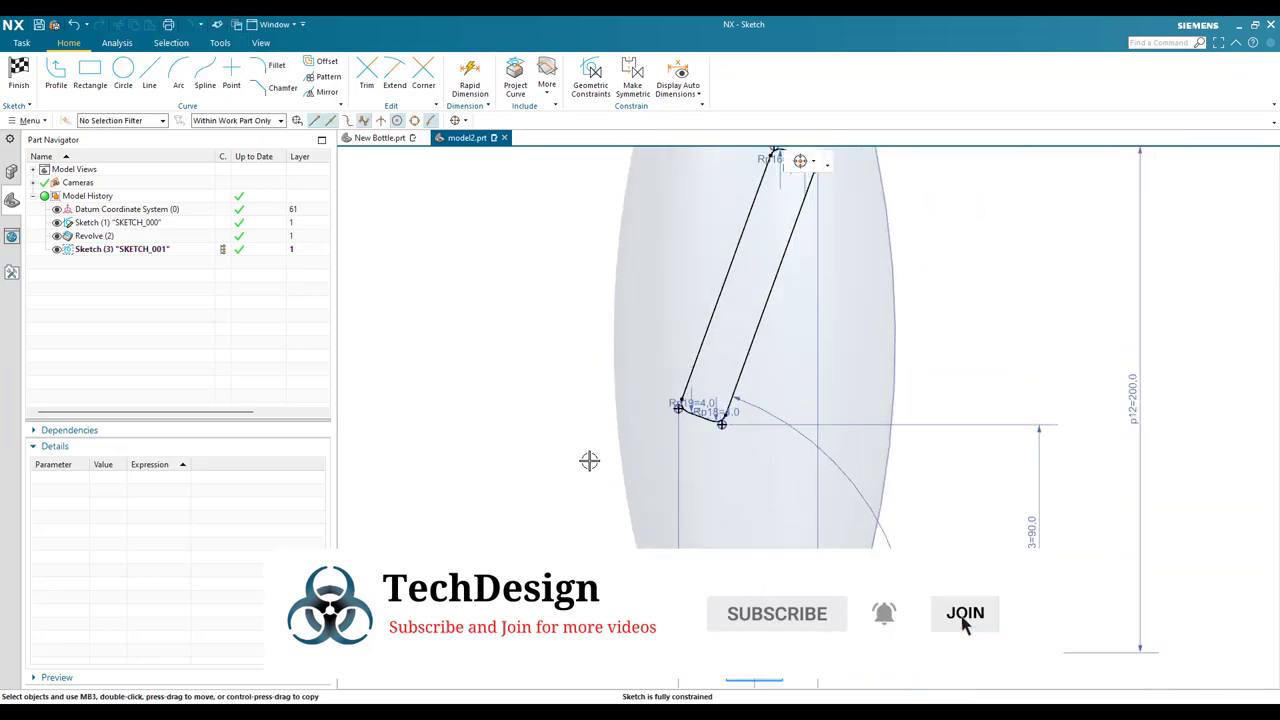
scroll(589, 461, "down", 2)
scroll(724, 309, "up", 3)
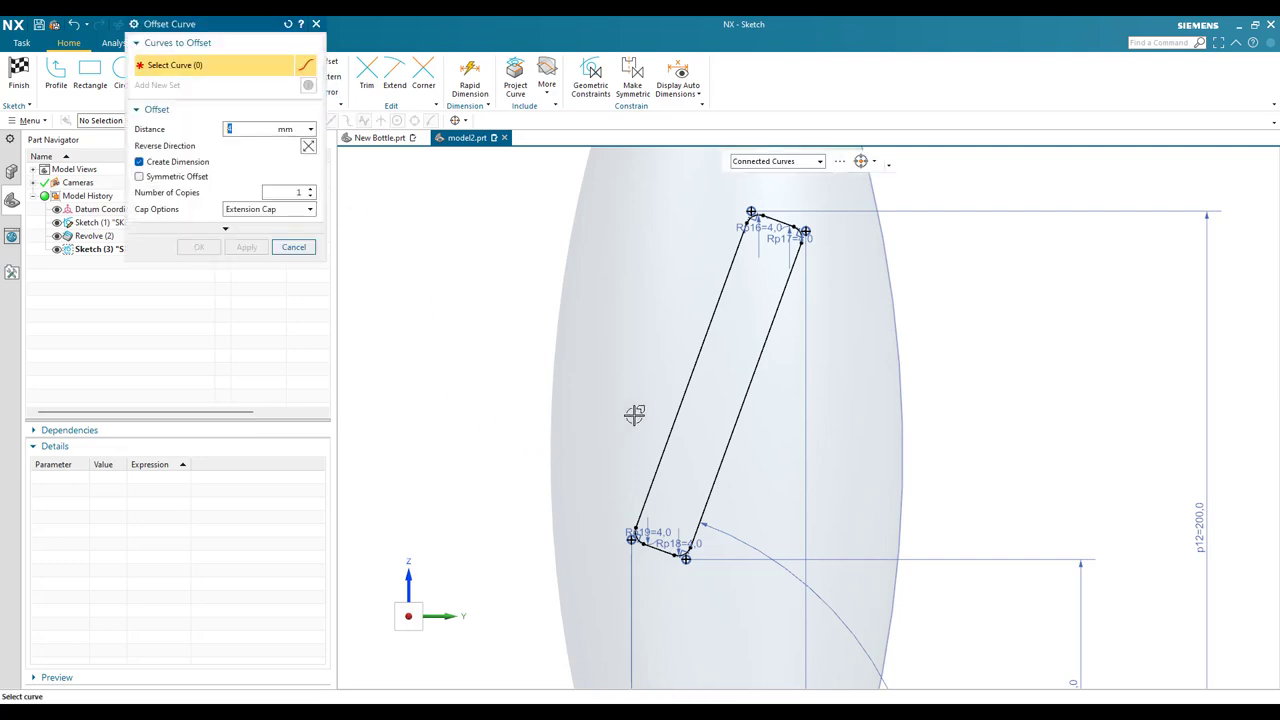
left_click(689, 367)
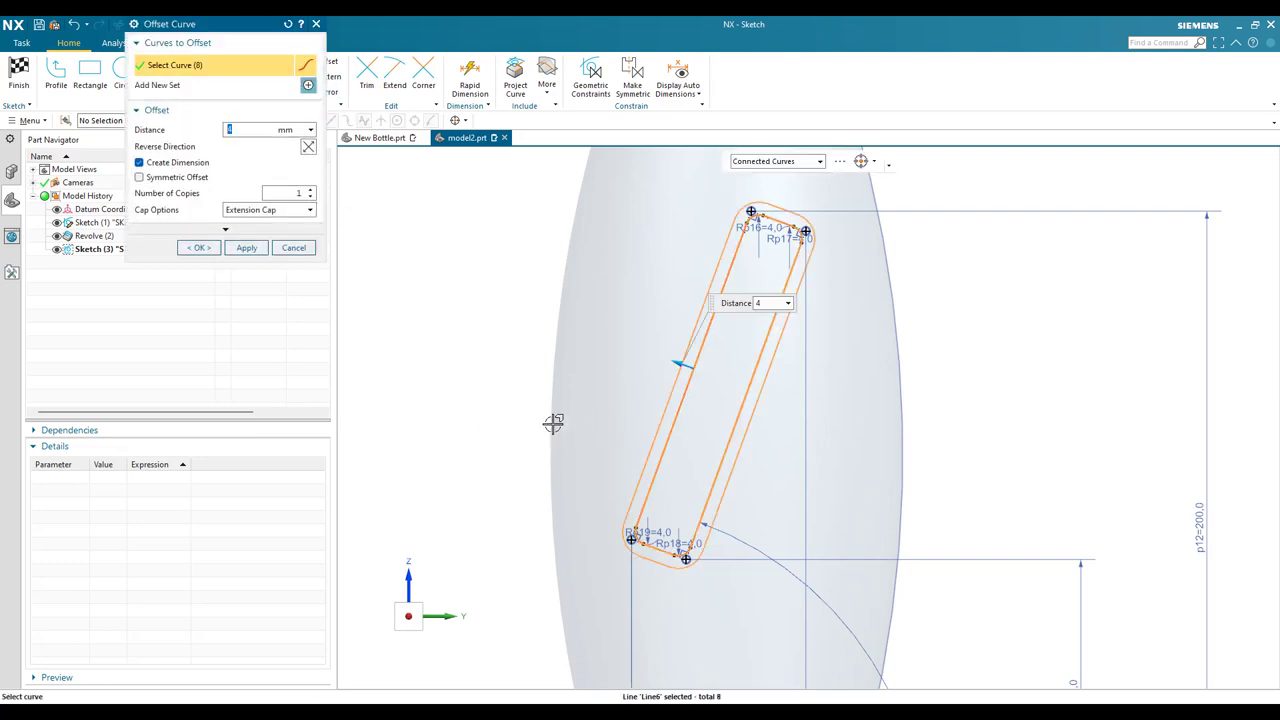
left_click(198, 250)
scroll(1074, 371, "down", 3)
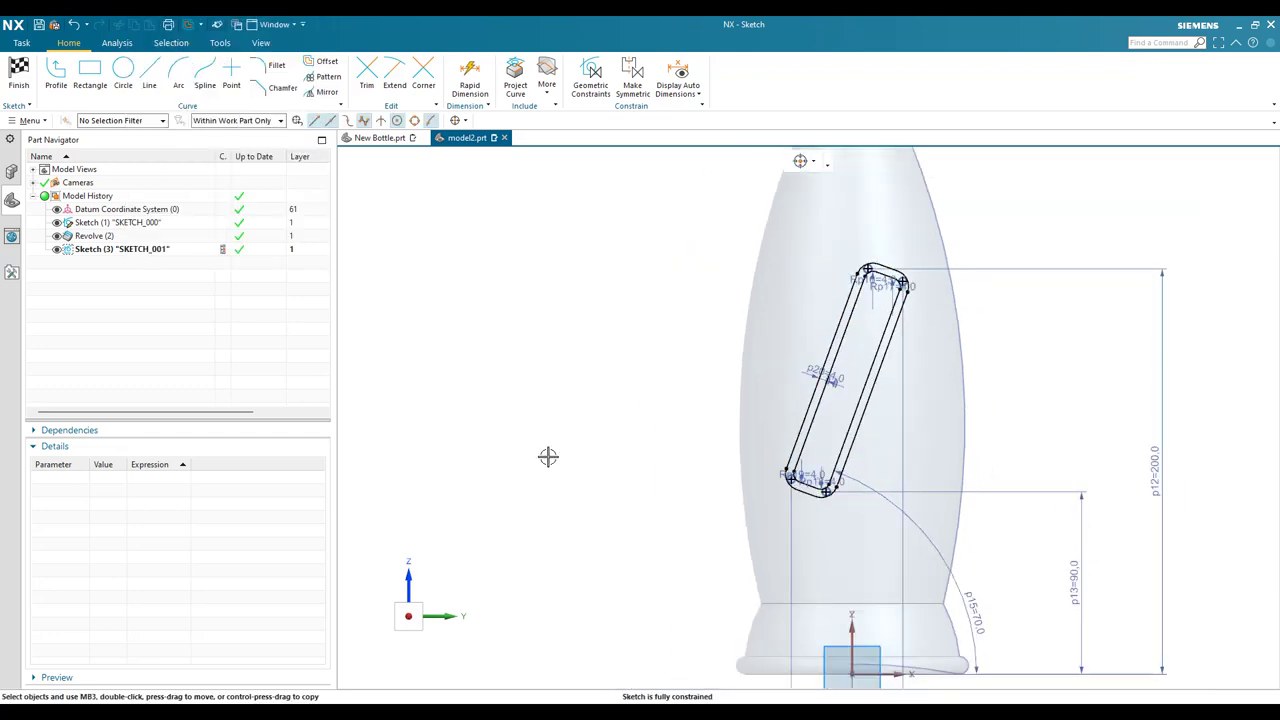
scroll(548, 457, "down", 2)
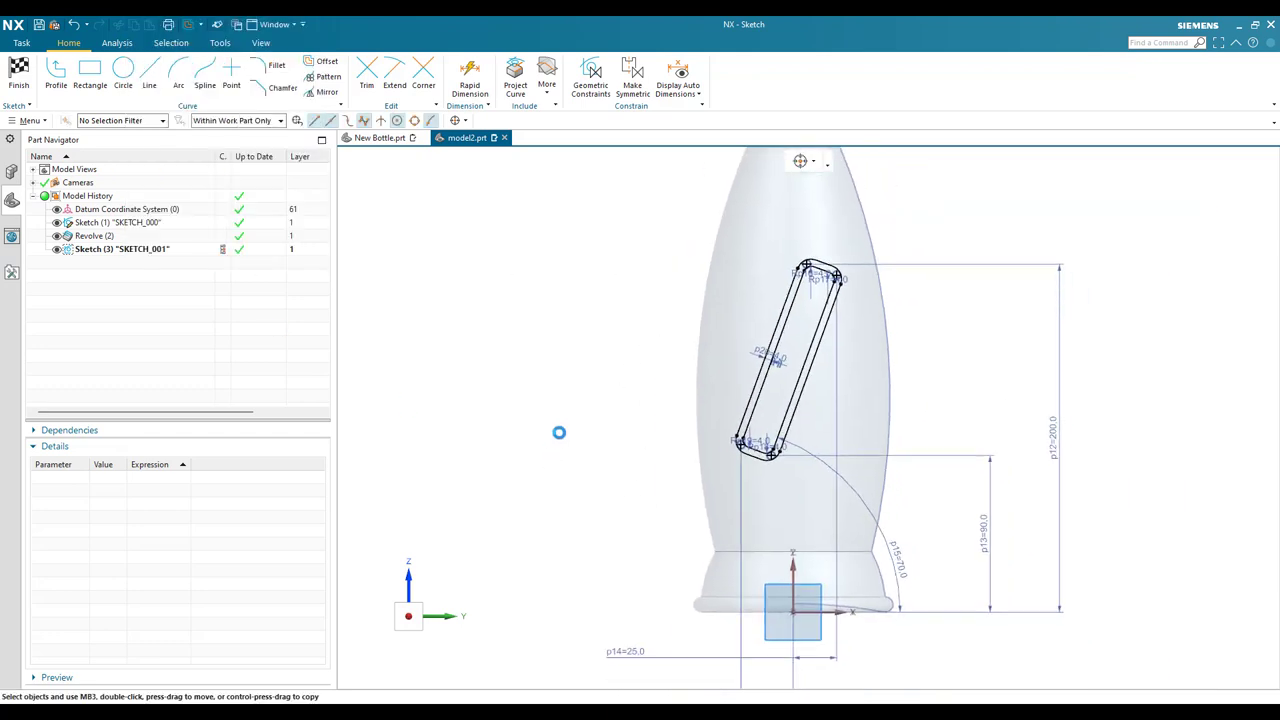
left_click(12, 82)
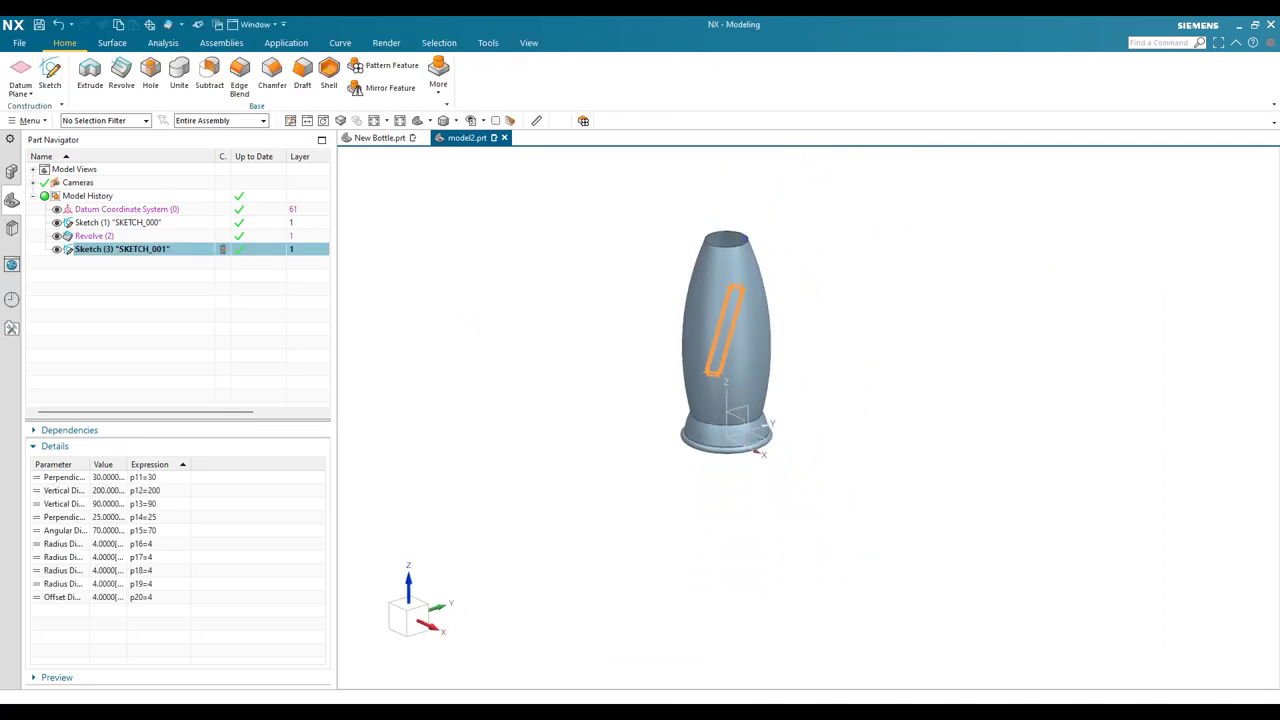
key("Escape")
Create an offset surface 2 mm outward from all faces of the revolved bottle body
scroll(733, 301, "up", 4)
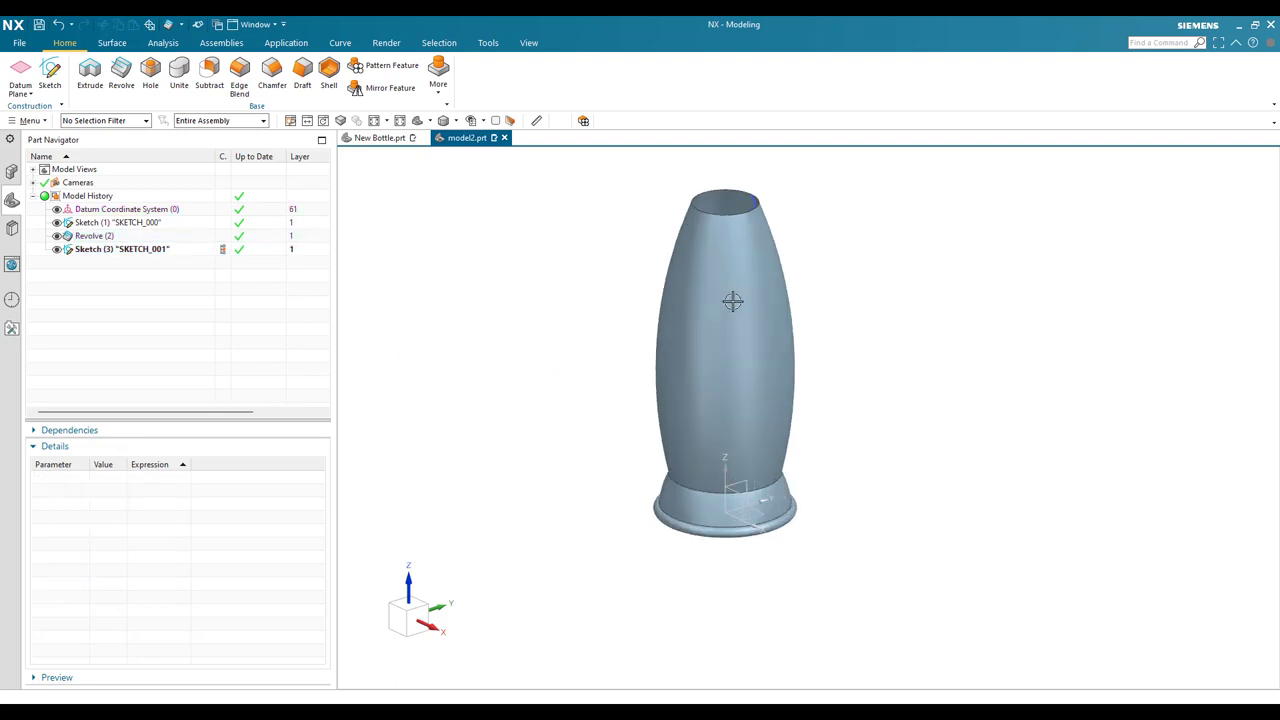
scroll(734, 320, "down", 3)
scroll(722, 356, "up", 2)
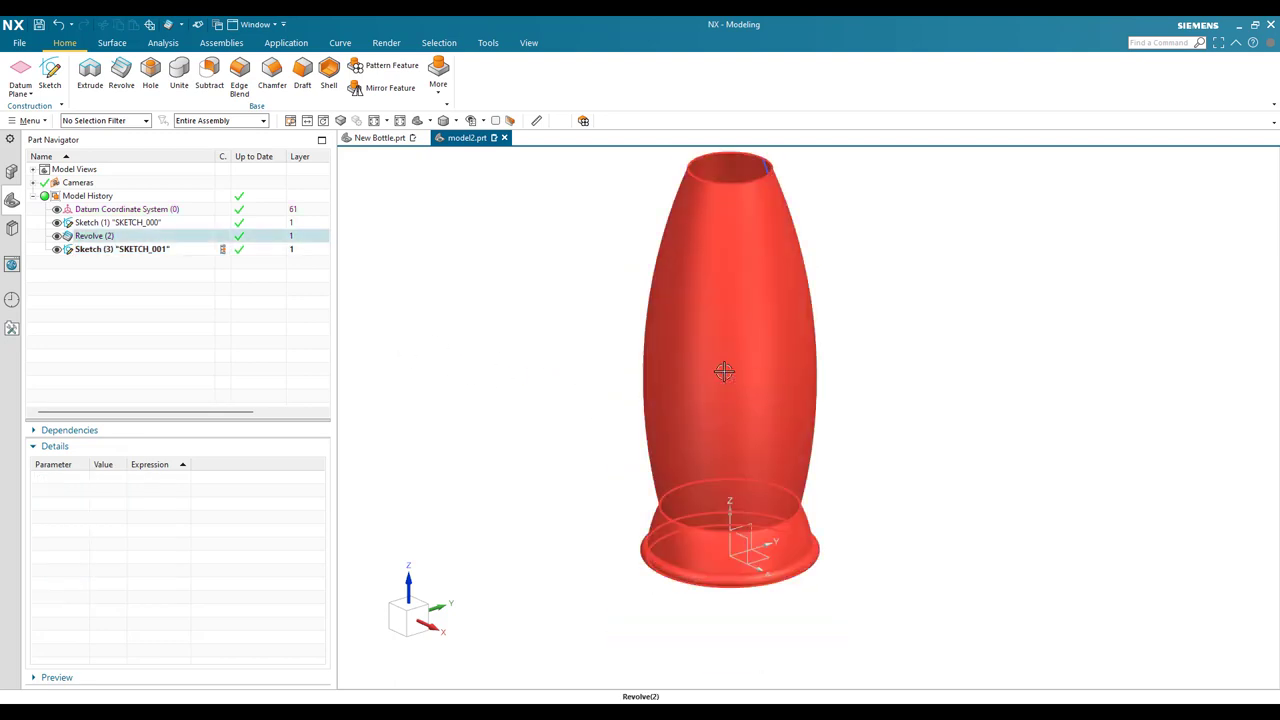
left_click(104, 237)
left_click(863, 361)
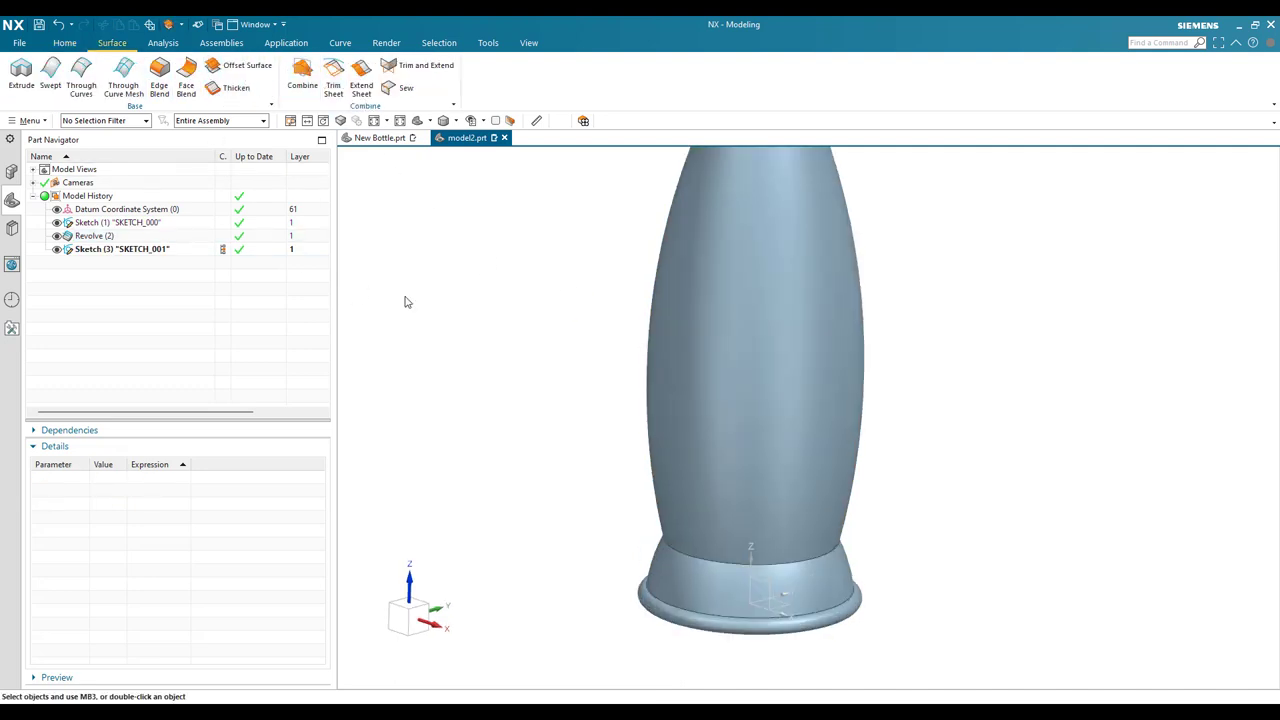
left_click(748, 337)
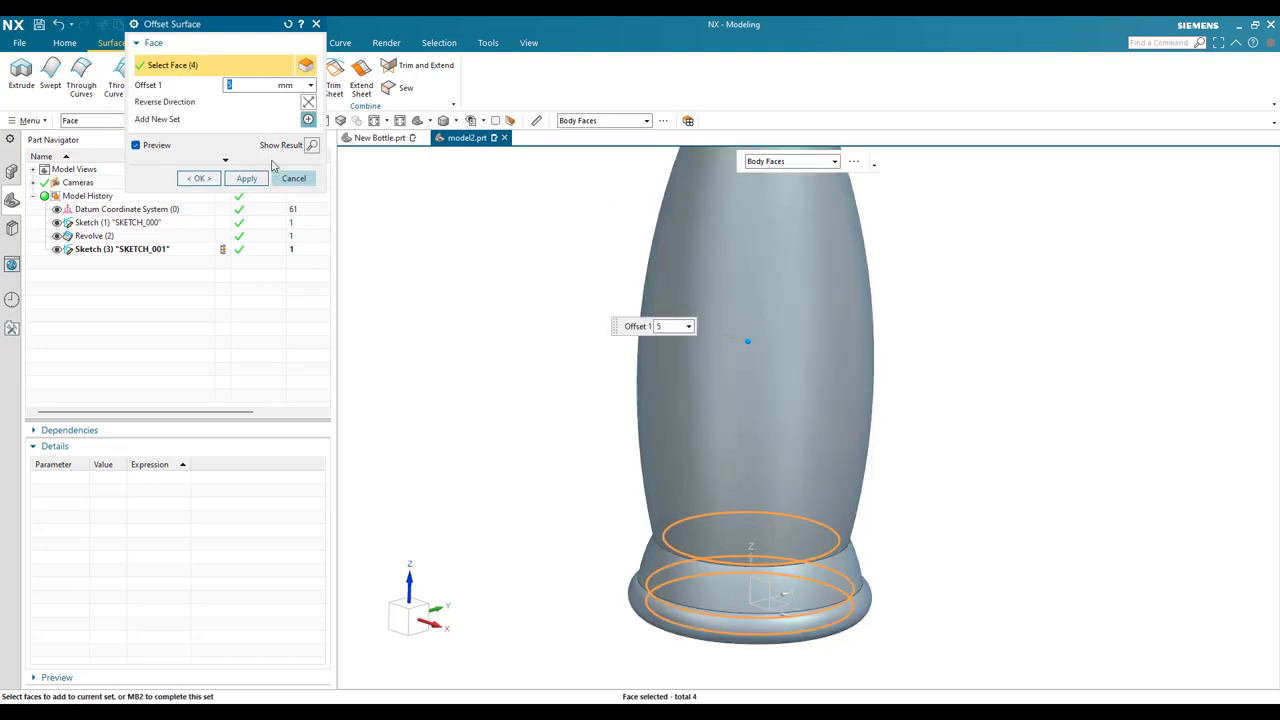
type("2")
key("Return")
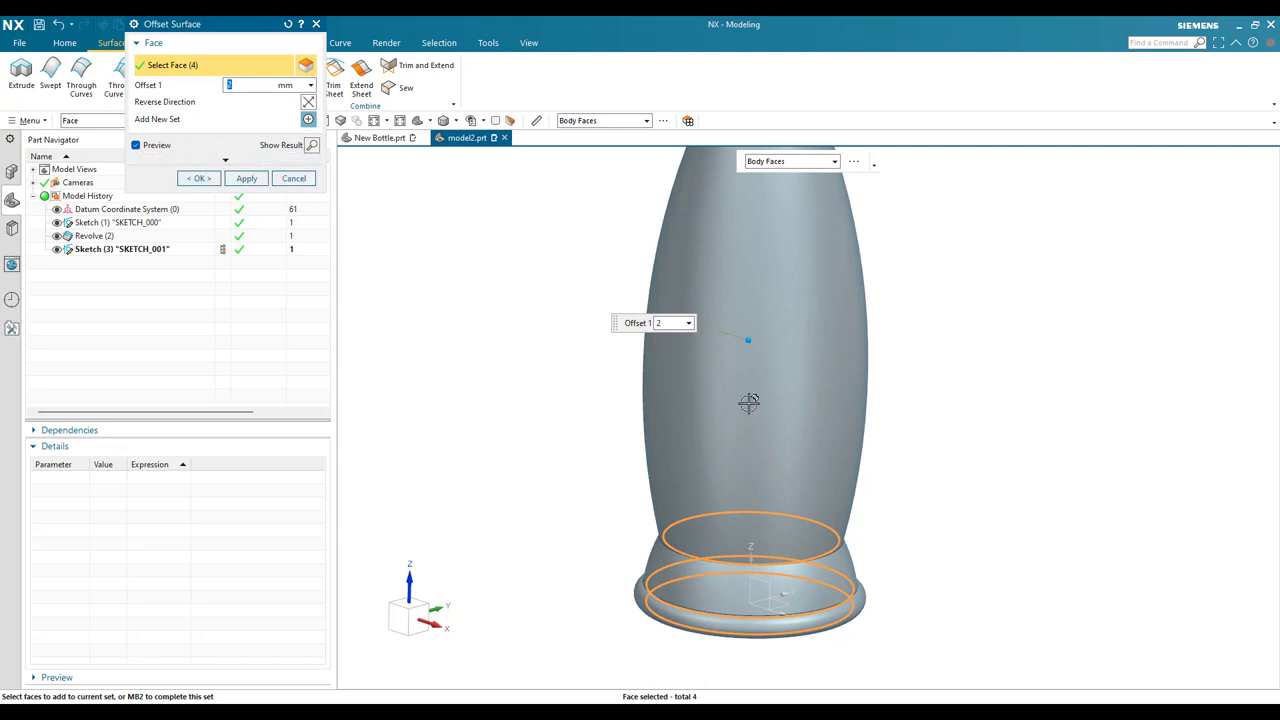
middle_click_drag(749, 396, 826, 425)
scroll(881, 361, "up", 5)
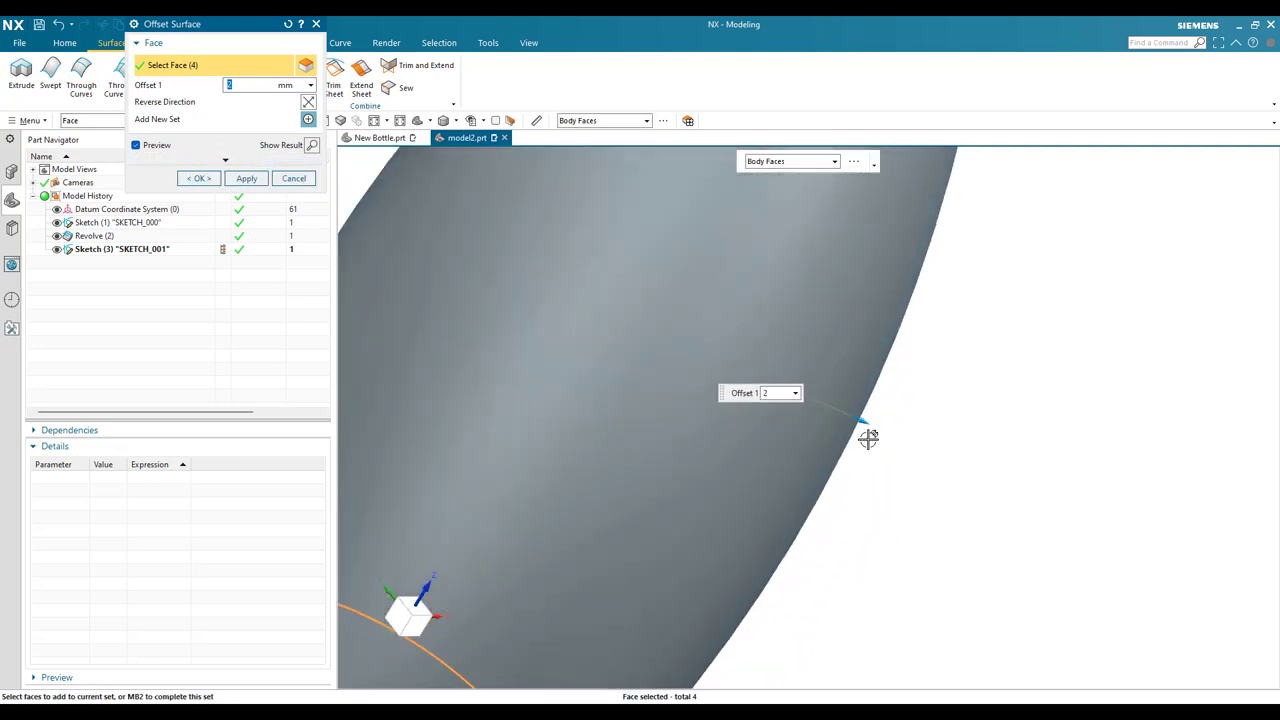
scroll(867, 440, "down", 7)
scroll(895, 340, "up", 5)
left_click(199, 178)
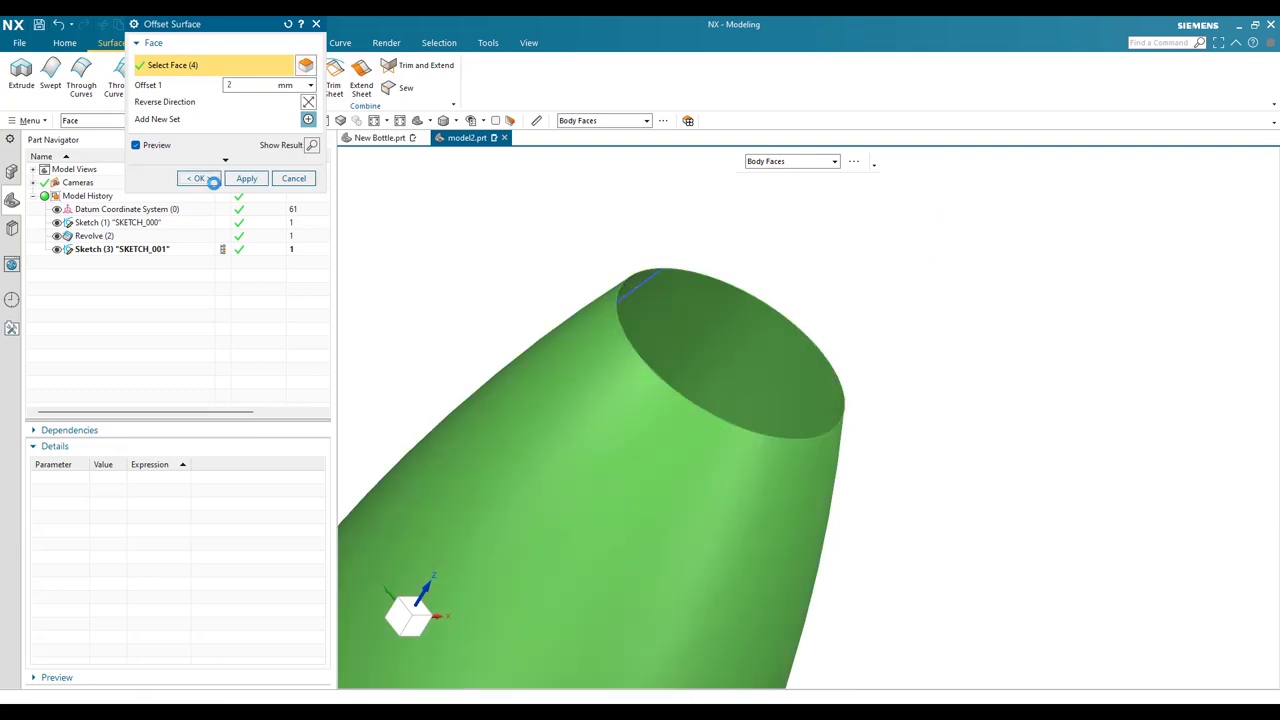
Hide the new offset surface so that only the original revolved body is shown
scroll(746, 378, "down", 3)
middle_click_drag(677, 443, 694, 419)
scroll(691, 491, "up", 4)
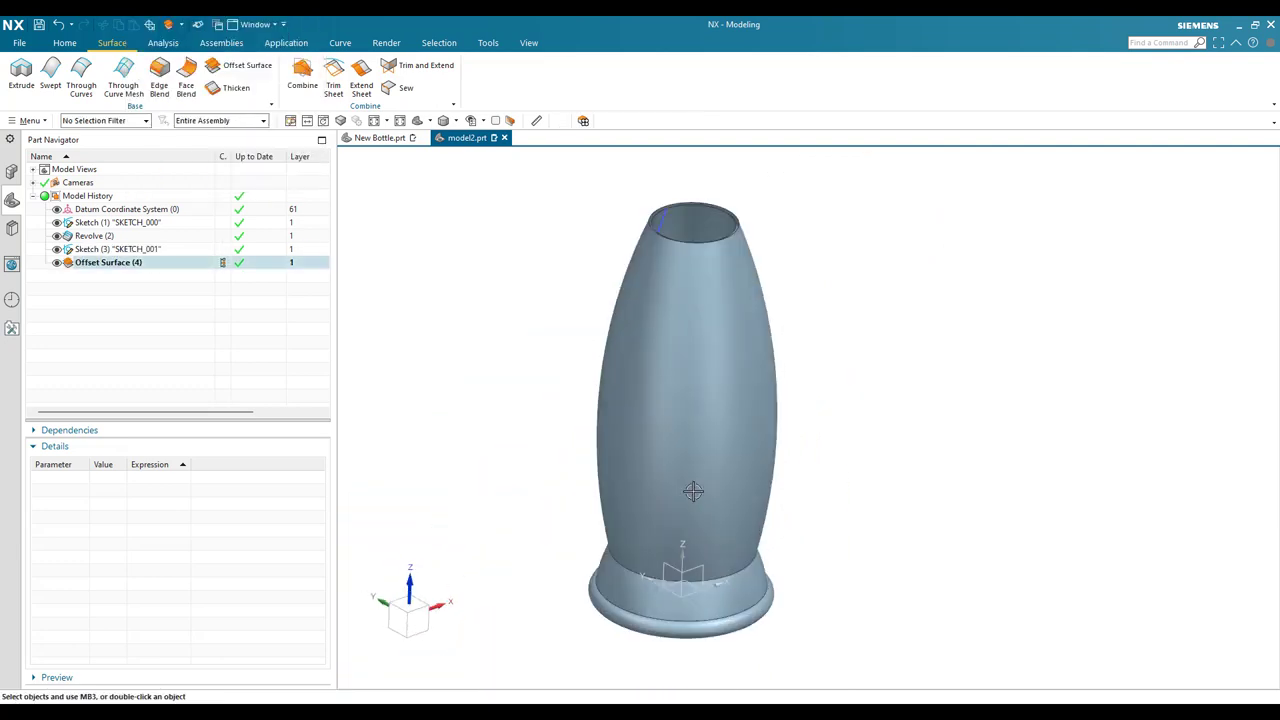
left_click(58, 262)
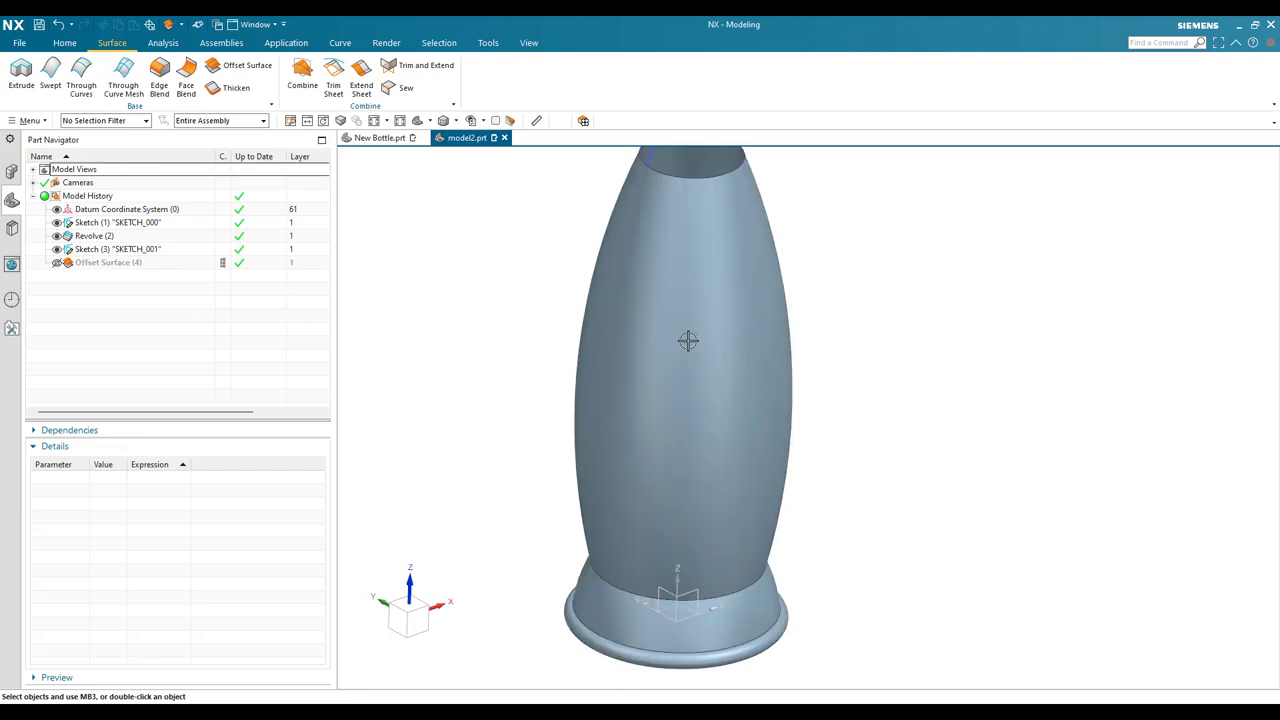
scroll(688, 341, "down", 4)
scroll(691, 367, "up", 3)
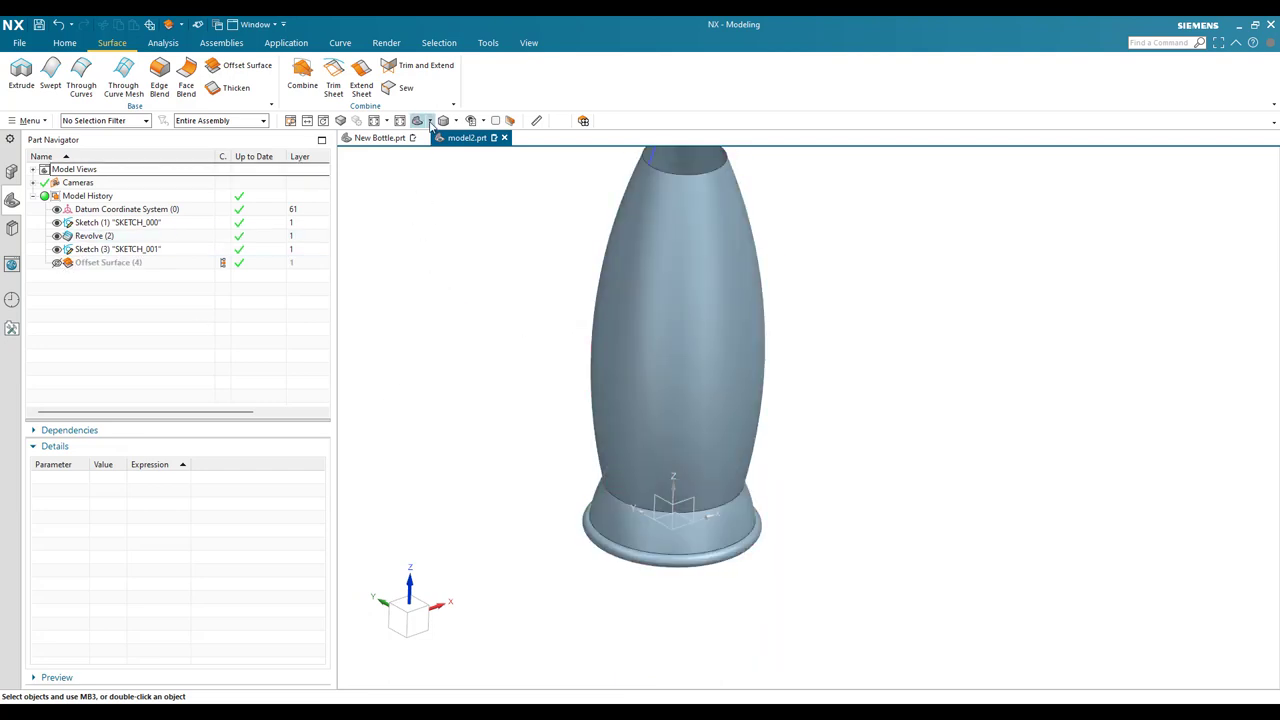
View the model in Static Wireframe from the side of the slanted sketch and return to Shaded with Edges
left_click(456, 120)
left_click(431, 120)
left_click(456, 120)
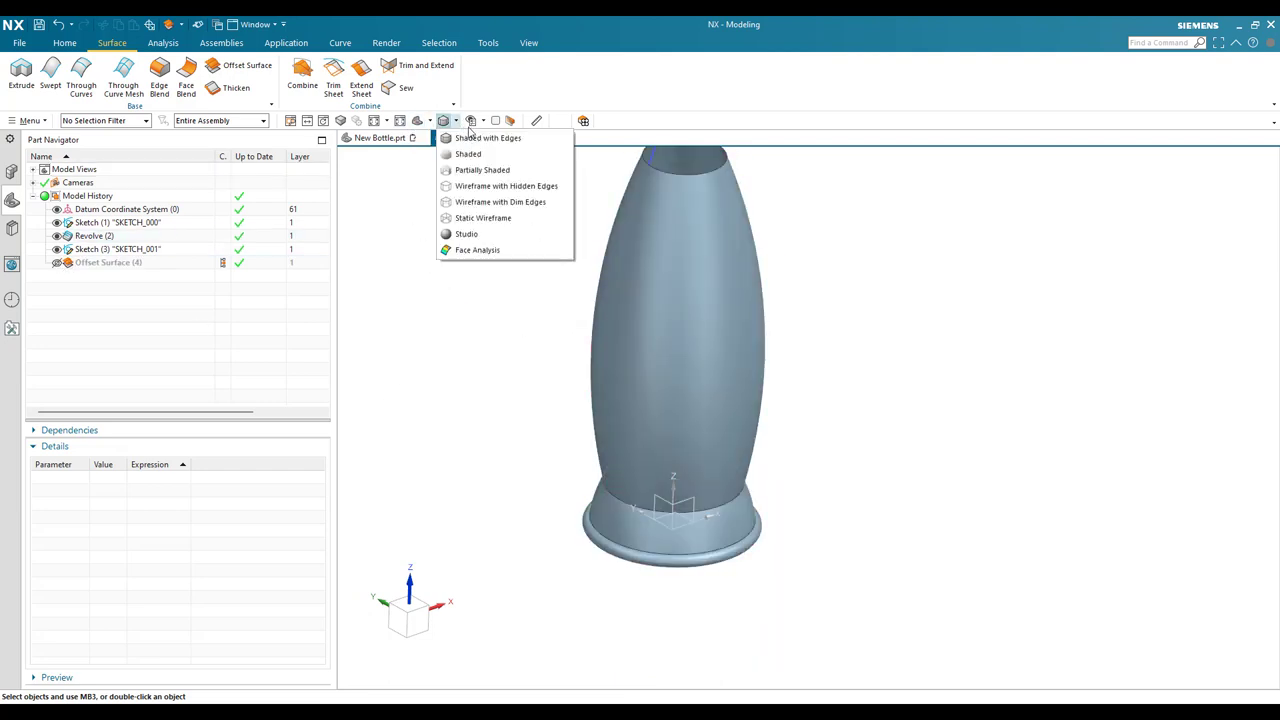
left_click(482, 121)
left_click(456, 120)
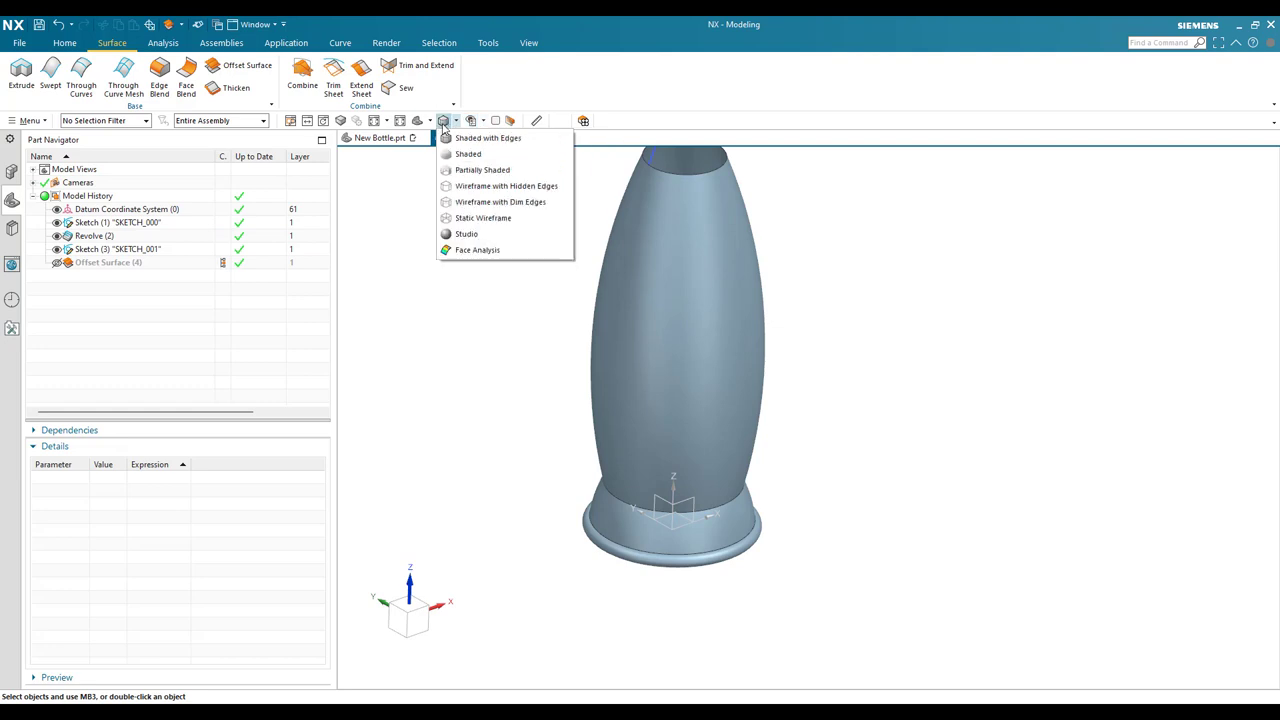
left_click(463, 219)
middle_click_drag(523, 406, 584, 430)
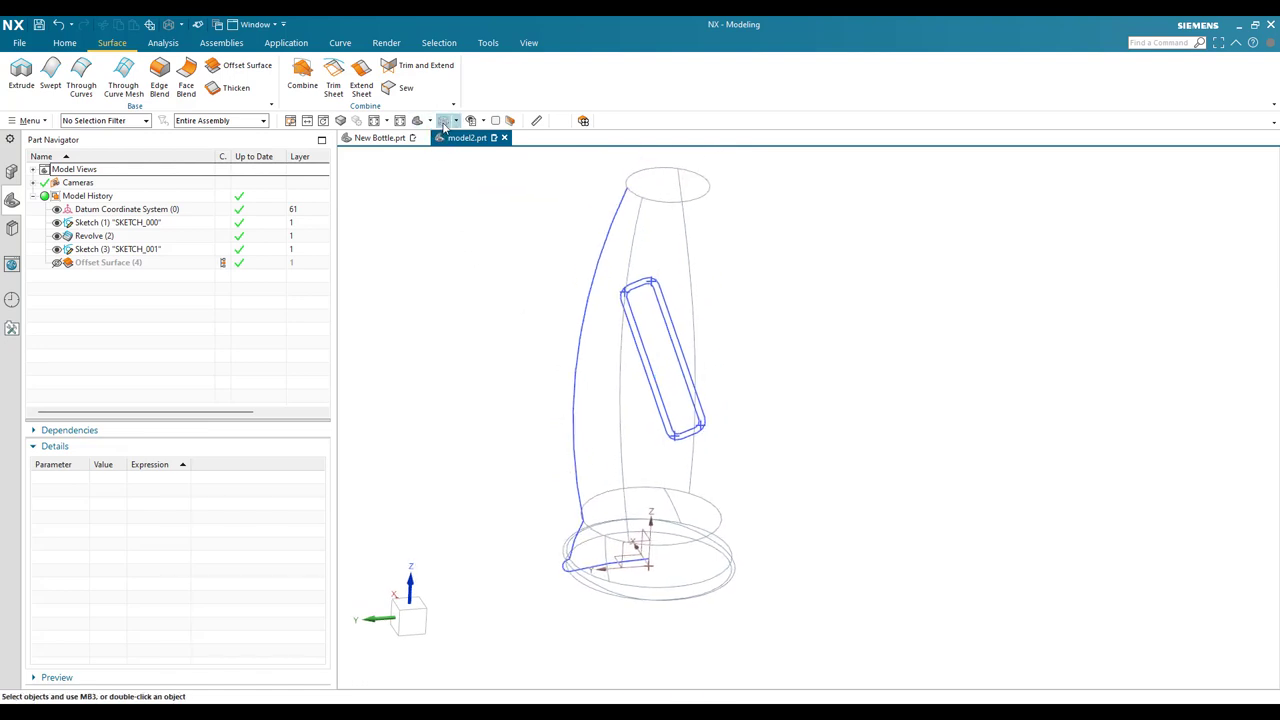
left_click(456, 121)
left_click(465, 137)
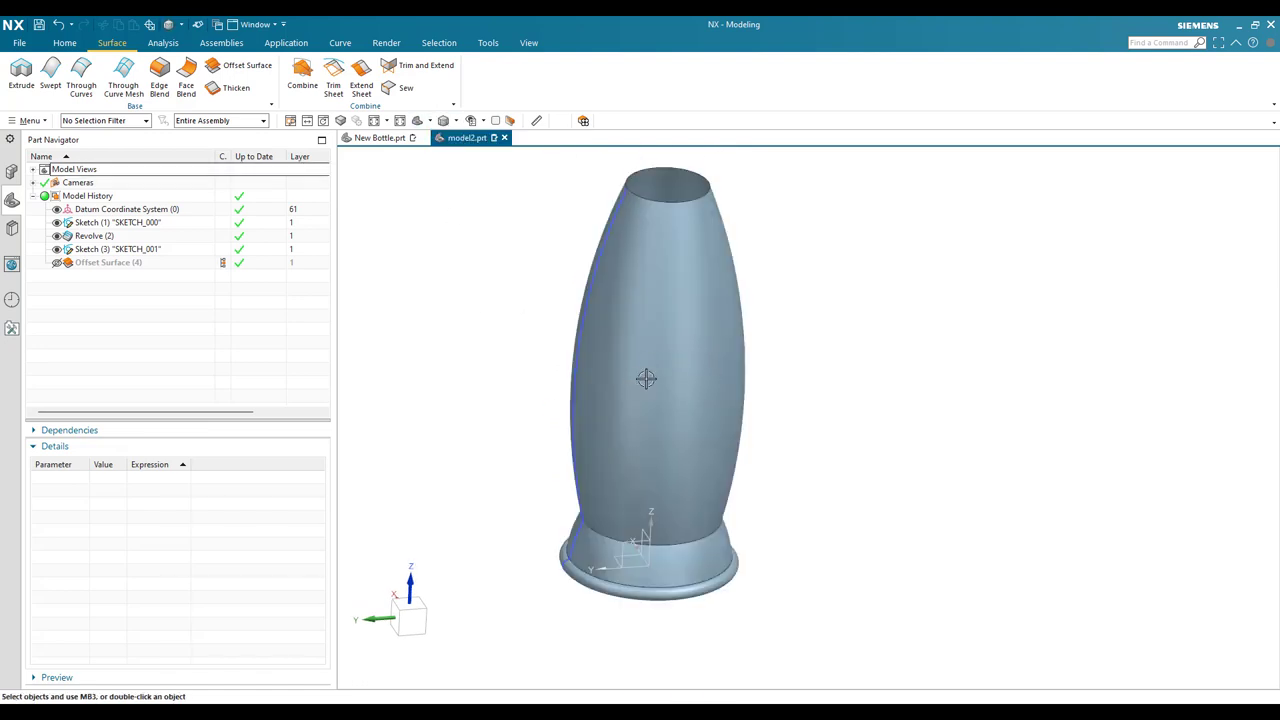
Set the display style to Static Wireframe and turn the model to expose the slanted rectangles
left_click(456, 121)
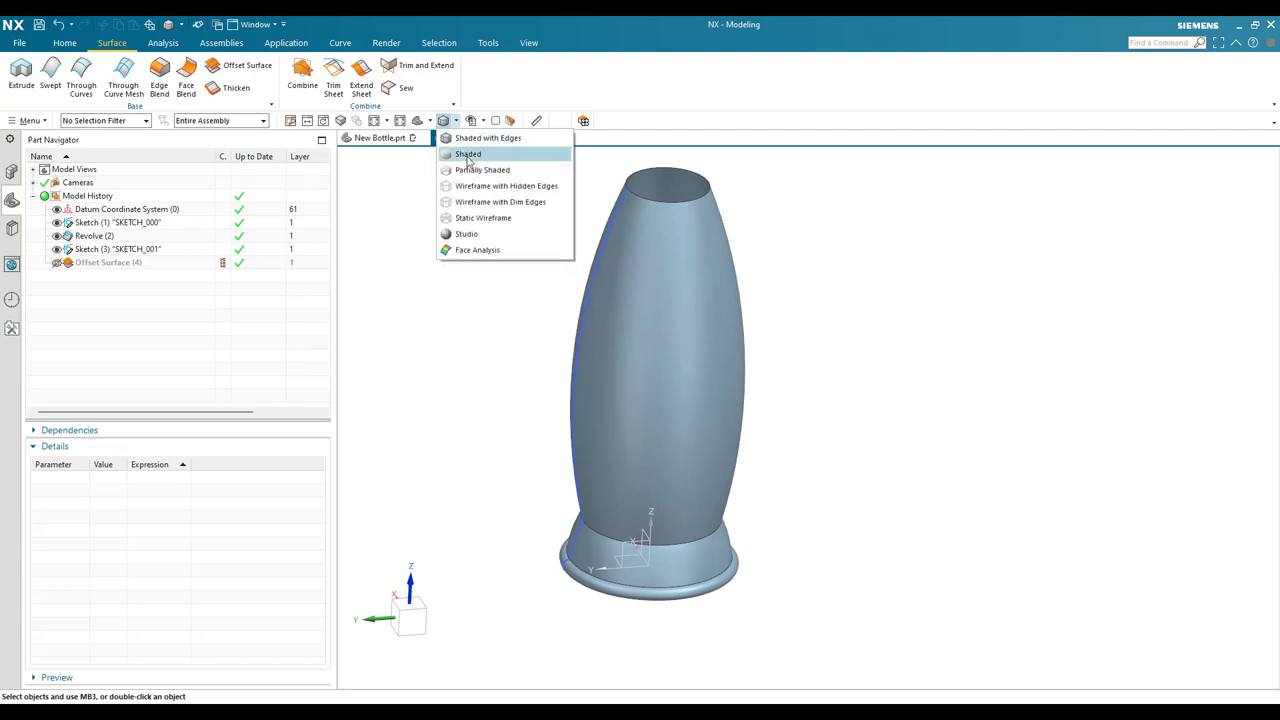
left_click(475, 209)
scroll(617, 417, "up", 2)
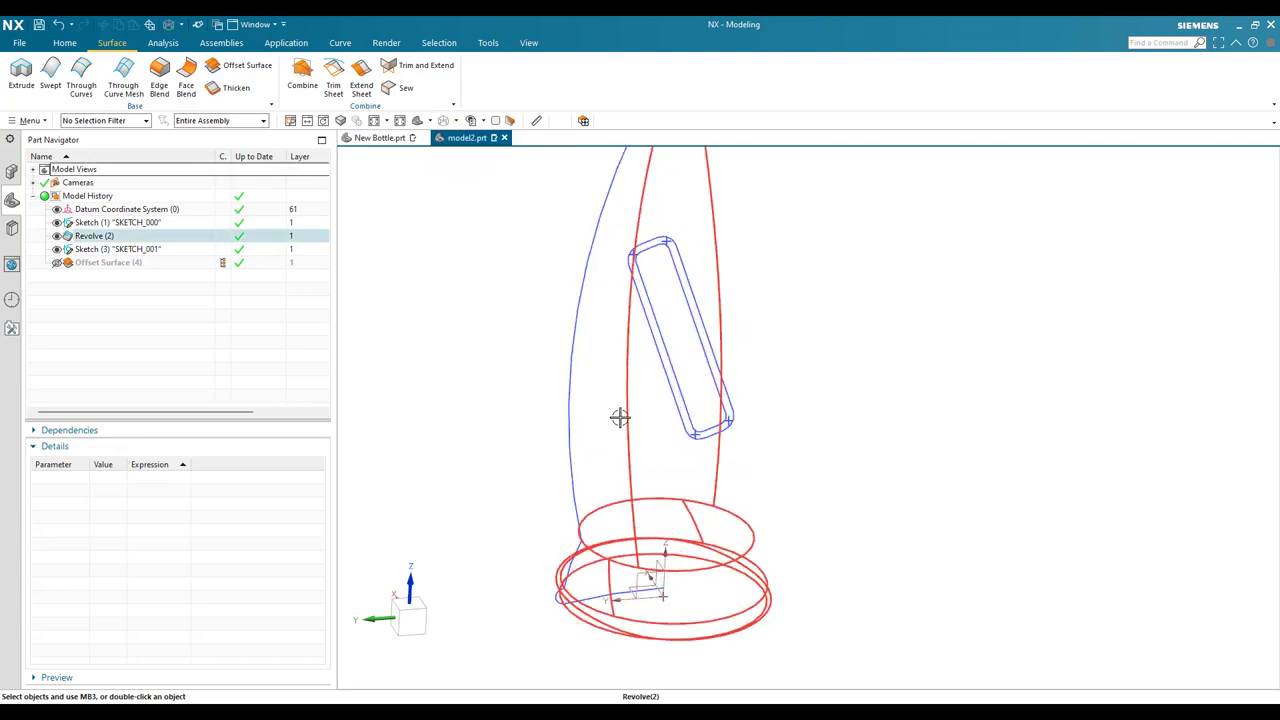
scroll(666, 371, "down", 2)
middle_click_drag(666, 371, 681, 388)
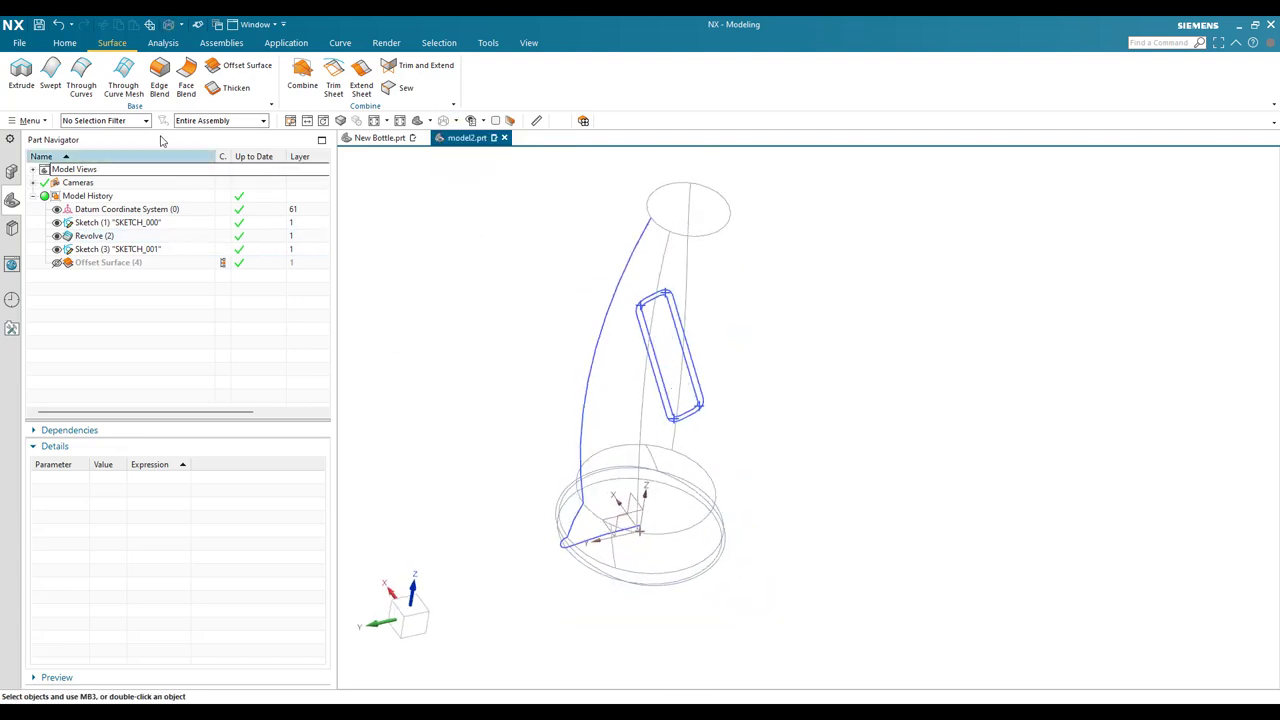
Start a curve projection with the inner slanted rectangle as the connected curves and all faces of the revolved body as the target
left_click(340, 43)
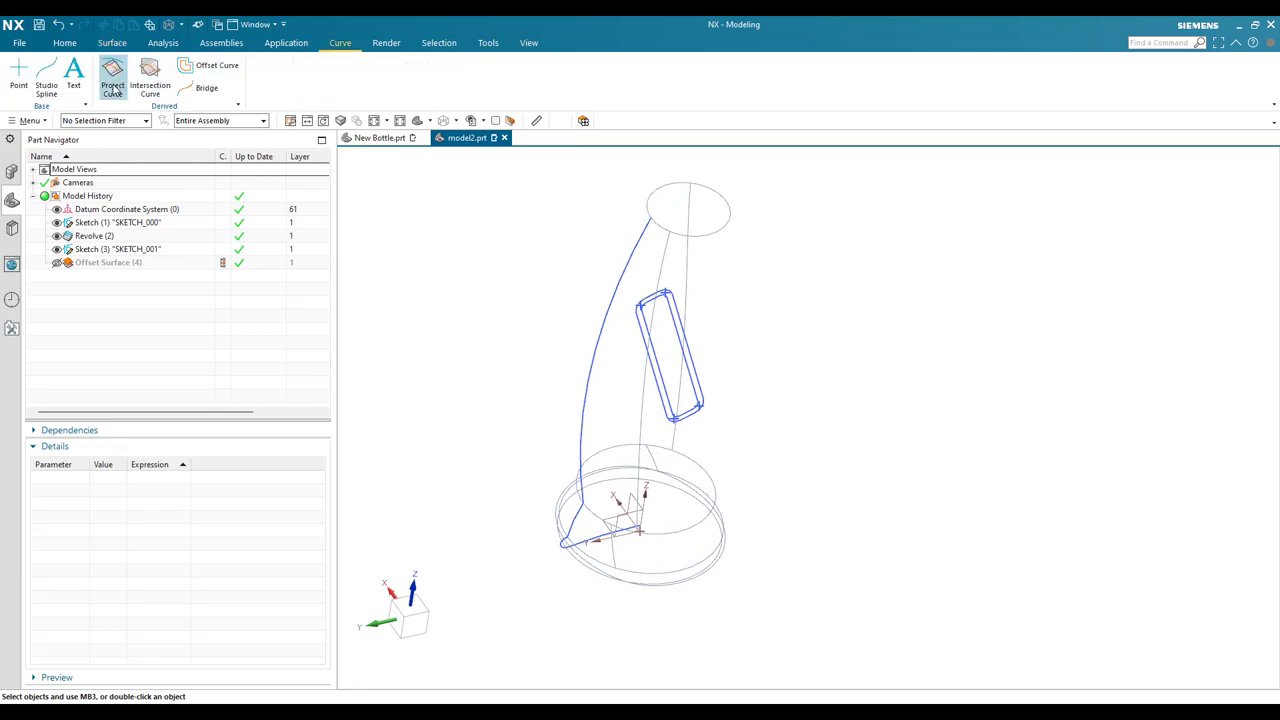
scroll(686, 297, "up", 4)
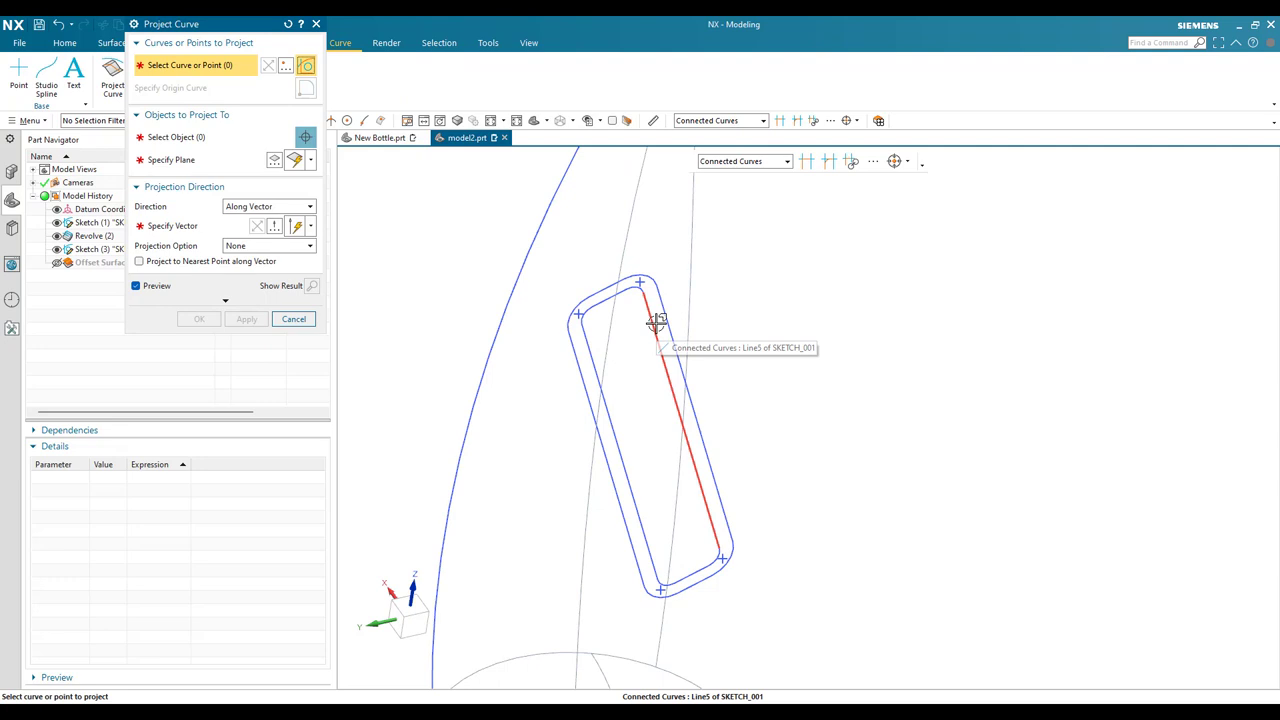
left_click(655, 322)
middle_click(678, 353)
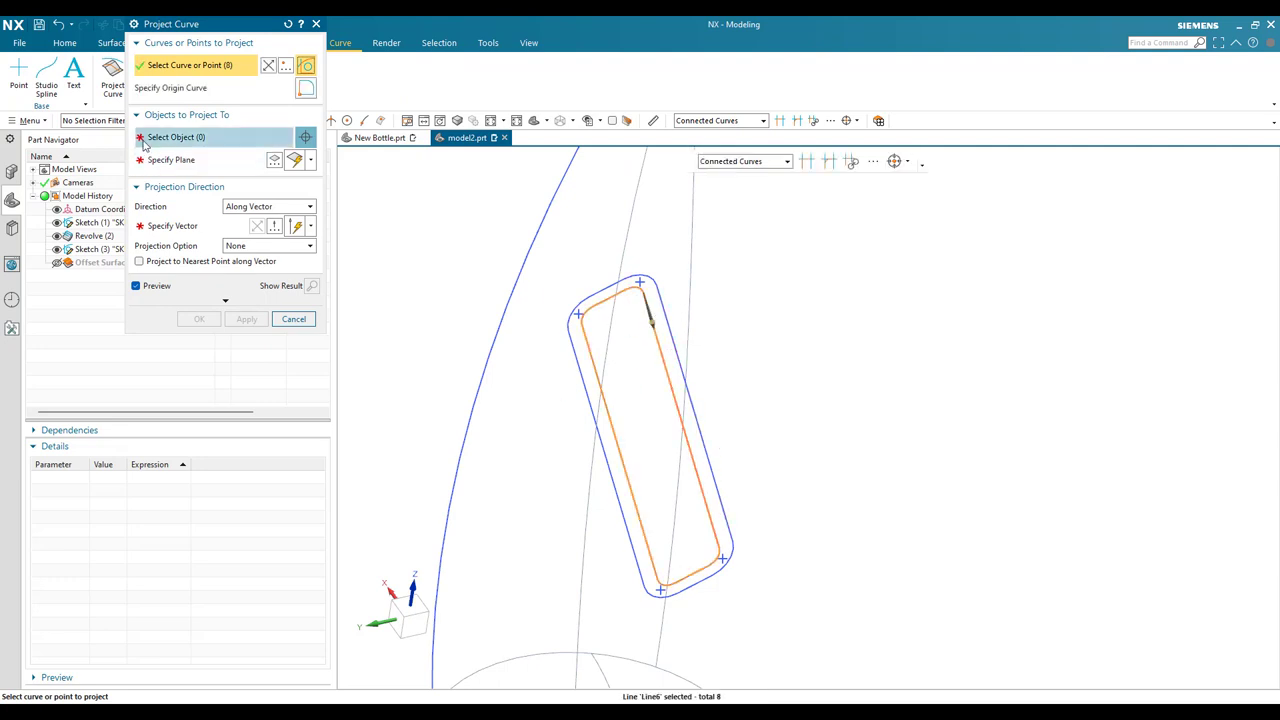
scroll(834, 408, "down", 5)
left_click(785, 480)
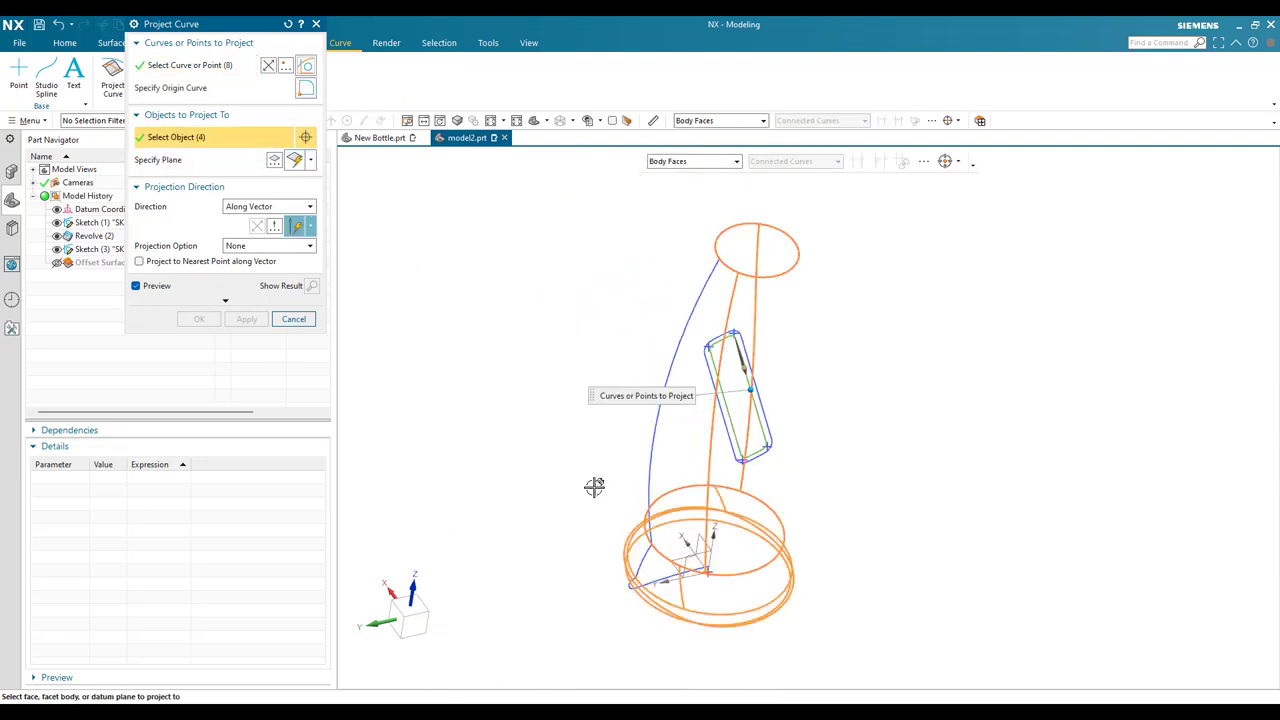
Set the projection direction along the X-axis vector
left_click(205, 227)
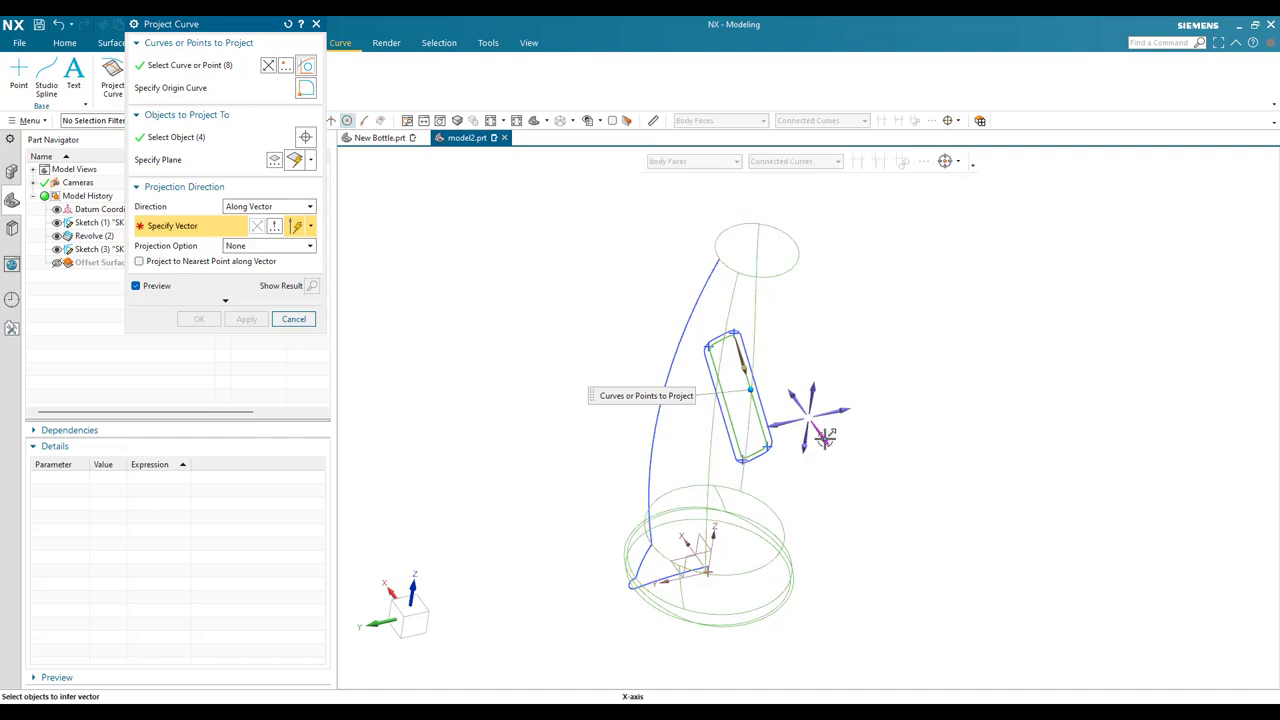
mouse_move(787, 508)
middle_mouse_down()
mouse_move(811, 506)
mouse_move(803, 514)
mouse_move(798, 500)
middle_mouse_up()
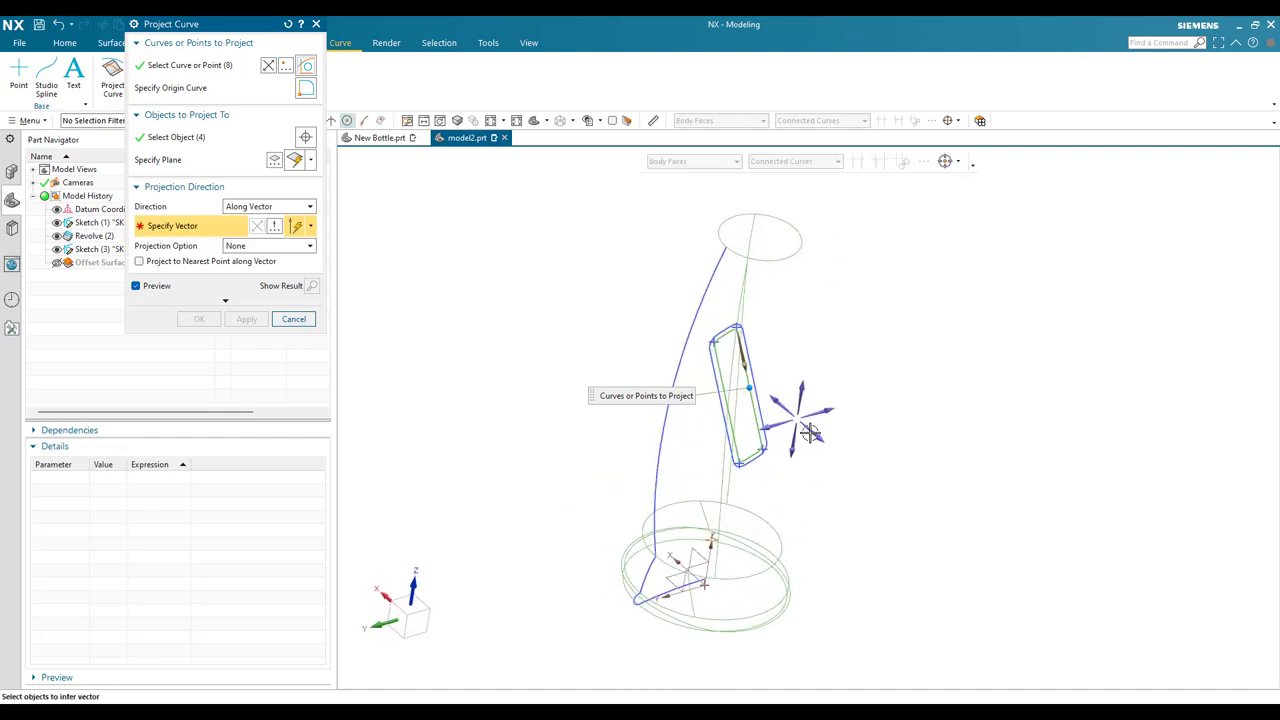
left_click(812, 432)
Try the Project Both Sides option for the projection and return the projection option to None
left_click(260, 245)
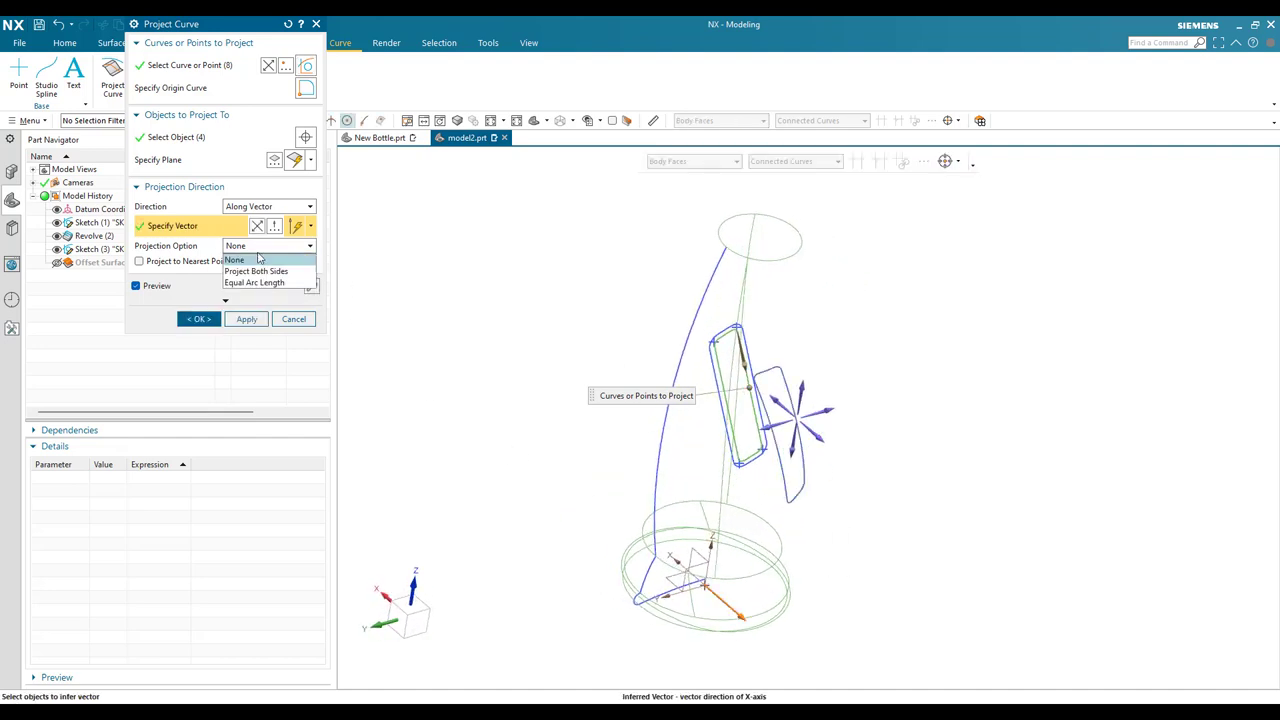
left_click(262, 270)
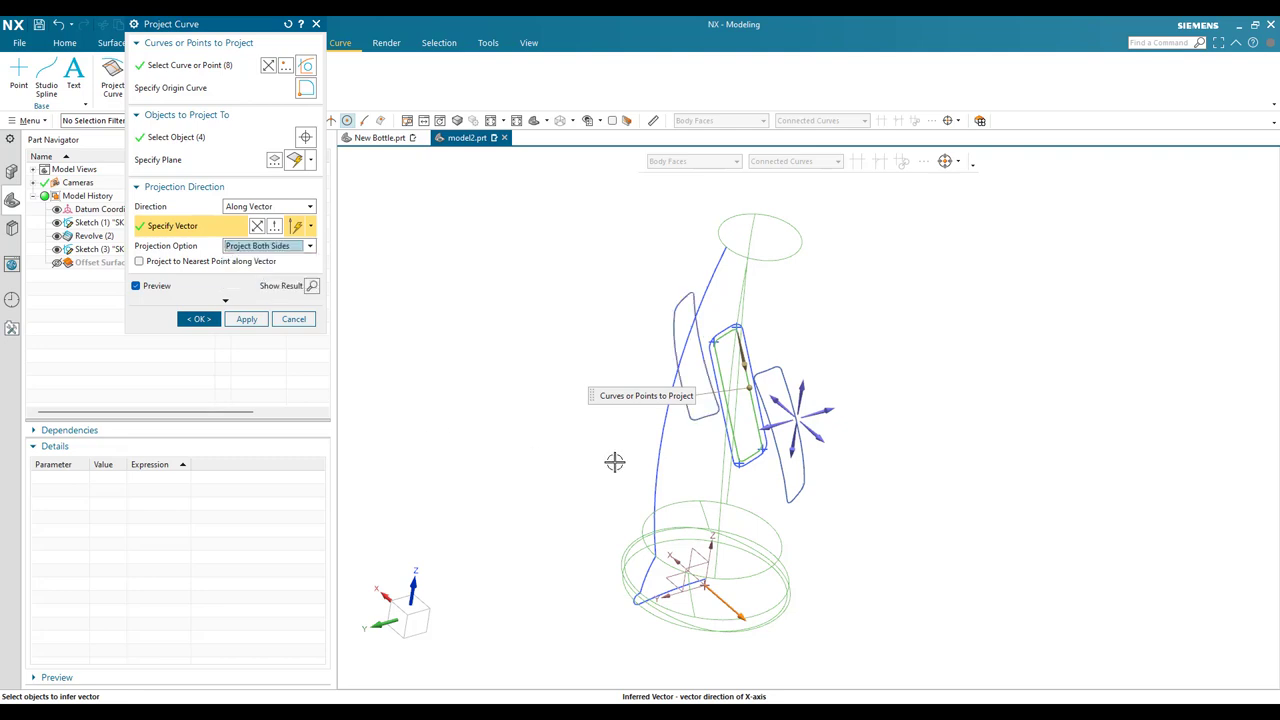
left_click(262, 245)
left_click(262, 258)
Check the previewed curve up close and create the one-sided projection of the inner rectangle on the bottle's face
scroll(737, 421, "up", 3)
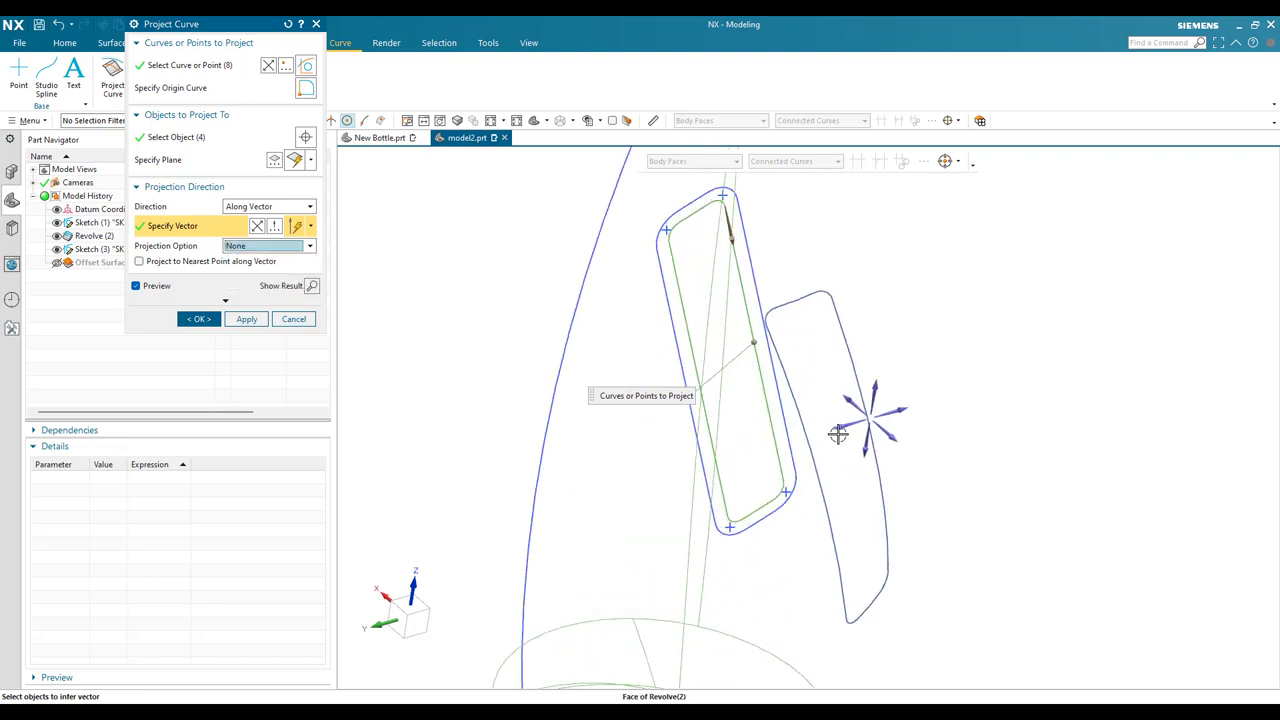
scroll(800, 425, "down", 3)
left_click(199, 320)
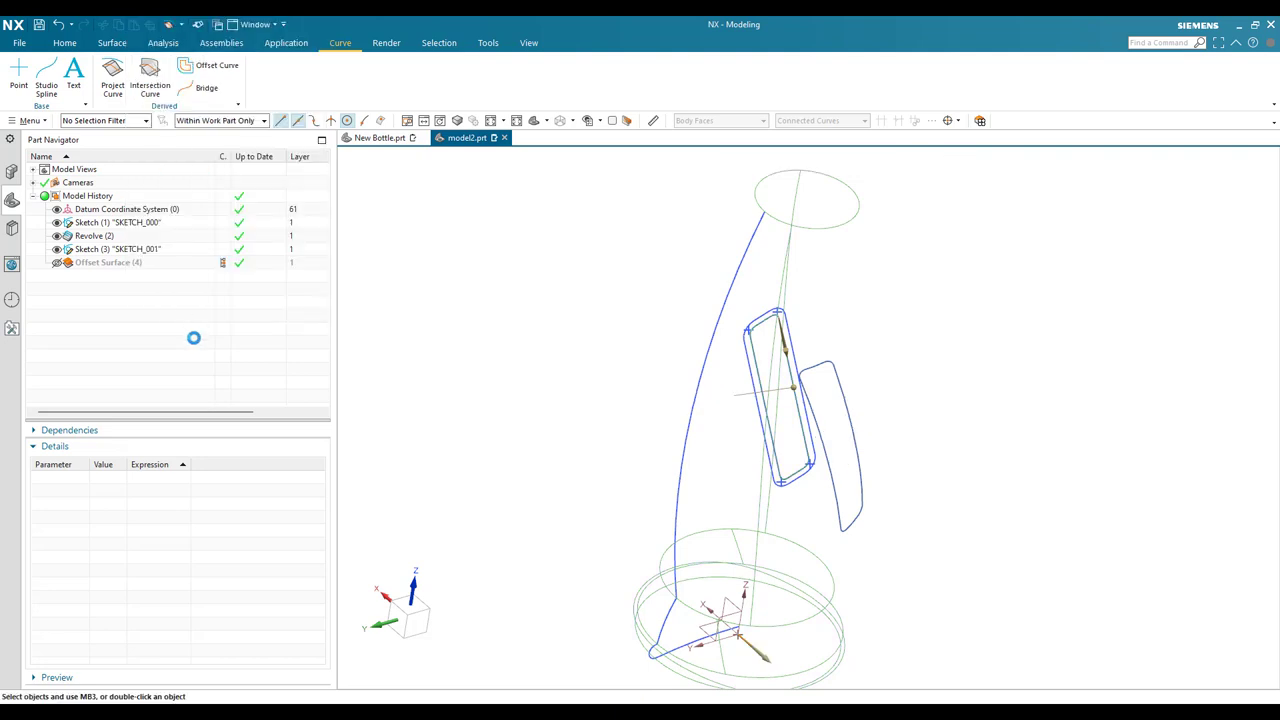
Open the display style choices for the model view
scroll(583, 403, "down", 2)
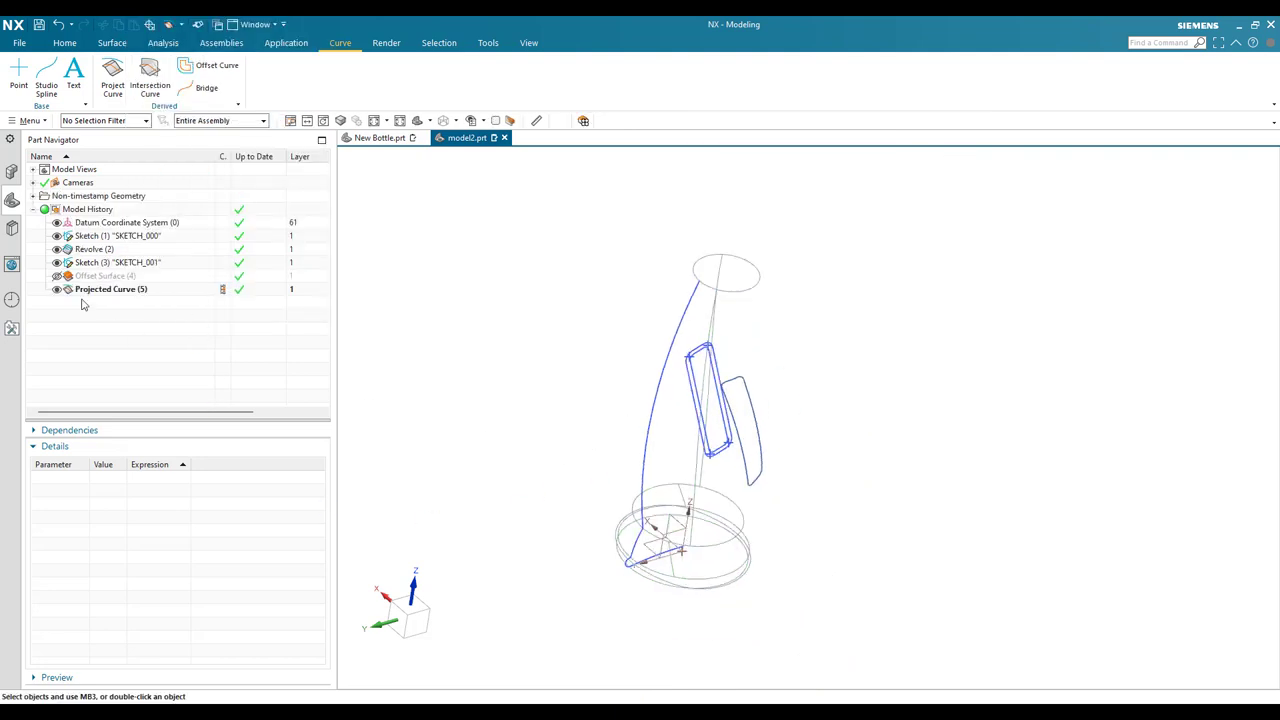
left_click(456, 120)
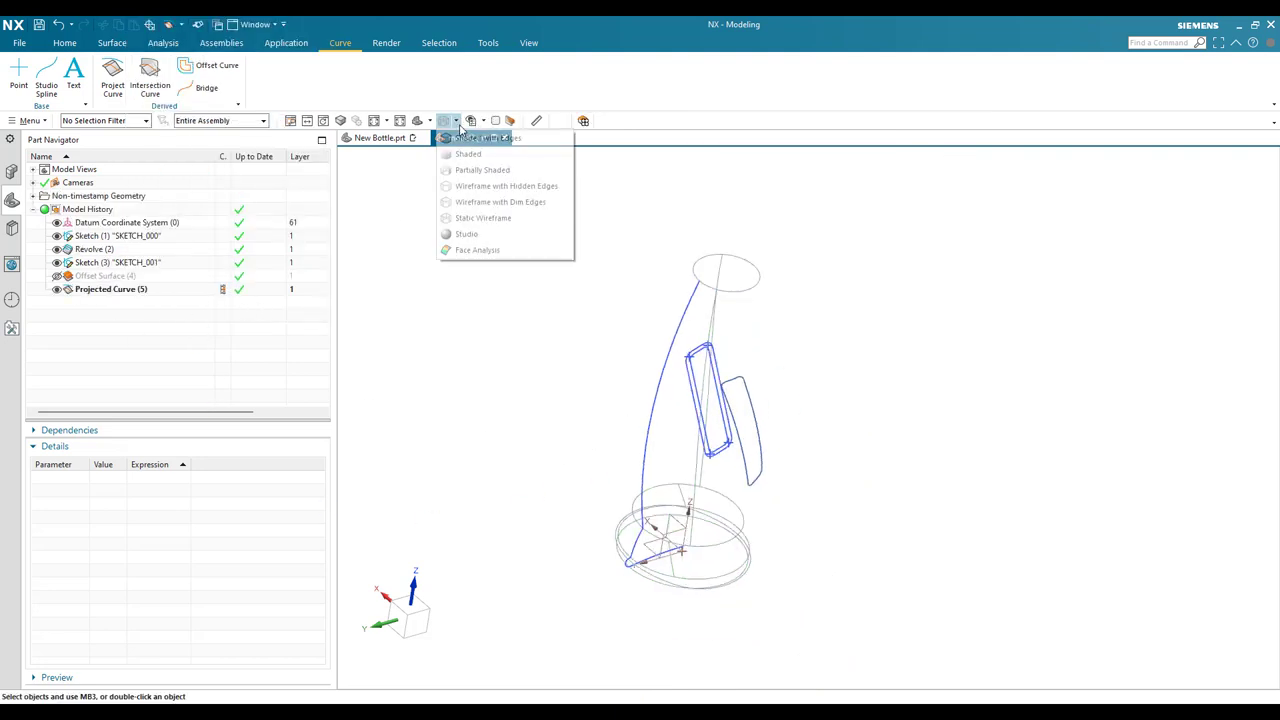
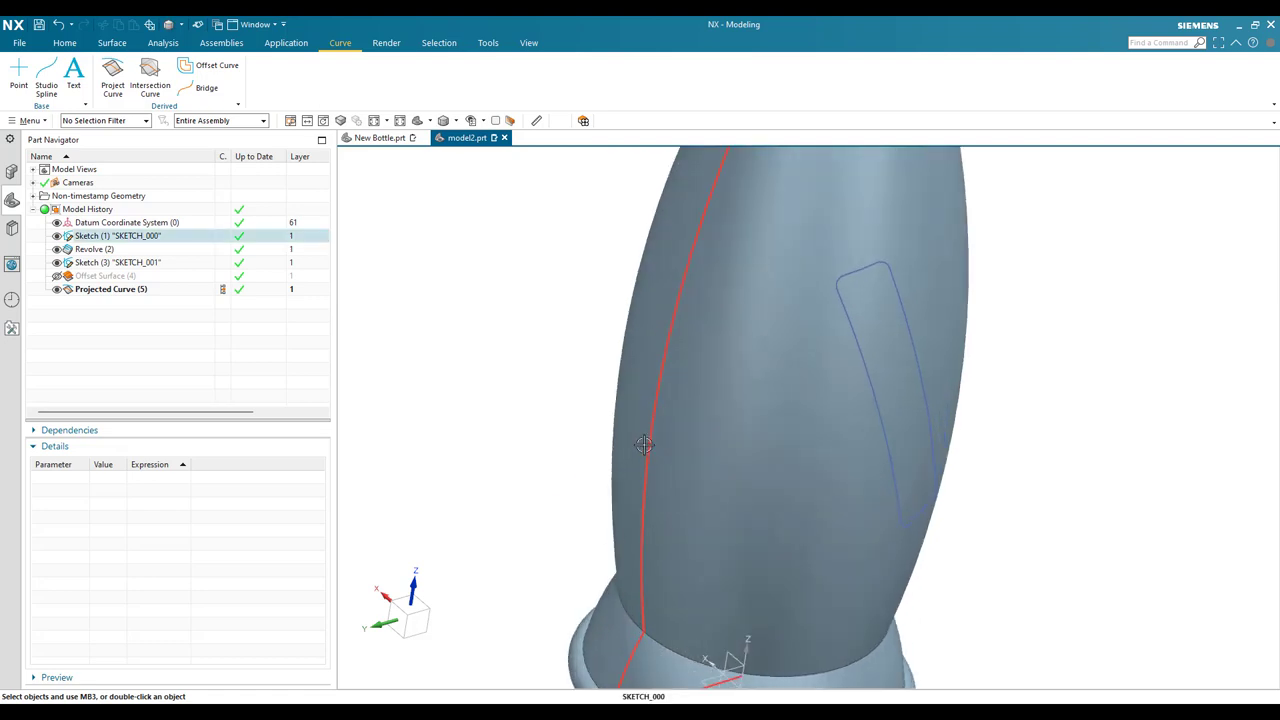
Examine the projected inner-rectangle curve on the bottle's face from several angles
middle_click_drag(638, 446, 711, 429)
scroll(735, 372, "up", 4)
scroll(745, 465, "down", 5)
middle_click_drag(743, 477, 754, 405)
scroll(726, 437, "up", 3)
scroll(737, 423, "down", 3)
left_click(748, 455)
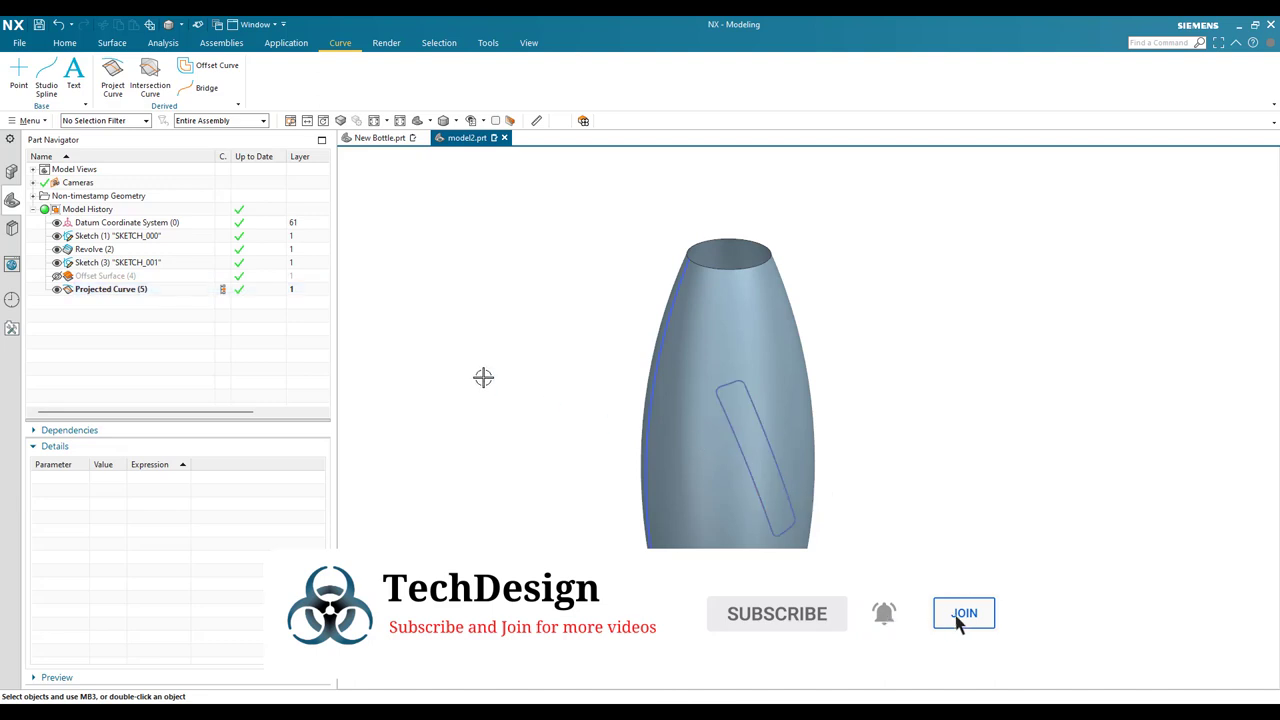
Pattern the projected inner rectangle circularly around the Z-axis, centred on the circular edge above the base, with count 8 over 360°
left_click(64, 43)
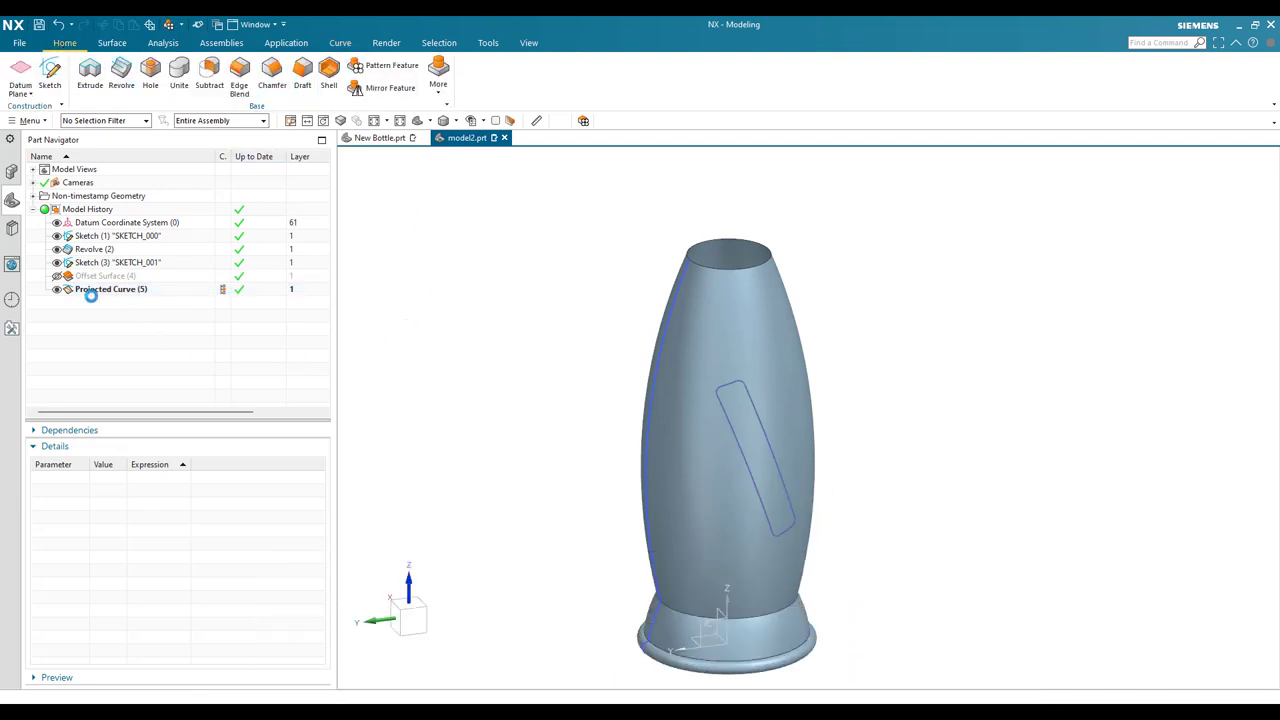
left_click(94, 291)
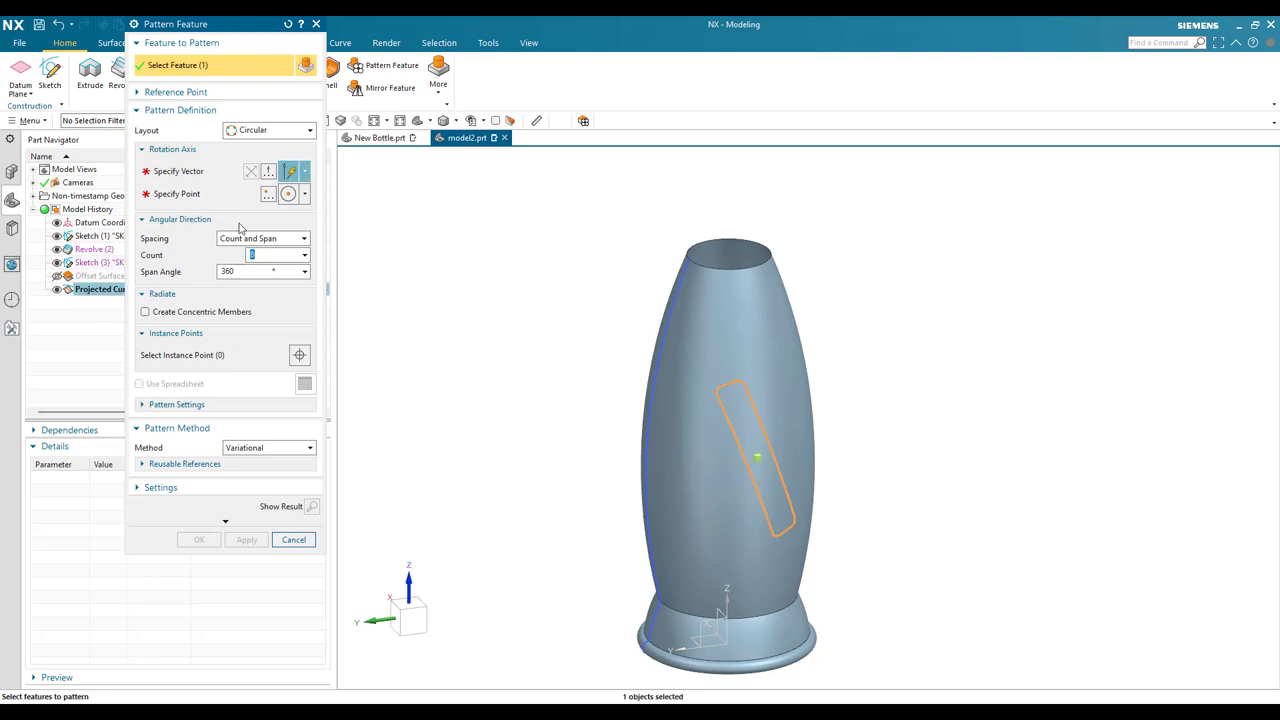
left_click(178, 171)
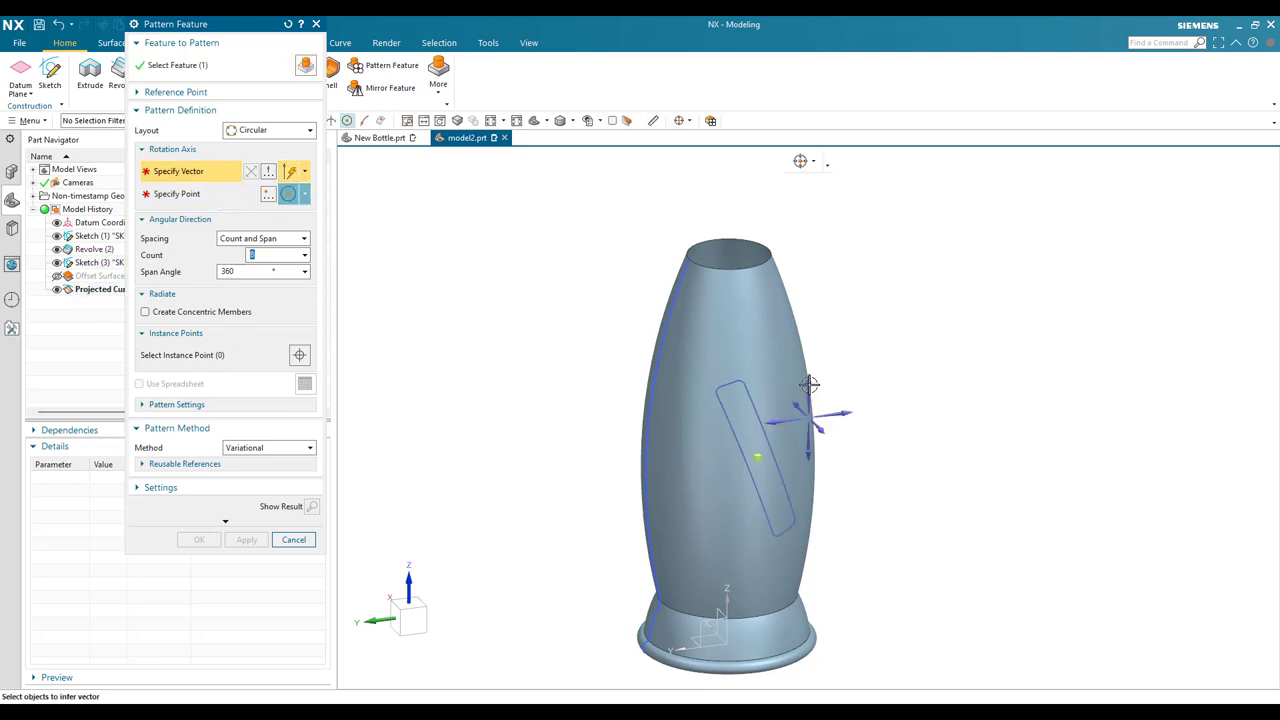
left_click(726, 605)
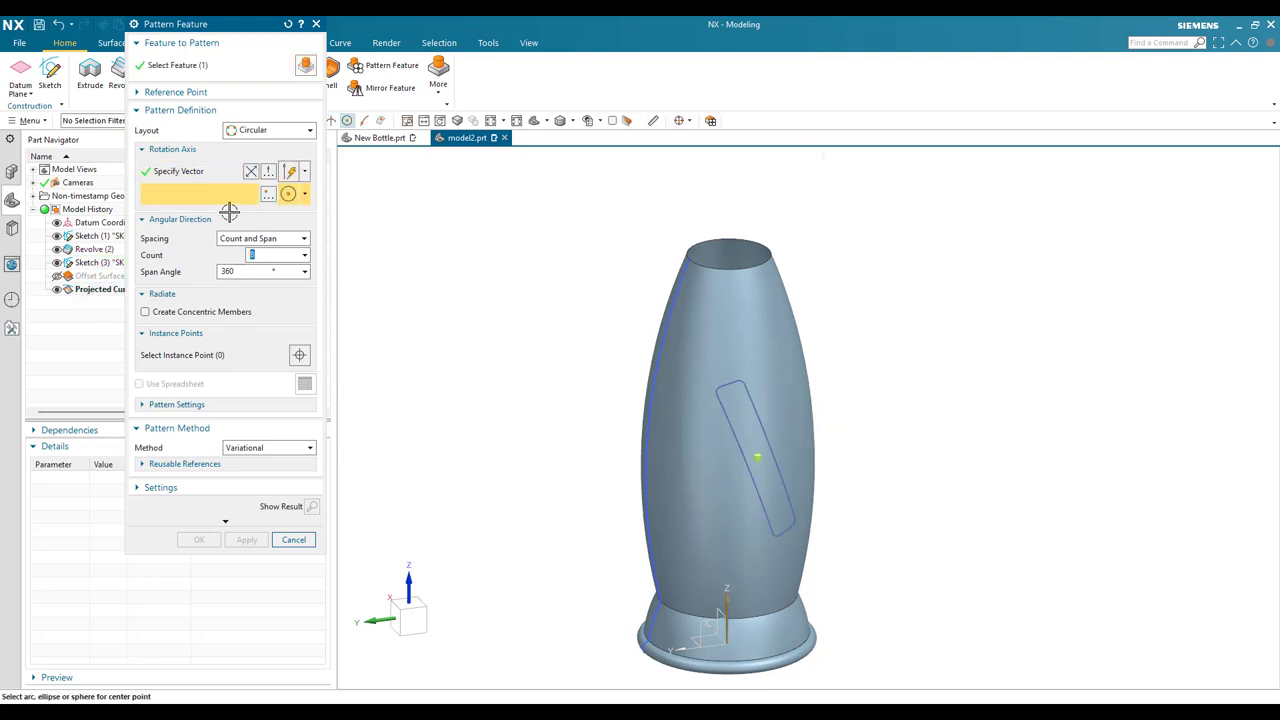
left_click(762, 612)
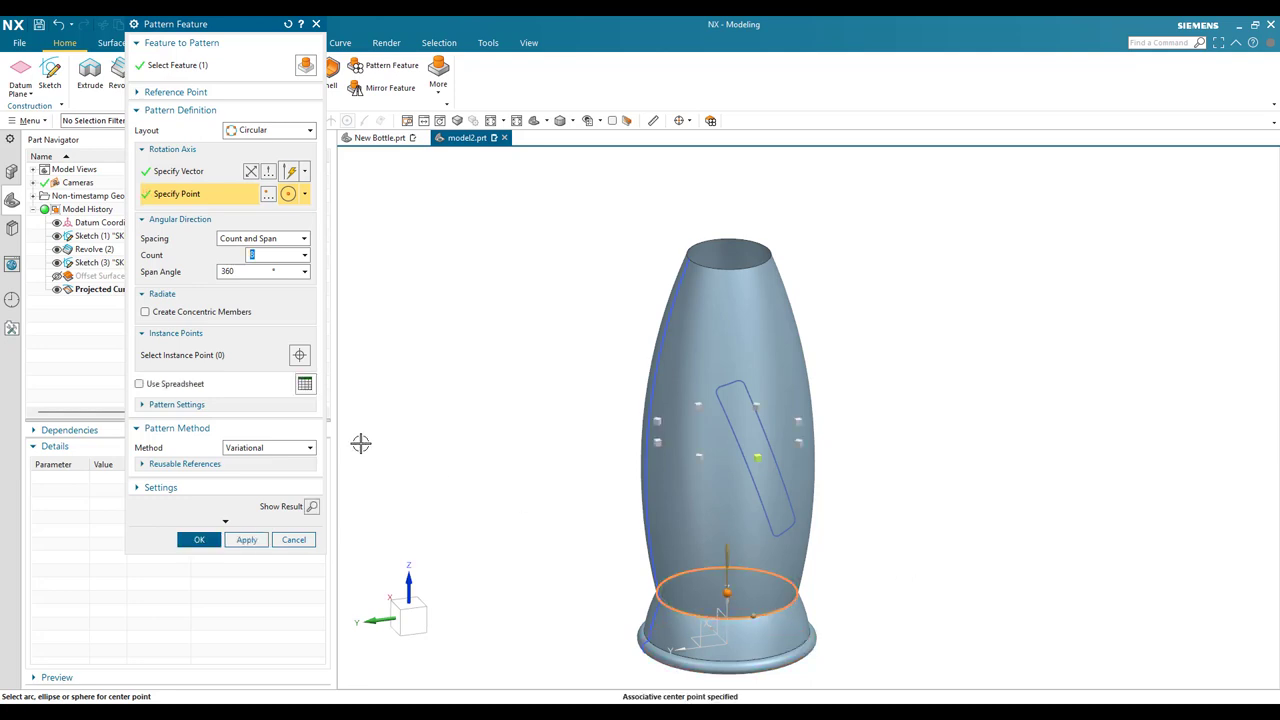
left_click(253, 272)
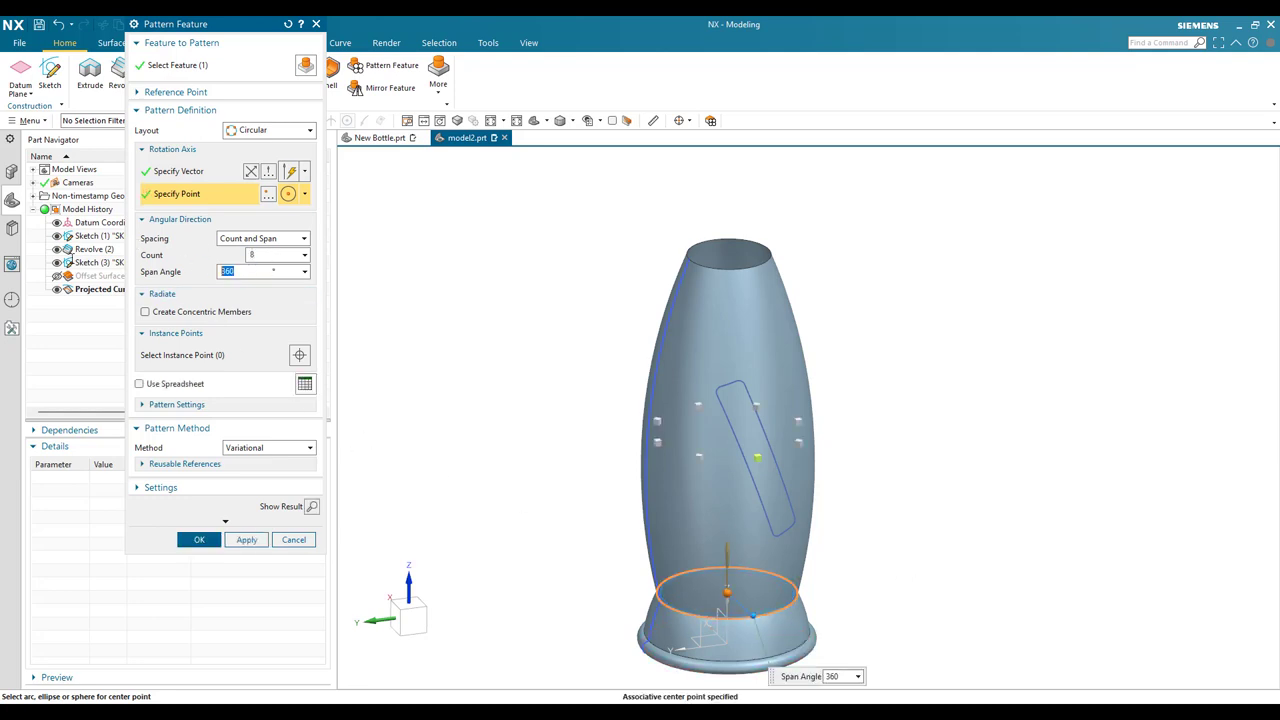
left_click(198, 543)
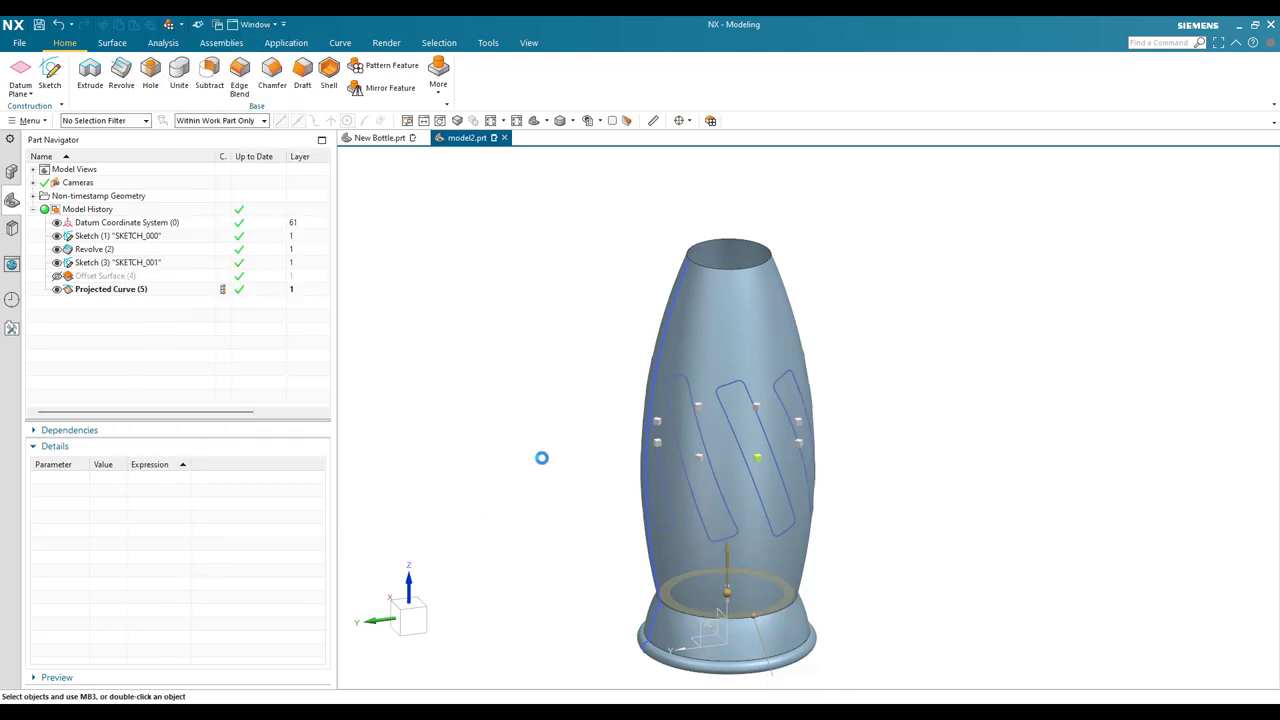
Set up a Trim Sheet with the visible revolved bottle body as target and the projected and patterned curves as boundaries
mouse_move(529, 397)
middle_mouse_down()
mouse_move(537, 434)
mouse_move(554, 391)
mouse_move(537, 402)
mouse_move(548, 412)
middle_mouse_up()
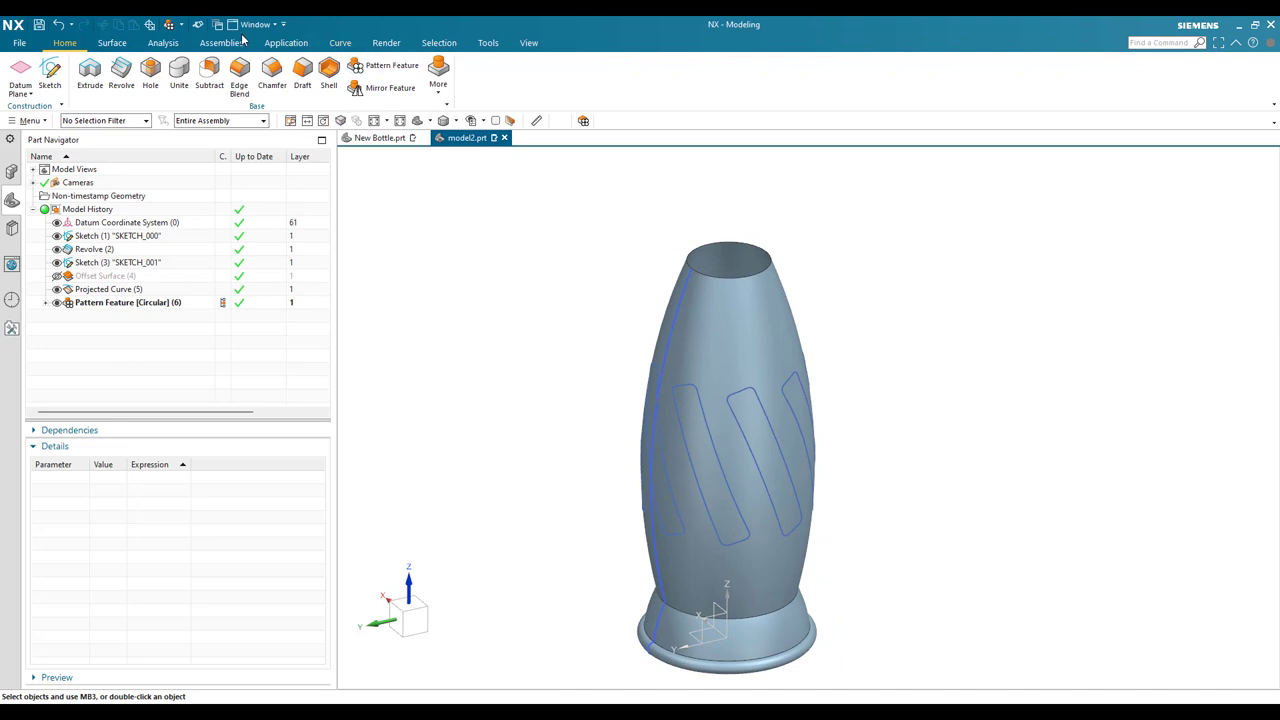
left_click(112, 43)
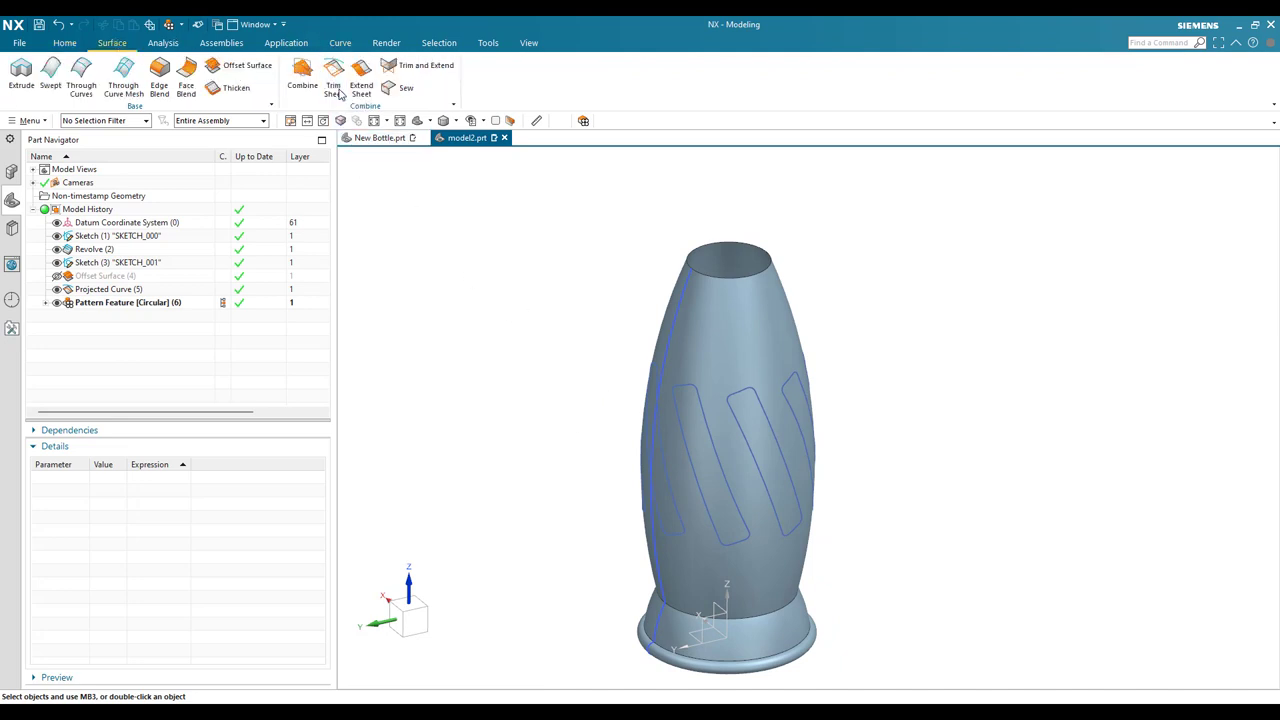
scroll(571, 303, "down", 1)
scroll(582, 405, "up", 3)
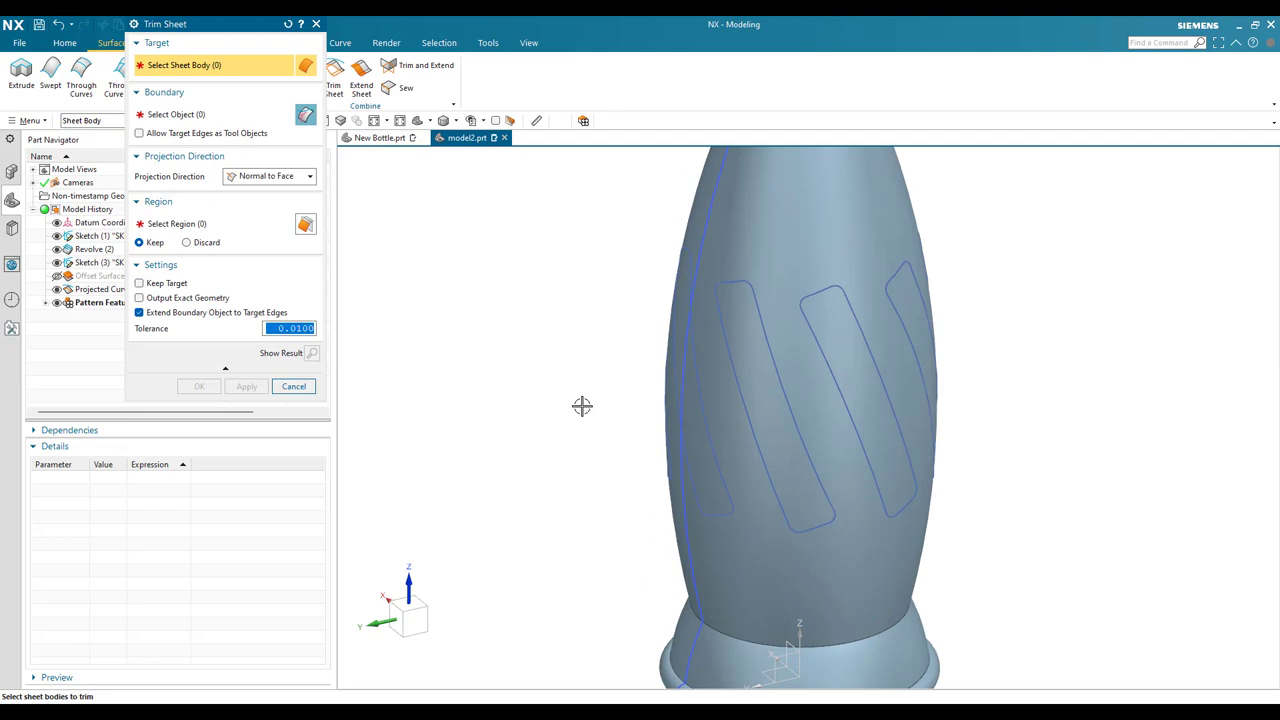
left_click(794, 223)
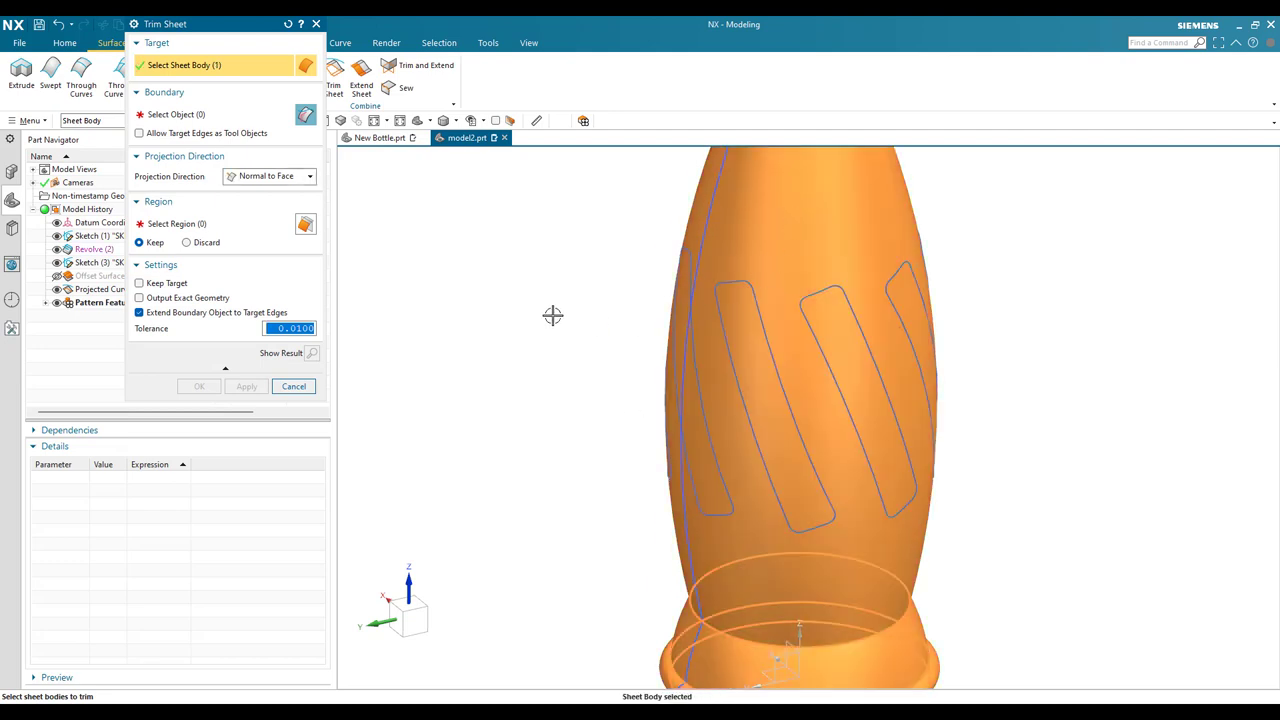
left_click(178, 115)
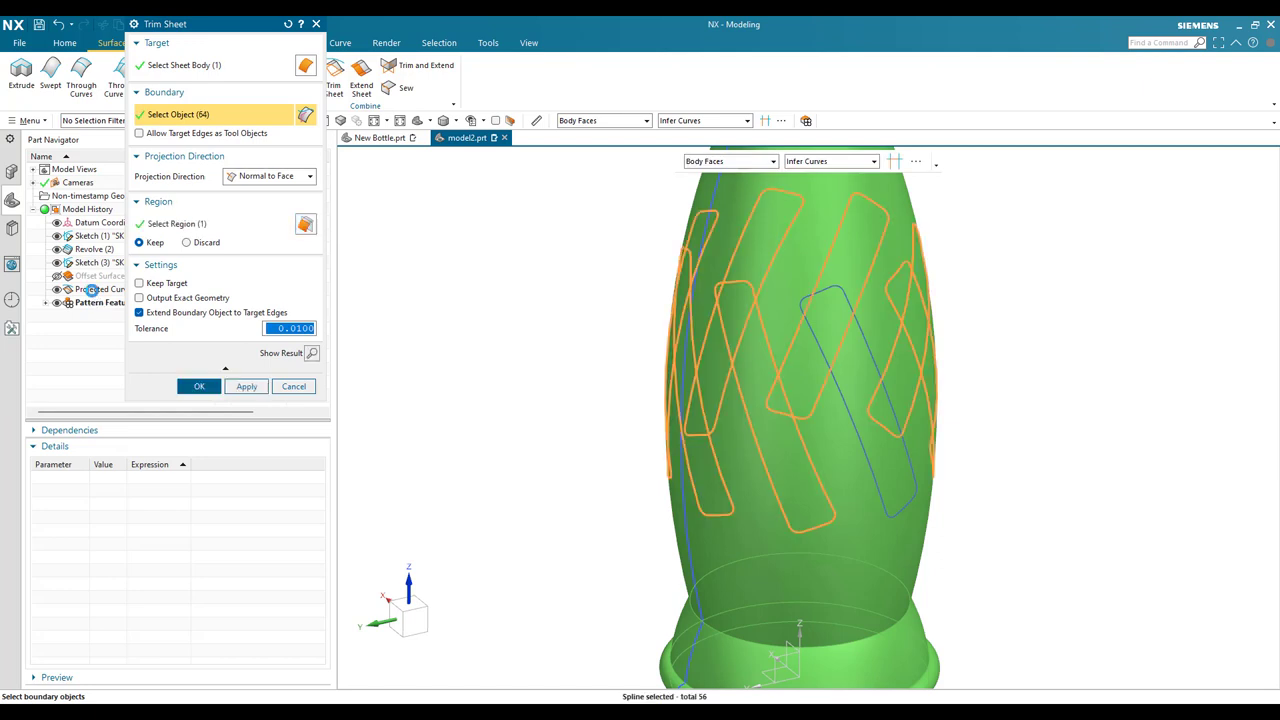
Set the trim region to Discard and create the trimmed sheet
scroll(477, 406, "down", 3)
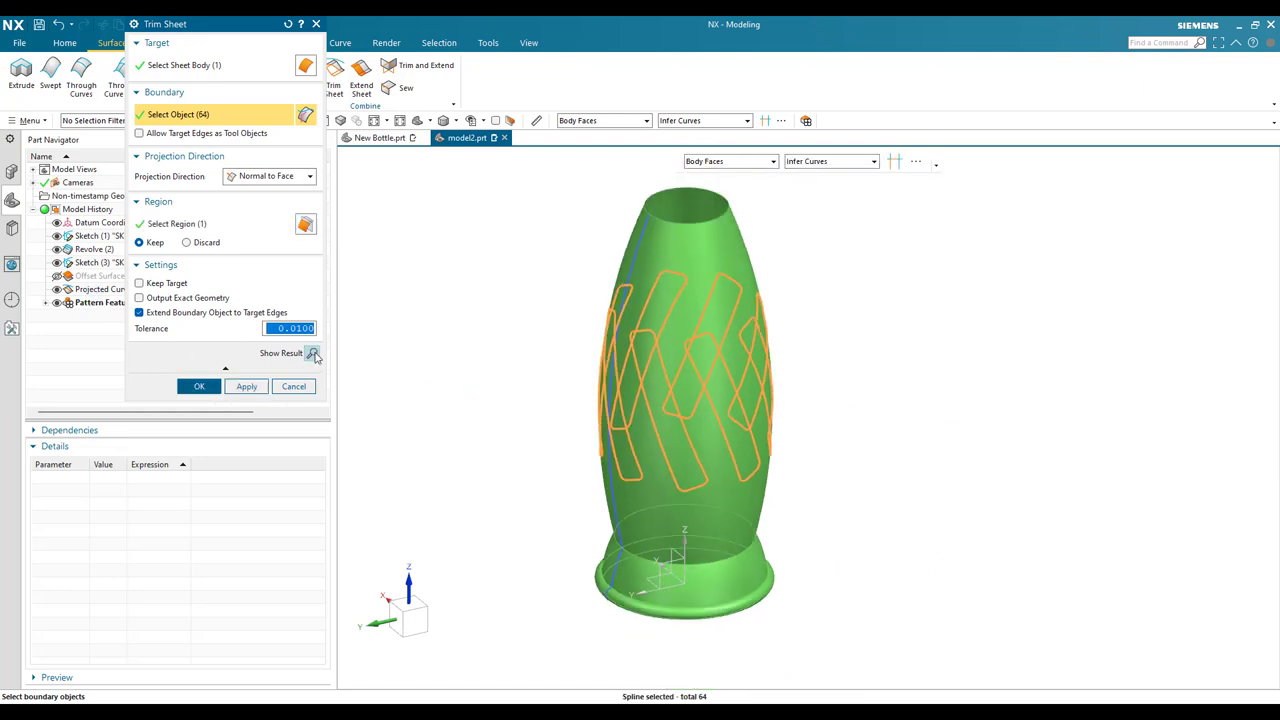
left_click(186, 242)
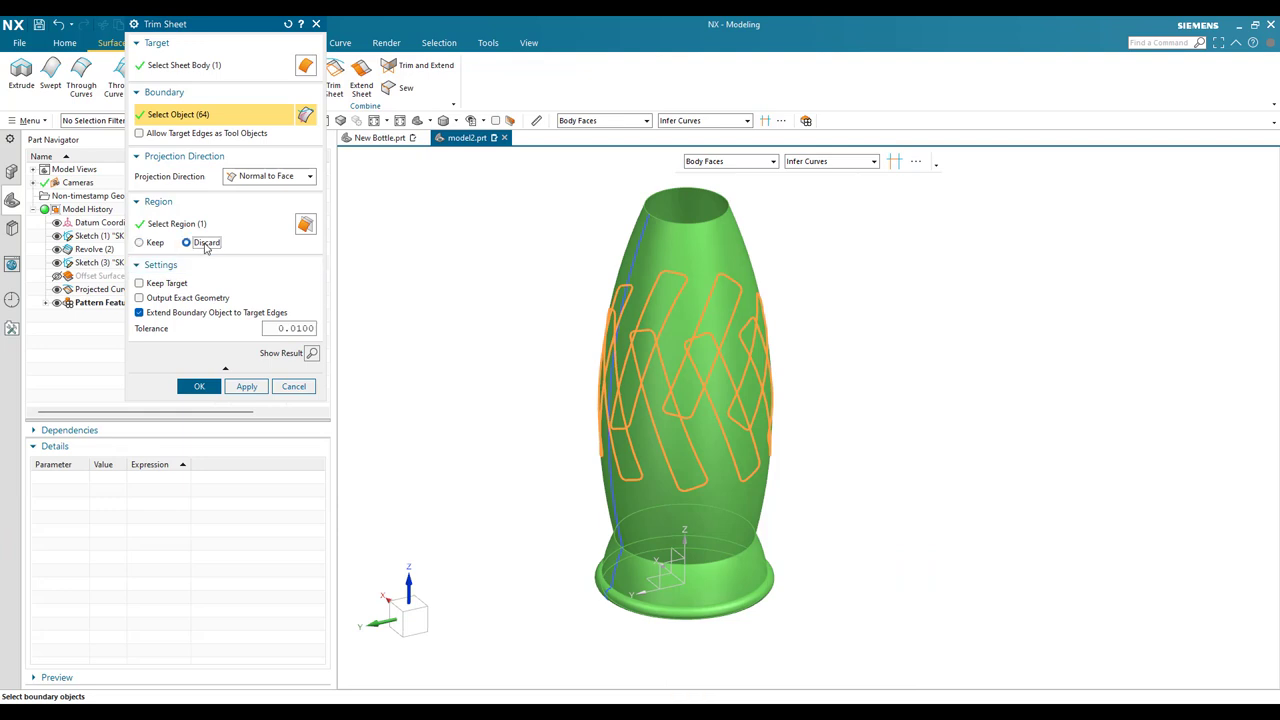
left_click(199, 387)
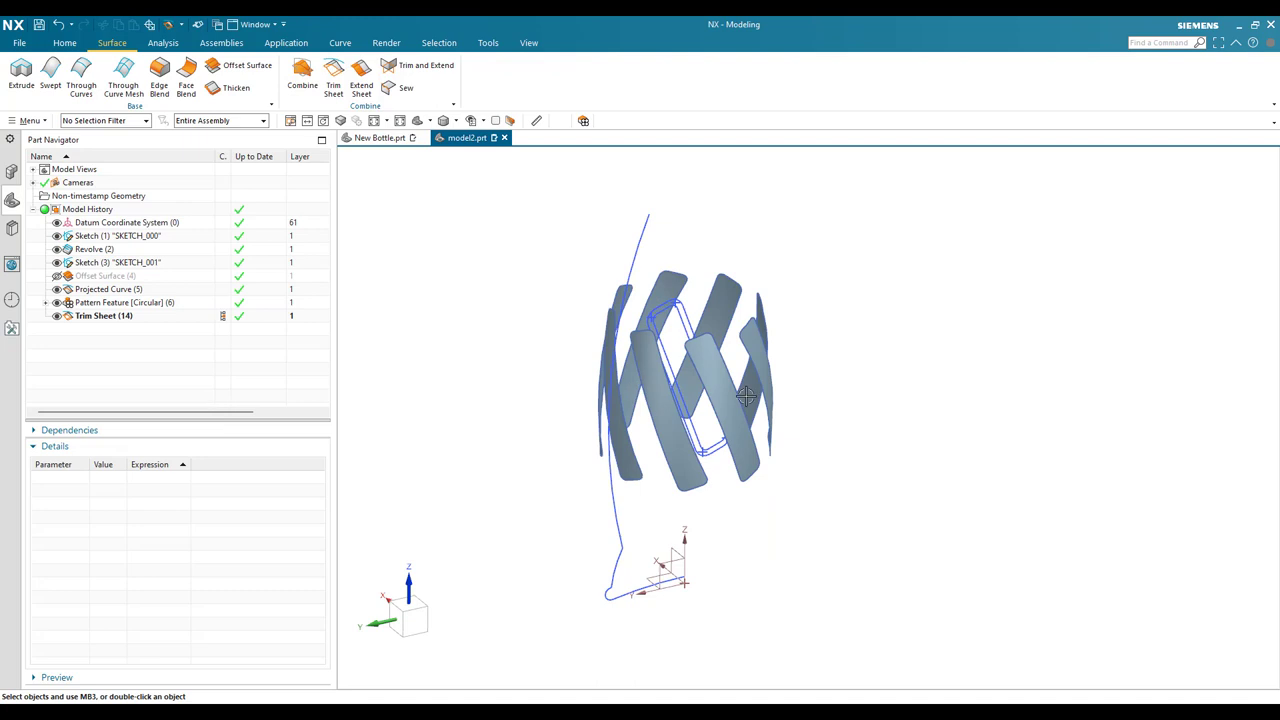
Show the hidden offset surface and change the model display to wireframe
mouse_move(745, 397)
middle_mouse_down()
mouse_move(663, 372)
mouse_move(734, 385)
middle_mouse_up()
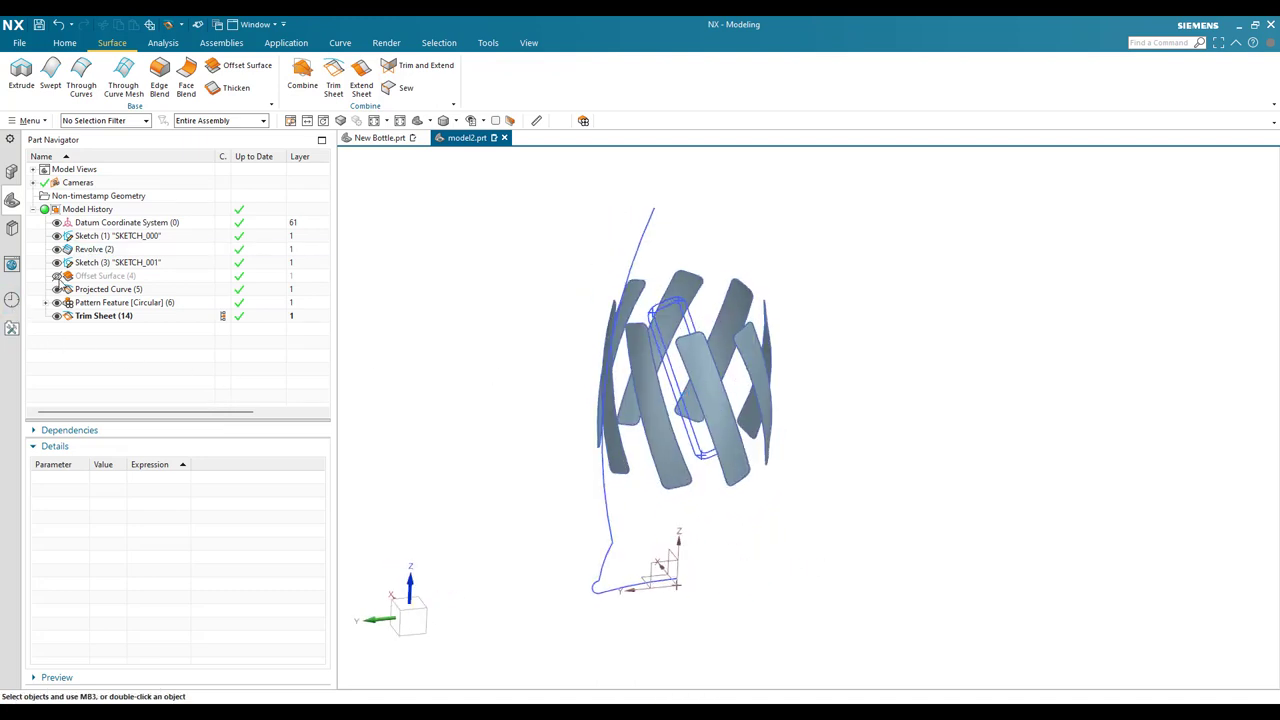
left_click(57, 276)
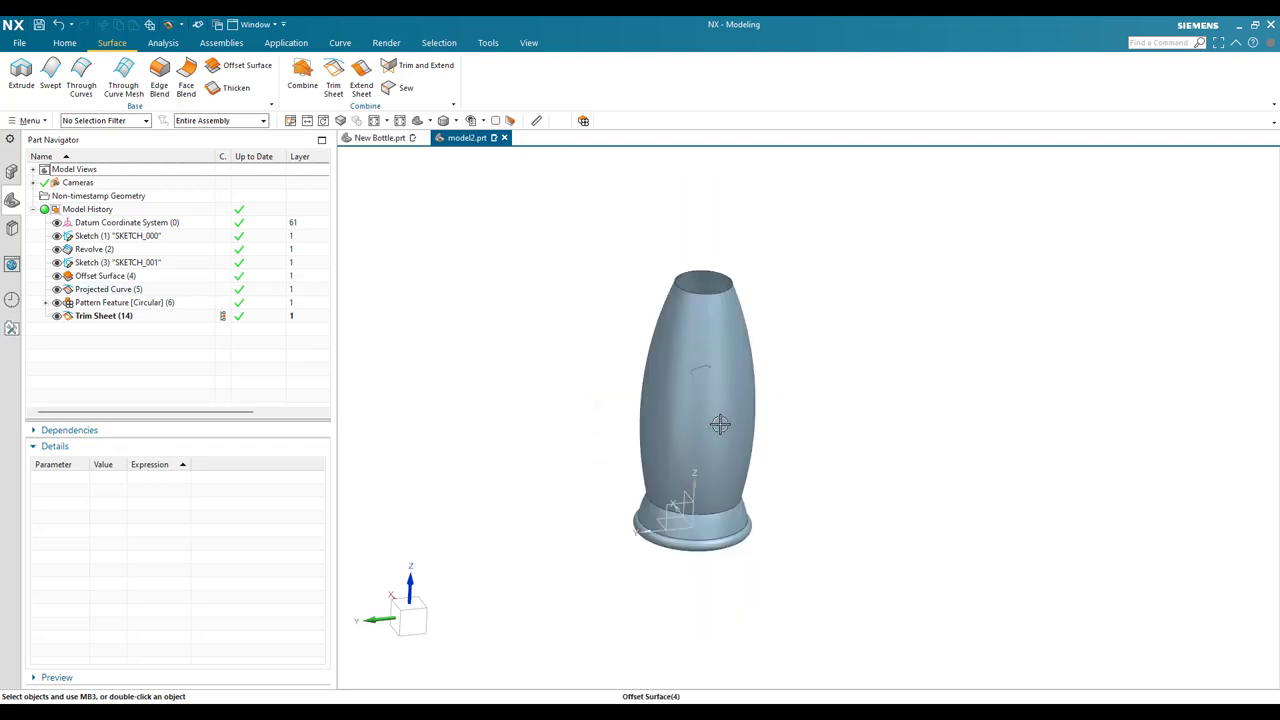
mouse_move(734, 363)
middle_mouse_down()
mouse_move(709, 366)
mouse_move(737, 373)
middle_mouse_up()
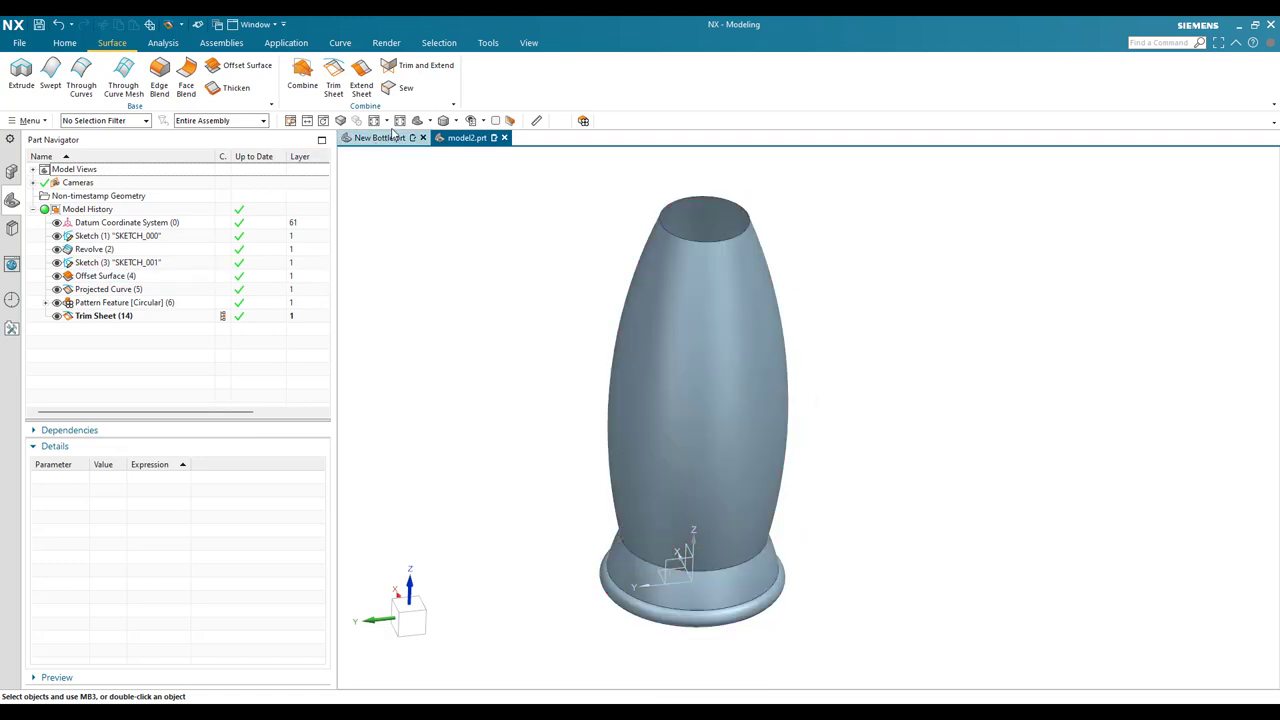
left_click(428, 120)
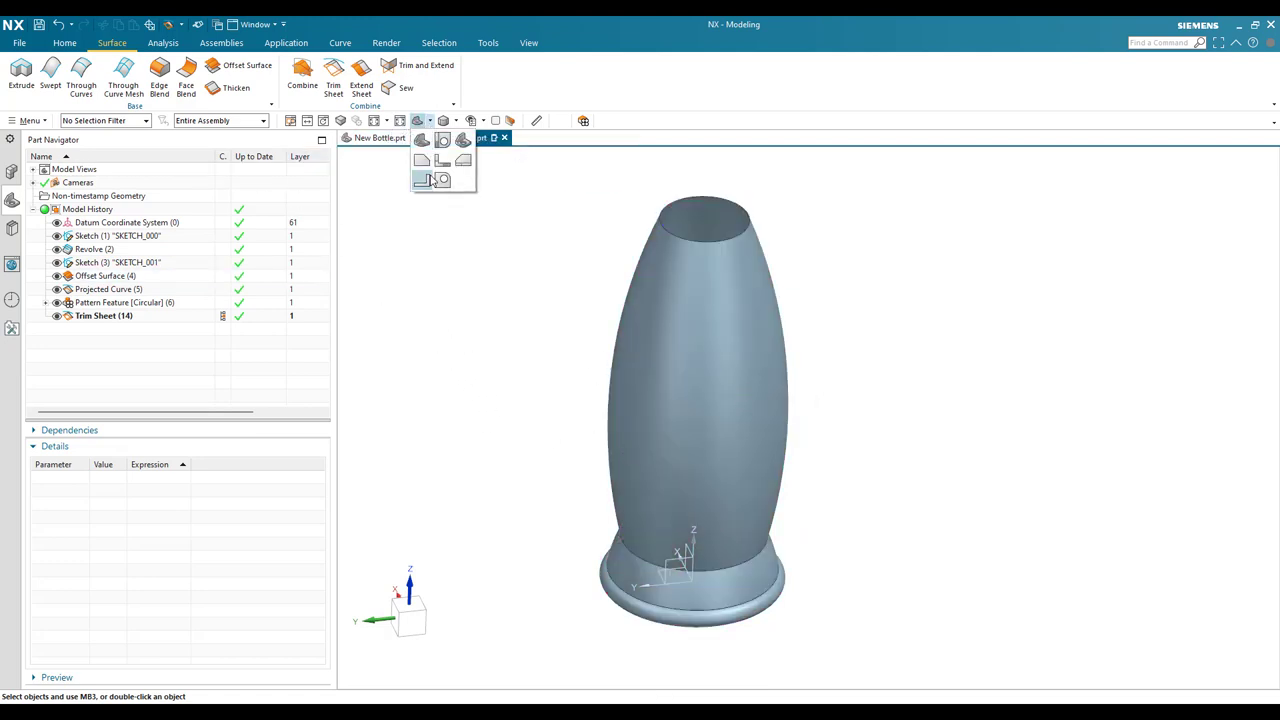
left_click(455, 121)
left_click(458, 214)
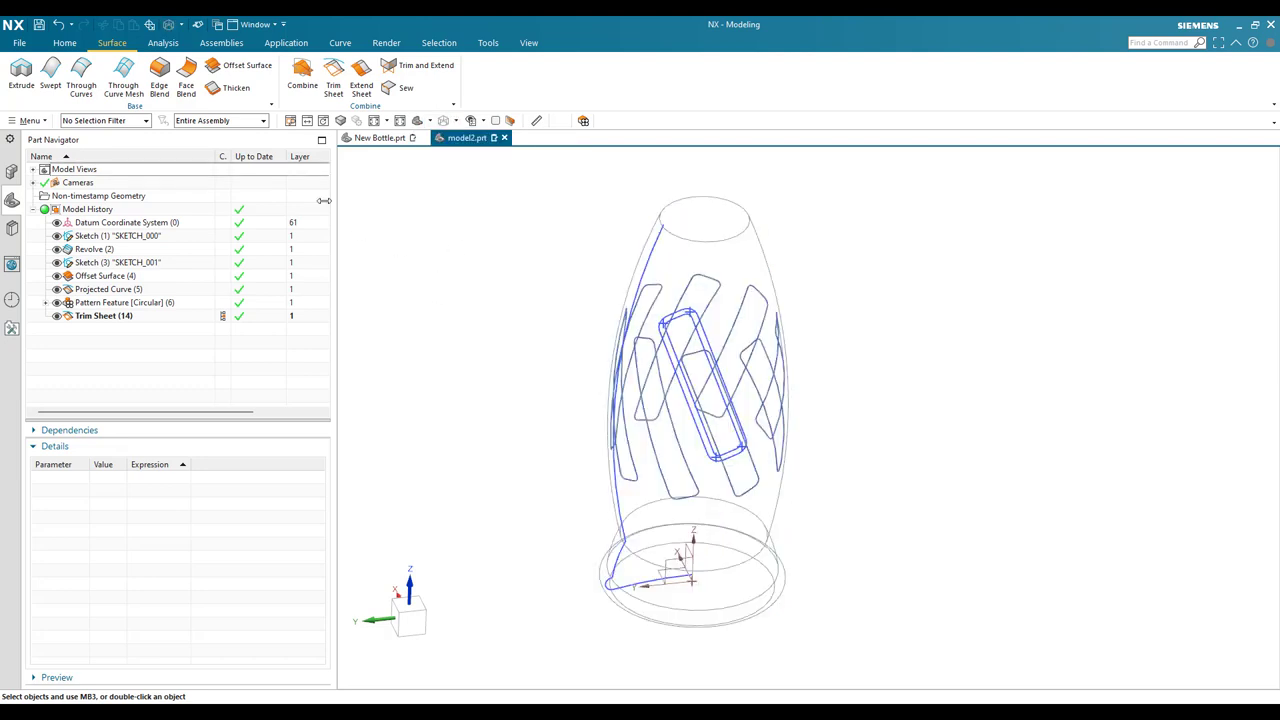
Start a Project Curve operation with the outer filleted rectangle of the slanted sketch as the curves to project
left_click(339, 45)
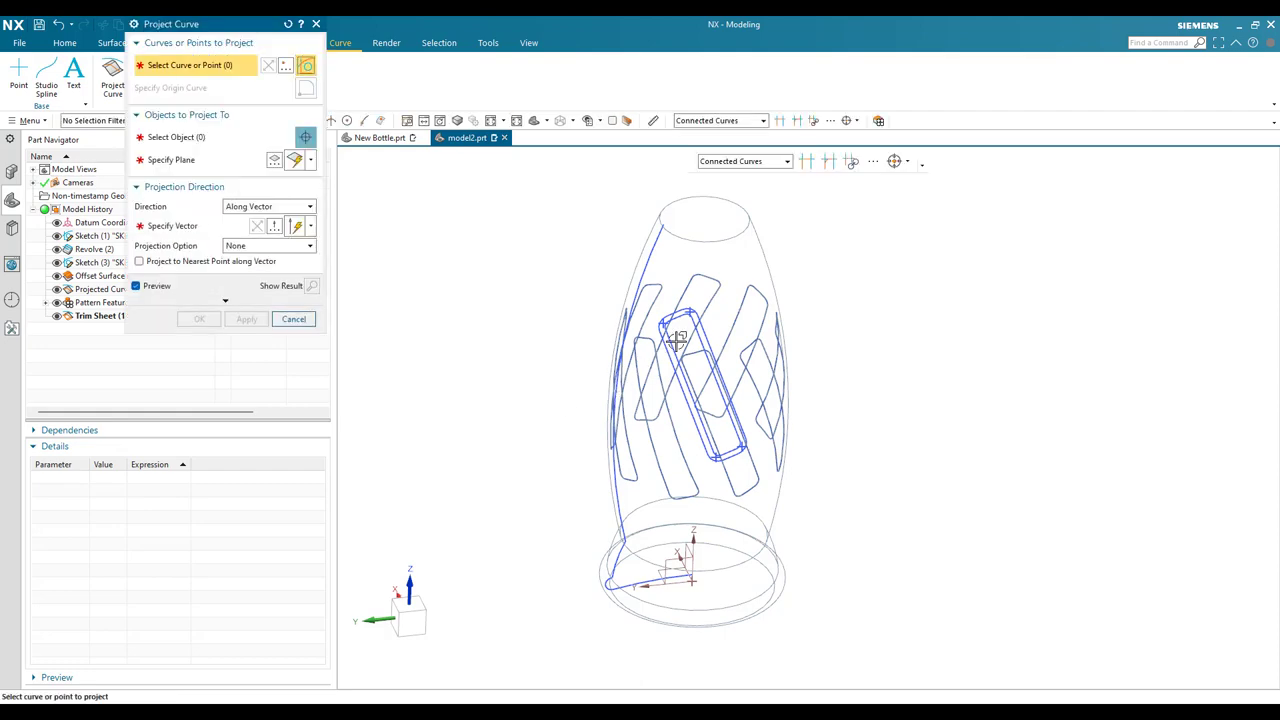
scroll(755, 320, "up", 3)
left_click(755, 322)
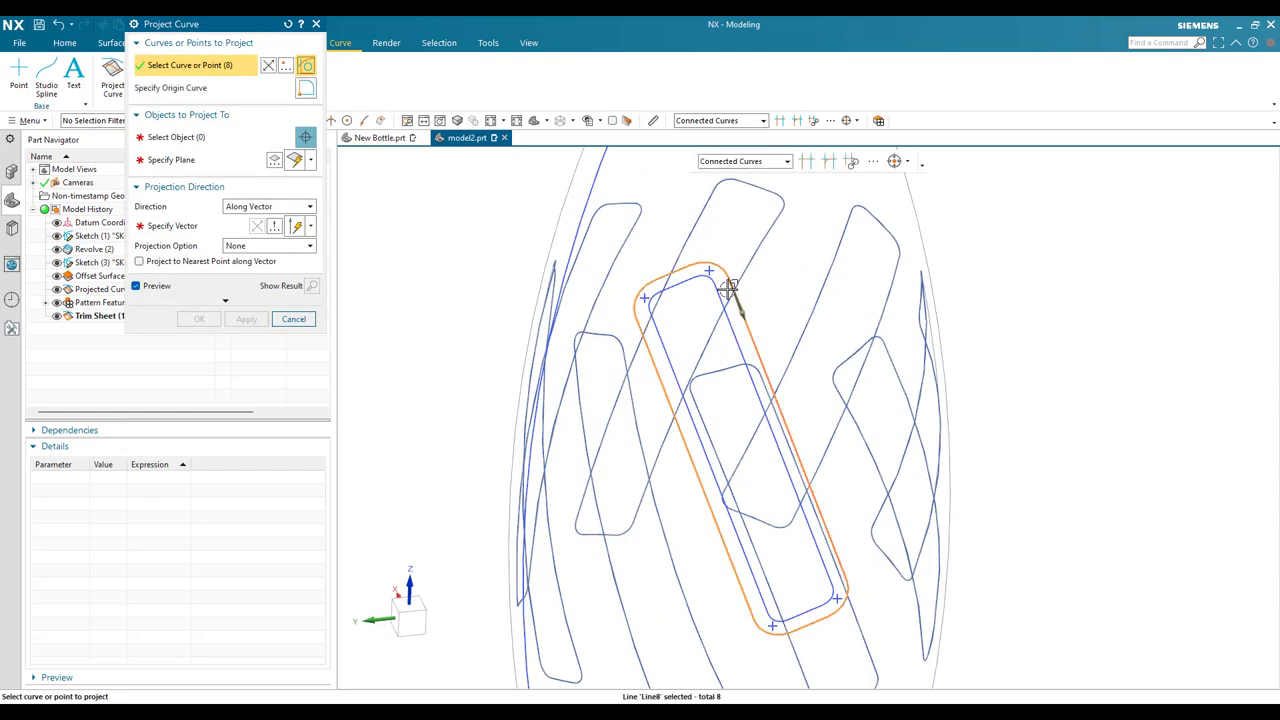
scroll(729, 288, "down", 3)
Project the outer rectangle onto the offset surface's body faces along the X-axis vector
left_click(180, 137)
middle_click_drag(457, 360, 509, 371)
left_click(678, 546)
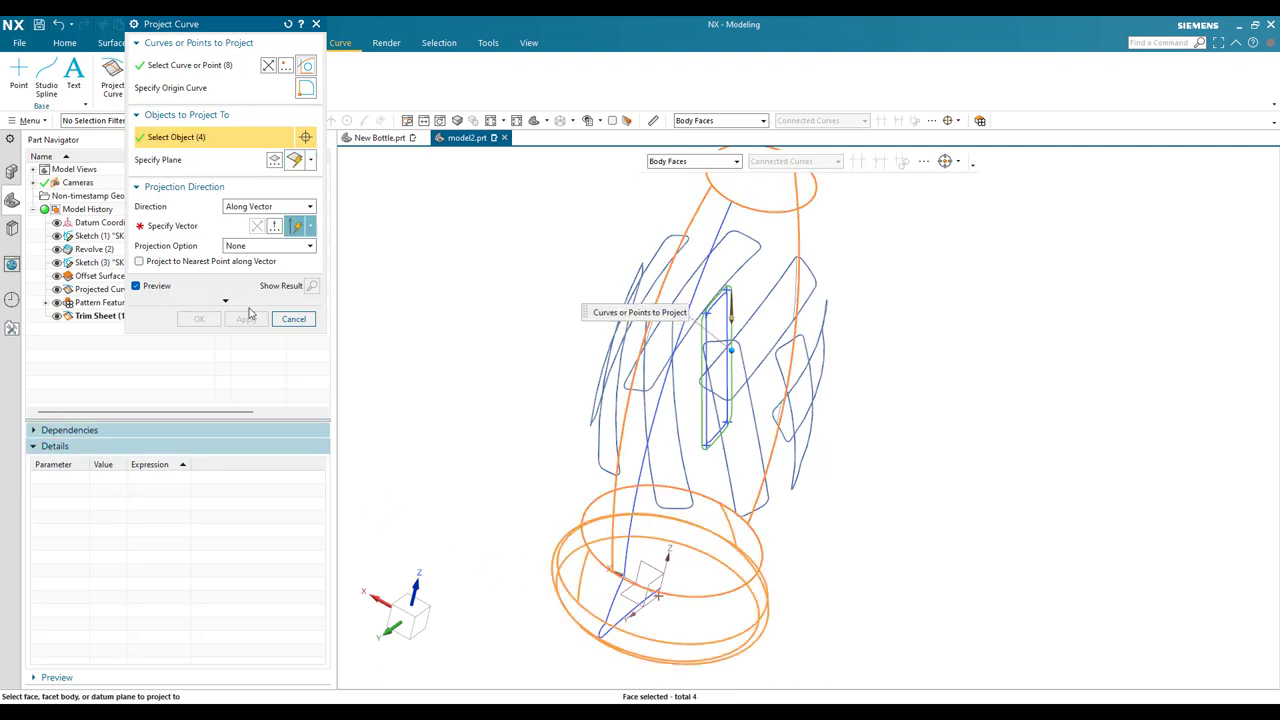
left_click(780, 541)
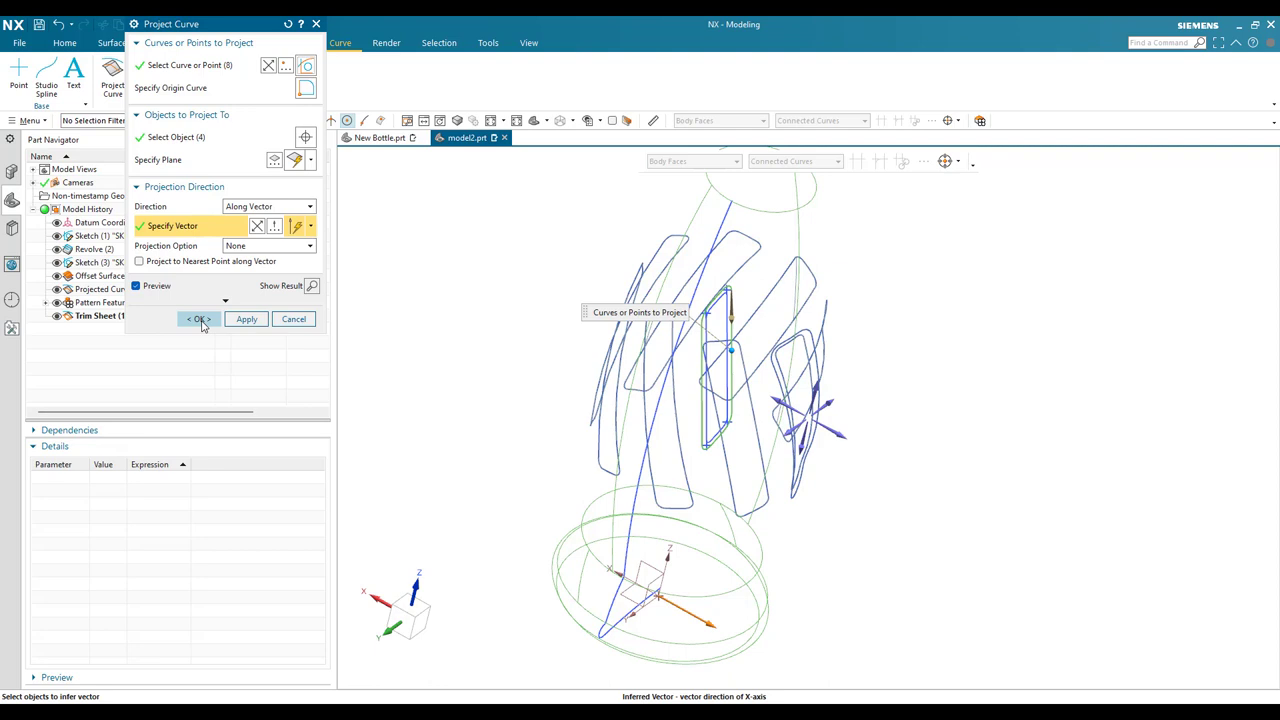
left_click(198, 319)
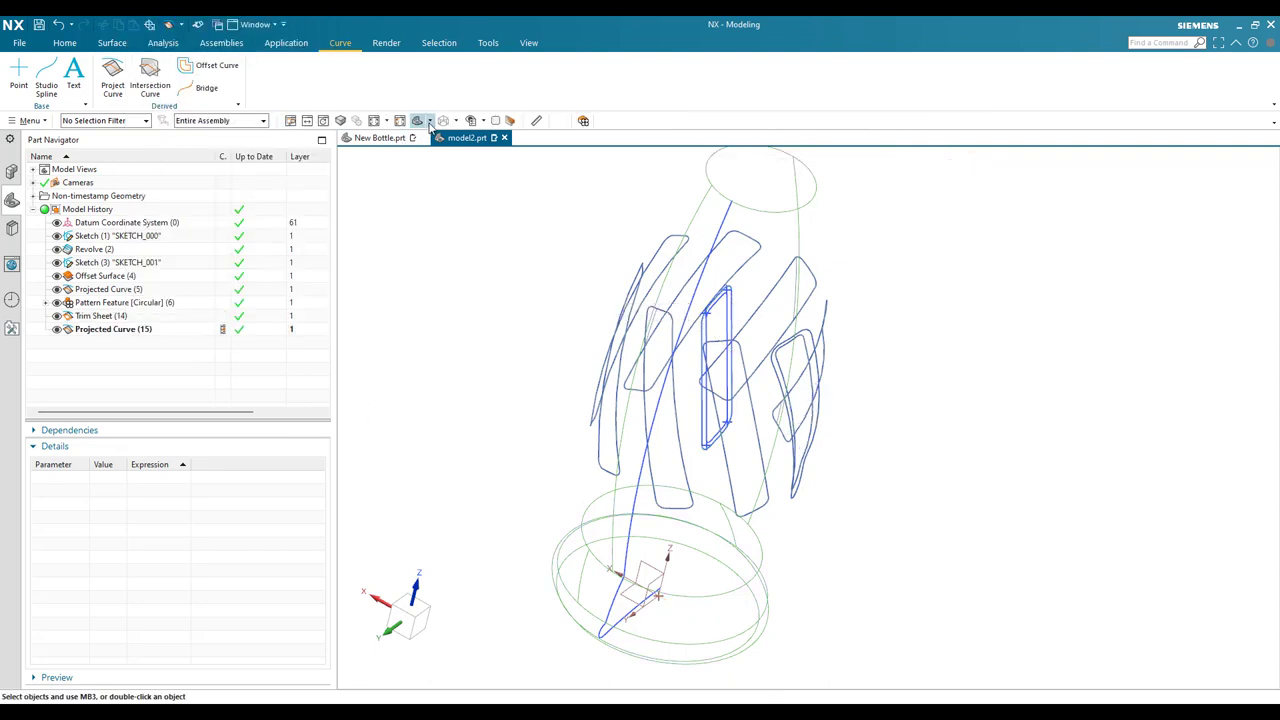
Return the model display to shaded and turn the bottle to face the newly projected curve
left_click(453, 122)
left_click(446, 220)
mouse_move(491, 400)
middle_mouse_down()
mouse_move(466, 337)
mouse_move(471, 389)
mouse_move(483, 374)
mouse_move(434, 389)
mouse_move(447, 399)
middle_mouse_up()
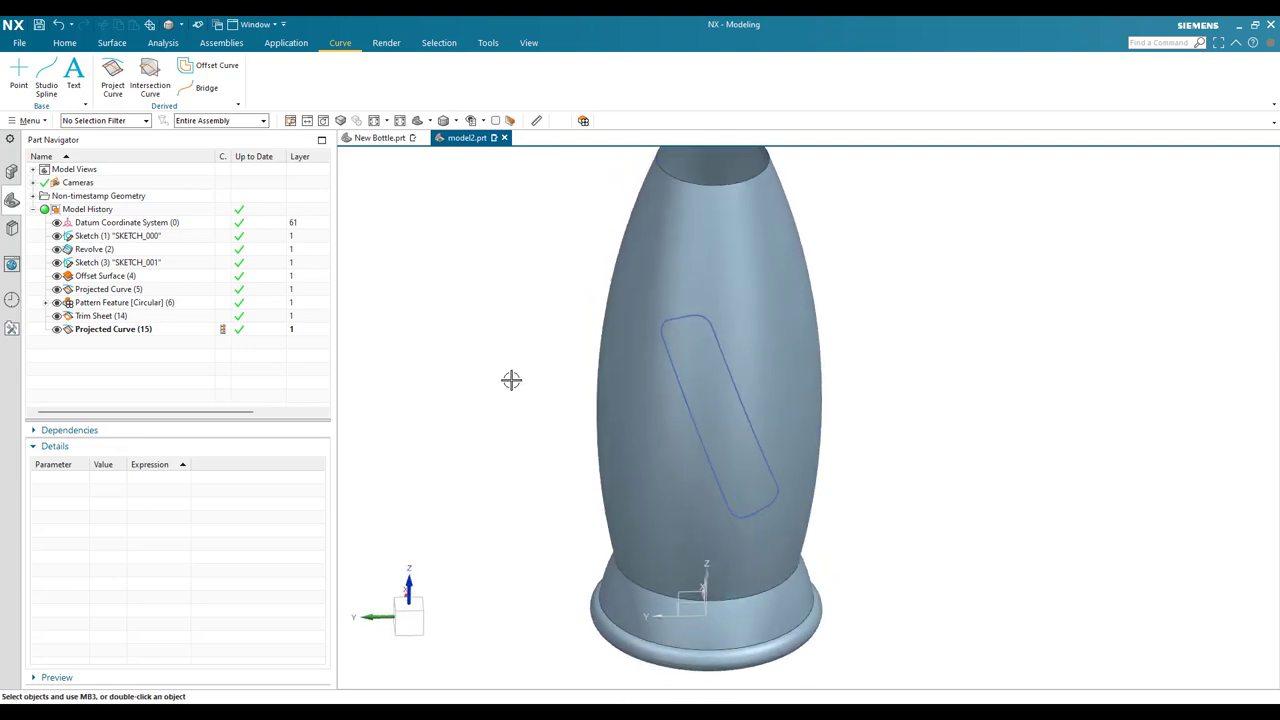
Pattern the projected outer rectangle circularly around the Z-axis, centred on the offset surface's lower circular edge, with count 8 over 360°
left_click(64, 43)
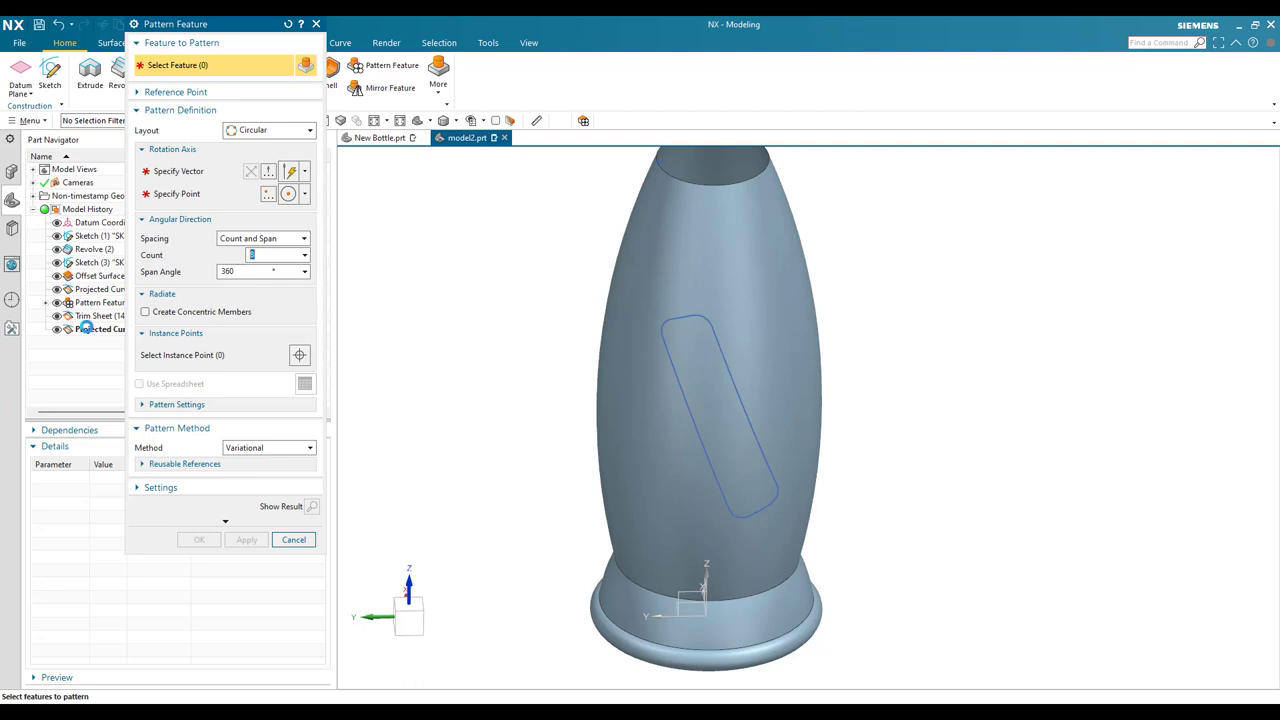
left_click(88, 328)
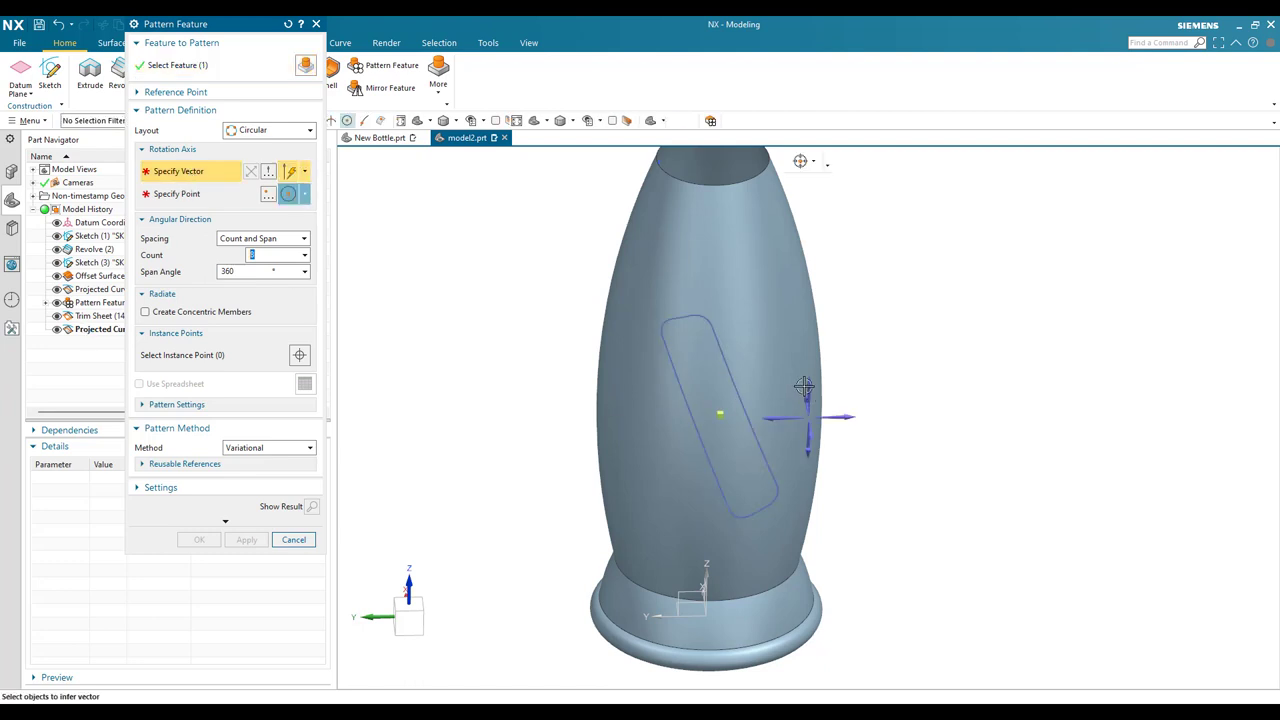
left_click(200, 196)
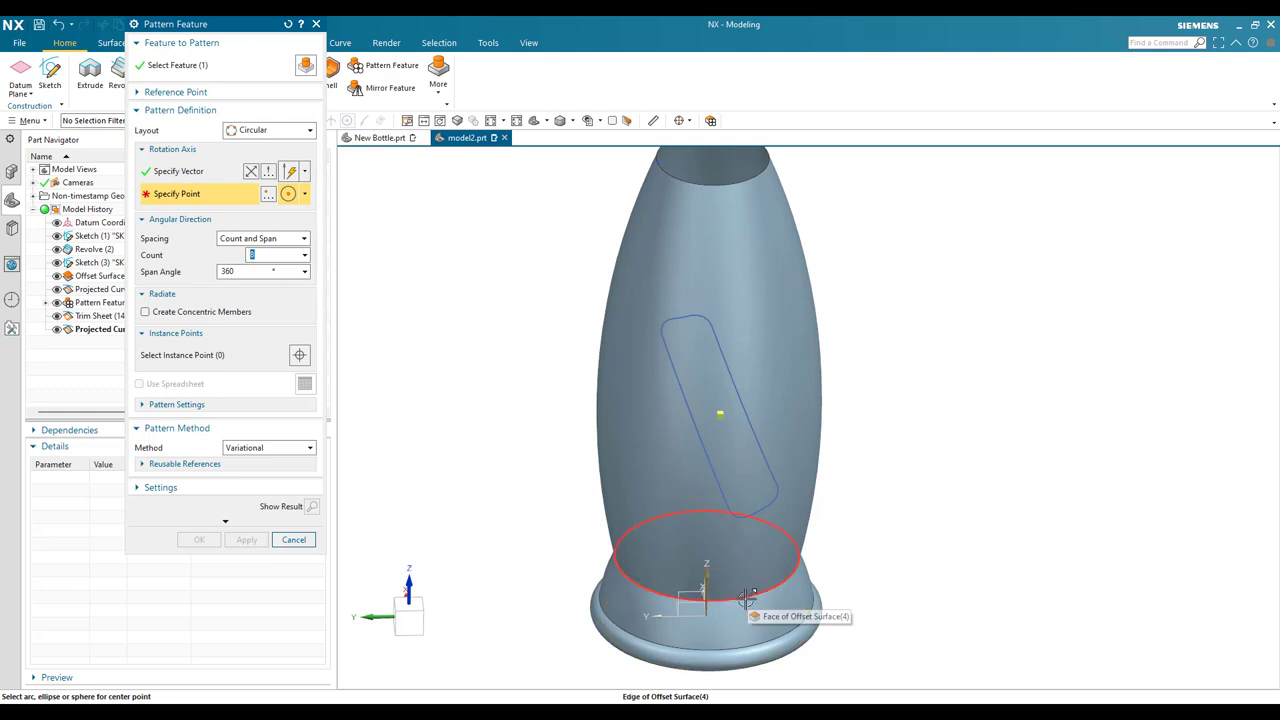
left_click(688, 600)
left_click(201, 544)
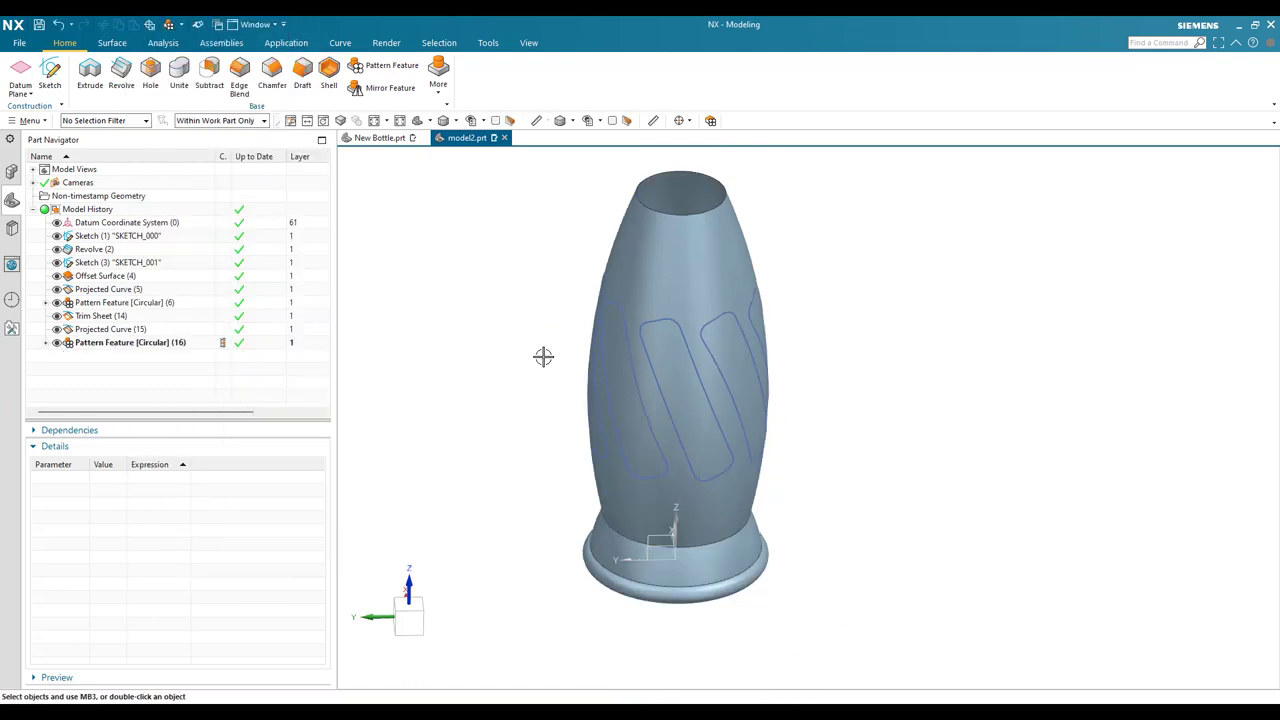
Hide the offset surface and check the trimmed slanted panels against the patterned outer outlines
scroll(543, 357, "down", 2)
mouse_move(534, 374)
middle_mouse_down()
mouse_move(551, 354)
mouse_move(554, 377)
middle_mouse_up()
scroll(554, 377, "up", 2)
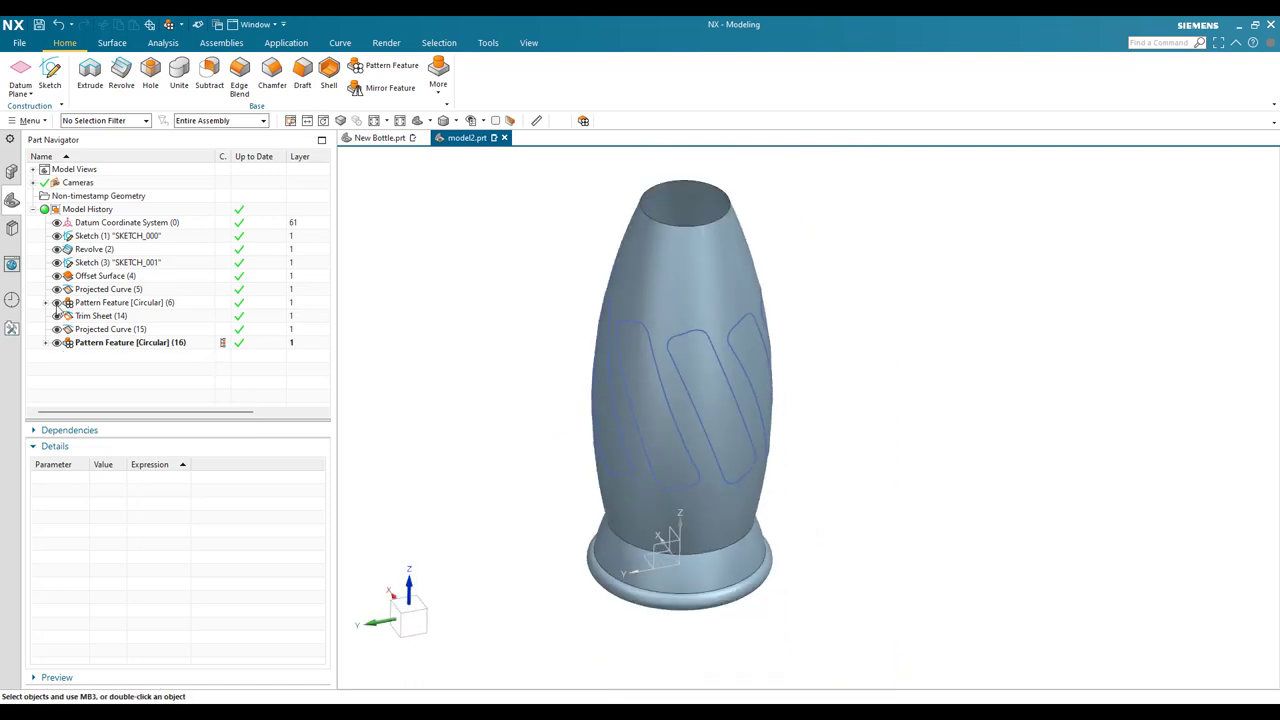
left_click(57, 276)
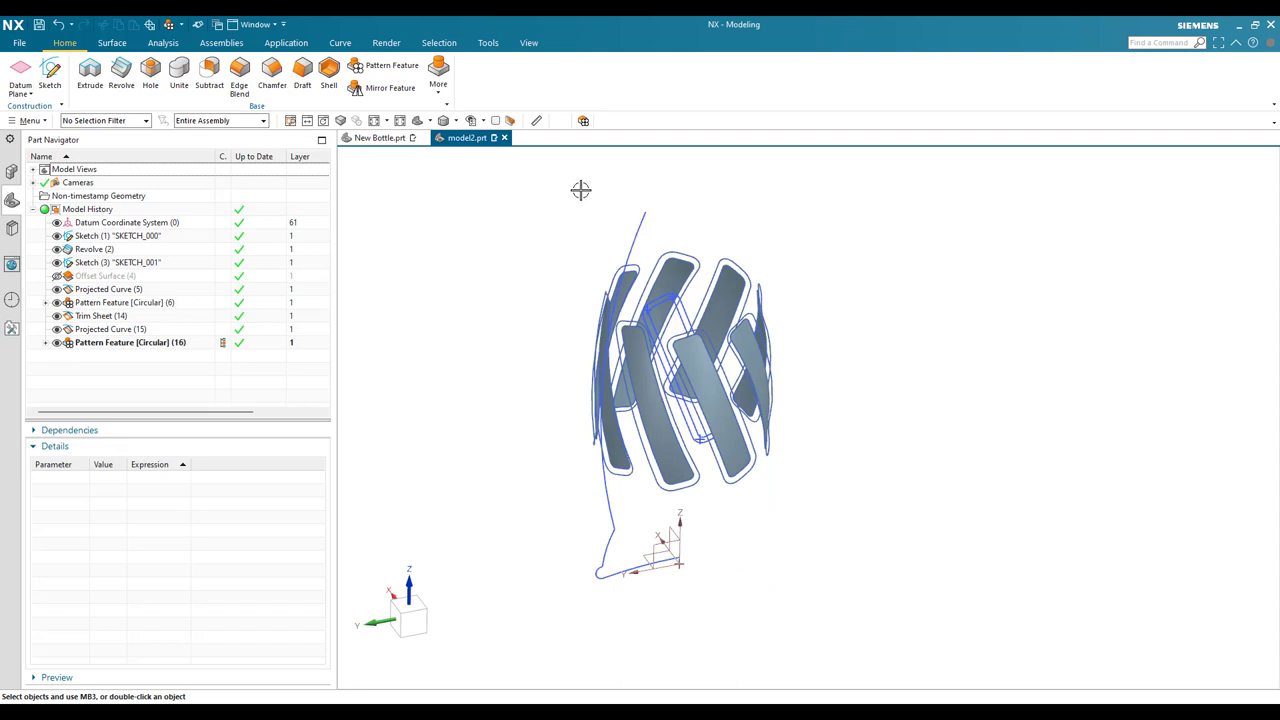
scroll(679, 410, "down", 3)
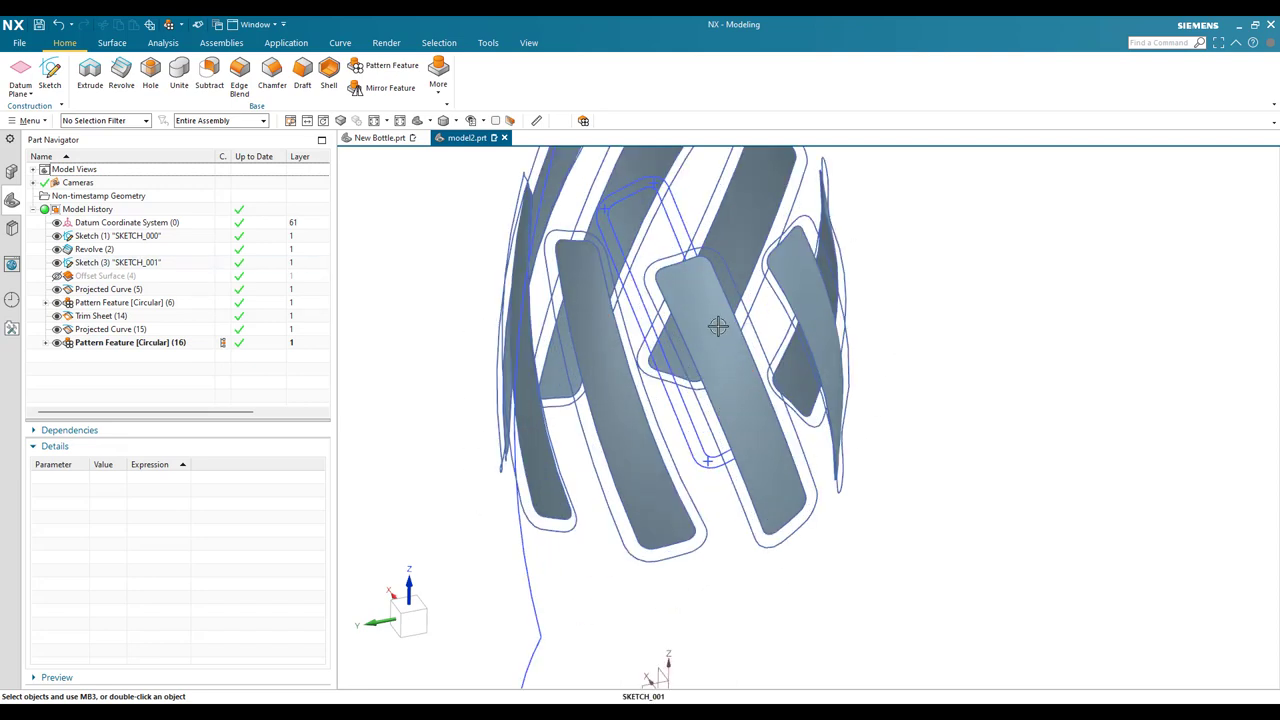
scroll(751, 422, "up", 2)
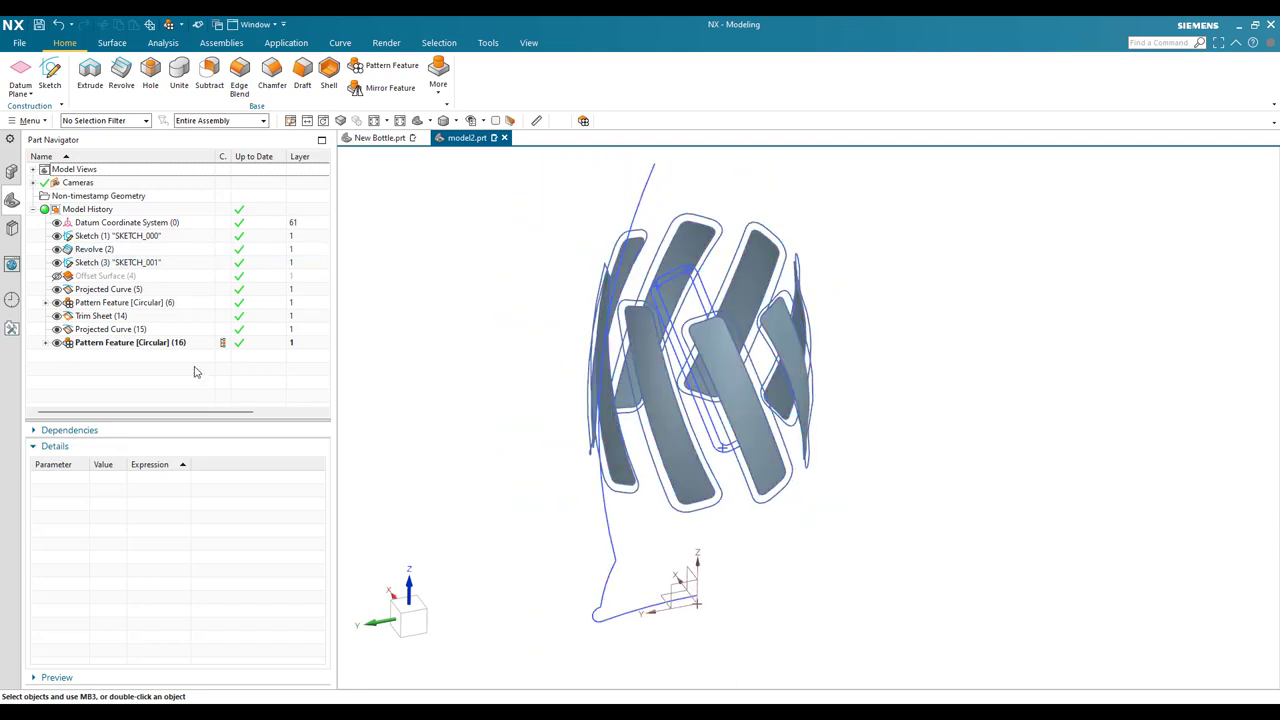
Show the offset surface and trim it with all the patterned outer outlines, keeping the region outside the slanted panels
left_click(57, 276)
scroll(690, 380, "up", 2)
scroll(703, 386, "down", 3)
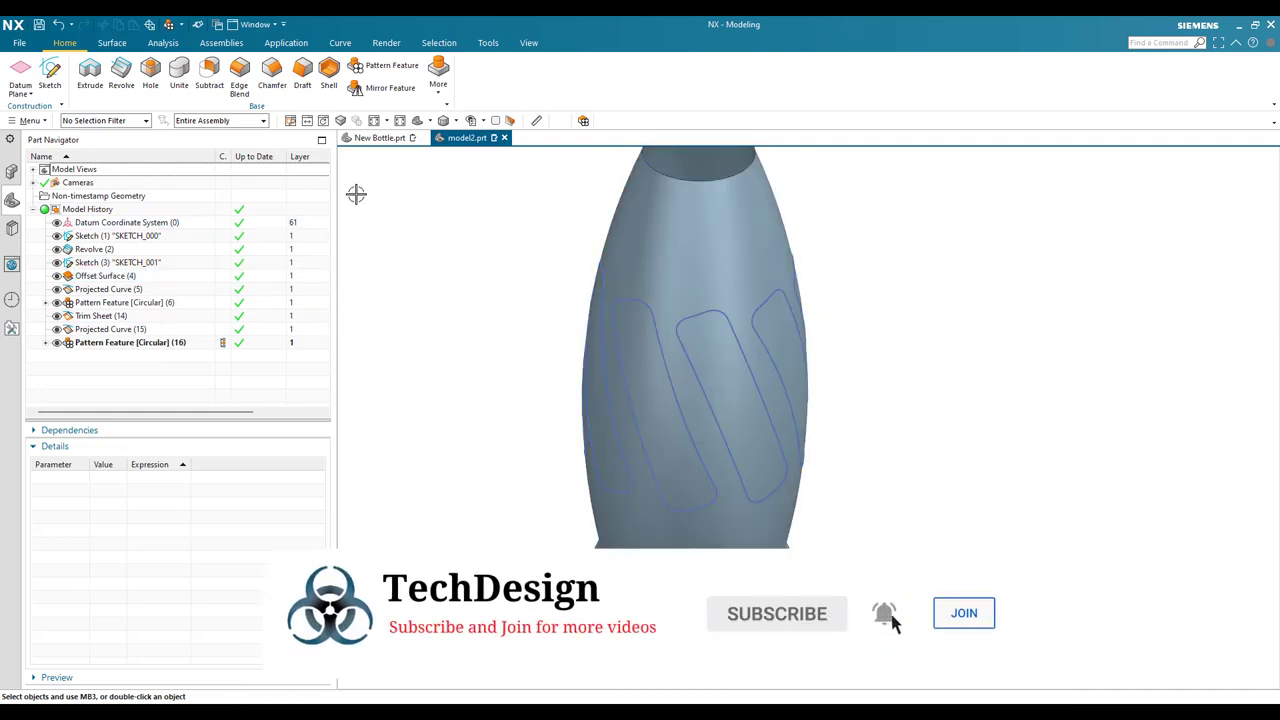
left_click(116, 44)
left_click(333, 88)
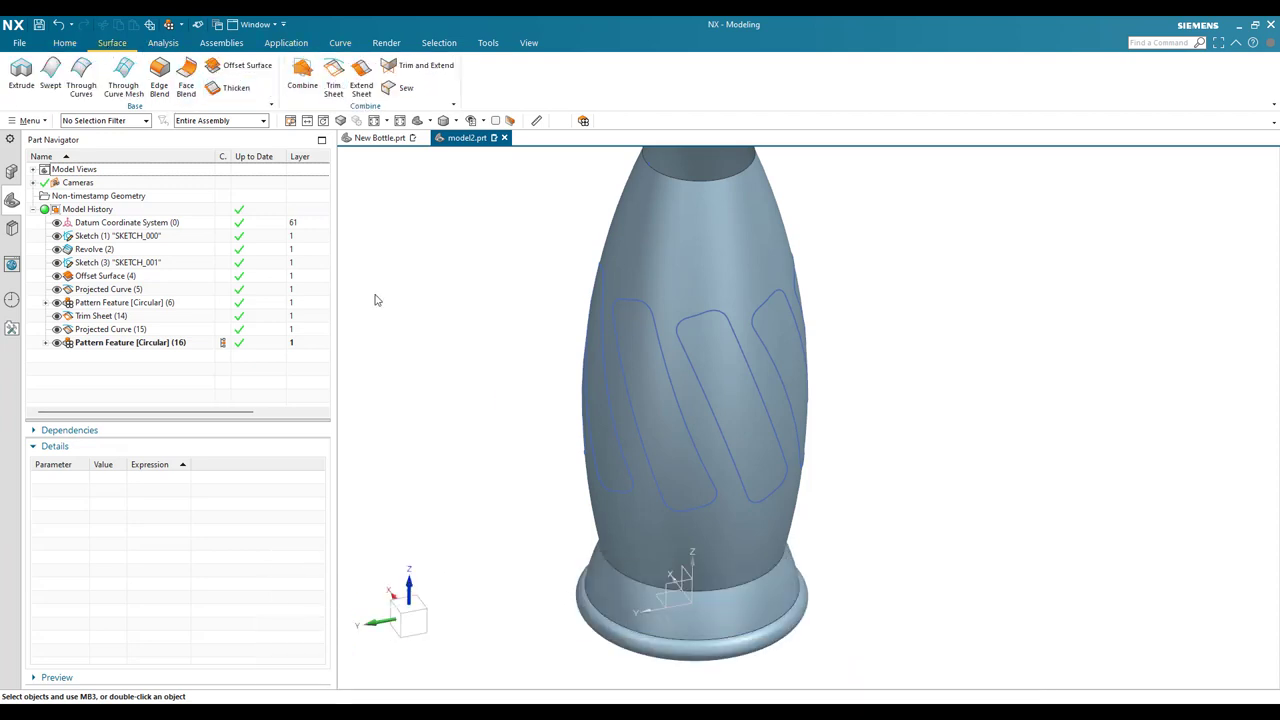
left_click(712, 252)
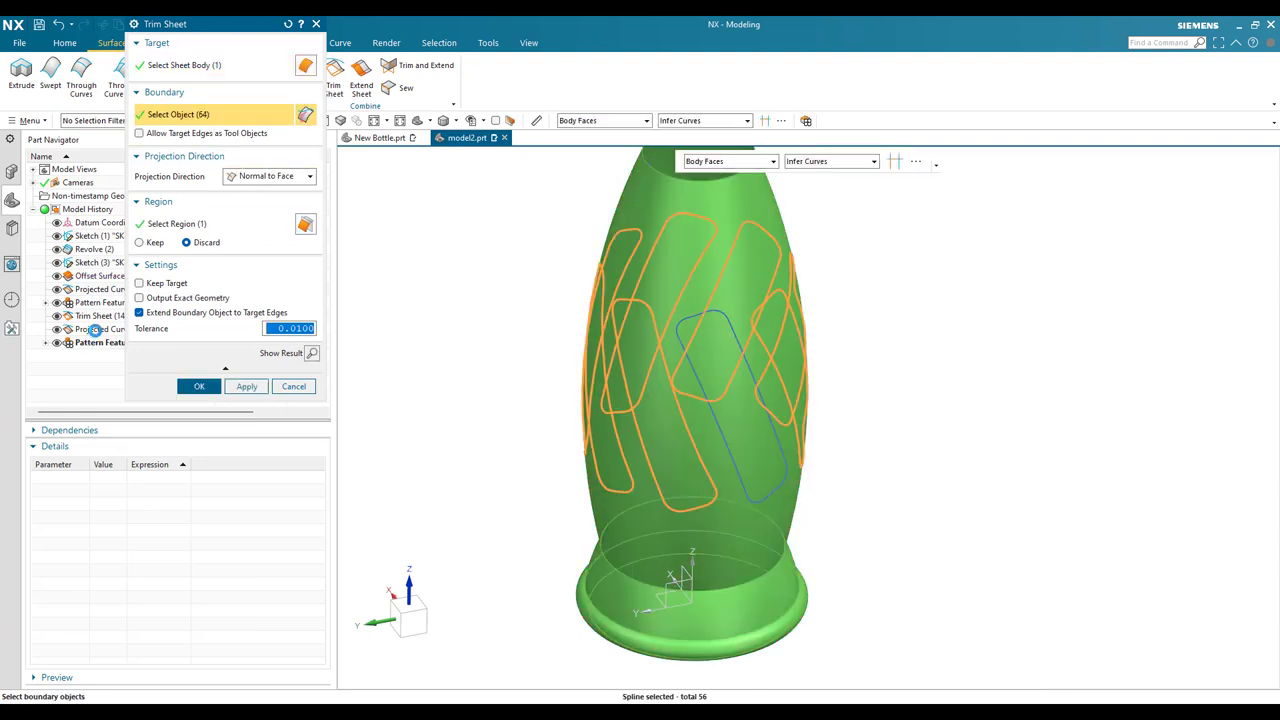
left_click(210, 228)
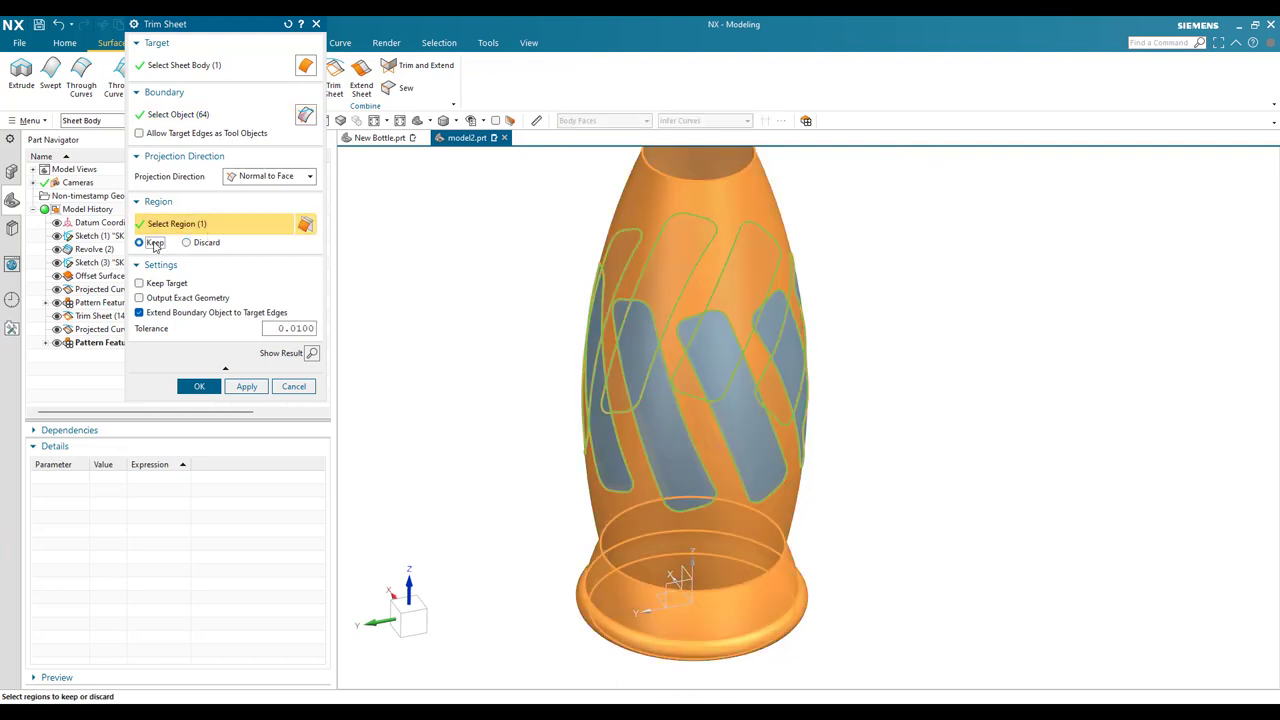
left_click(202, 389)
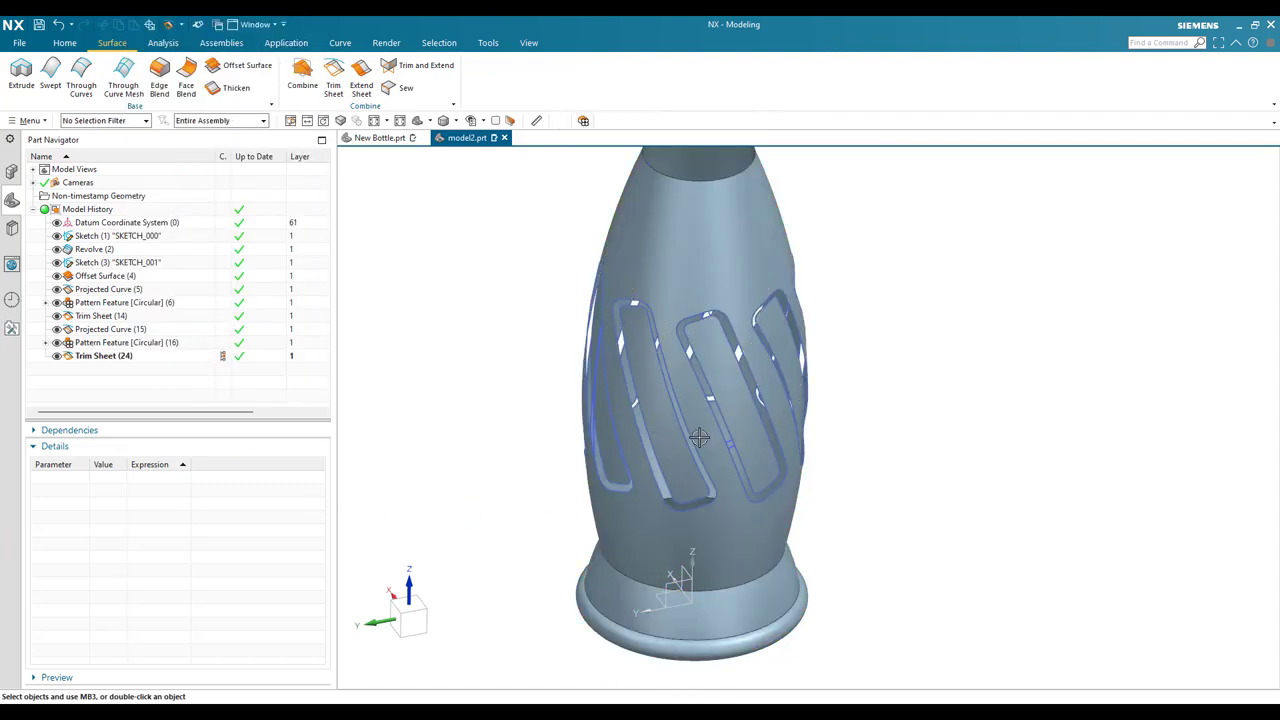
Examine the gaps between the trimmed outer surface and the recessed slanted panels around the bottle
scroll(743, 391, "up", 2)
scroll(743, 391, "down", 3)
middle_click_drag(729, 401, 723, 440)
scroll(727, 410, "up", 3)
scroll(720, 382, "down", 1)
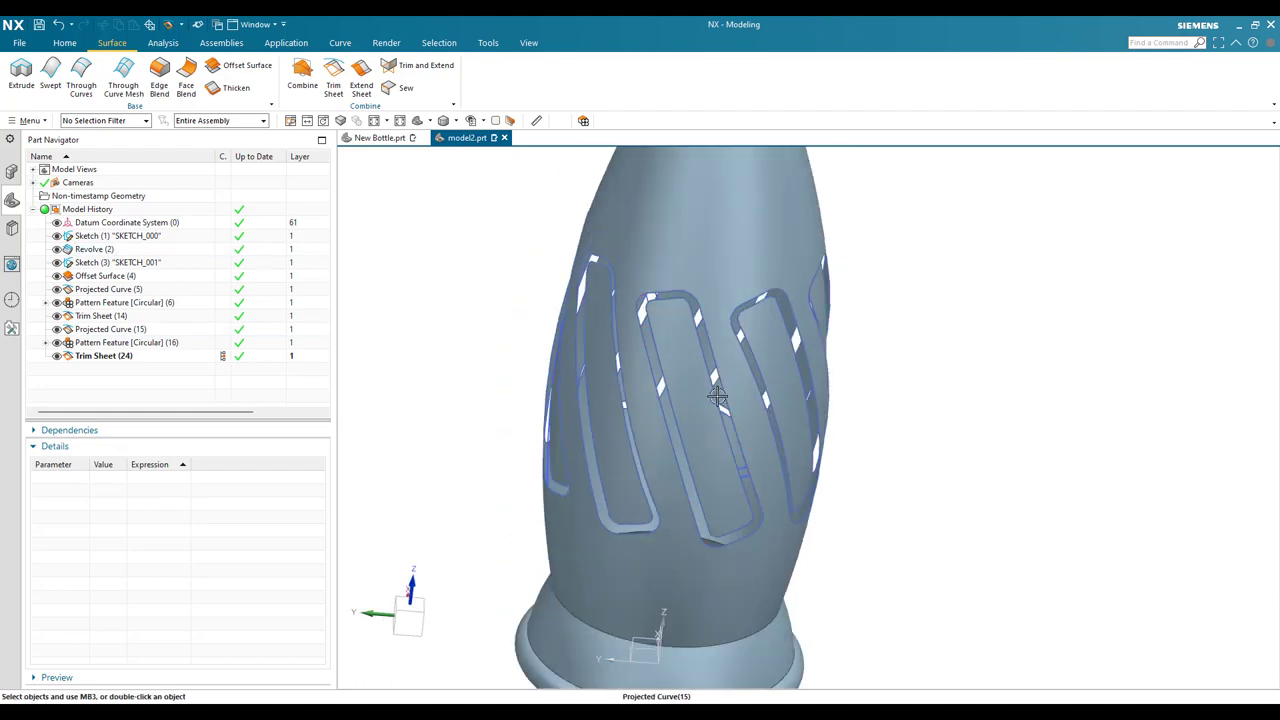
scroll(711, 383, "up", 4)
scroll(752, 480, "down", 5)
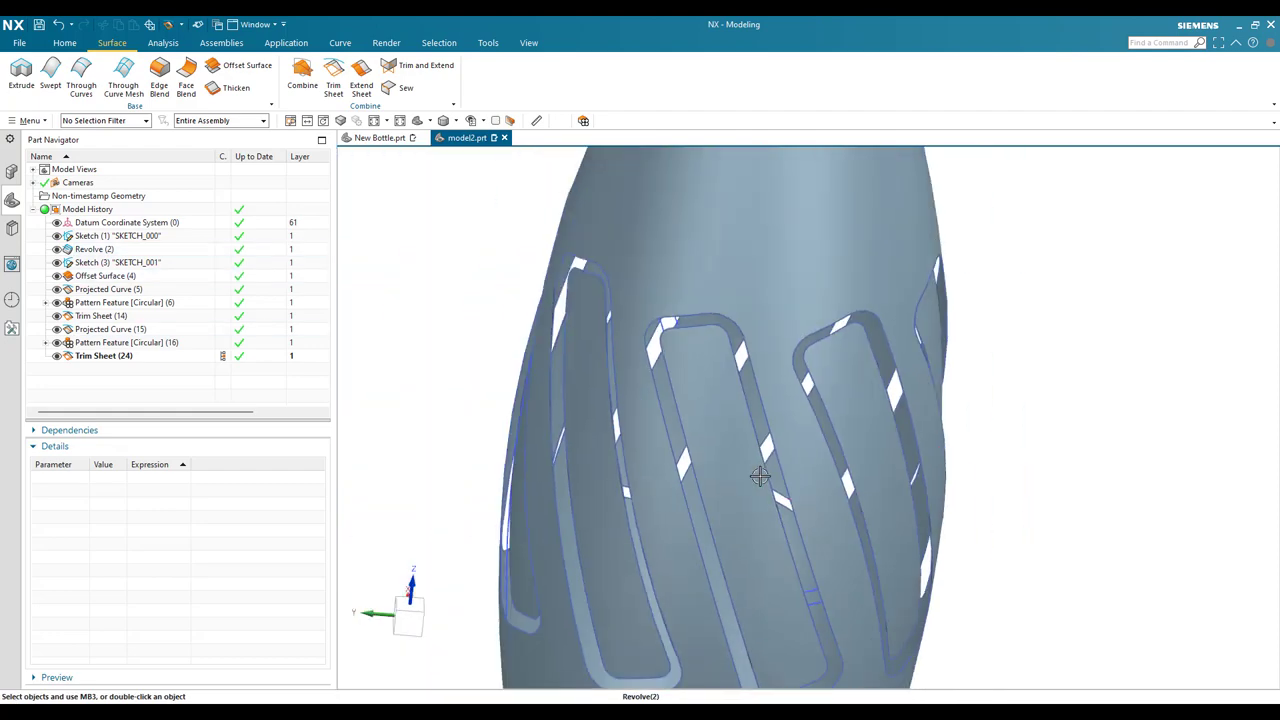
middle_click_drag(763, 492, 432, 341)
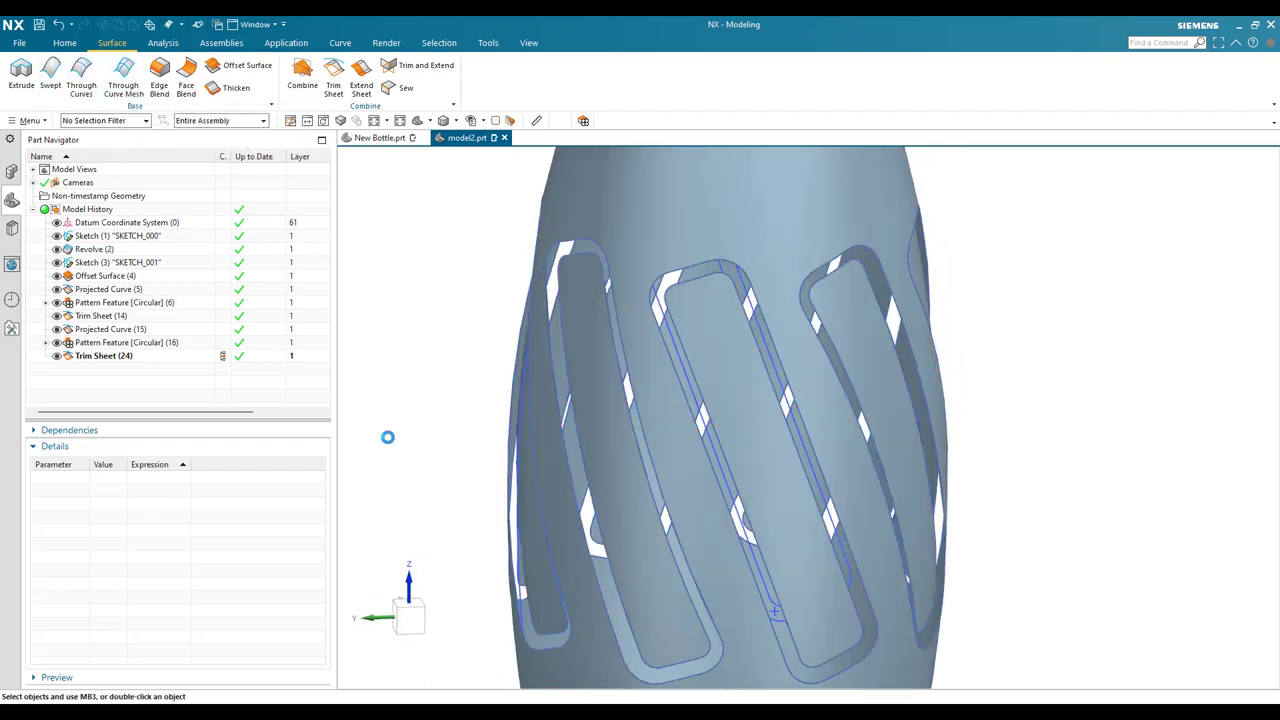
Create a Through Curves surface between the outer and inner outlines of one slanted panel, with the body type set to Sheet
scroll(745, 330, "up", 5)
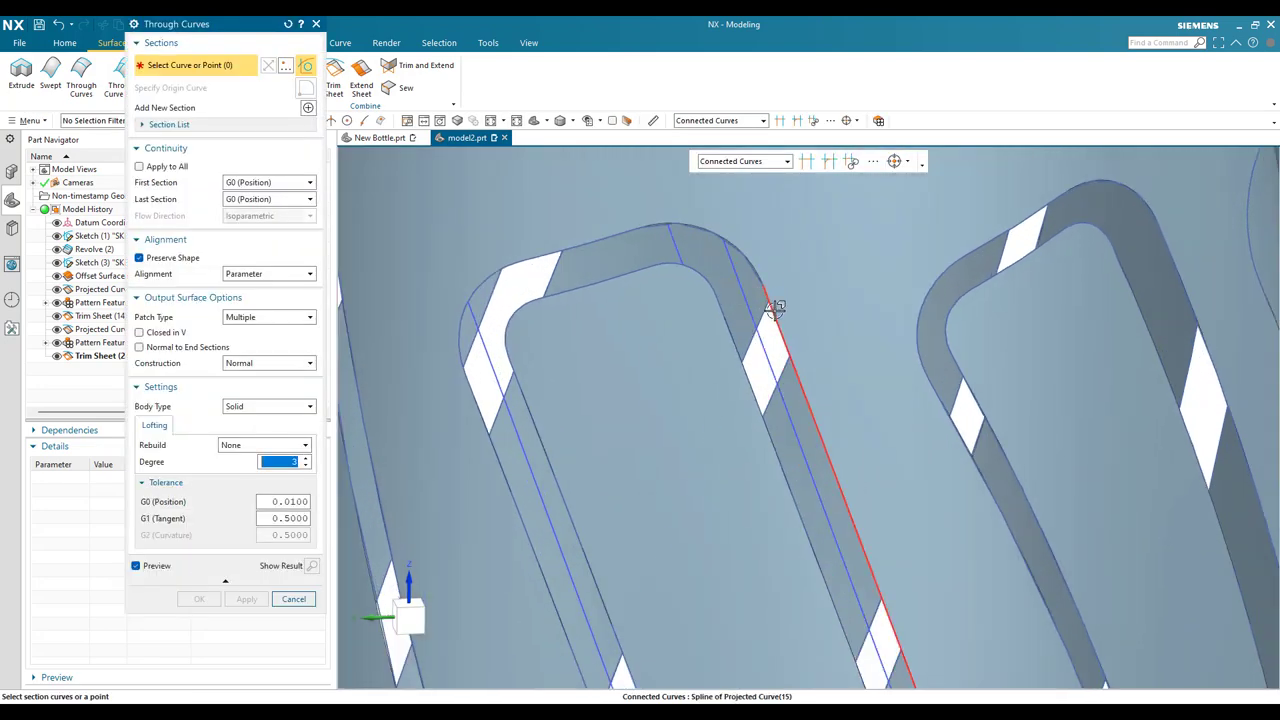
left_click(760, 322)
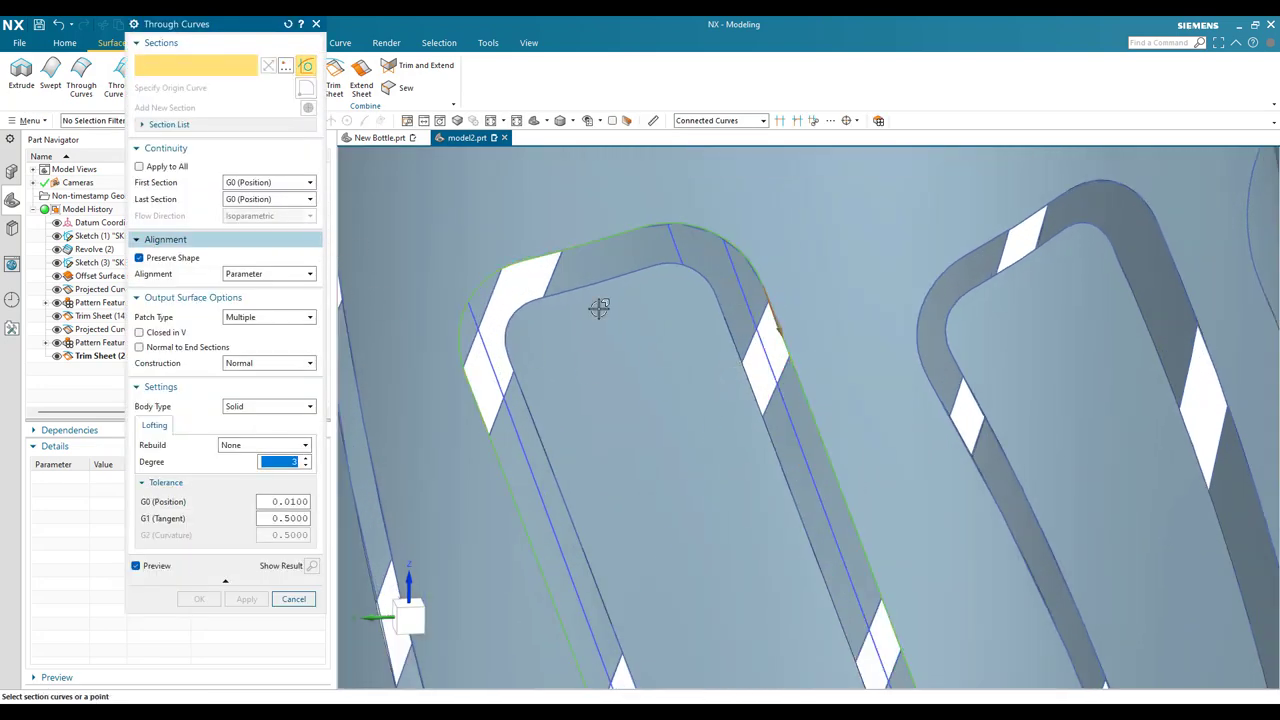
left_click(700, 363)
scroll(695, 385, "down", 4)
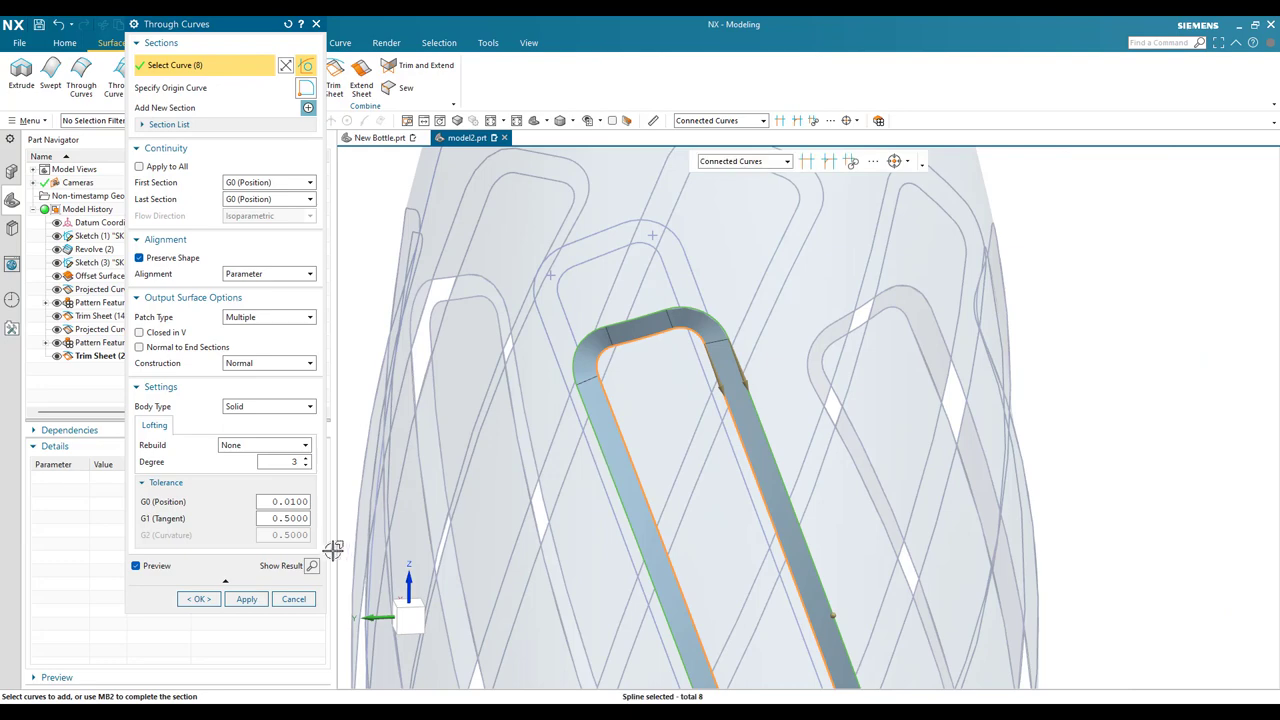
left_click(264, 407)
left_click(263, 432)
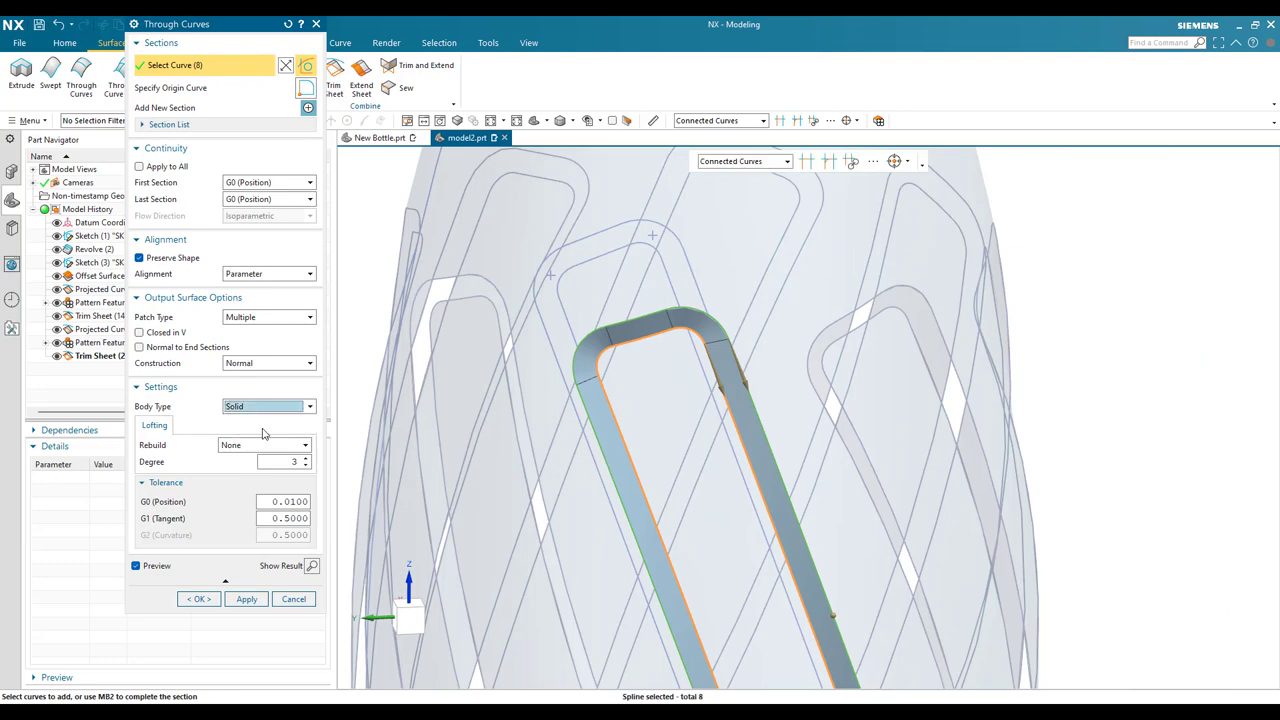
left_click(266, 407)
left_click(252, 433)
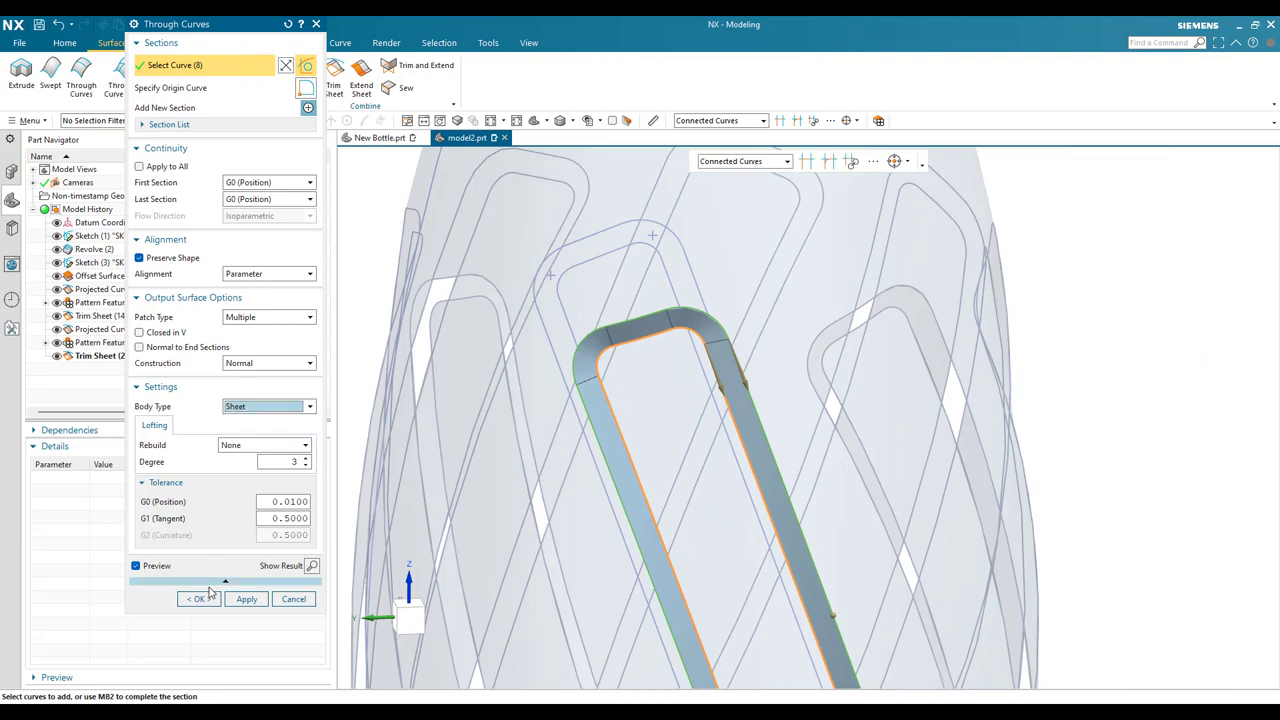
left_click(240, 599)
scroll(596, 397, "down", 5)
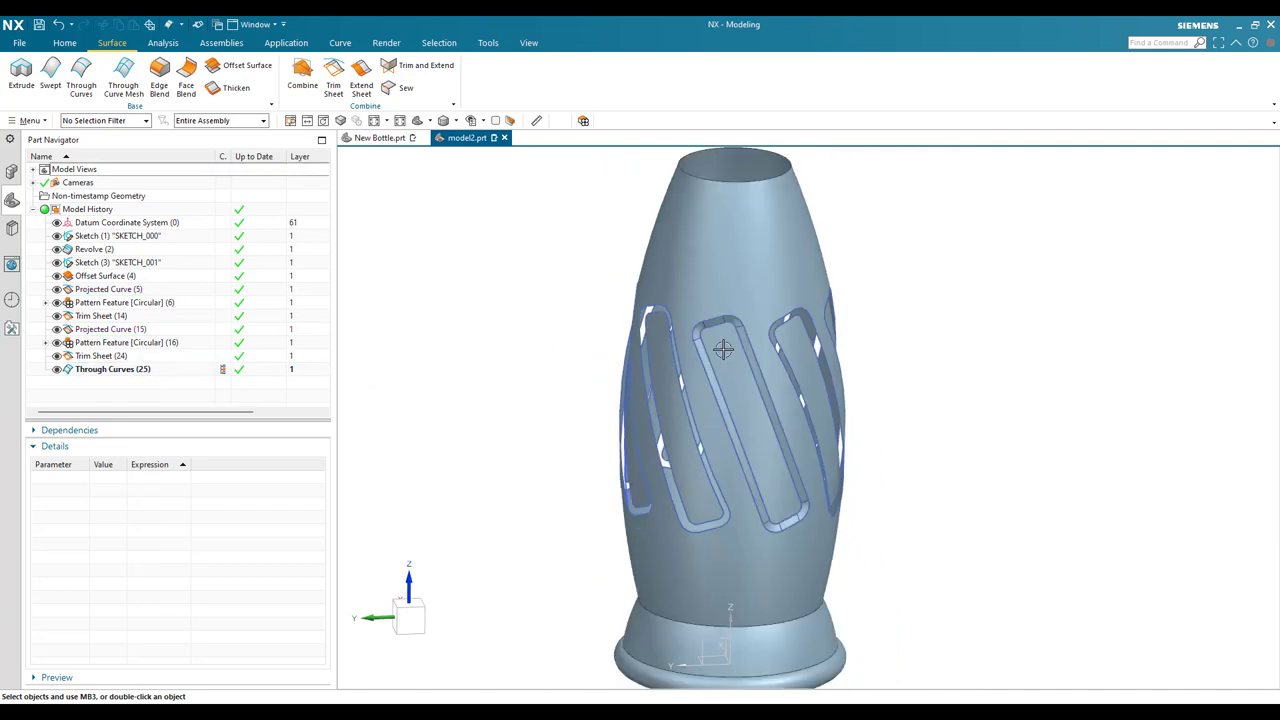
Pattern the Through Curves surface circularly around the Z-axis, centred on the lower circular edge, with count 8 over 360°
left_click(64, 42)
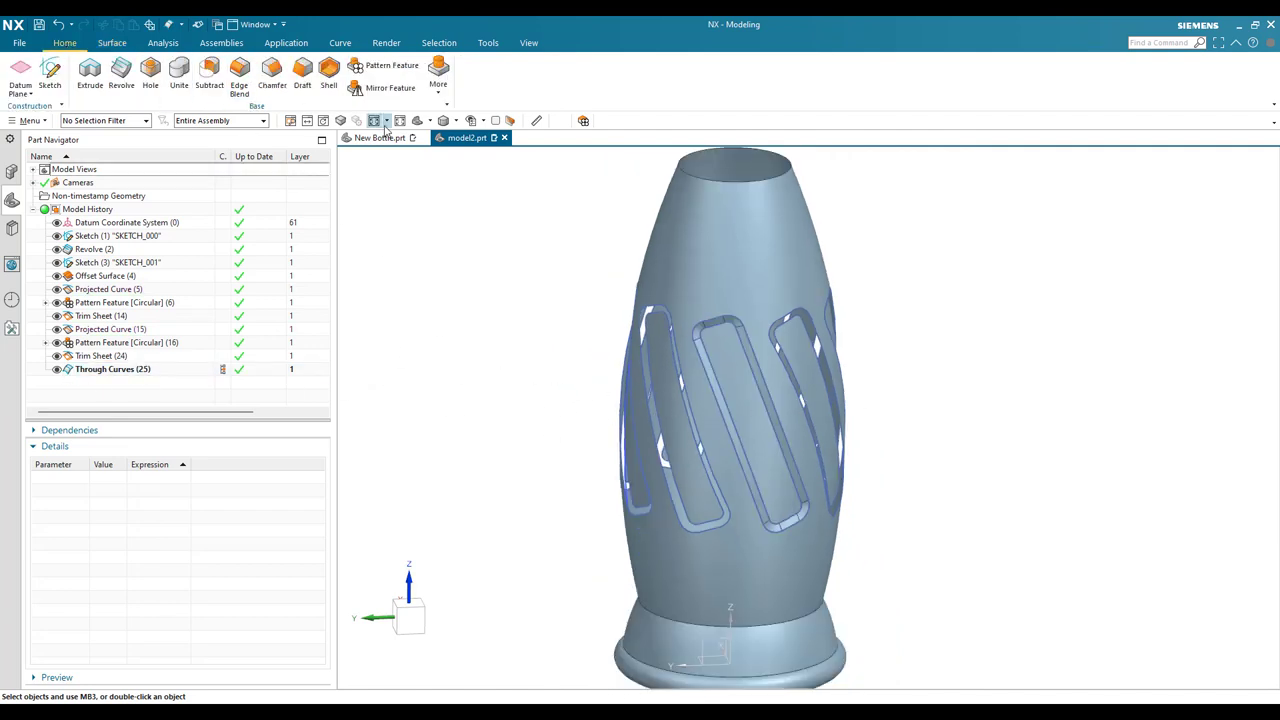
left_click(390, 66)
left_click(100, 372)
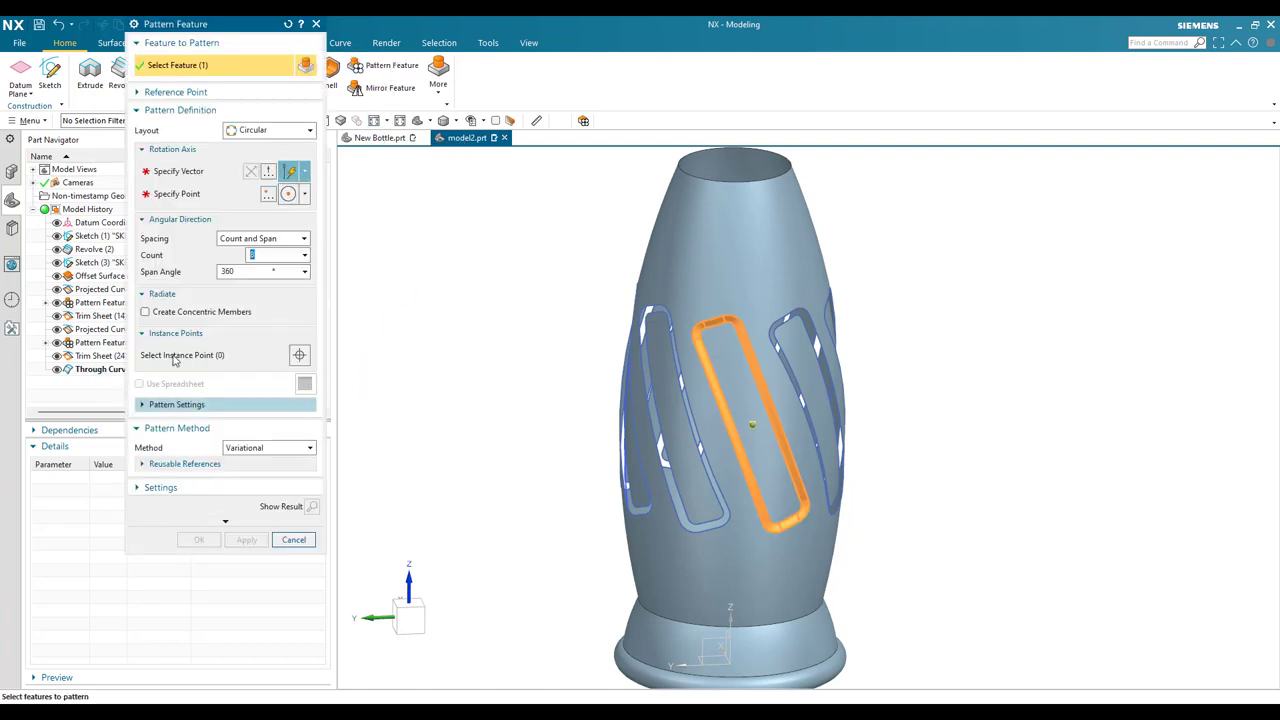
left_click(178, 171)
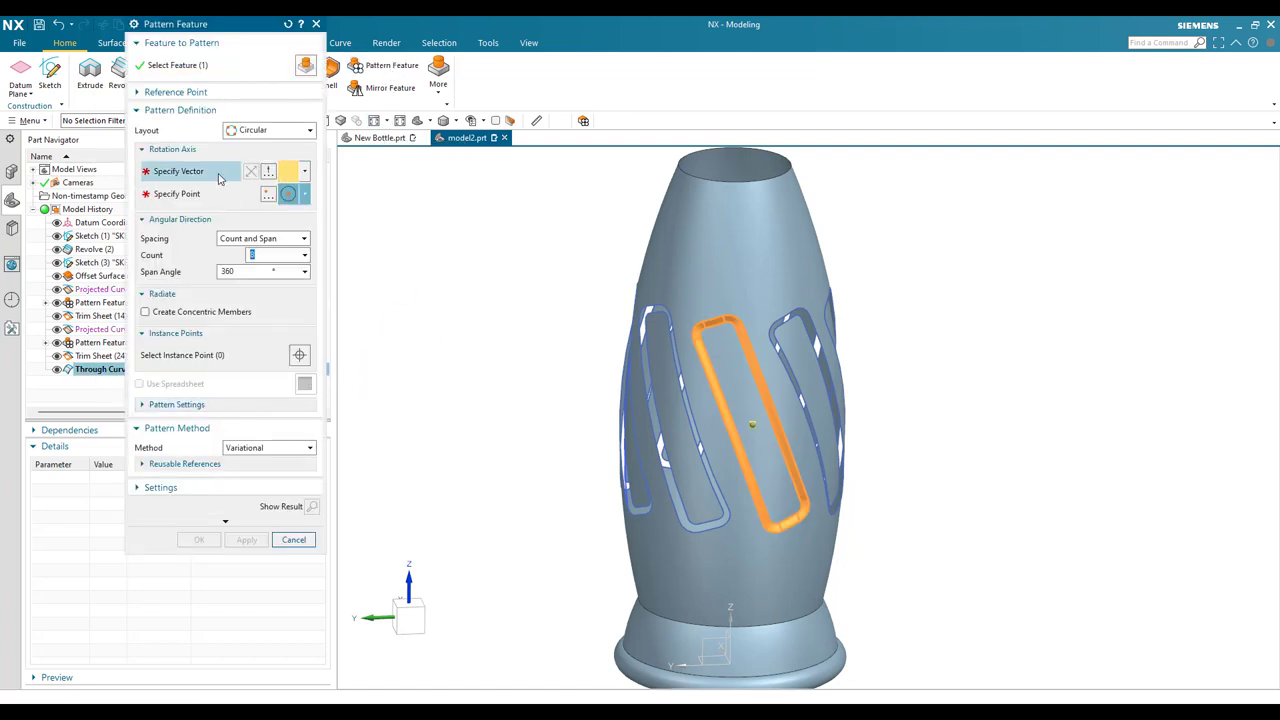
left_click(815, 385)
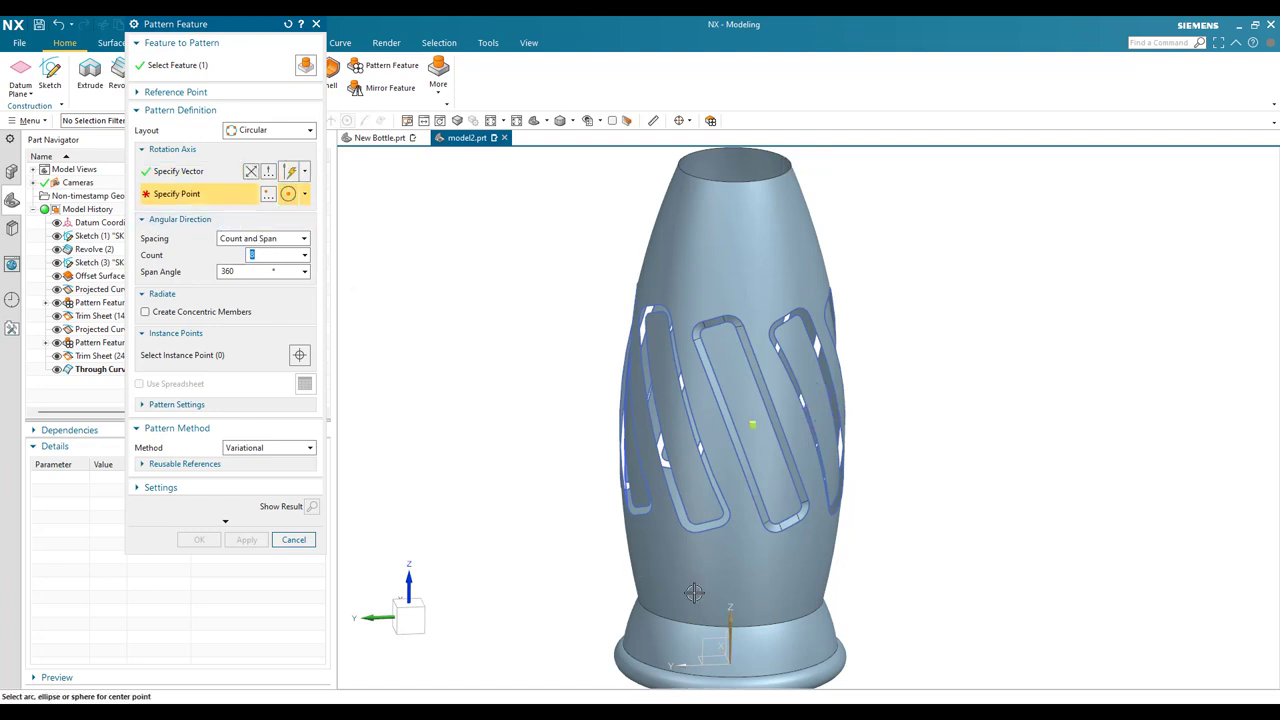
left_click(777, 624)
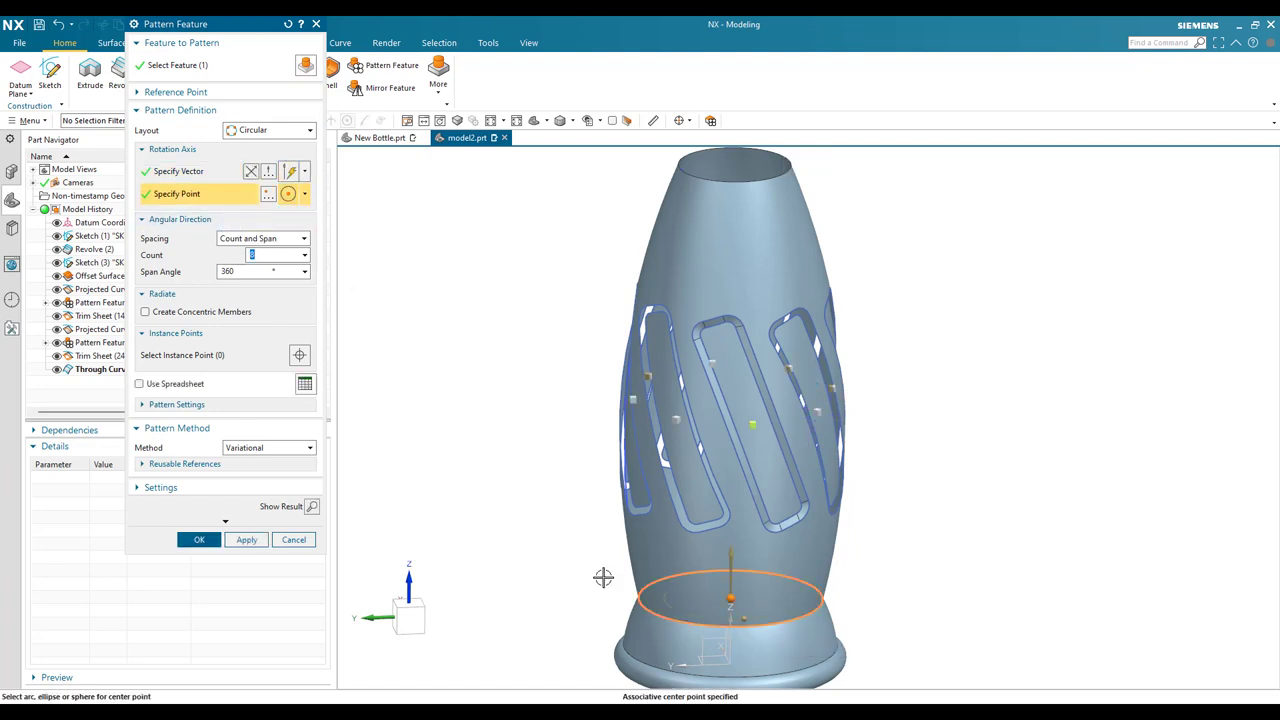
left_click(199, 539)
Close the bottle's open top with a bounded plane on its circular edge
middle_click_drag(722, 500, 665, 450)
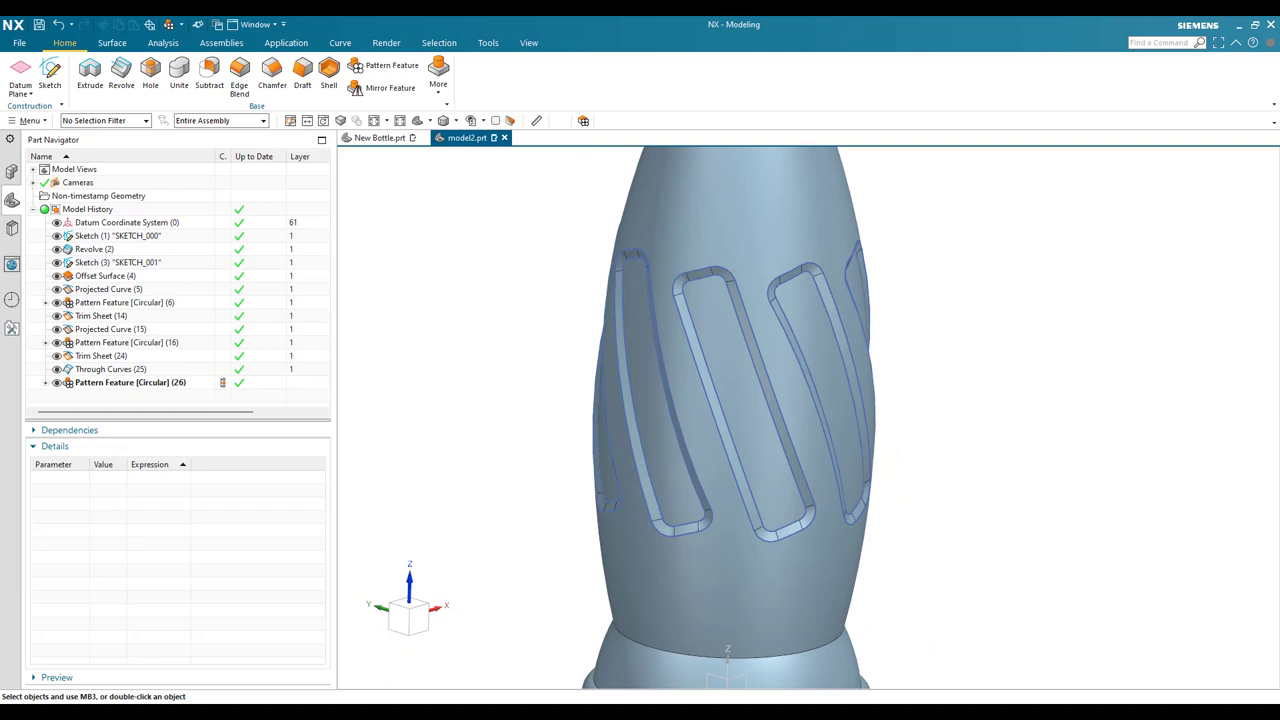
middle_click_drag(806, 531, 811, 304)
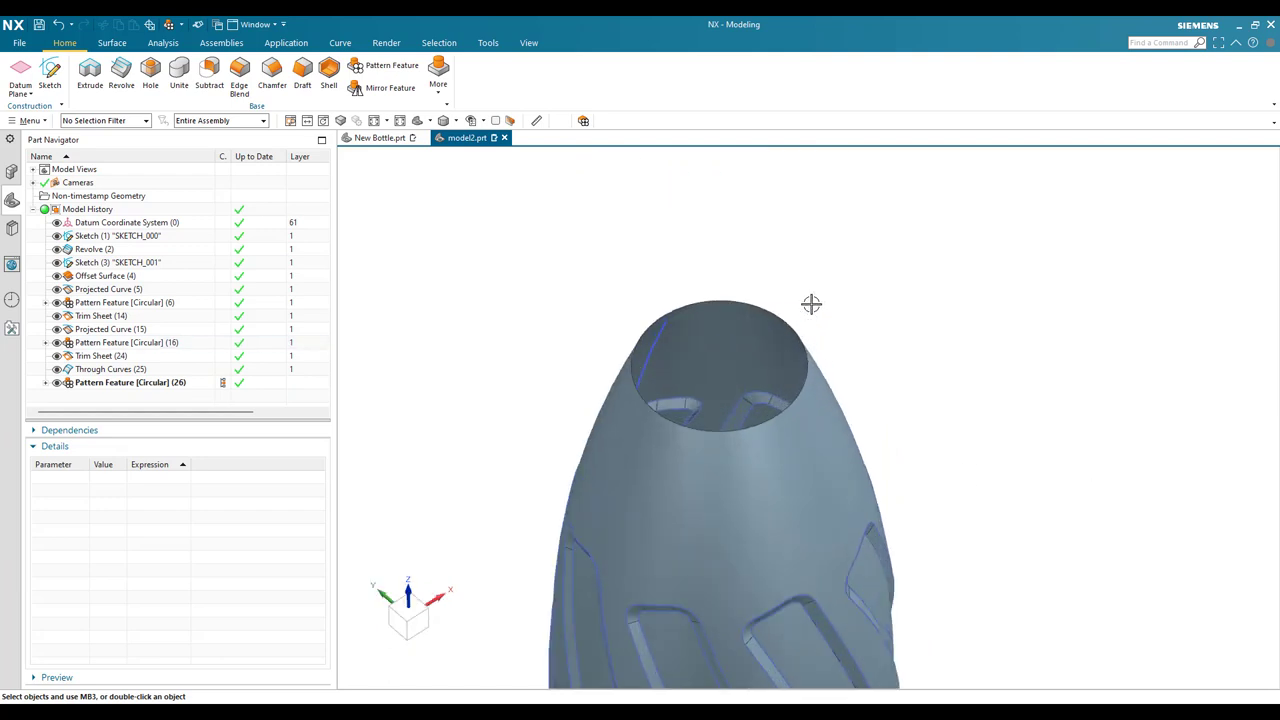
left_click(28, 120)
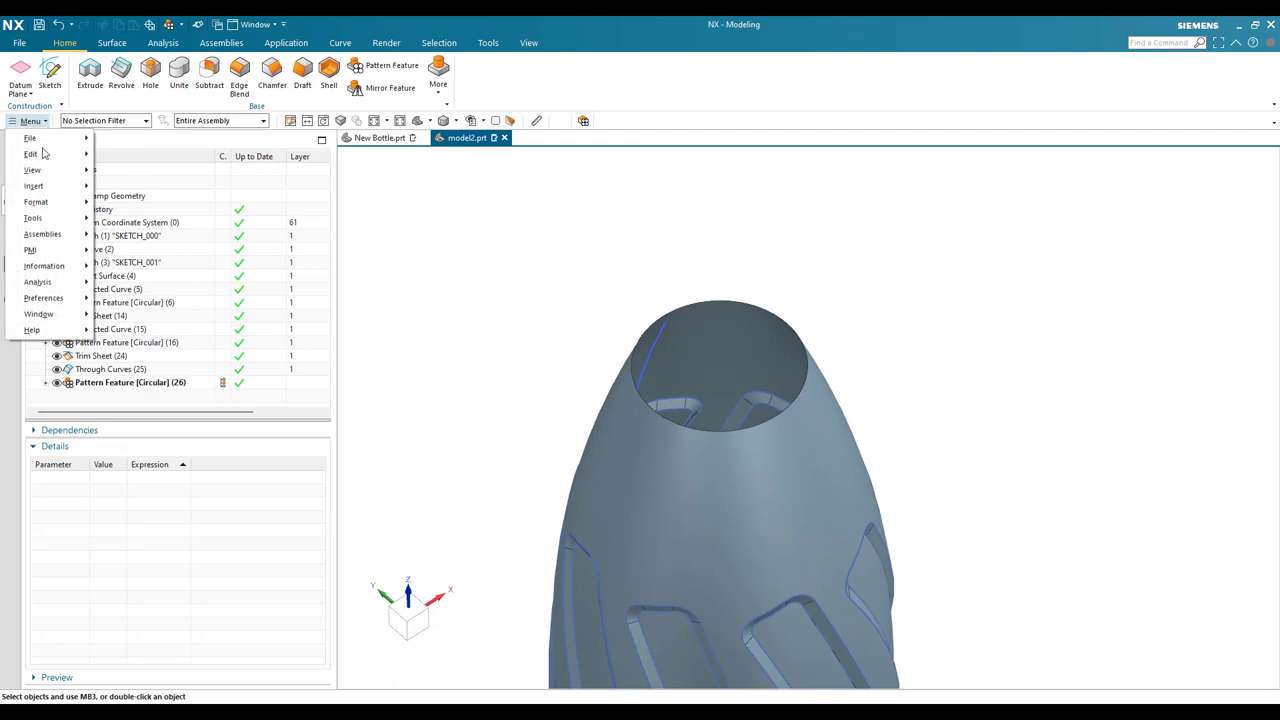
mouse_move(53, 188)
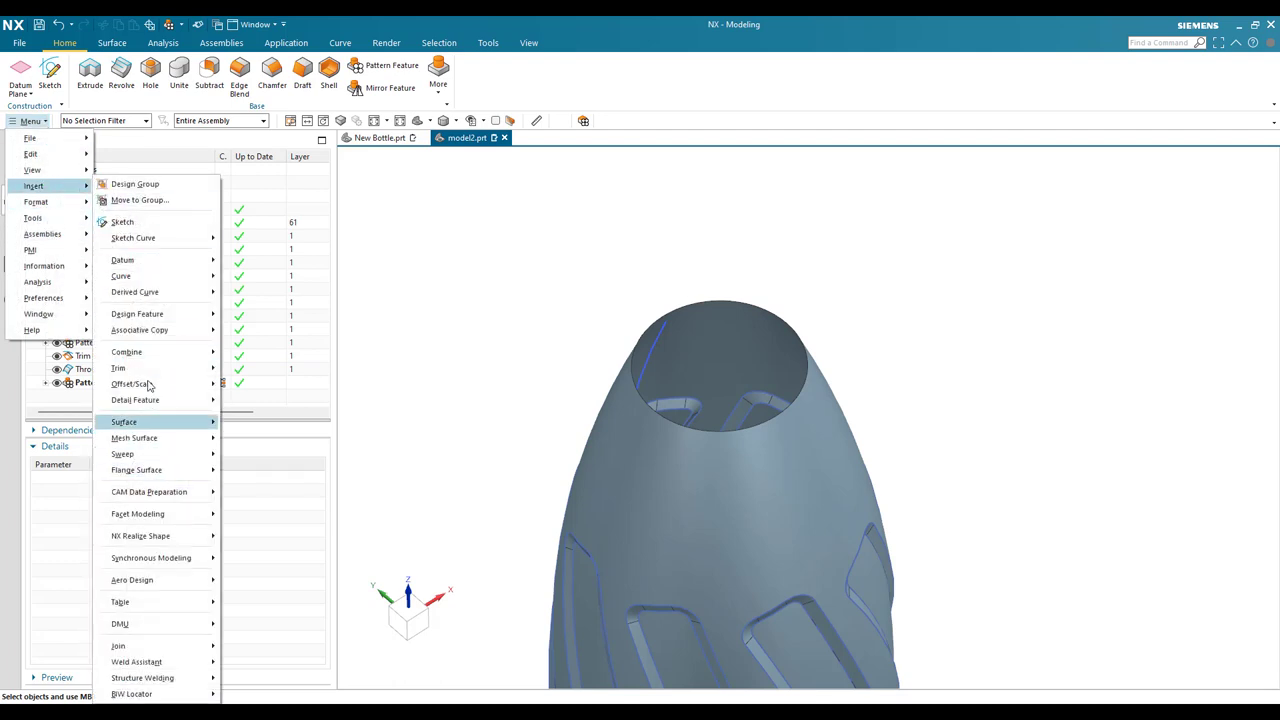
left_click(358, 521)
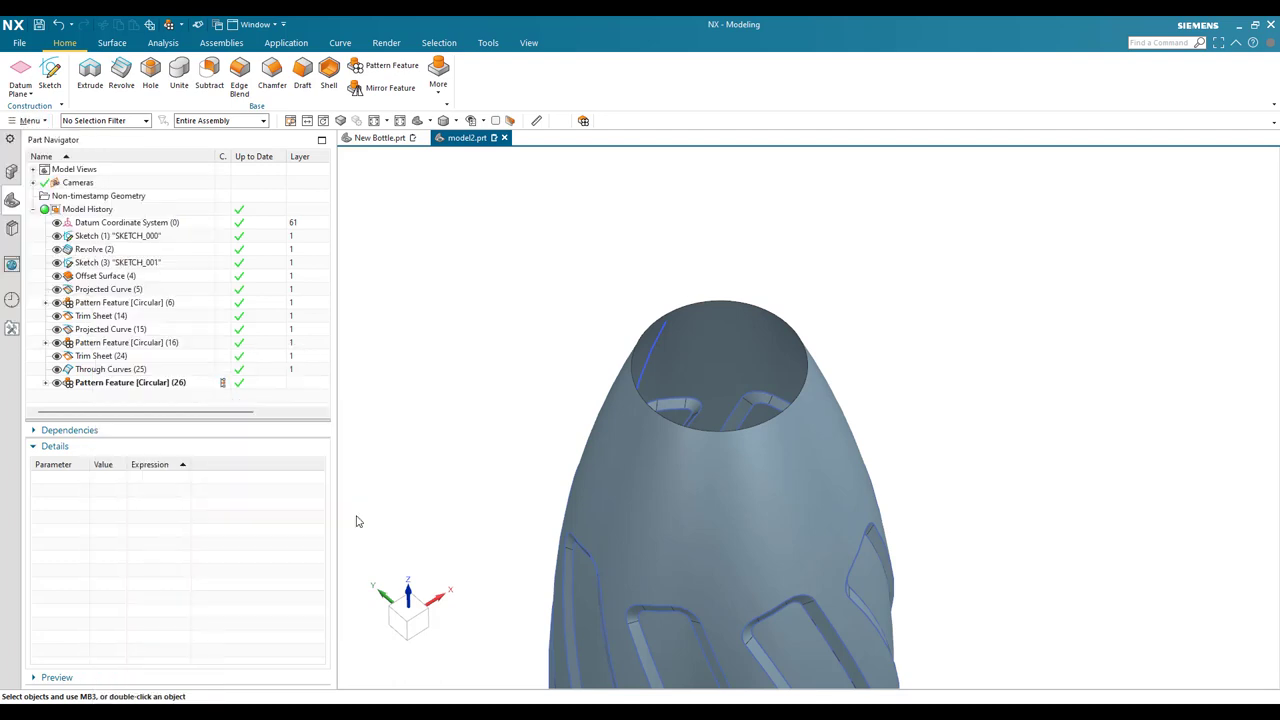
left_click(626, 370)
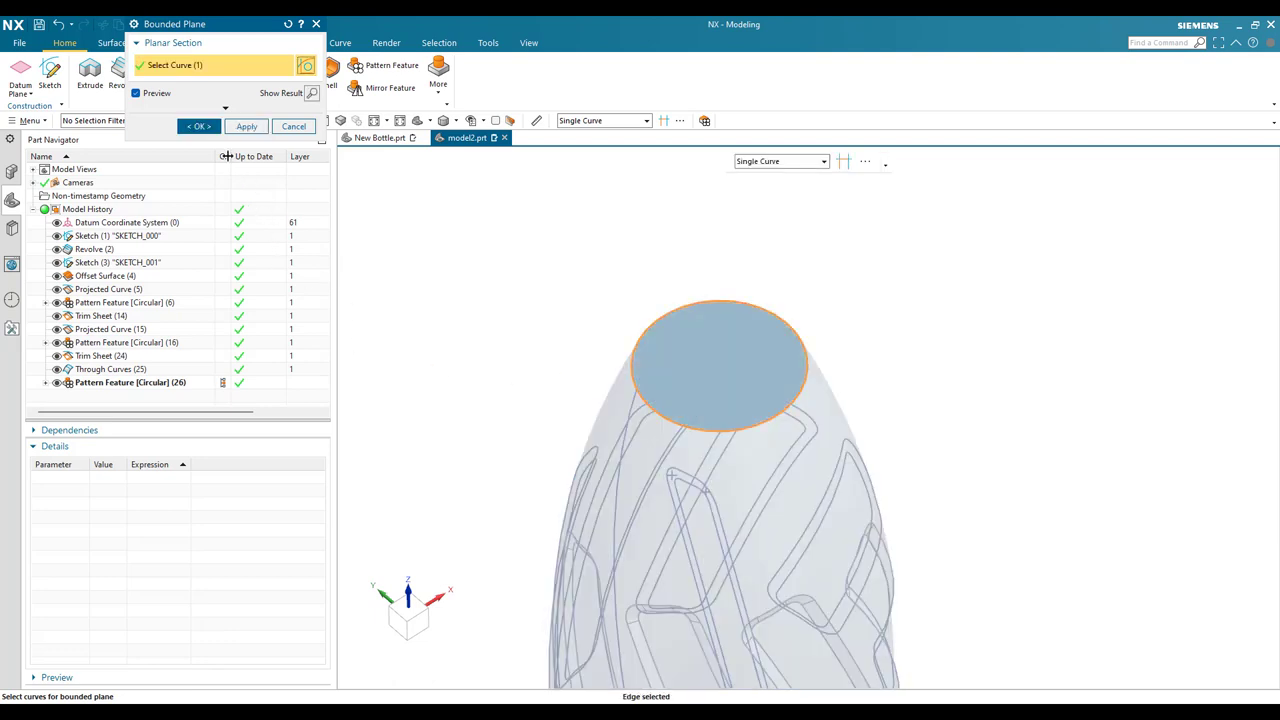
left_click(197, 127)
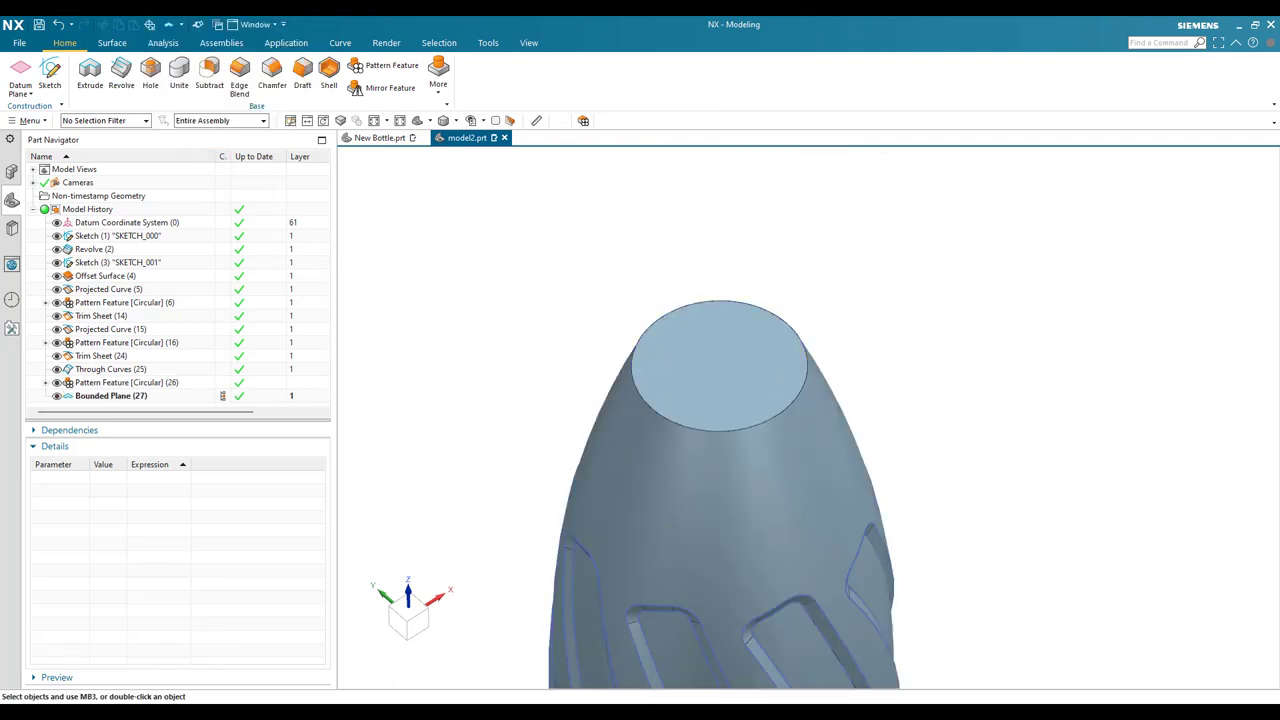
Start a sketch on the bounded plane at the bottle's top and draw a 40 mm diameter circle beside the bottle outline
left_click(50, 72)
left_click(715, 380)
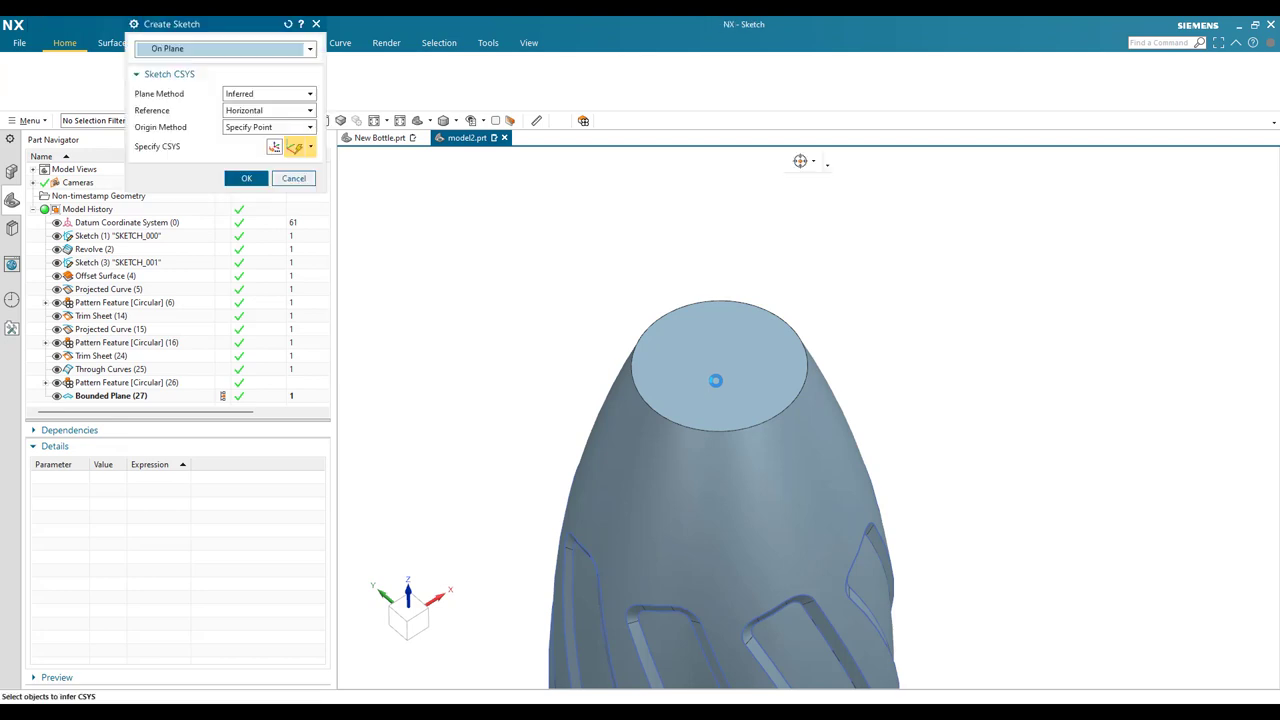
middle_click(446, 354)
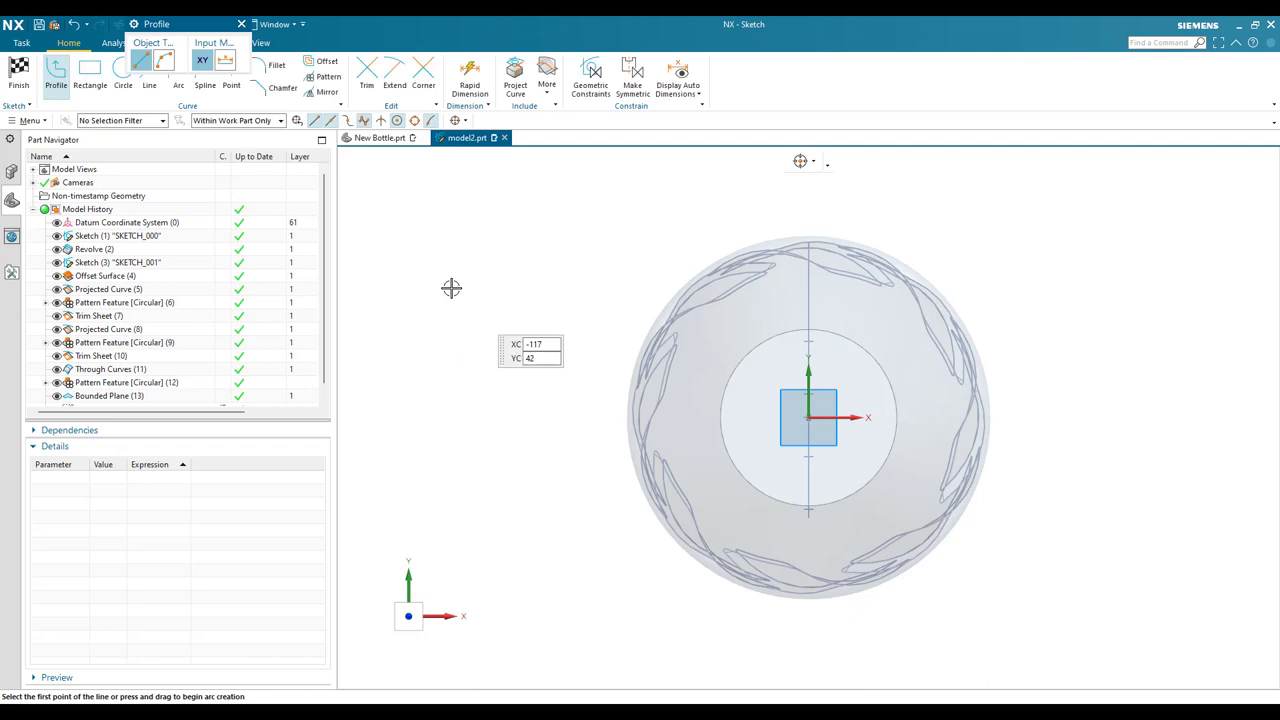
key("Escape")
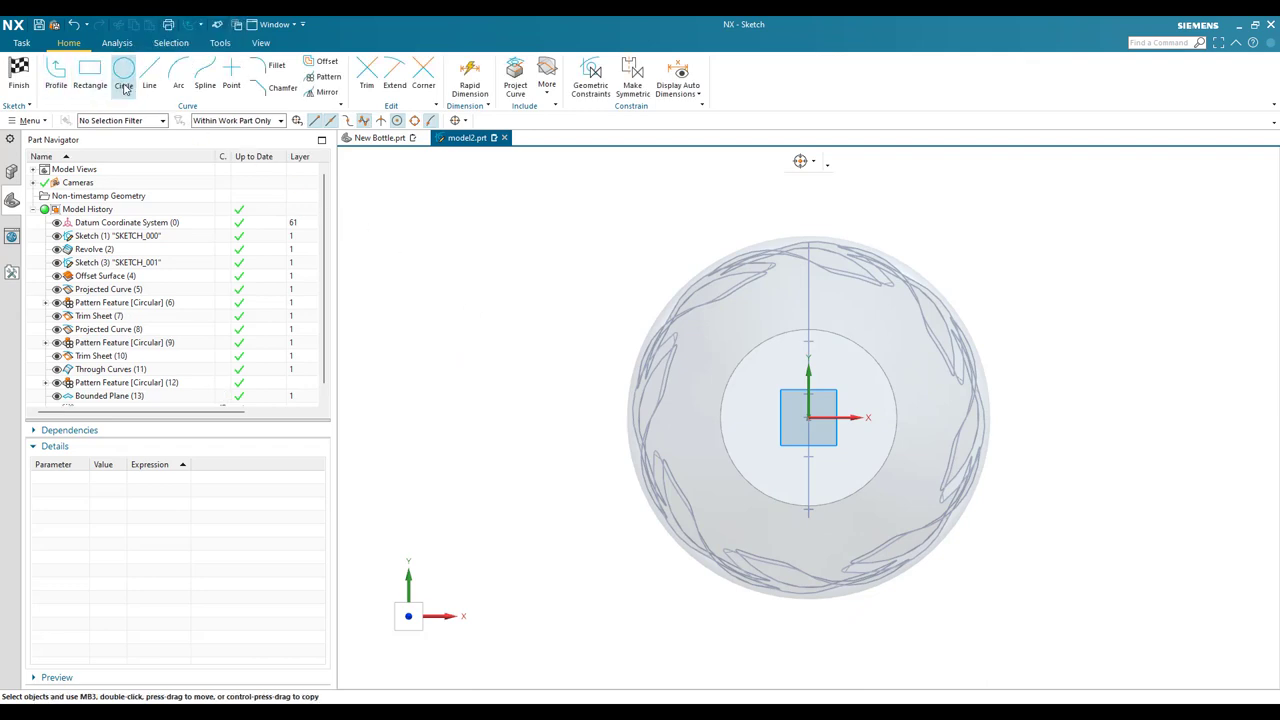
left_click(123, 72)
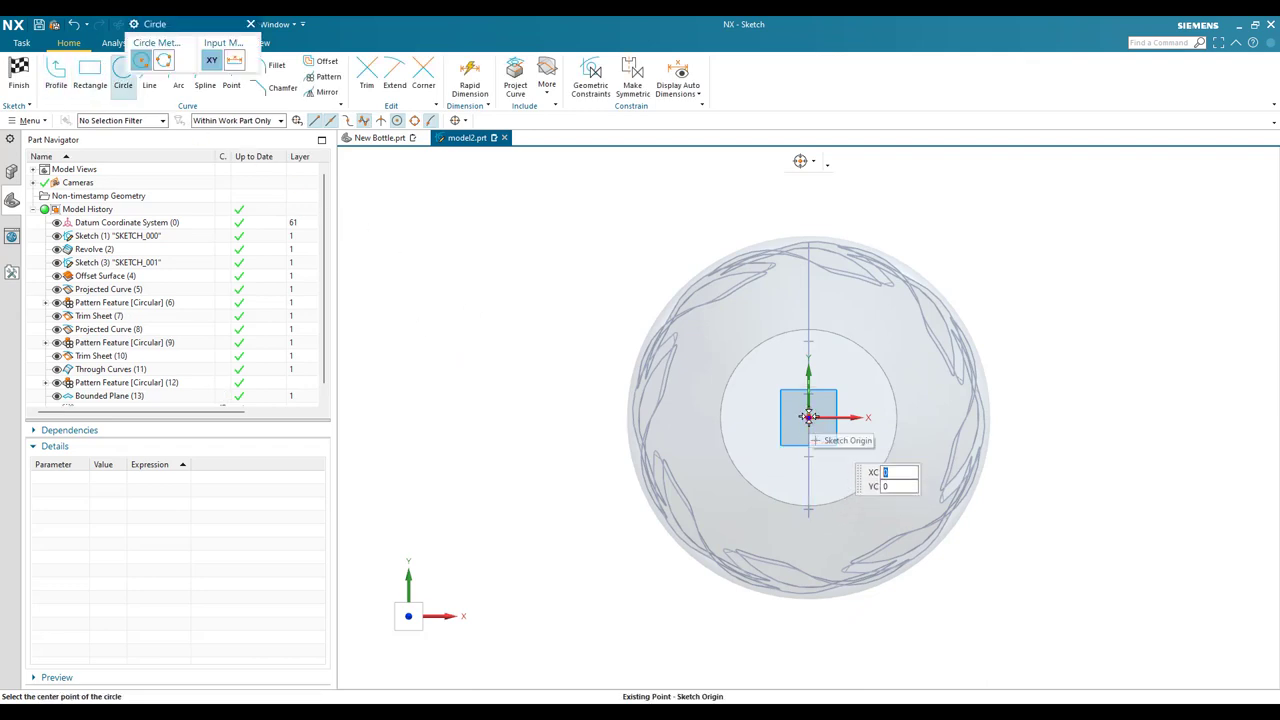
left_click(1117, 412)
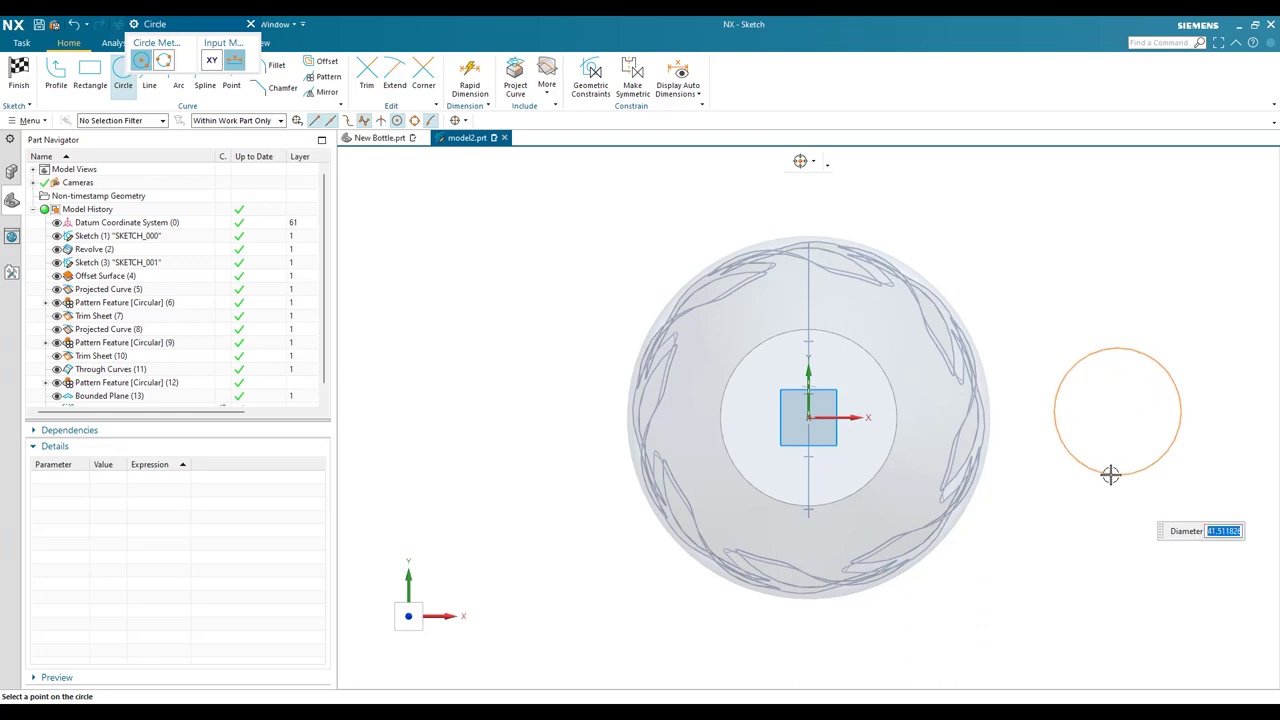
key("Return")
key("Escape")
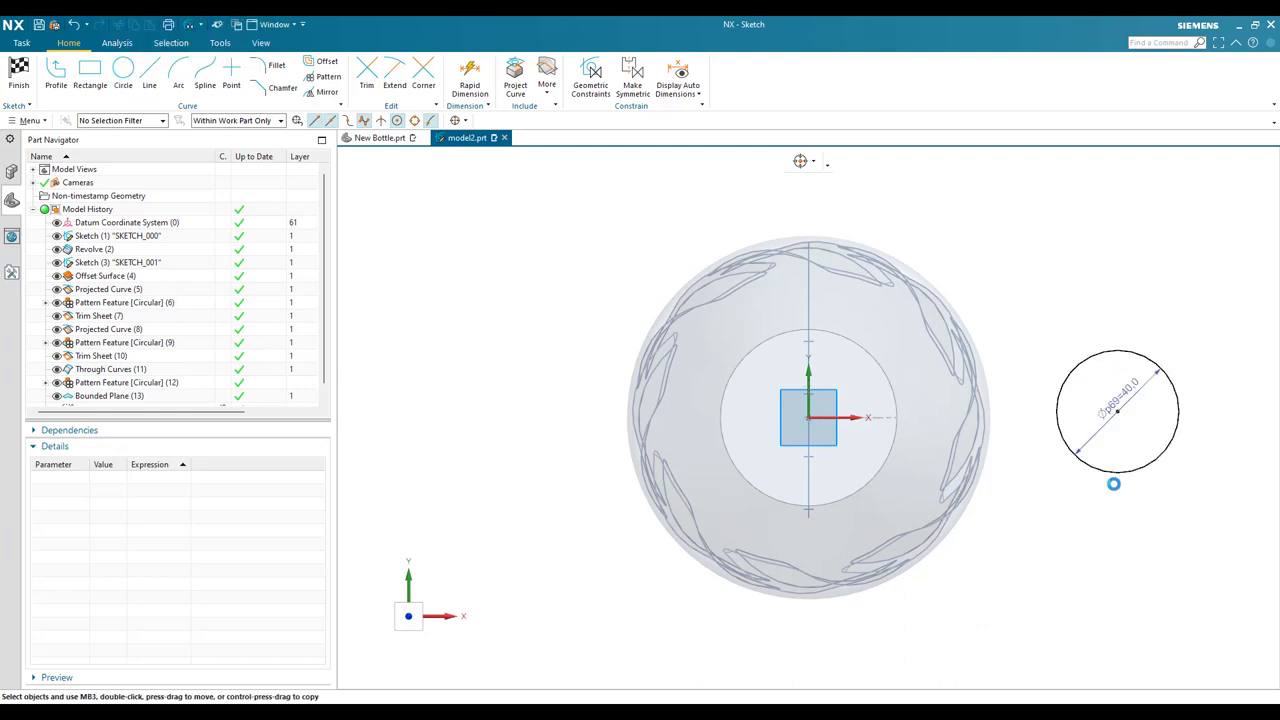
Constrain the circle's centre onto the sketch's horizontal and vertical axes and finish the sketch
key("c")
left_click(1115, 410)
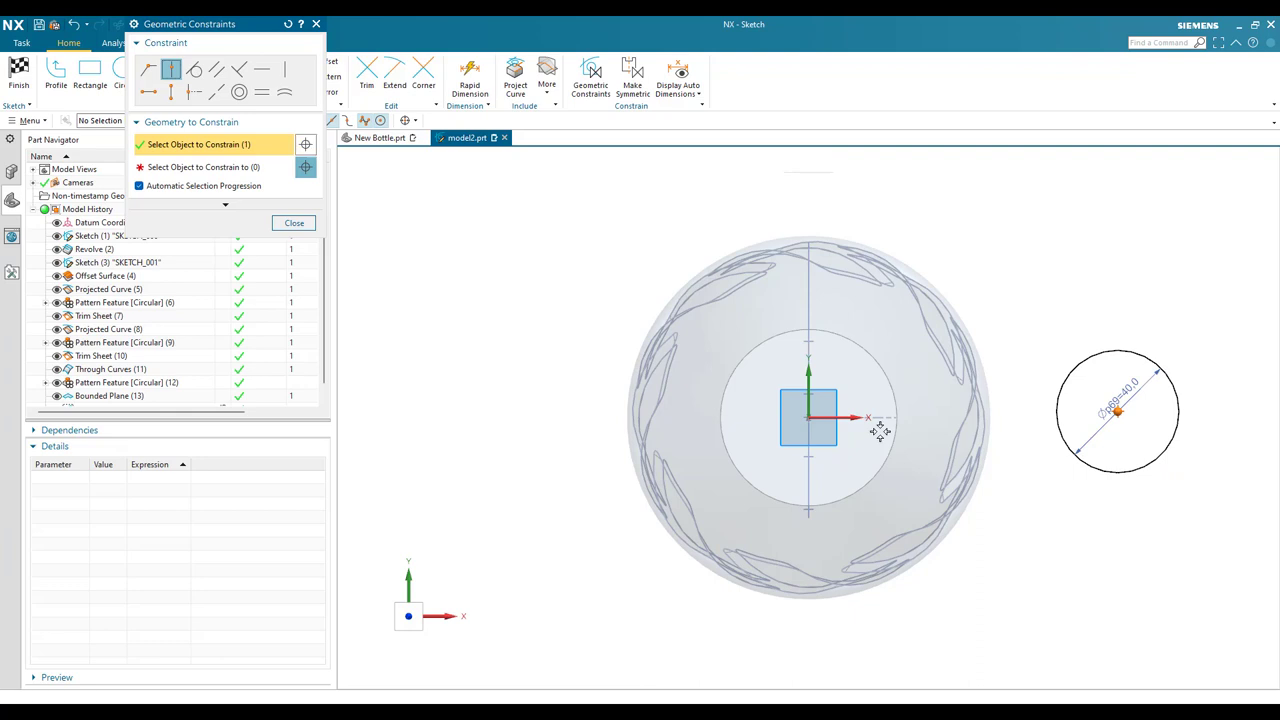
left_click(1117, 417)
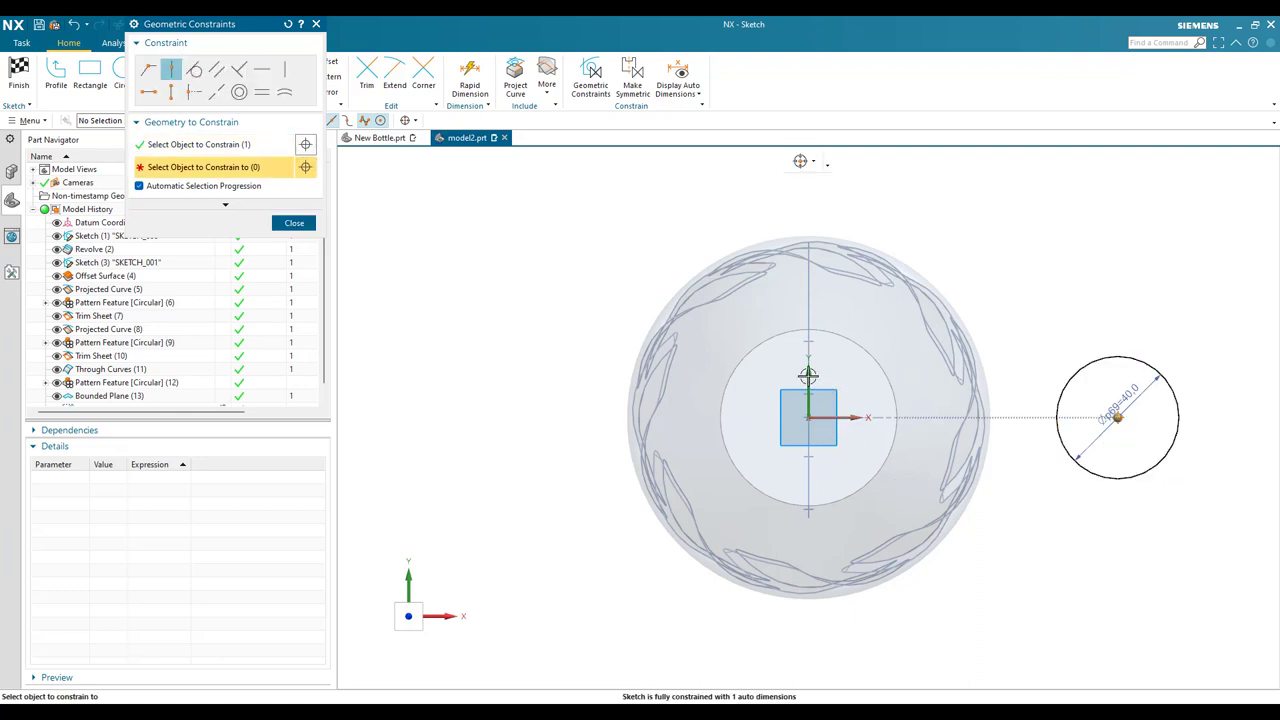
left_click(808, 376)
left_click(294, 222)
left_click(18, 70)
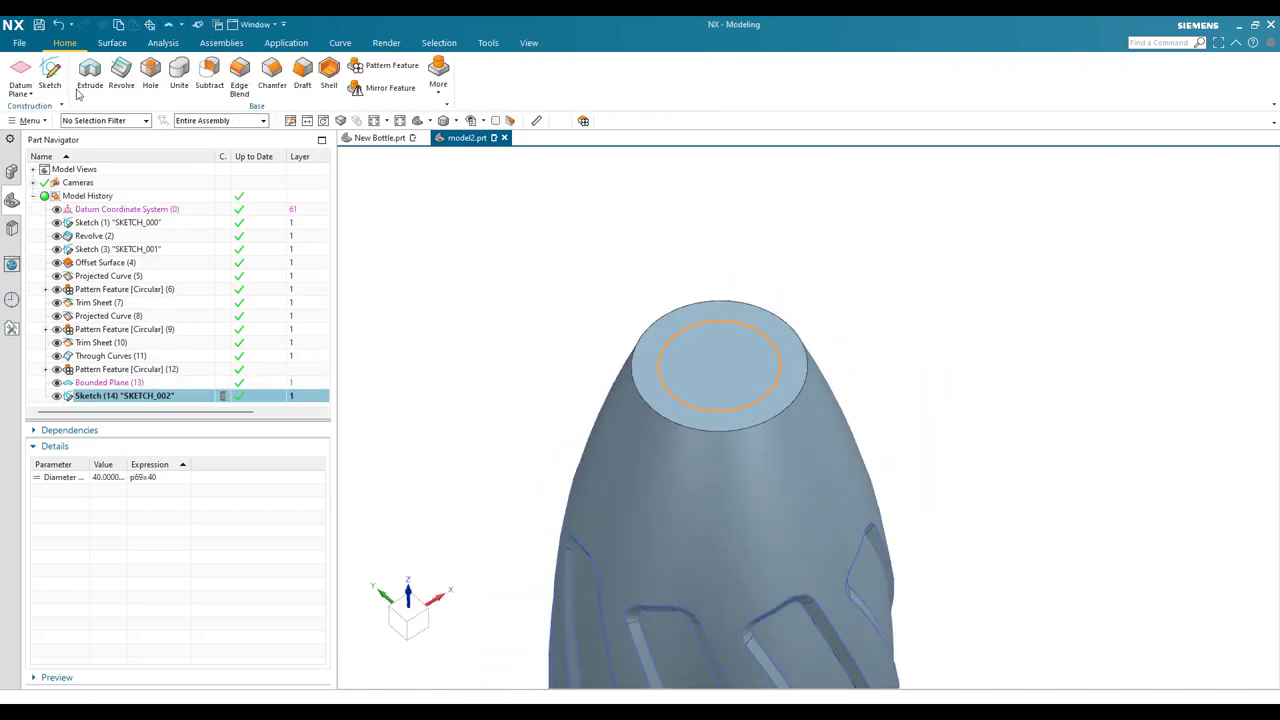
Extrude the 40 mm circle as a sheet body from 0 to 30 mm to form the bottle's neck
key("x")
left_click(268, 428)
left_click(262, 452)
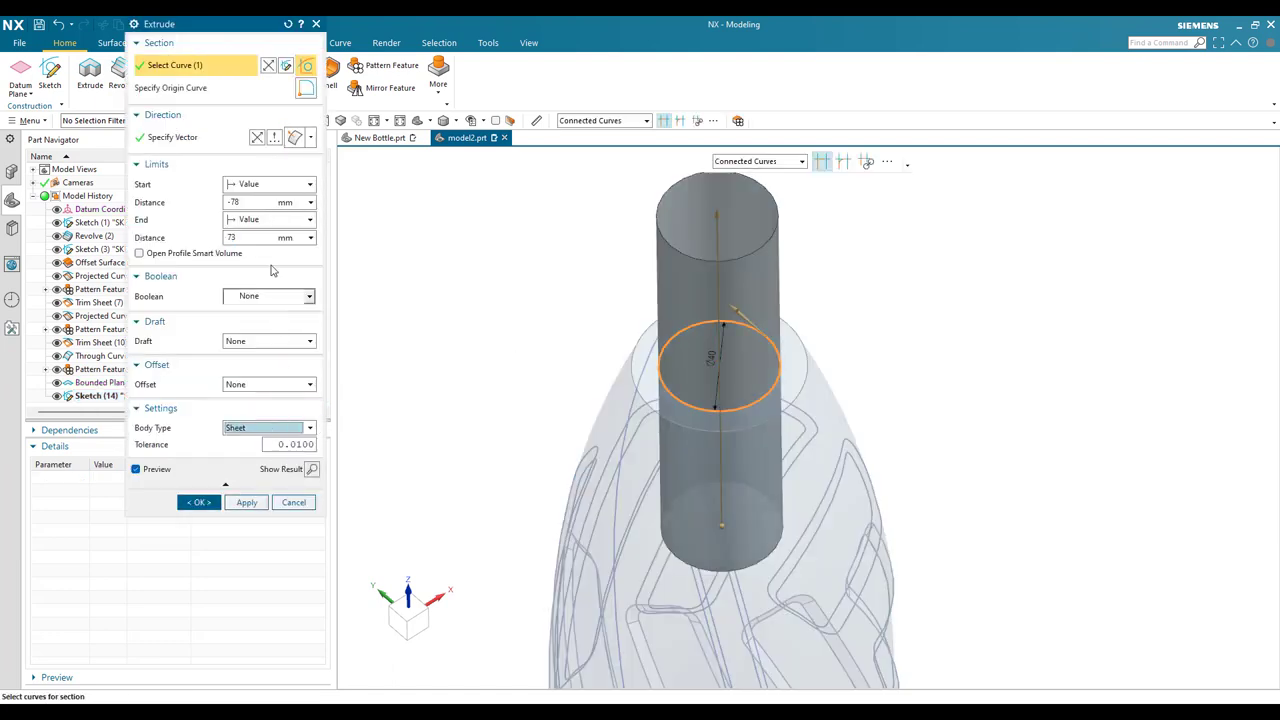
left_click(240, 202)
type("0")
key("Tab")
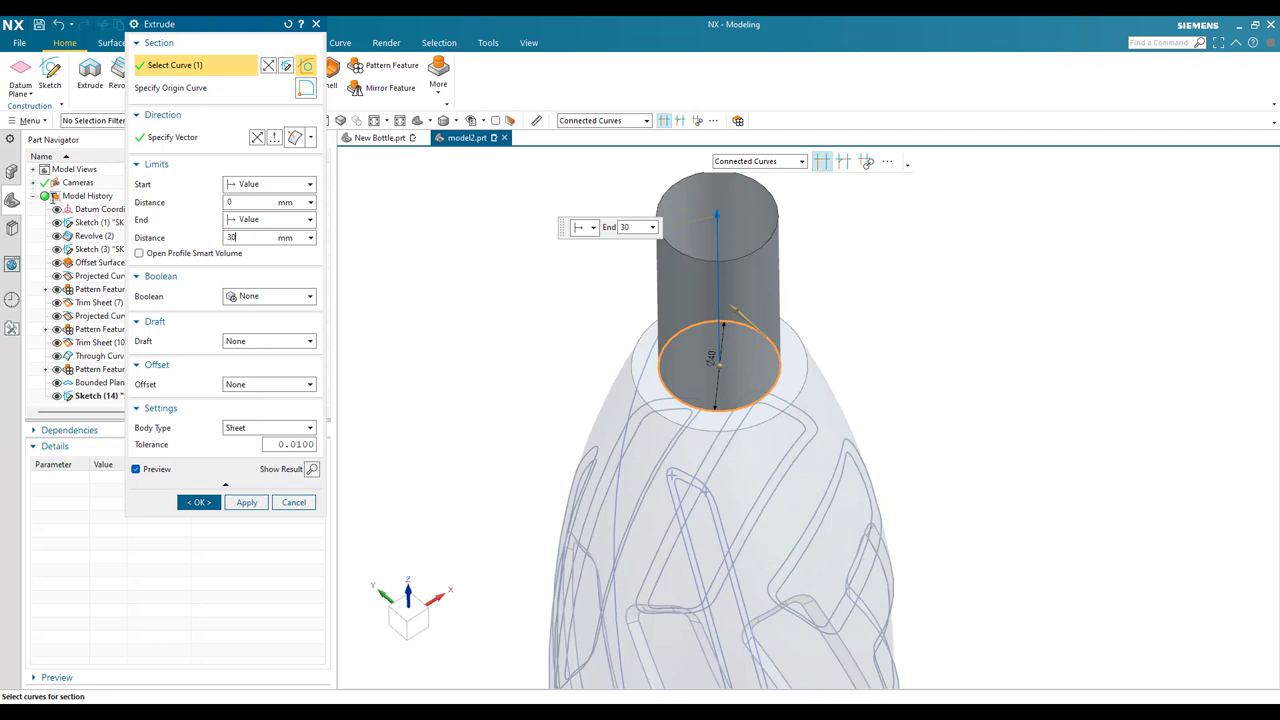
type("30")
key("Return")
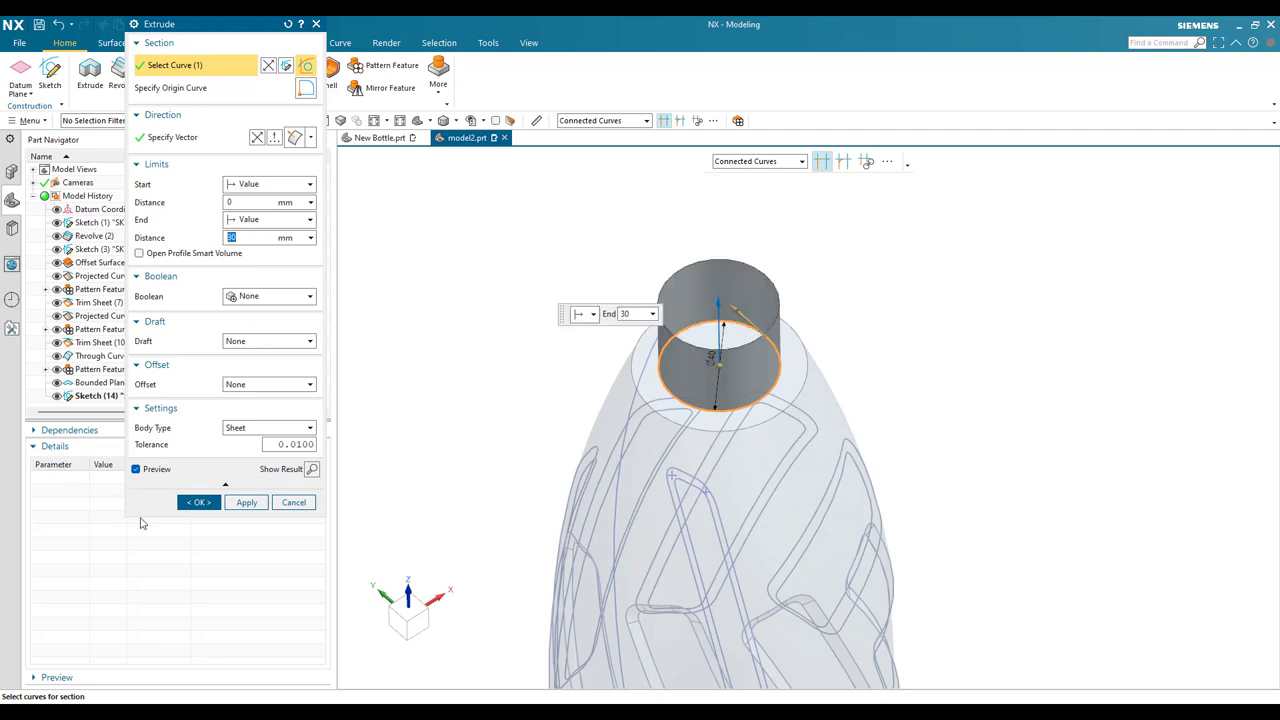
left_click(195, 502)
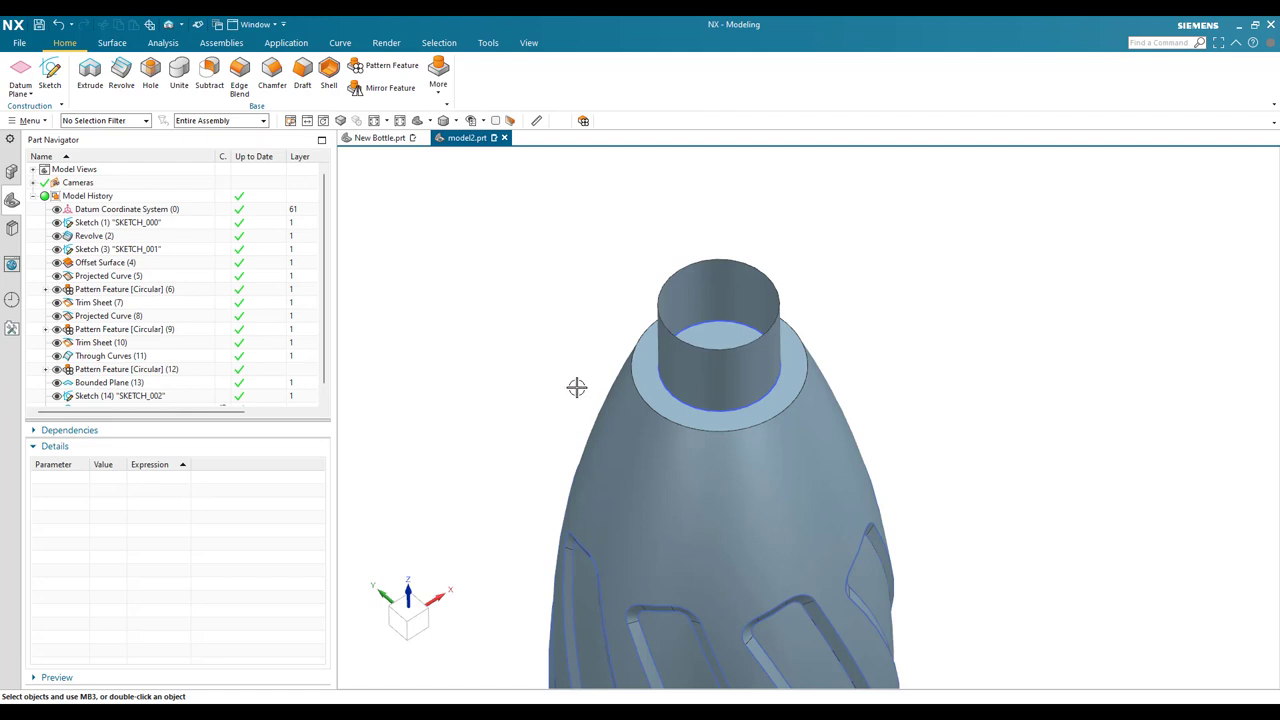
Trim the bounded plane with the extruded neck sheet as boundary, discarding the region inside the neck
scroll(831, 330, "up", 3)
left_click(730, 325)
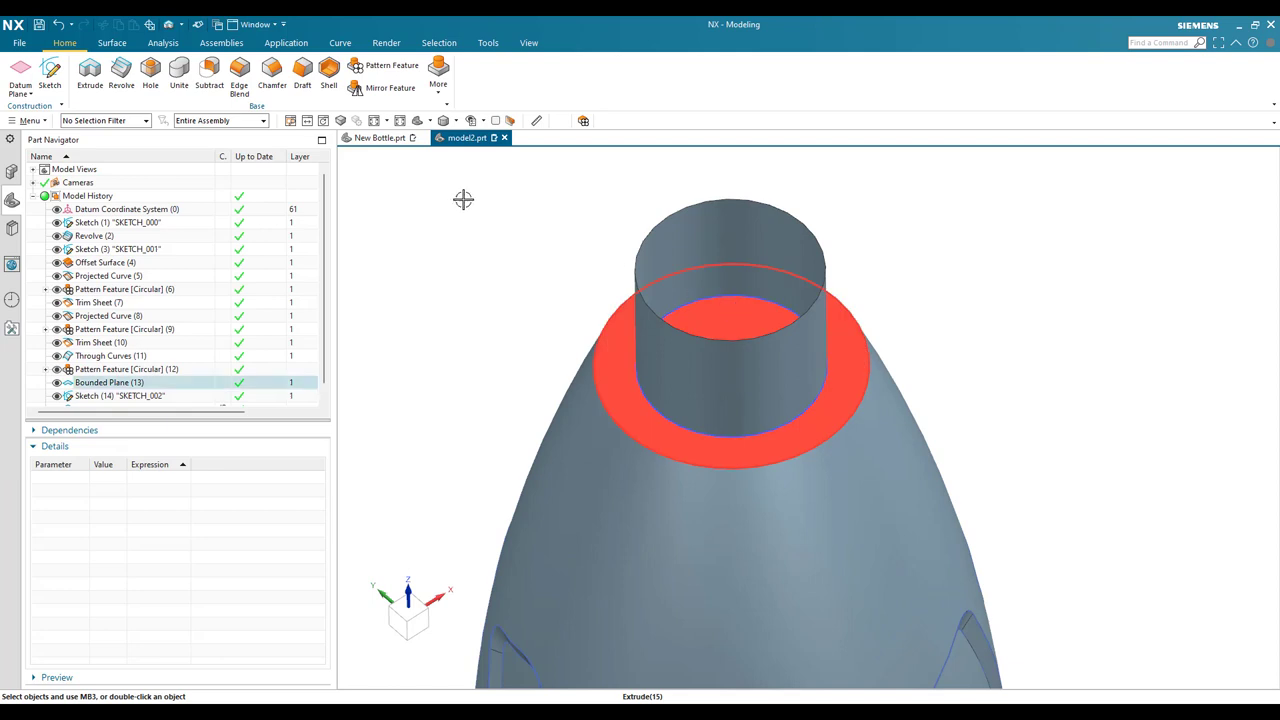
key("Escape")
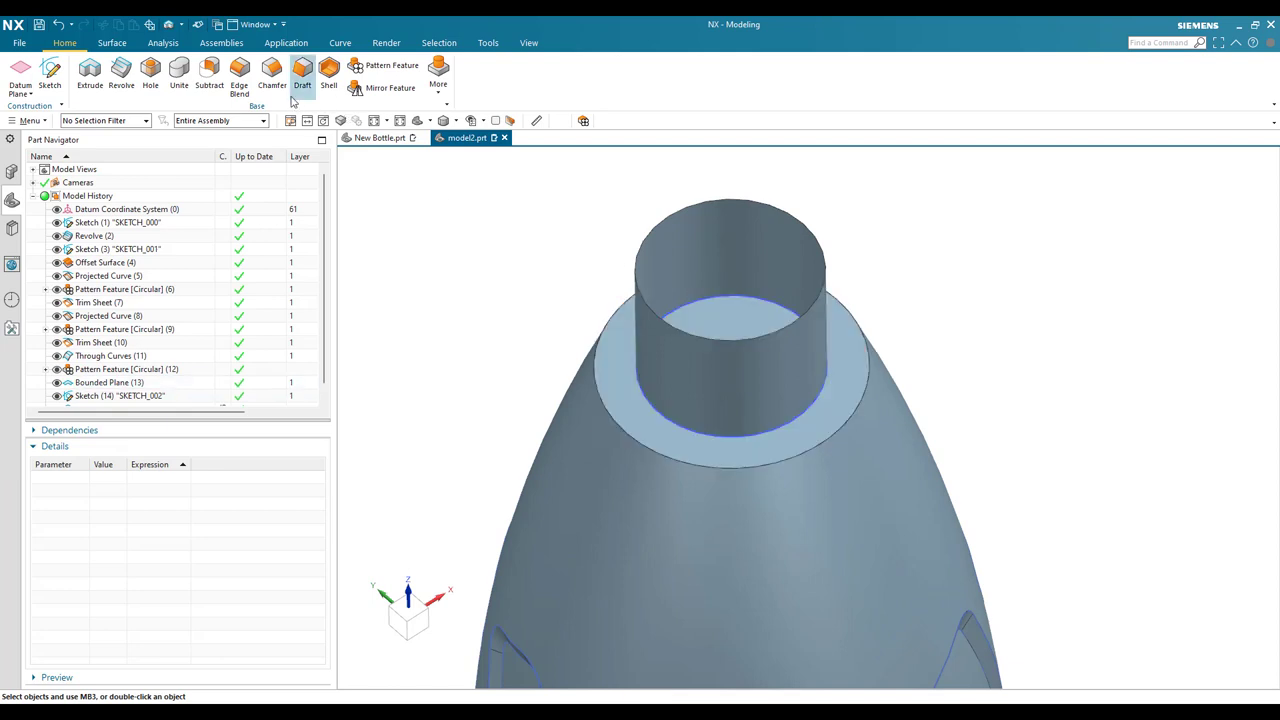
left_click(112, 43)
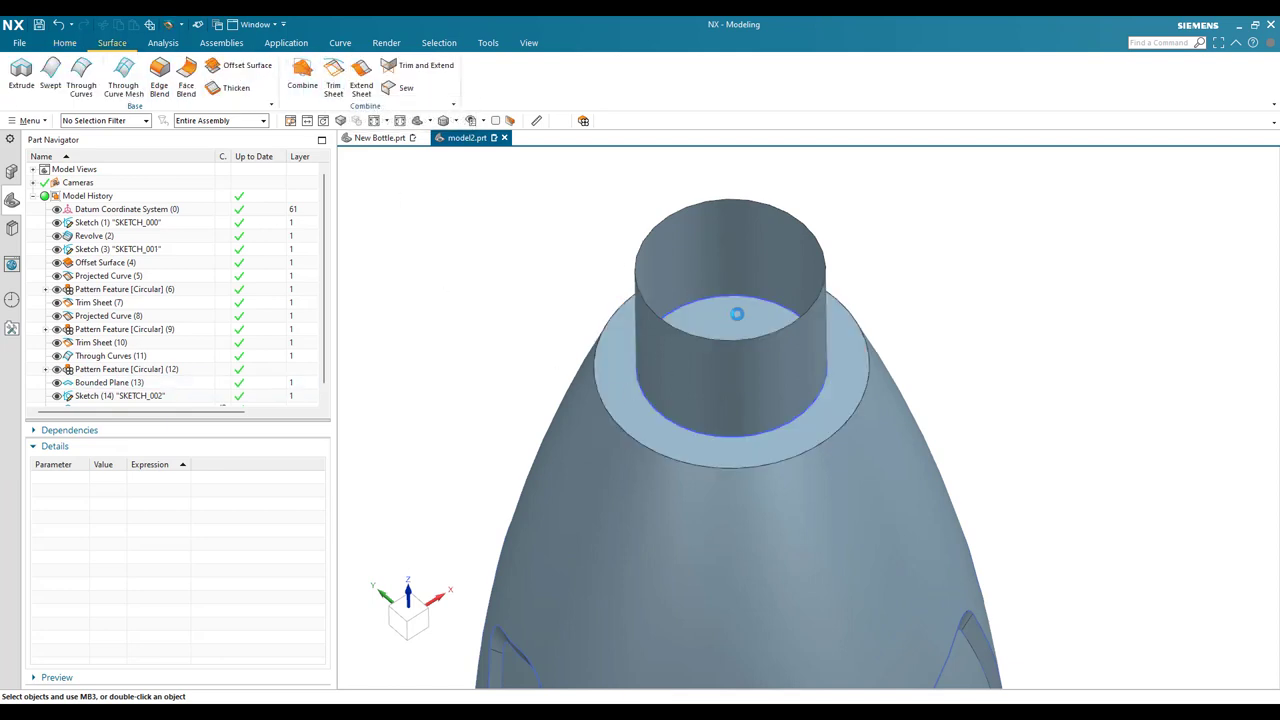
left_click(731, 321)
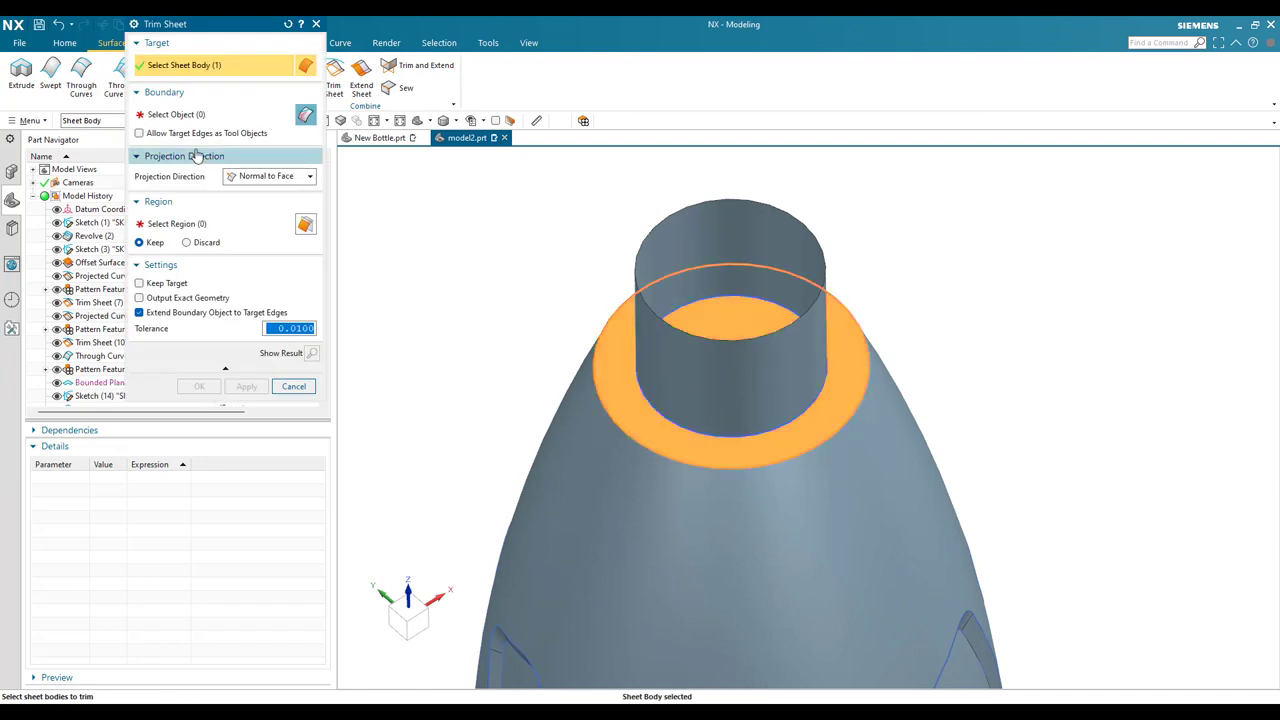
left_click(738, 241)
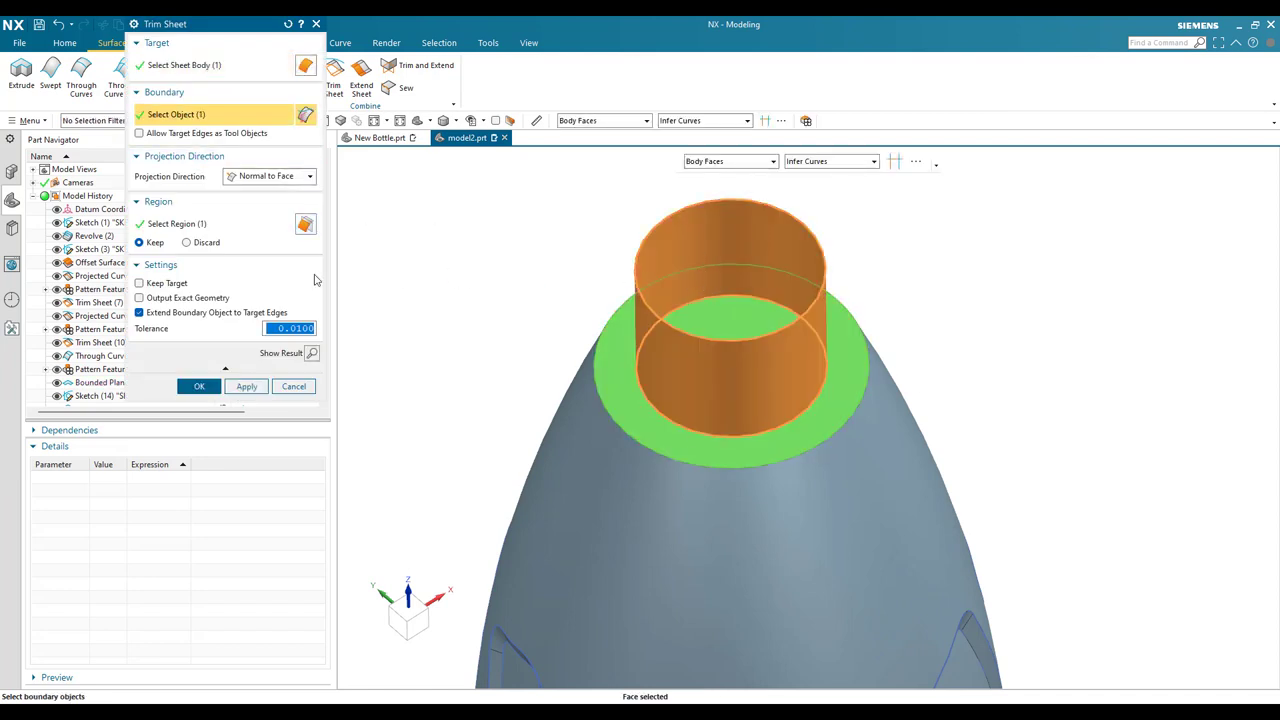
left_click(186, 242)
left_click(199, 386)
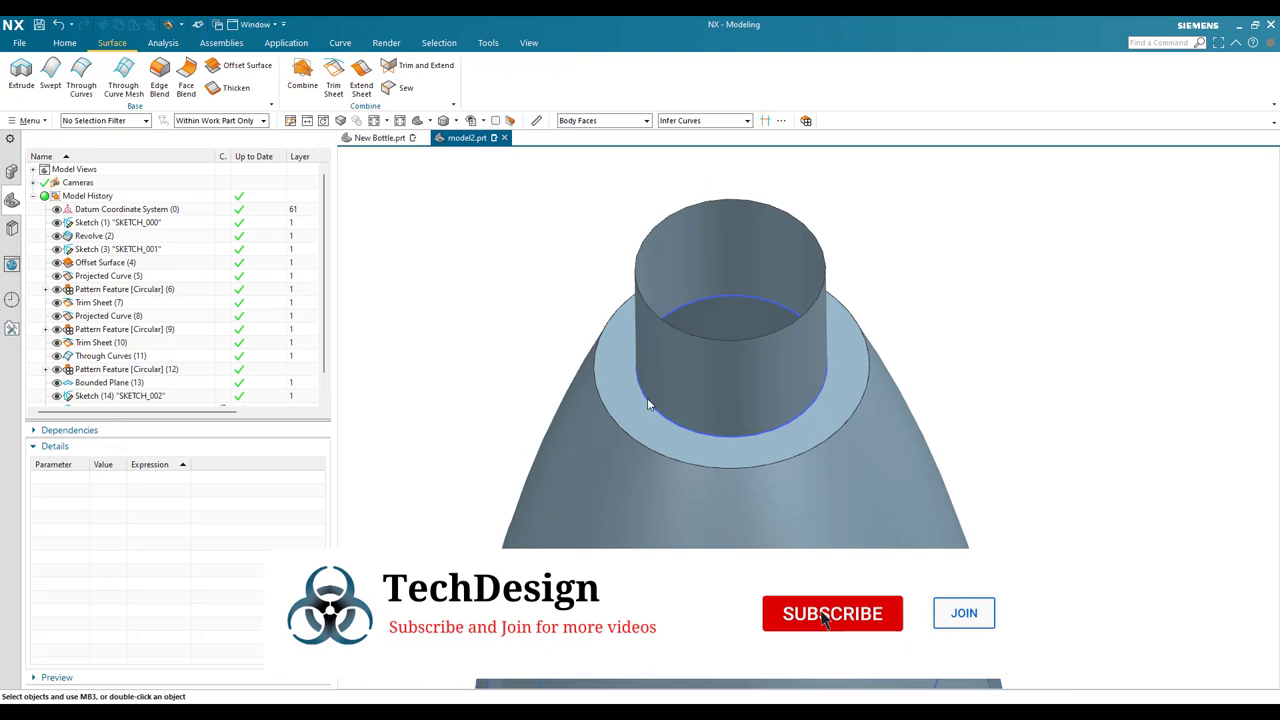
Sew the bottle's sheets together, using the neck sheet as target and all the remaining sheet bodies as tools
scroll(837, 343, "down", 3)
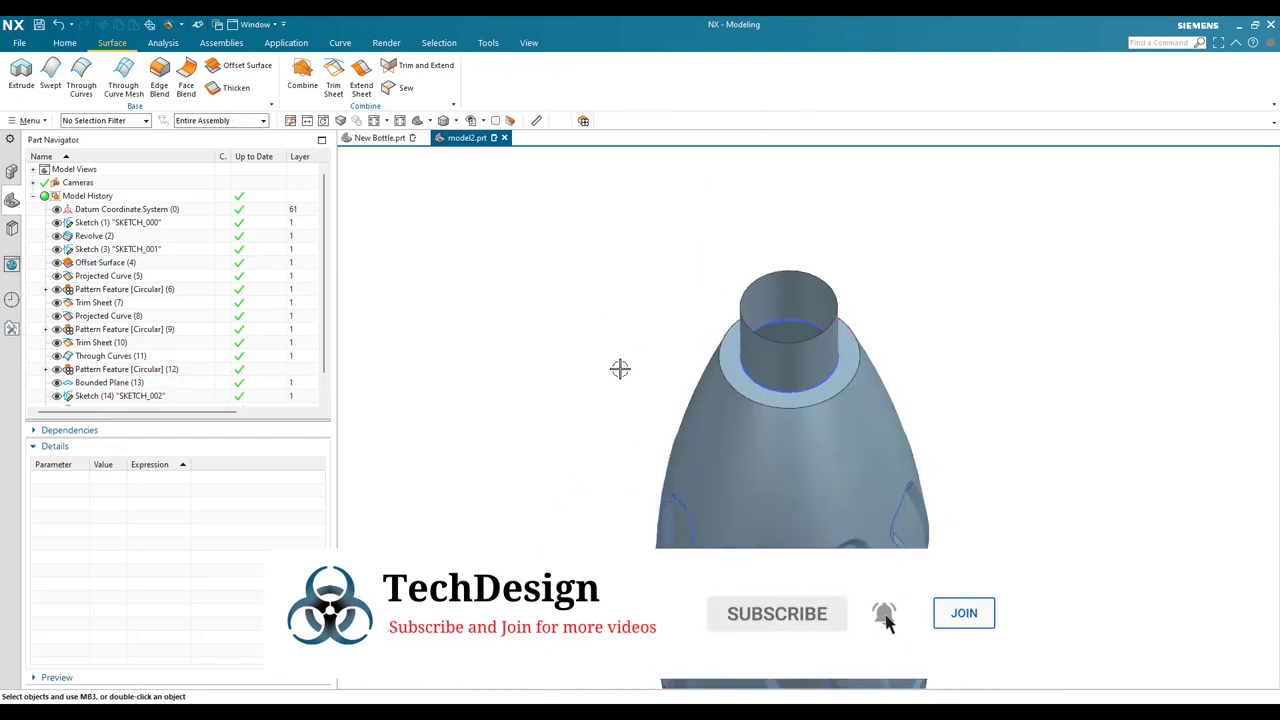
scroll(648, 326, "down", 2)
middle_click_drag(648, 385, 634, 353)
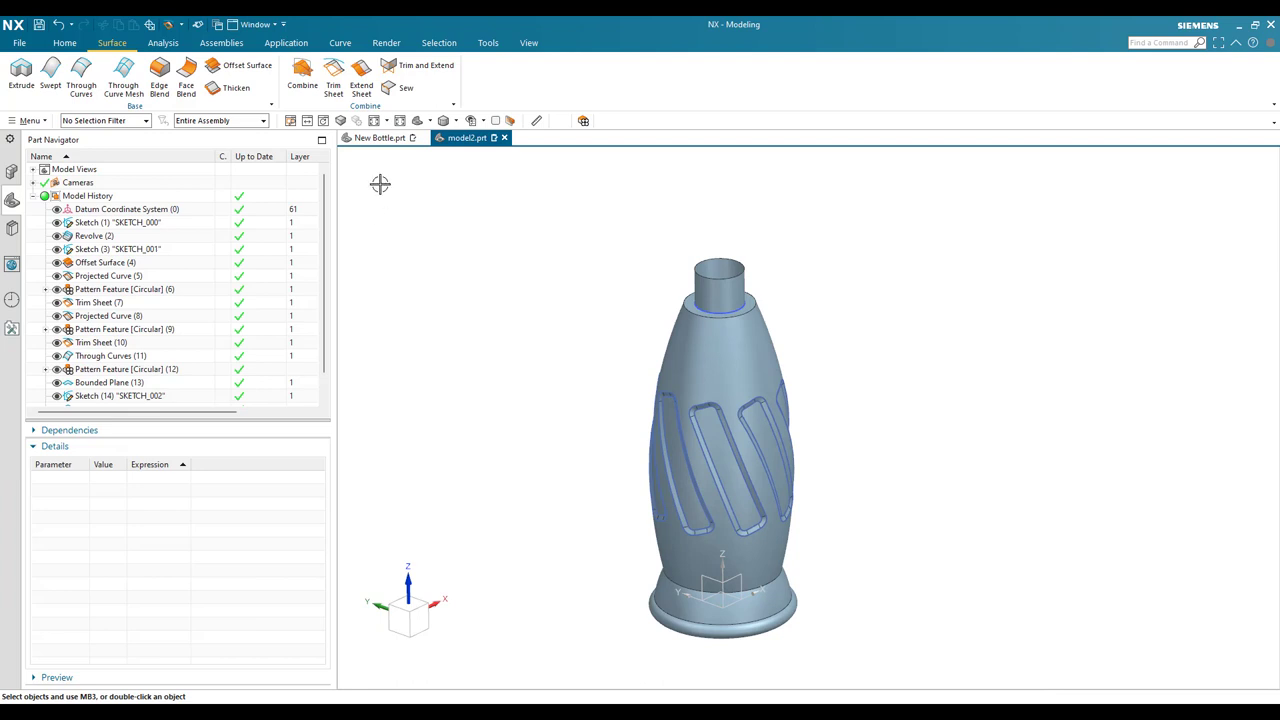
left_click(720, 282)
scroll(620, 295, "down", 3)
left_click_drag(603, 266, 863, 531)
scroll(757, 450, "up", 4)
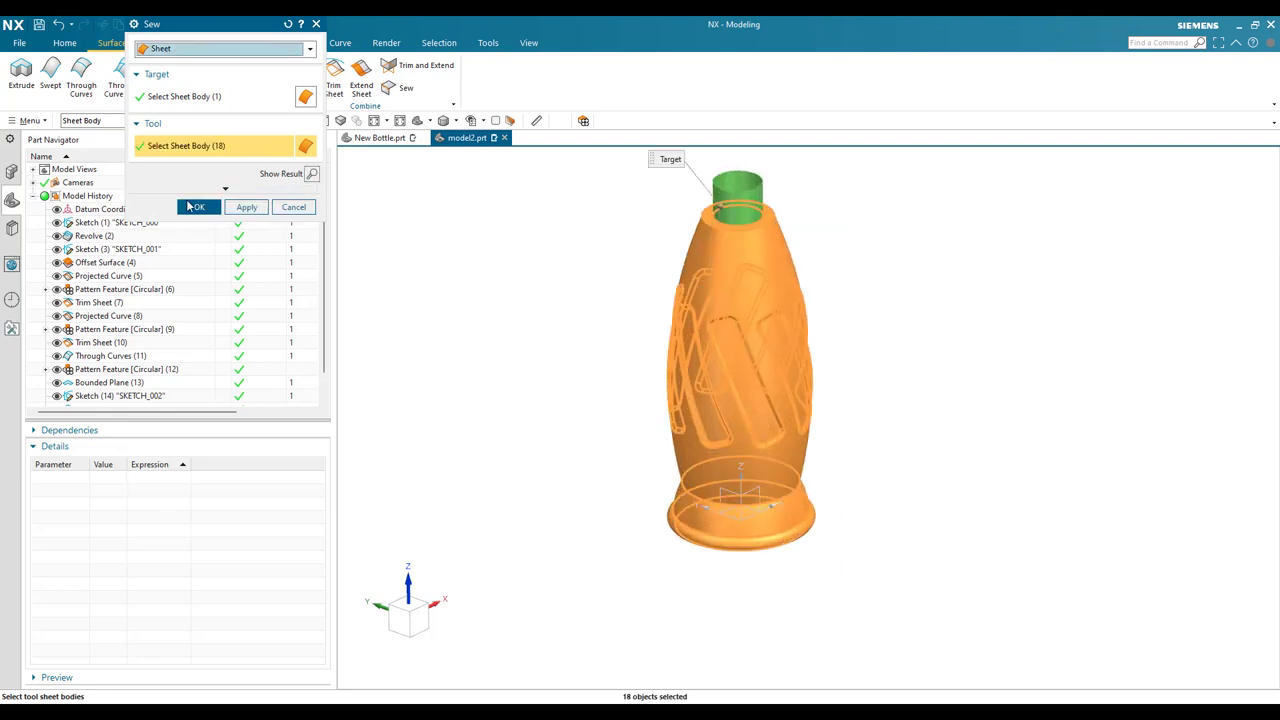
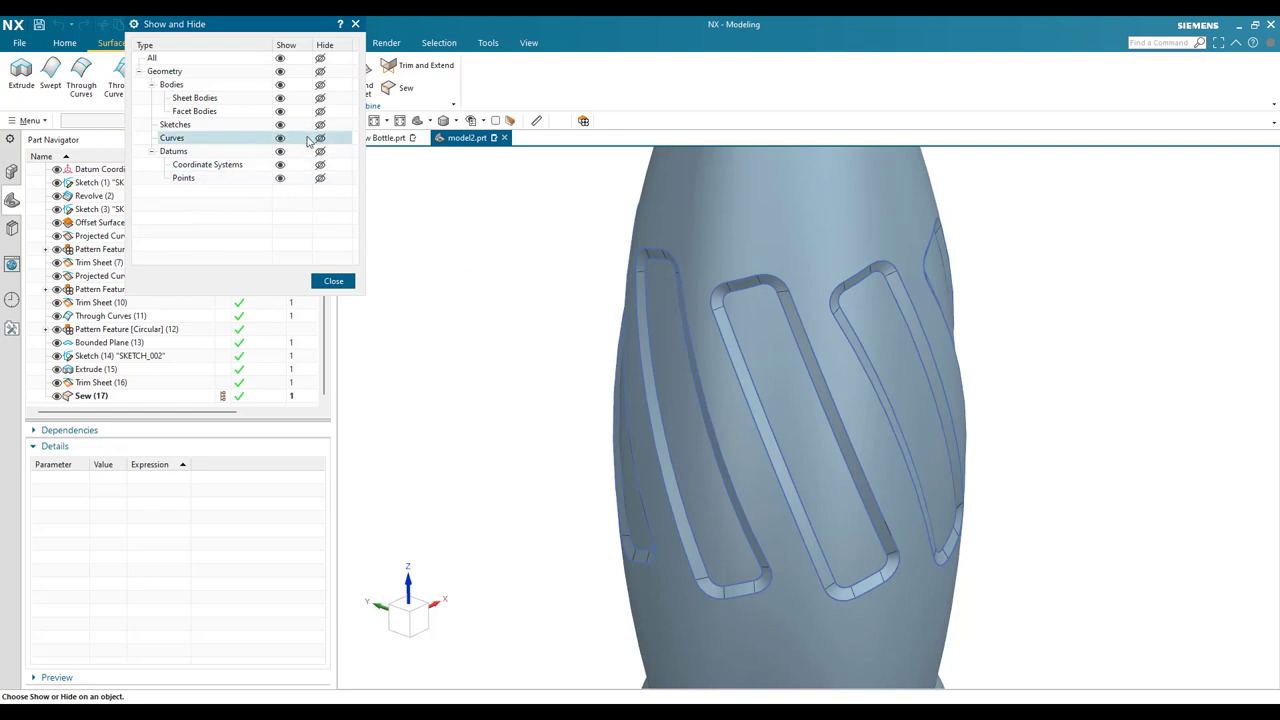
Hide all curves and sketches in the model
left_click(320, 124)
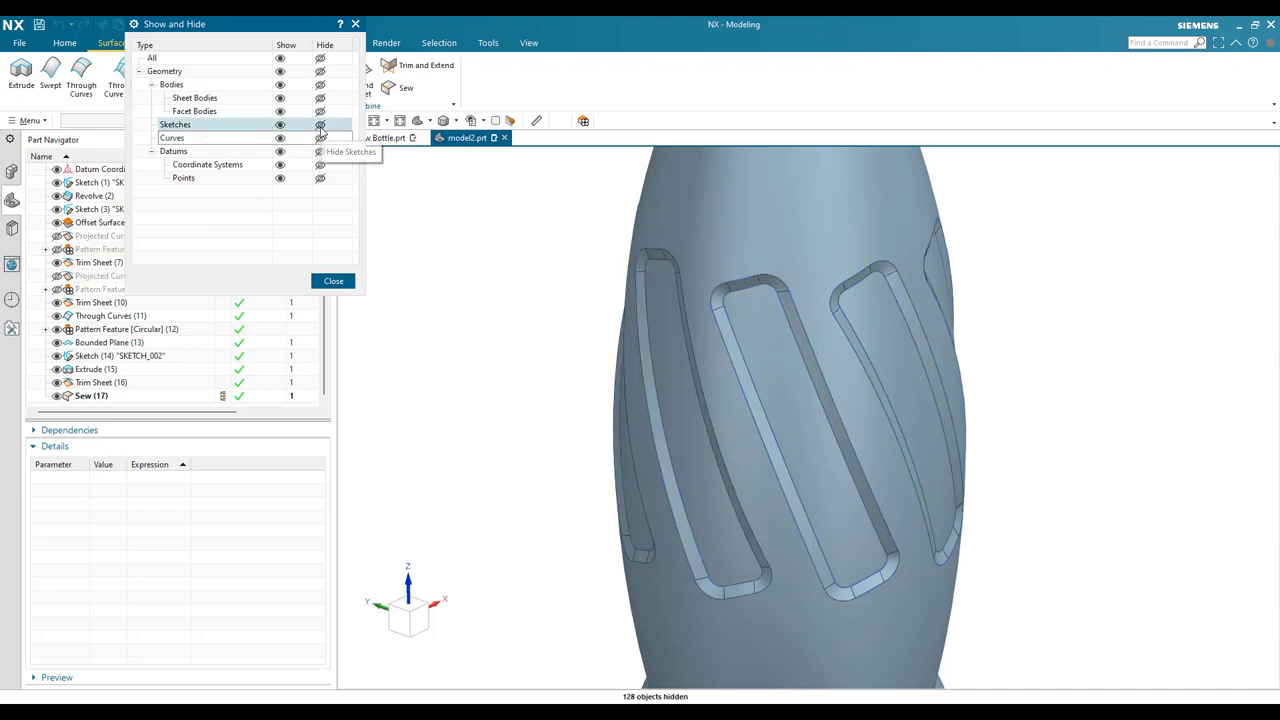
left_click(332, 281)
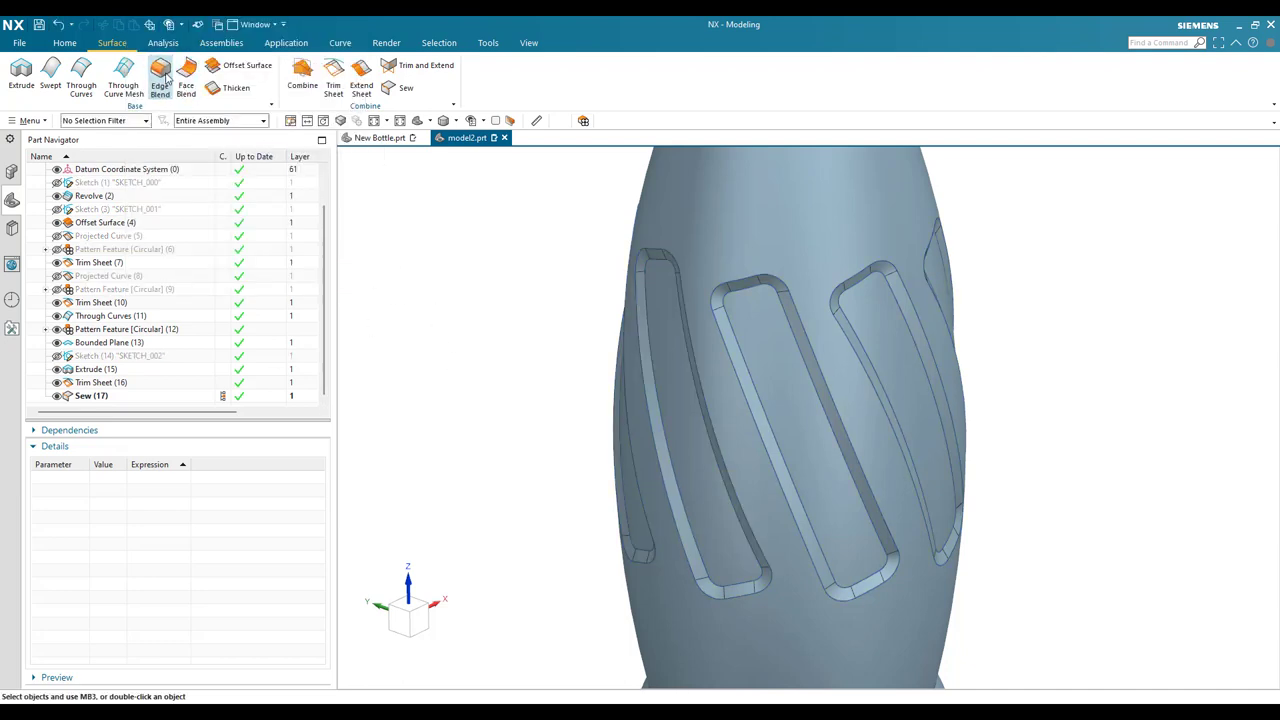
Start a circular Edge Blend with a 6 mm radius, selecting the inner and outer edge loops of the first two slanted panels
key("b")
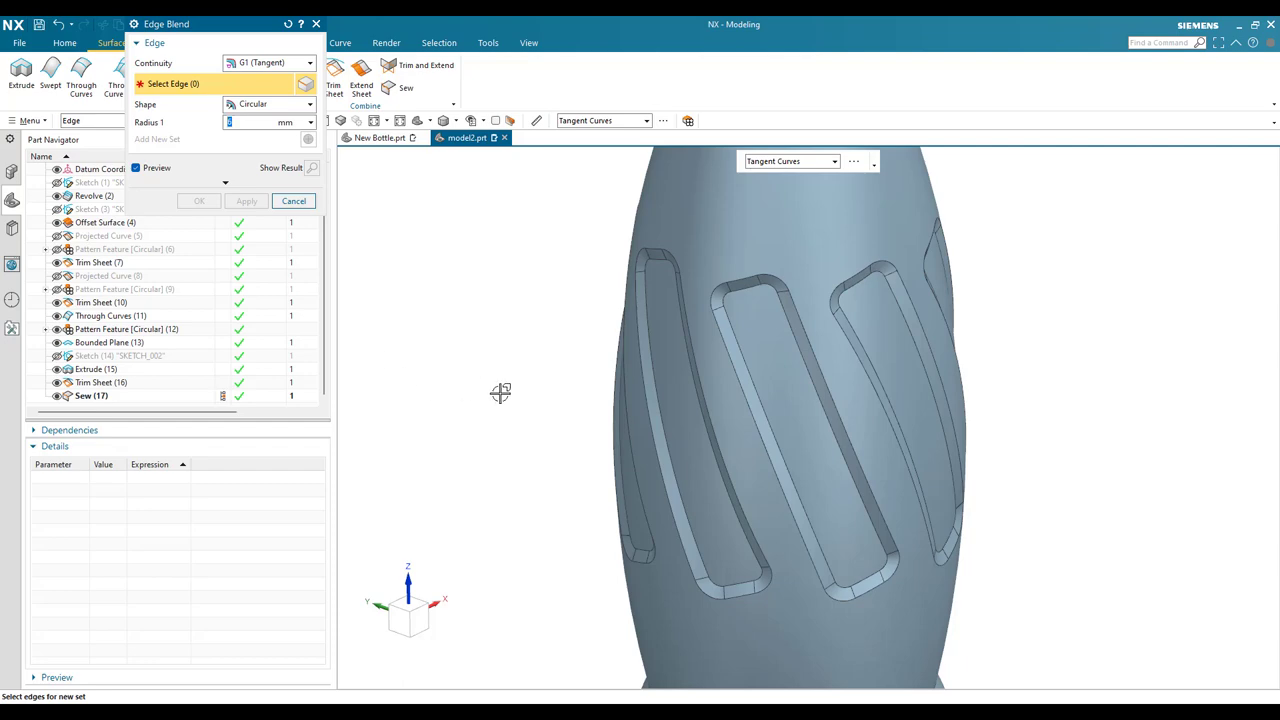
scroll(791, 354, "up", 5)
left_click(803, 390)
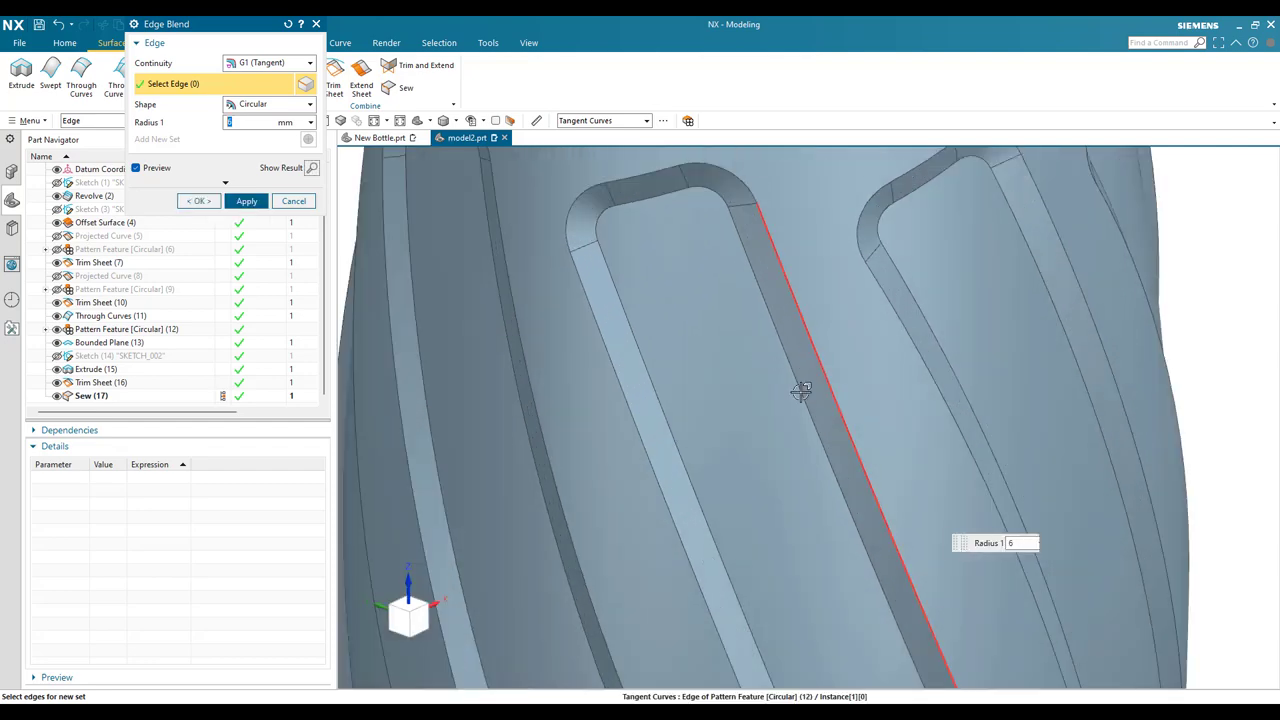
scroll(783, 397, "down", 2)
left_click(760, 331)
scroll(768, 416, "down", 2)
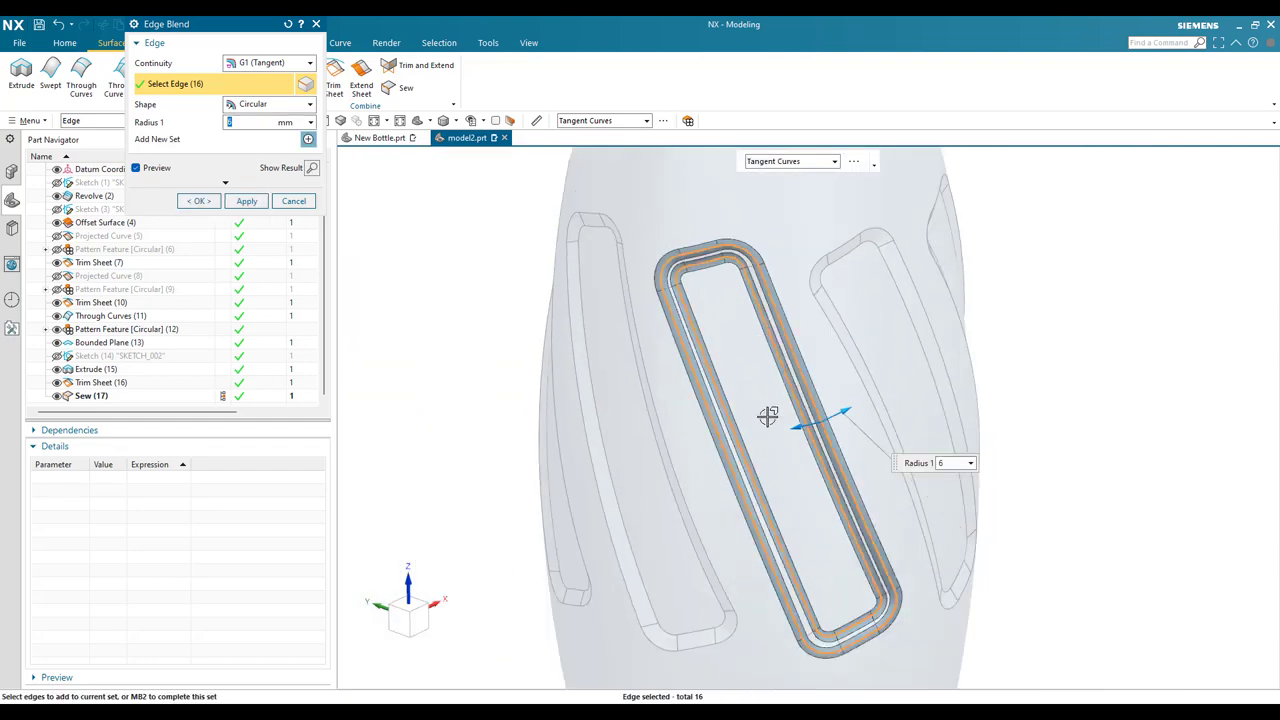
left_click(879, 250)
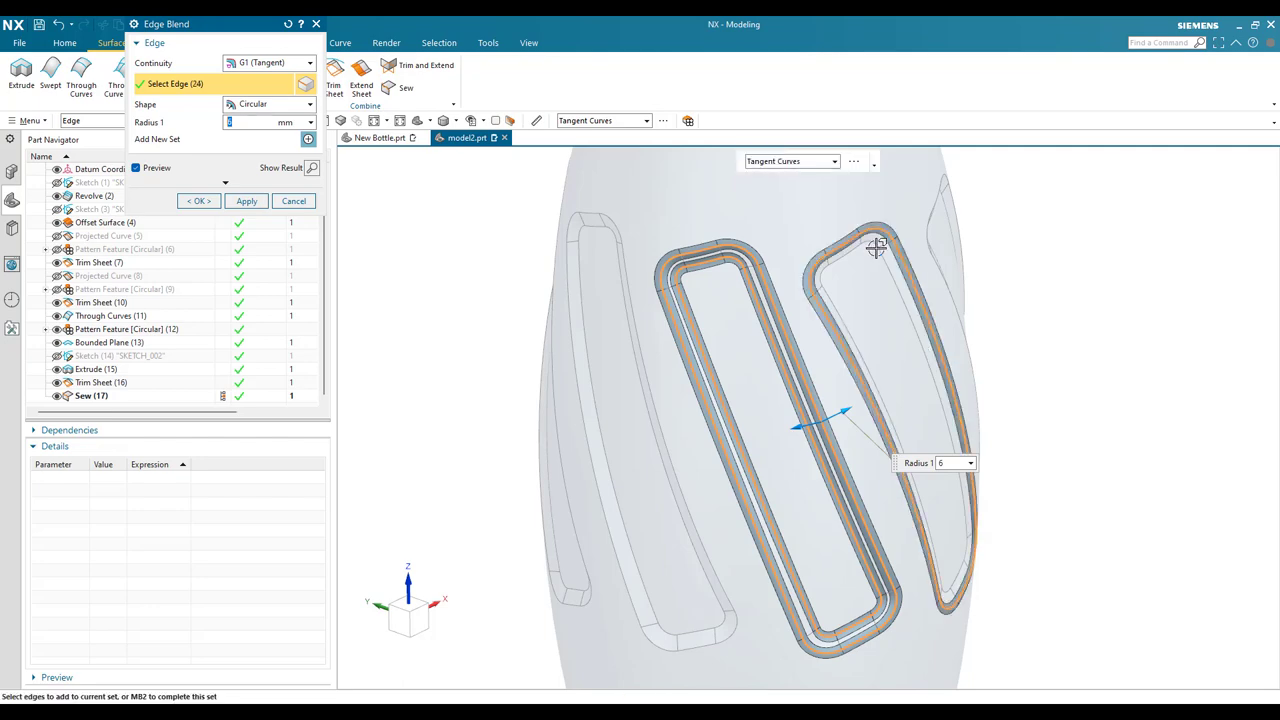
Add the inner and outer tangent edge loops of the third and fourth slanted panels to the 6 mm blend
middle_click_drag(826, 274, 751, 251)
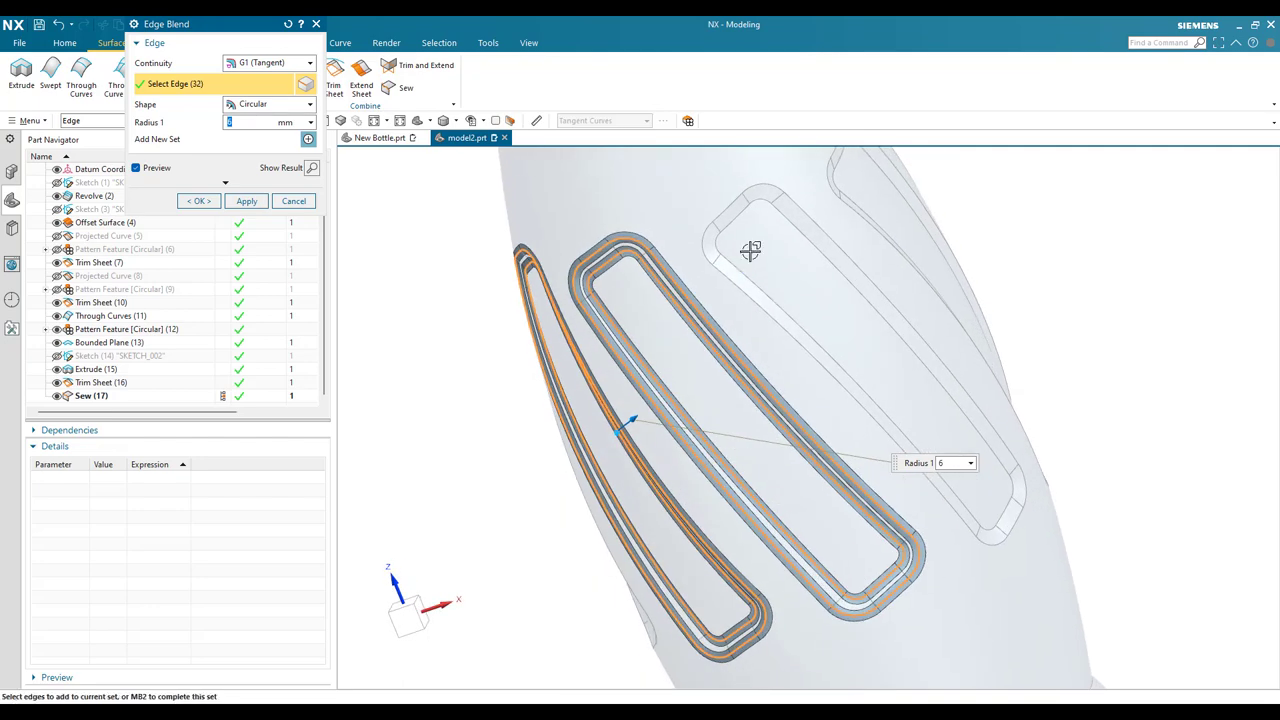
scroll(773, 187, "up", 3)
left_click(773, 187)
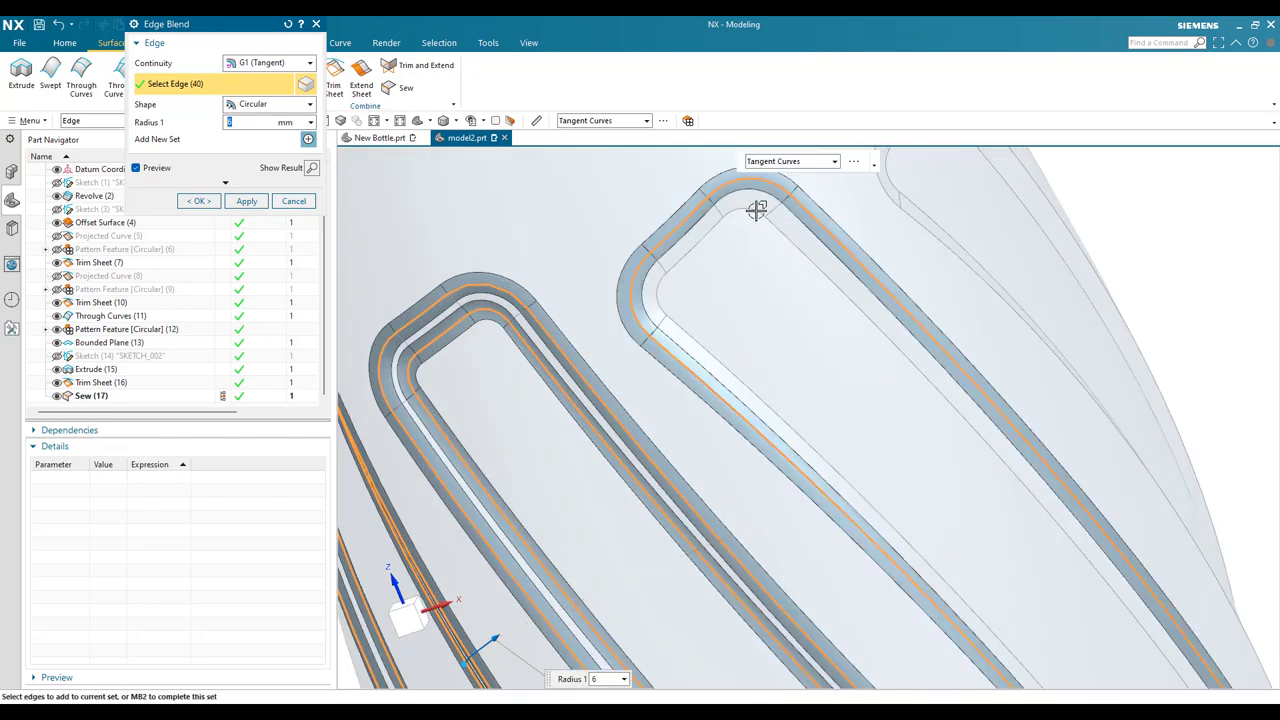
left_click(757, 209)
middle_click_drag(771, 326, 711, 223)
left_click(708, 229)
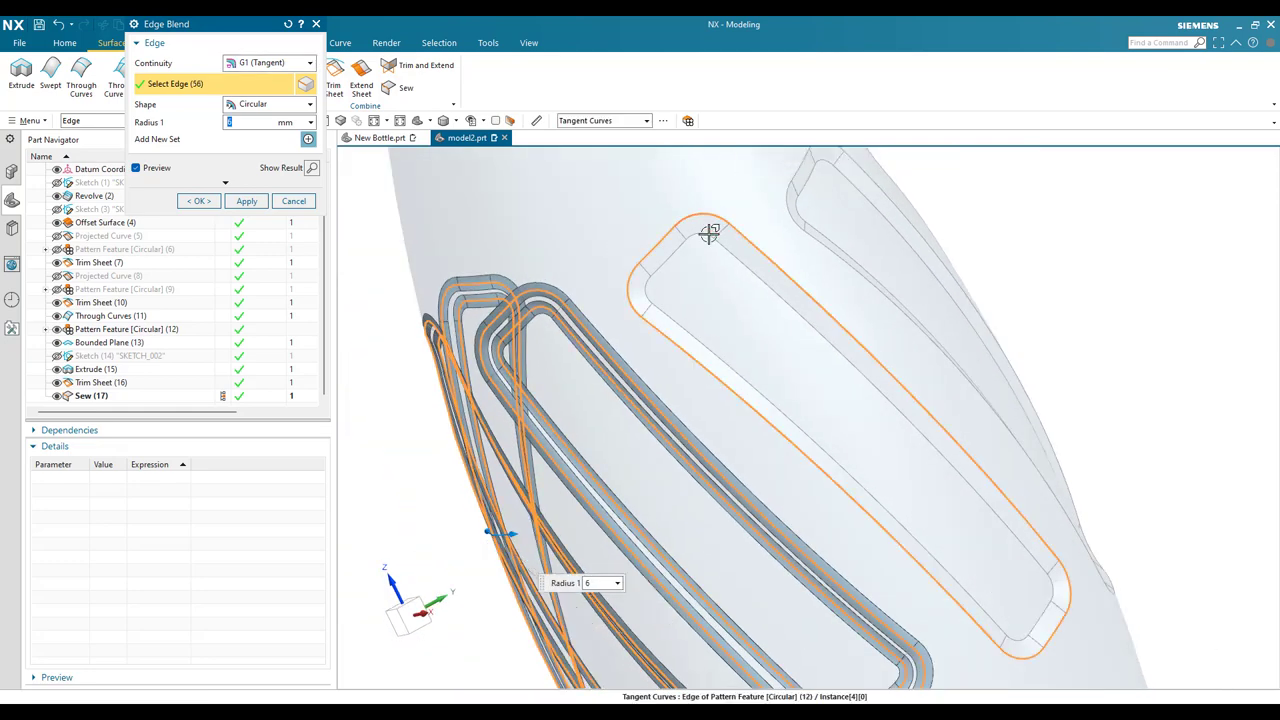
left_click(708, 232)
Add both edge loops of the fifth and sixth slanted panels to the same 6 mm blend set
middle_click_drag(780, 312, 730, 336)
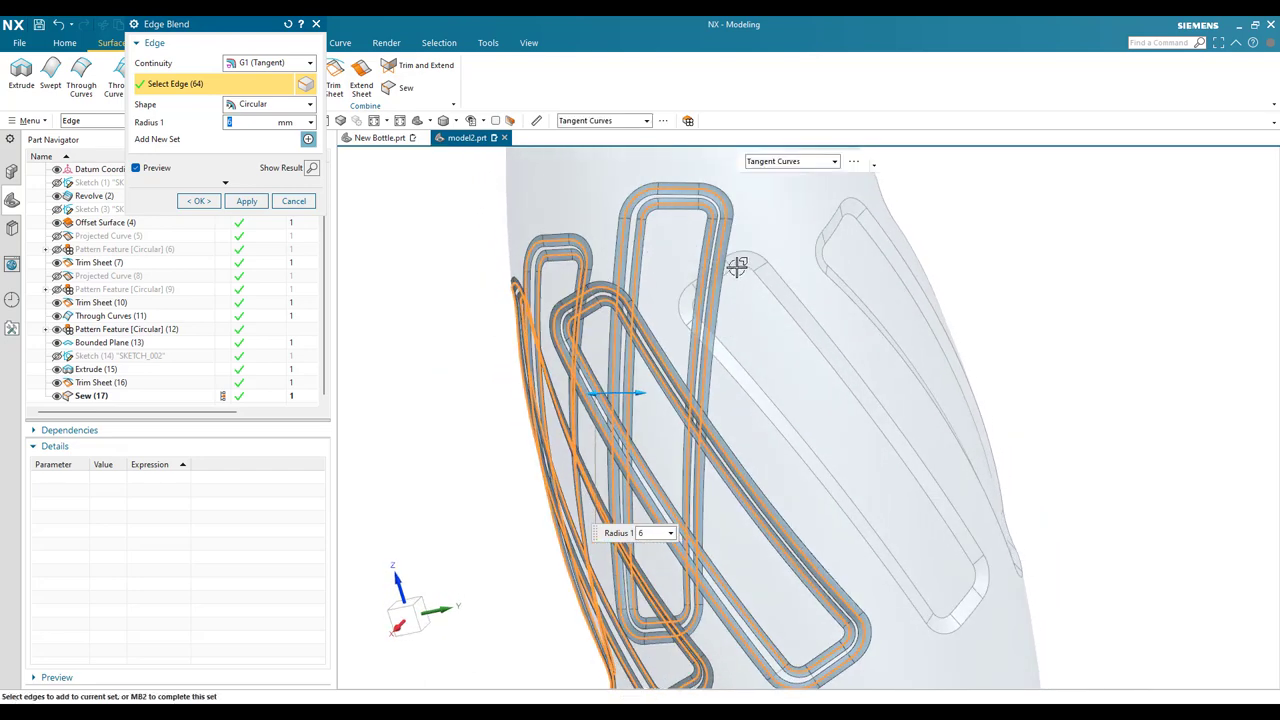
scroll(737, 263, "down", 5)
left_click(767, 228)
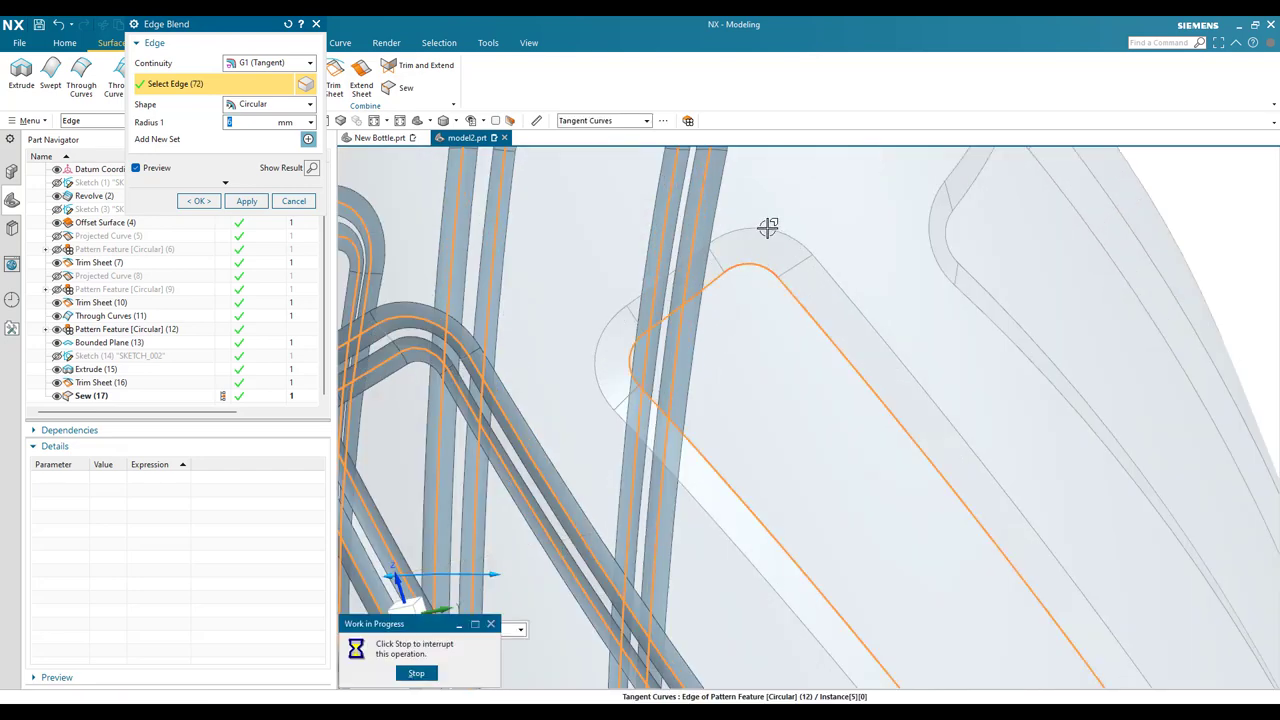
left_click(764, 227)
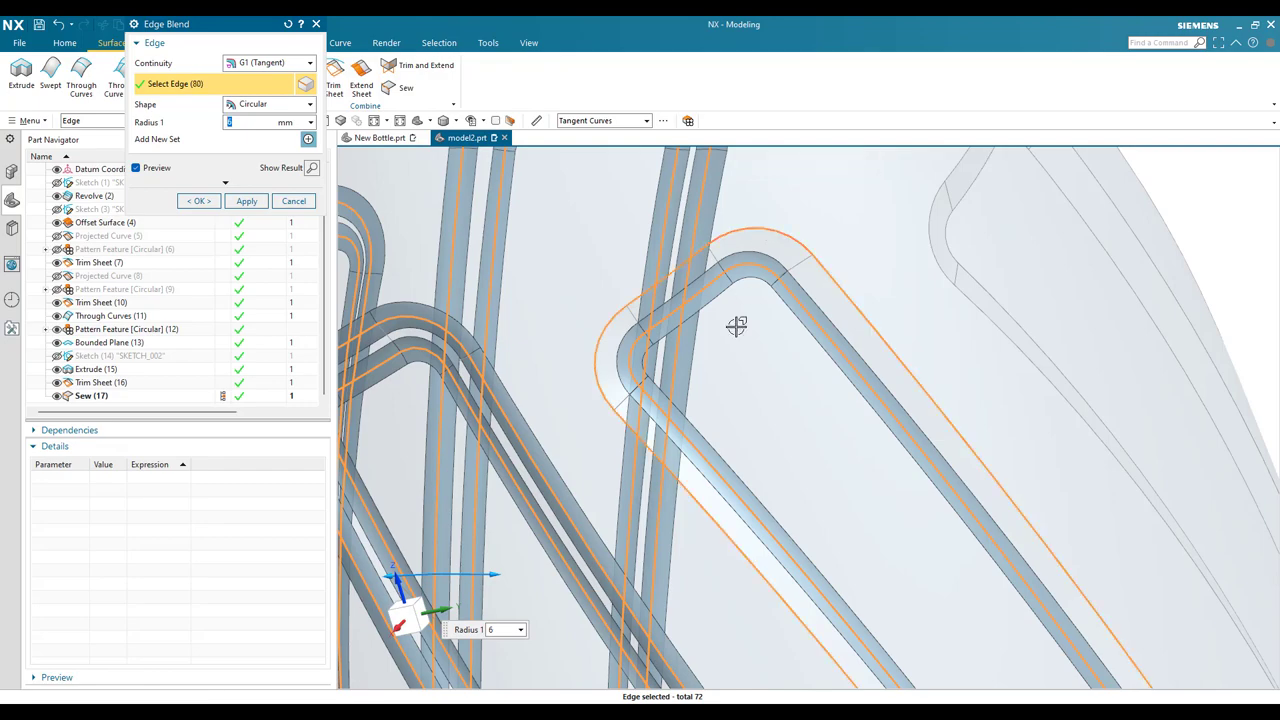
scroll(736, 326, "up", 5)
middle_click_drag(737, 323, 757, 352)
scroll(772, 239, "down", 4)
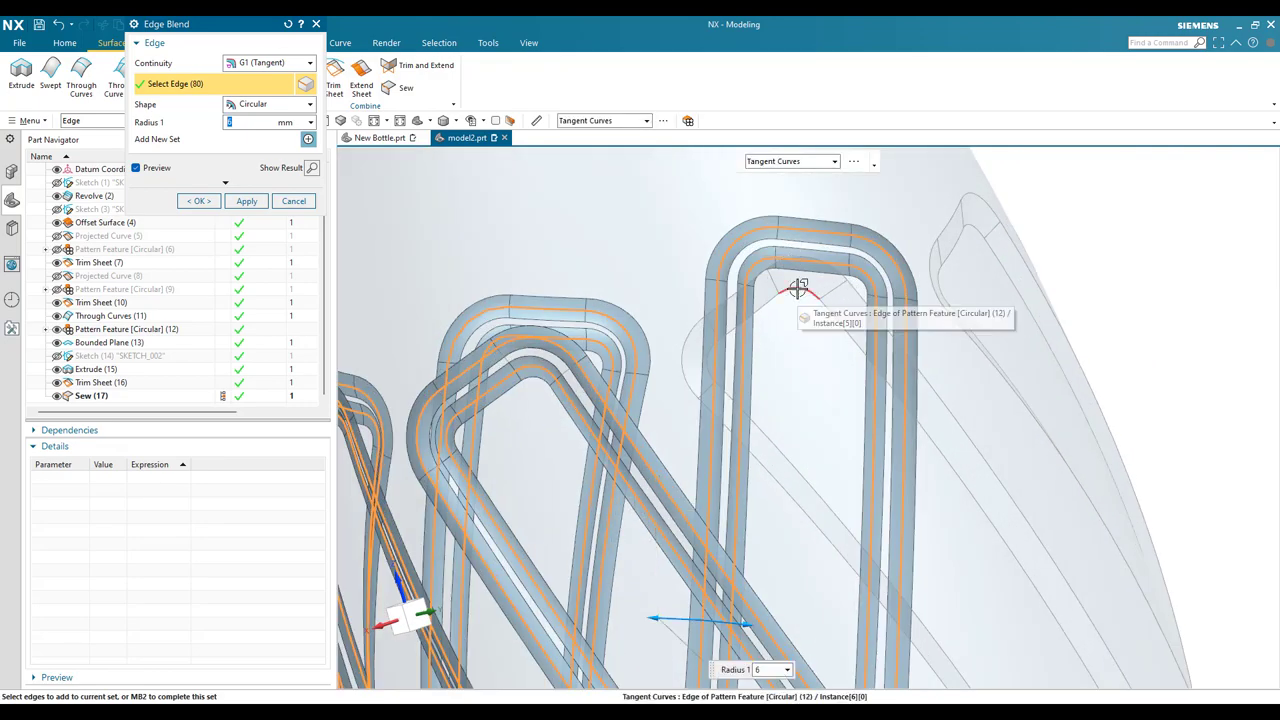
left_click(797, 288)
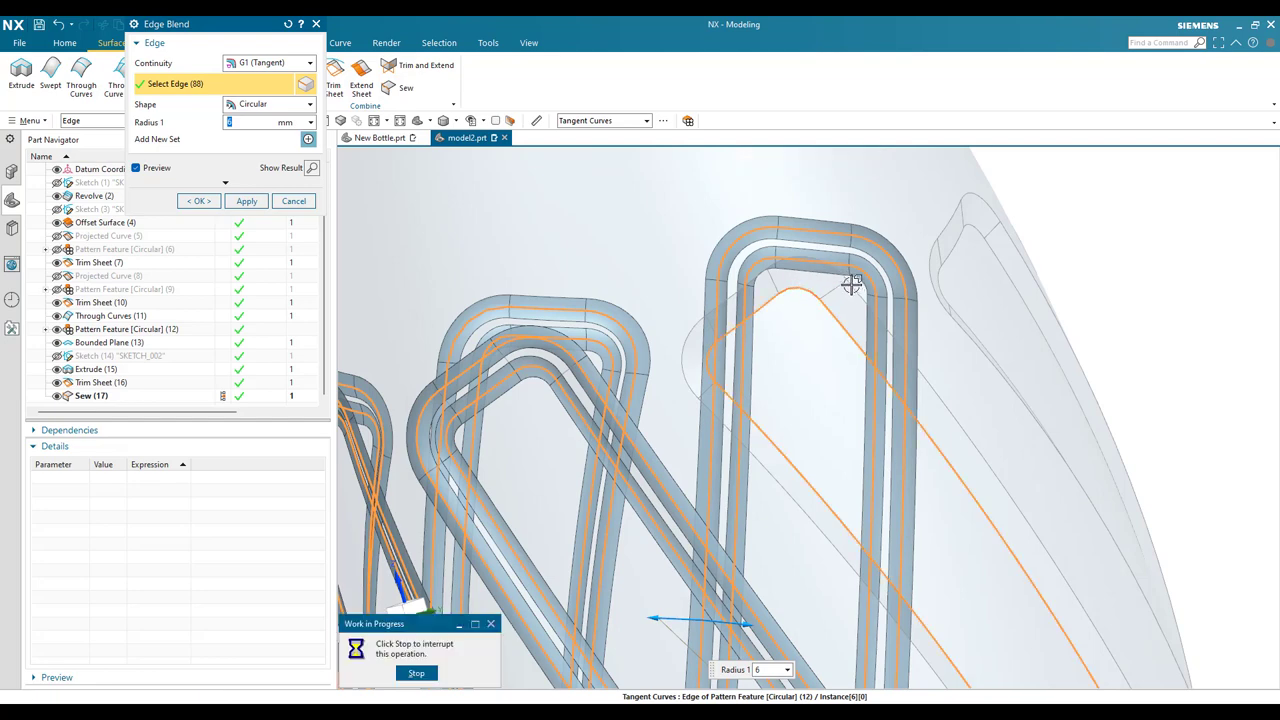
left_click(813, 292)
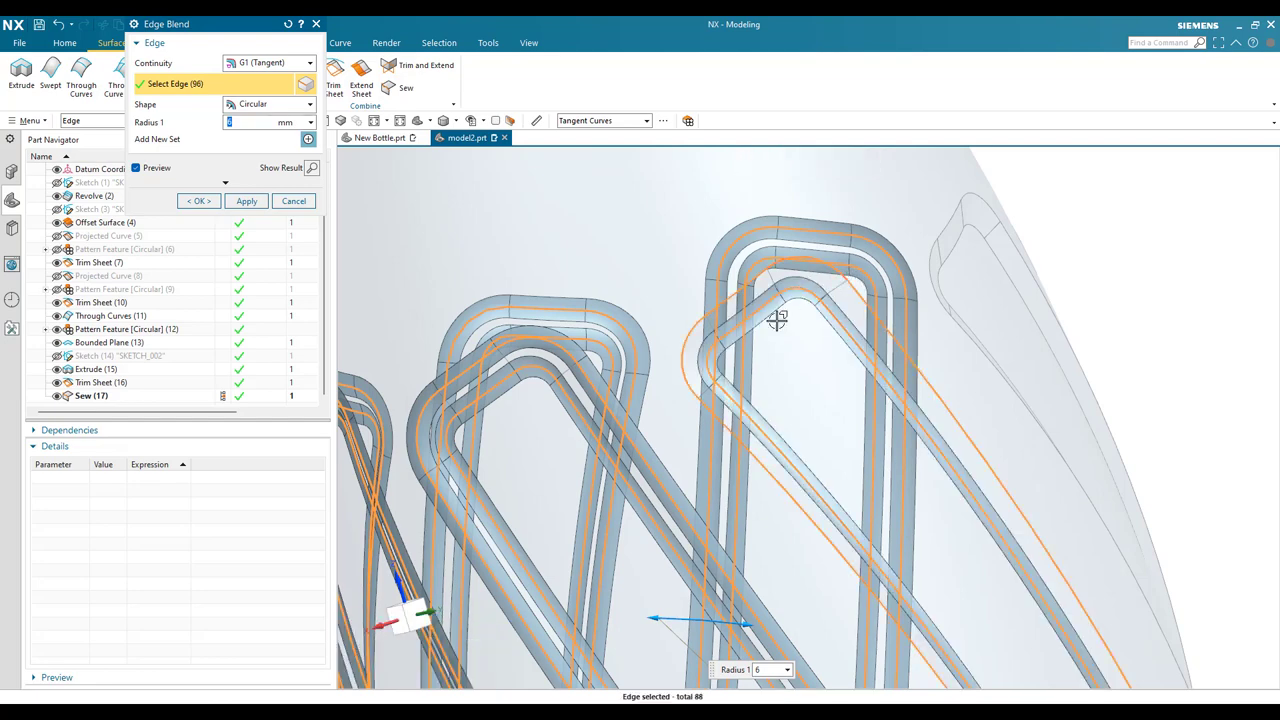
Add the seventh panel's inner and outer edge loops to the 6 mm blend set
scroll(760, 340, "down", 3)
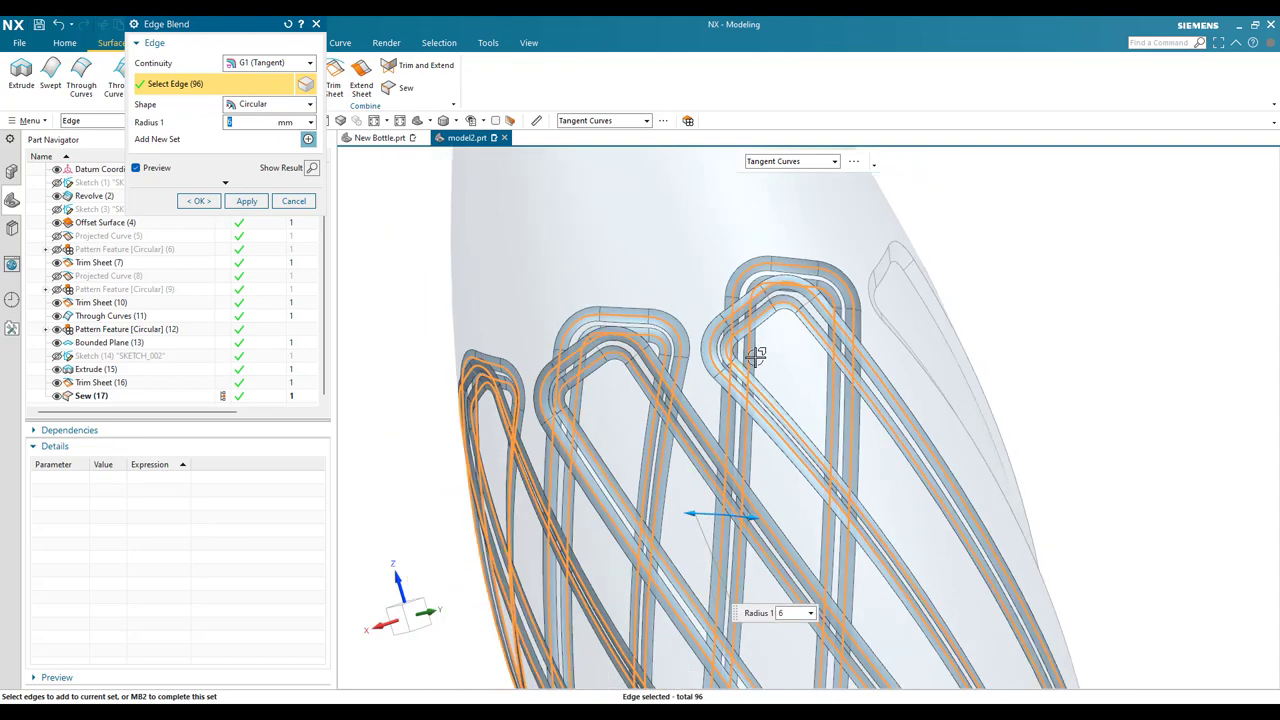
middle_click_drag(755, 355, 706, 360)
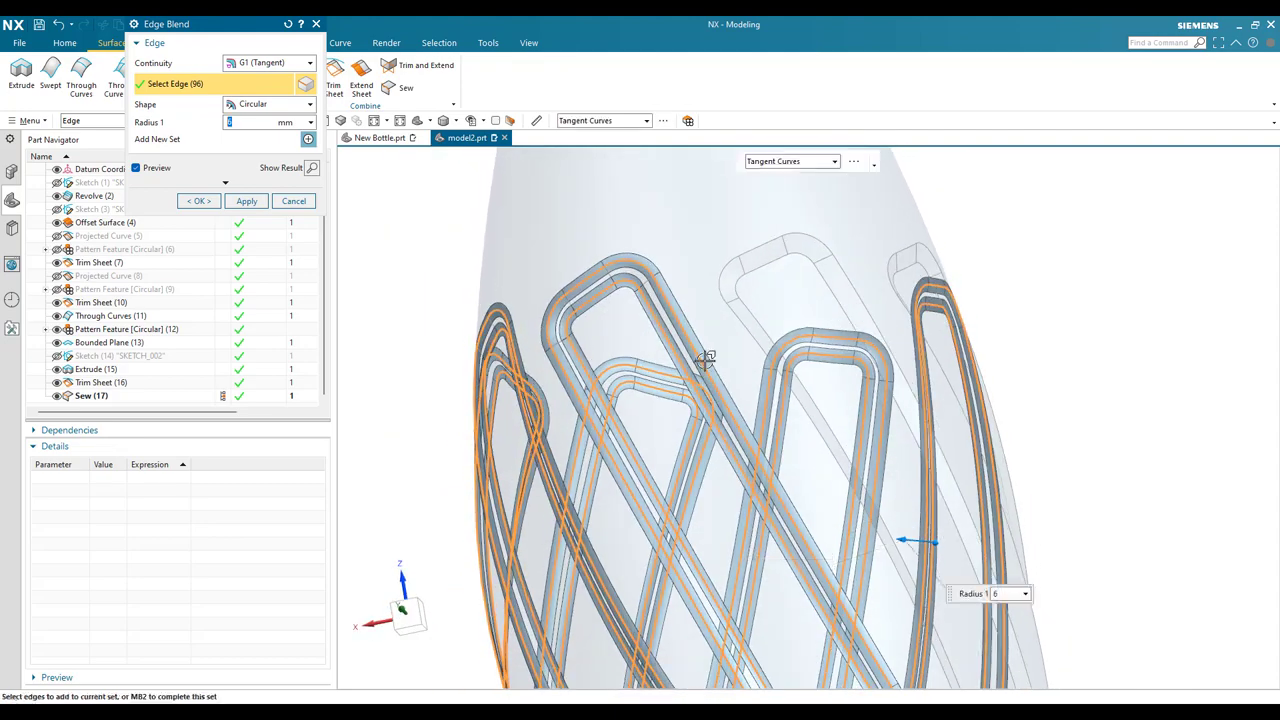
scroll(706, 360, "up", 5)
left_click(782, 270)
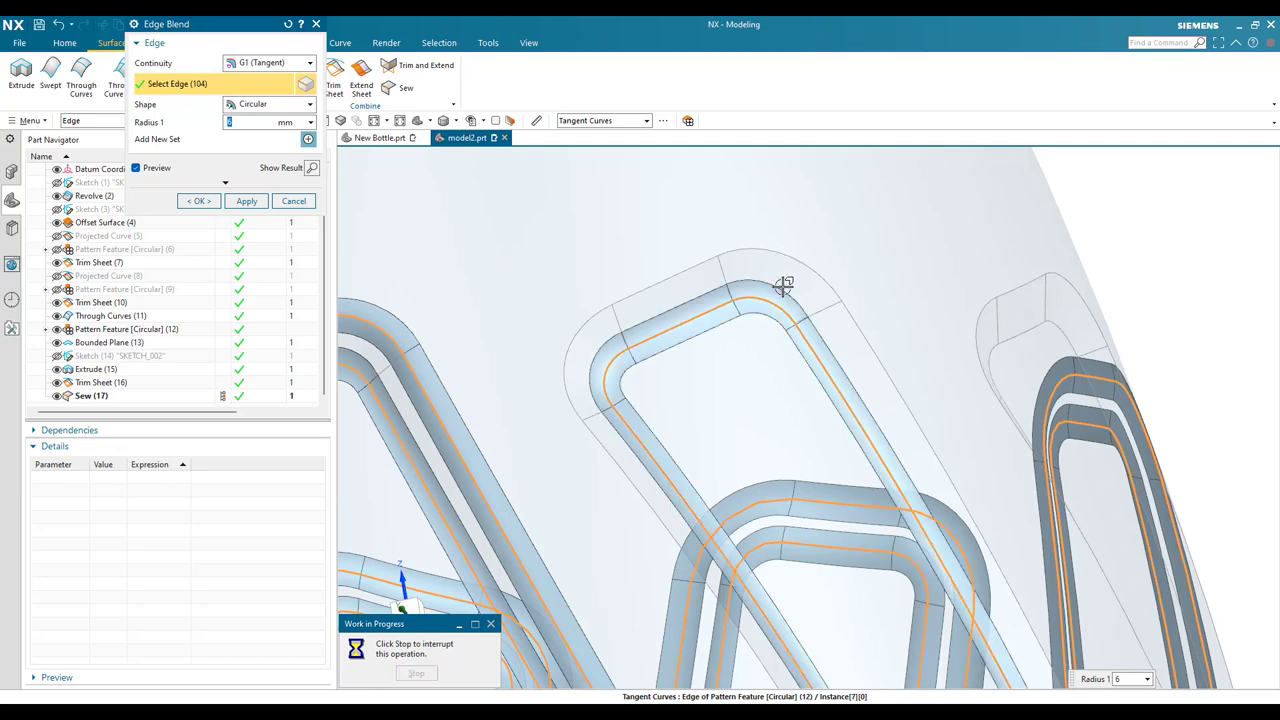
left_click(780, 293)
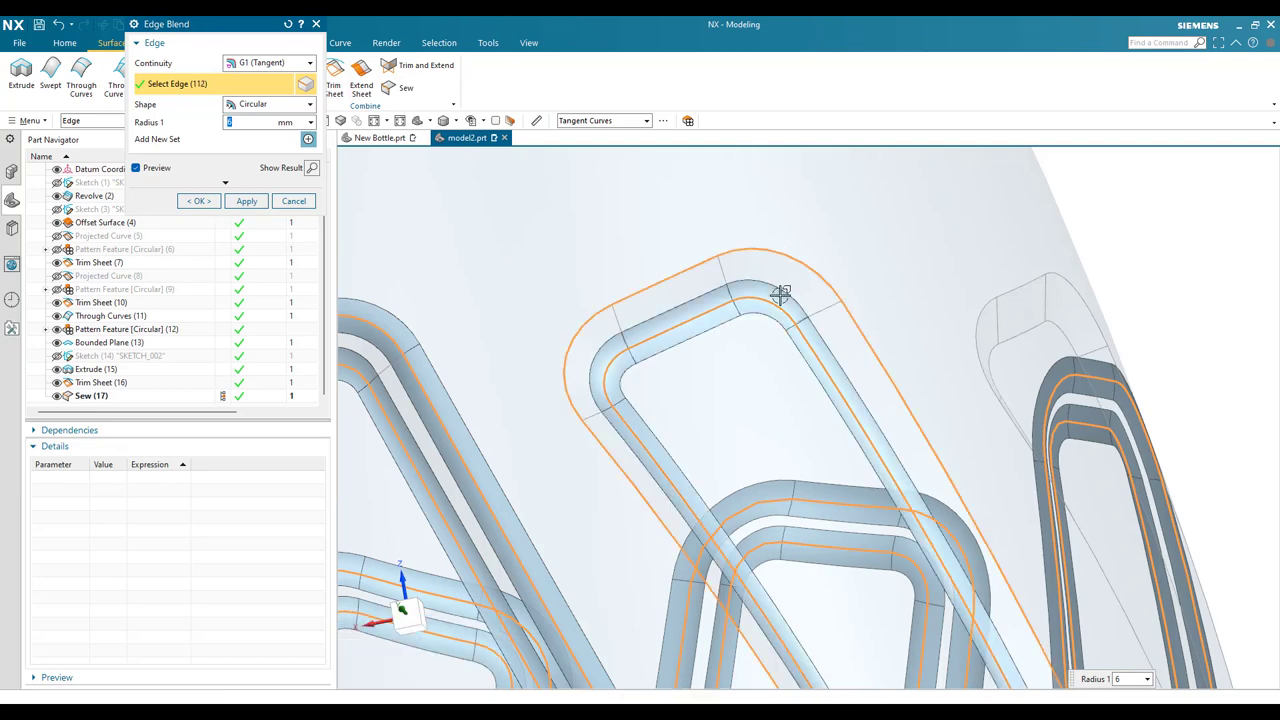
Add the eighth panel's two edge loops and complete the 6 mm Edge Blend on all the panels
scroll(780, 293, "down", 5)
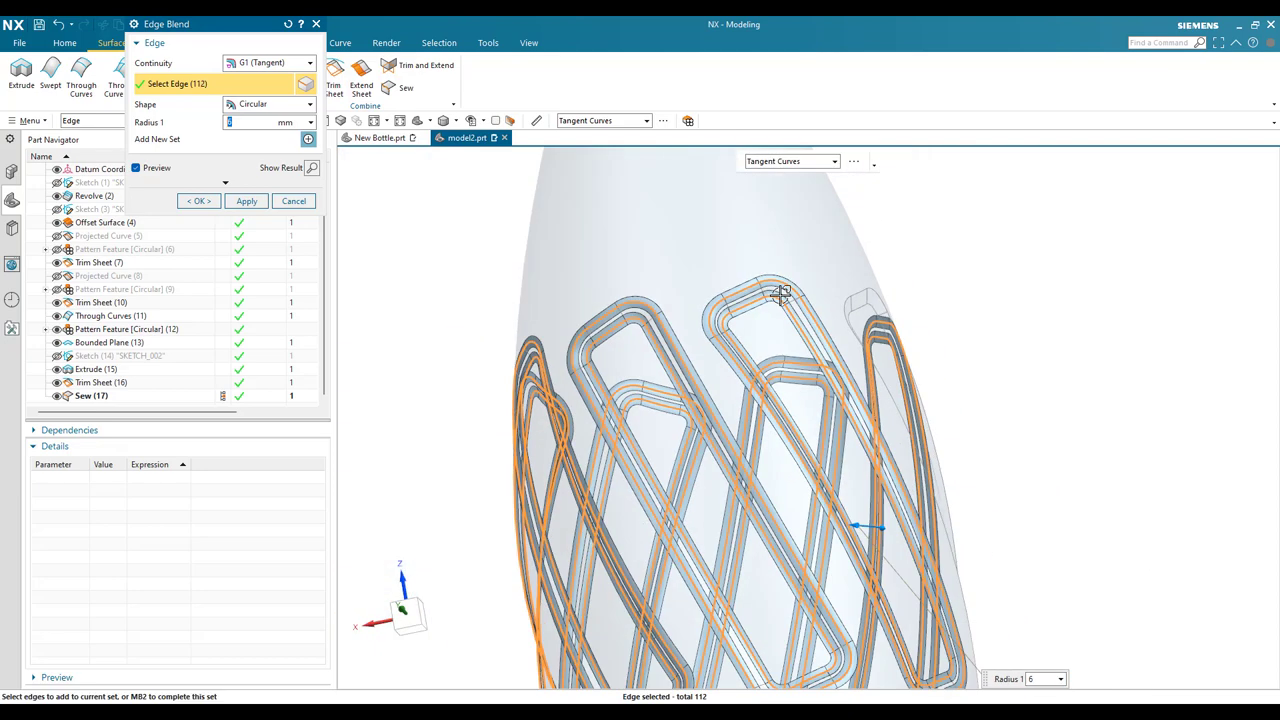
mouse_move(780, 291)
middle_mouse_down()
mouse_move(727, 325)
mouse_move(771, 294)
middle_mouse_up()
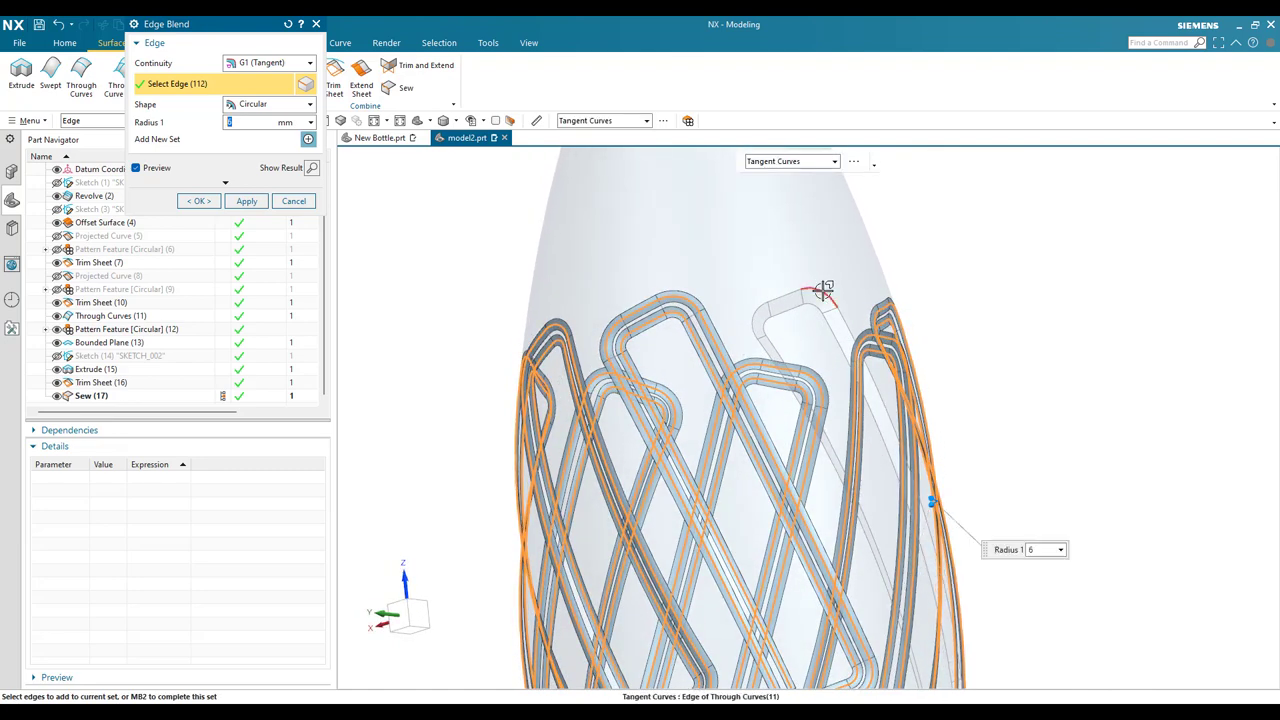
left_click(795, 305)
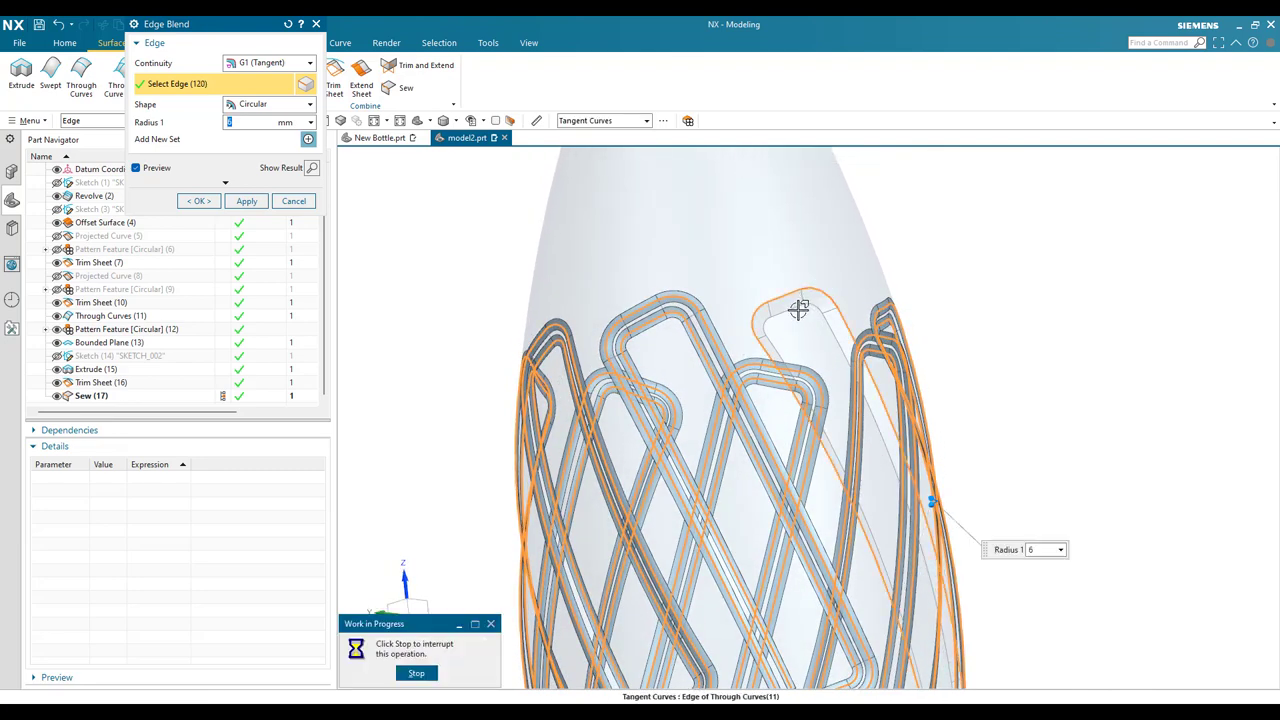
left_click(797, 309)
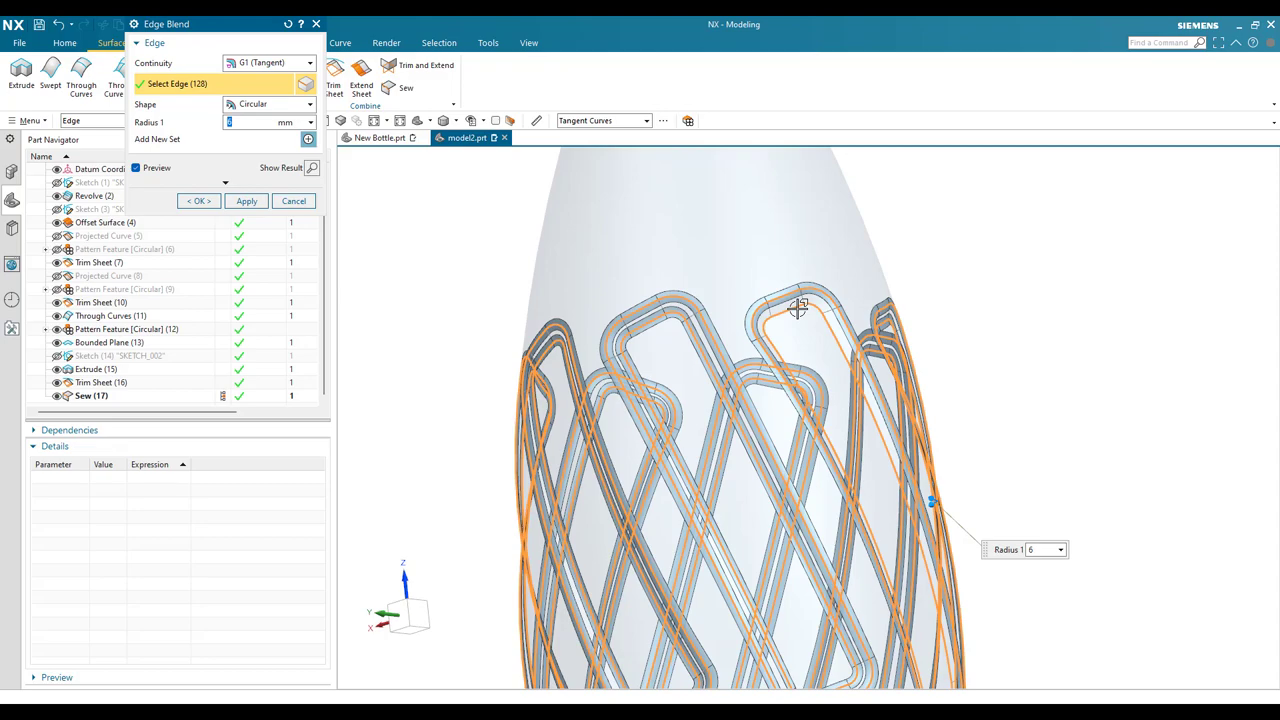
scroll(785, 322, "down", 3)
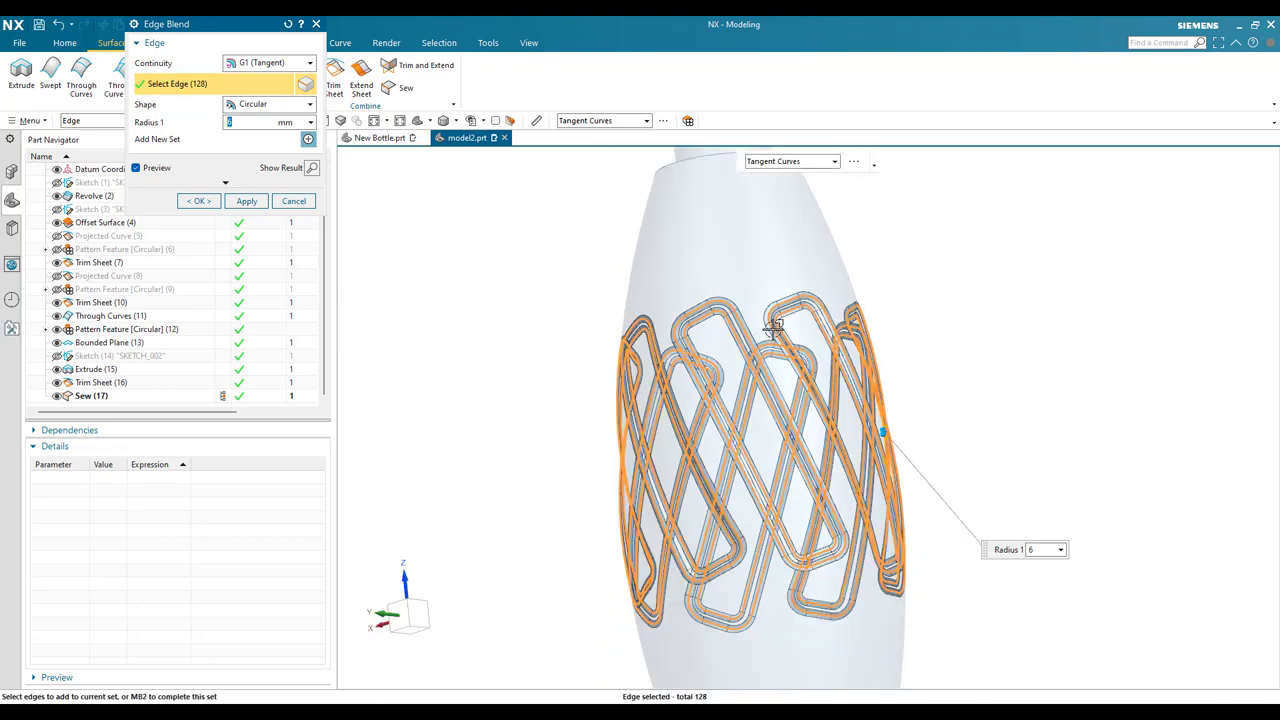
middle_click_drag(771, 337, 864, 337)
left_click(200, 201)
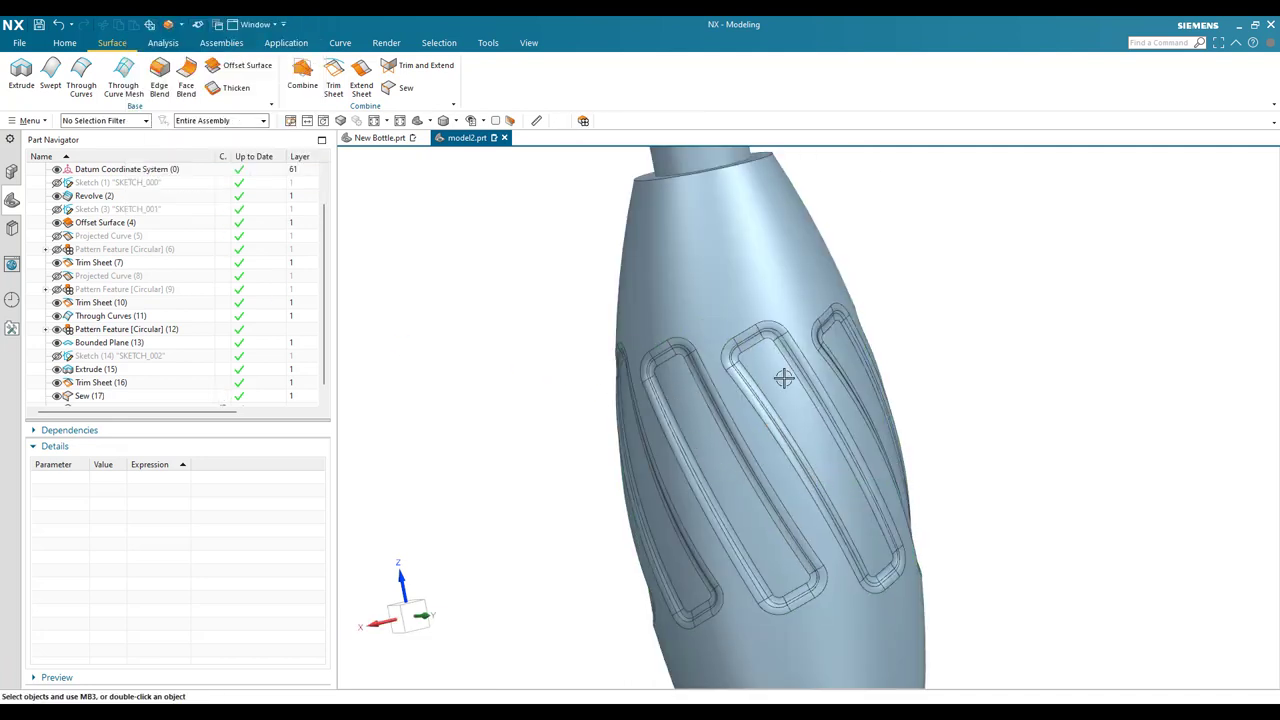
Blend the outer circular edge of the bottle's flat shoulder with an 11 mm radius
scroll(745, 420, "down", 2)
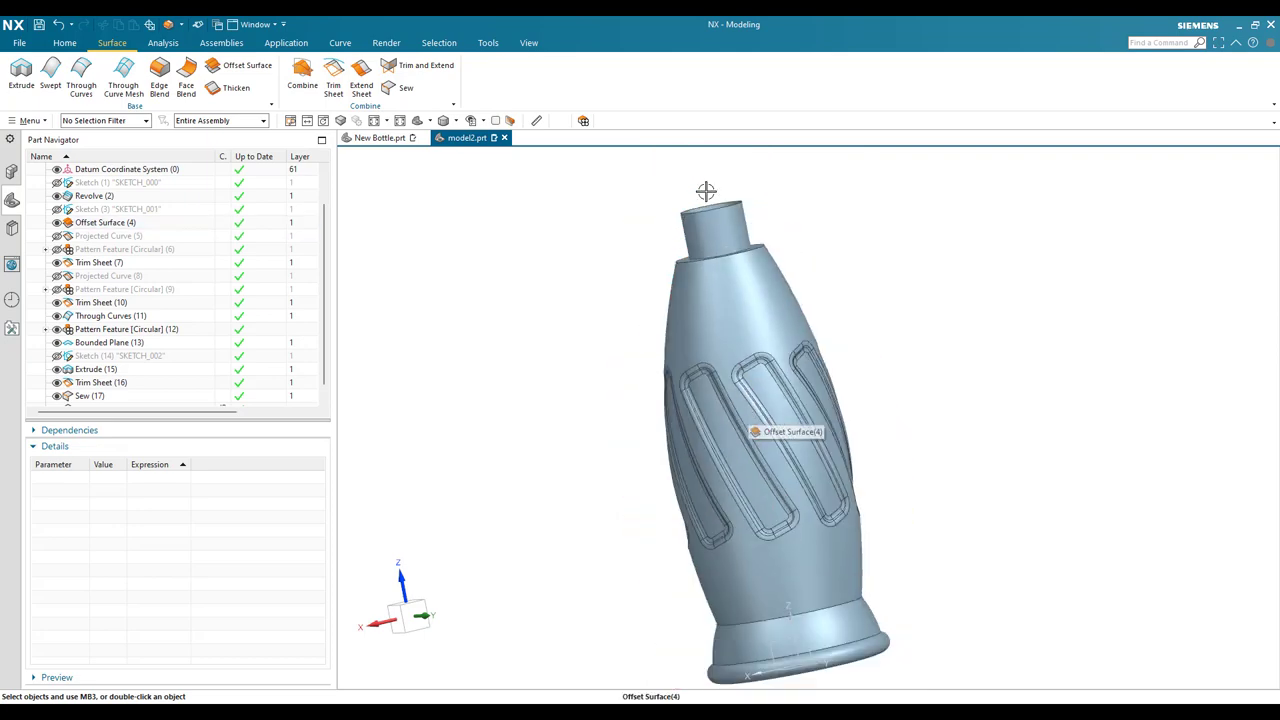
scroll(675, 280, "up", 4)
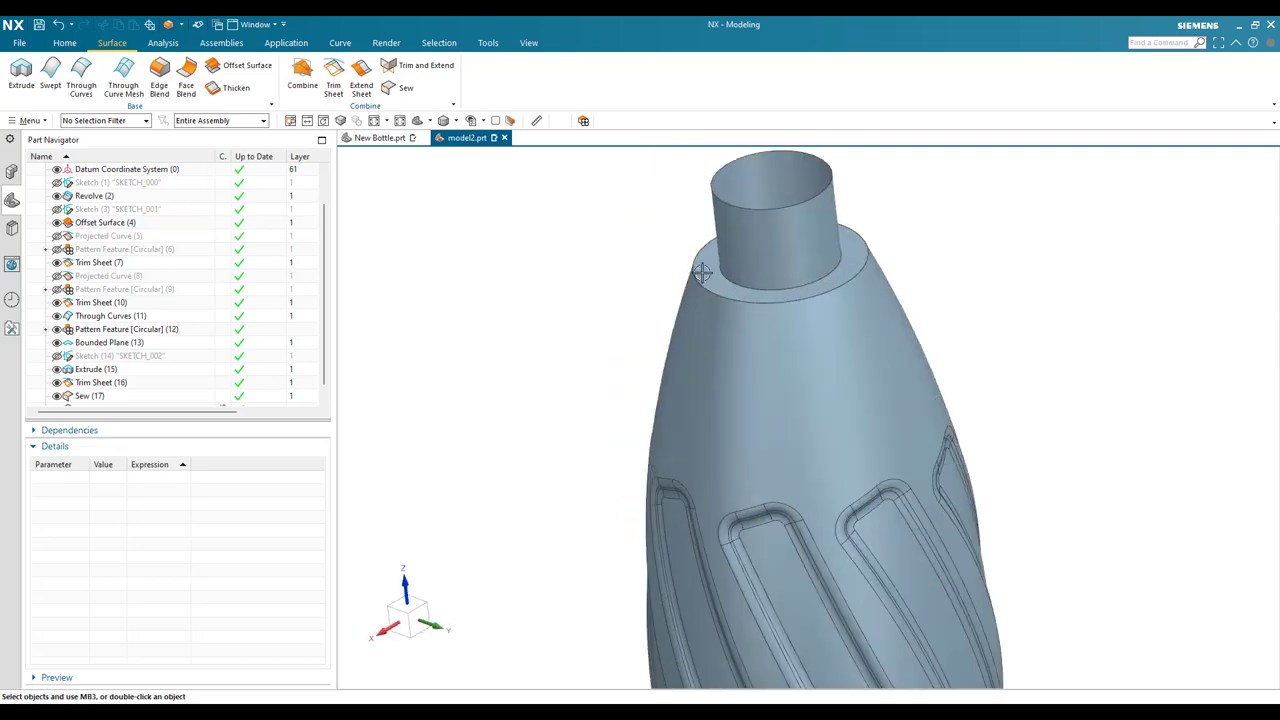
scroll(698, 285, "up", 2)
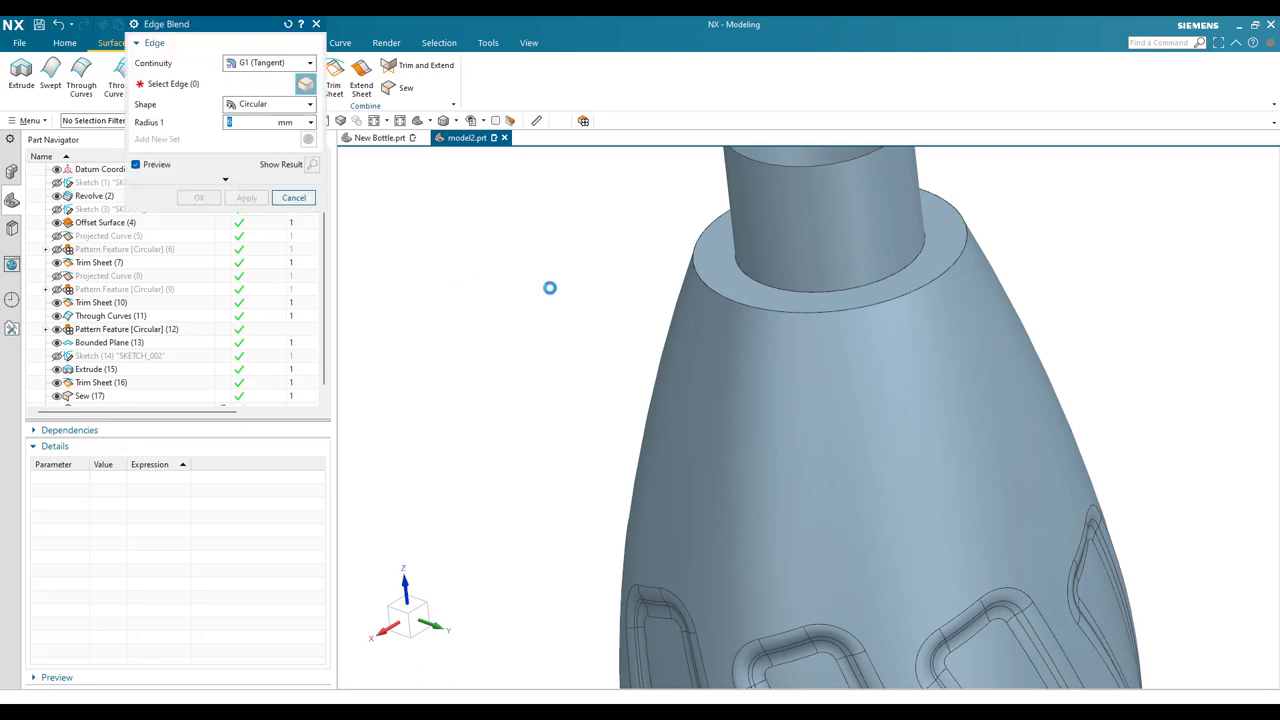
left_click(529, 354)
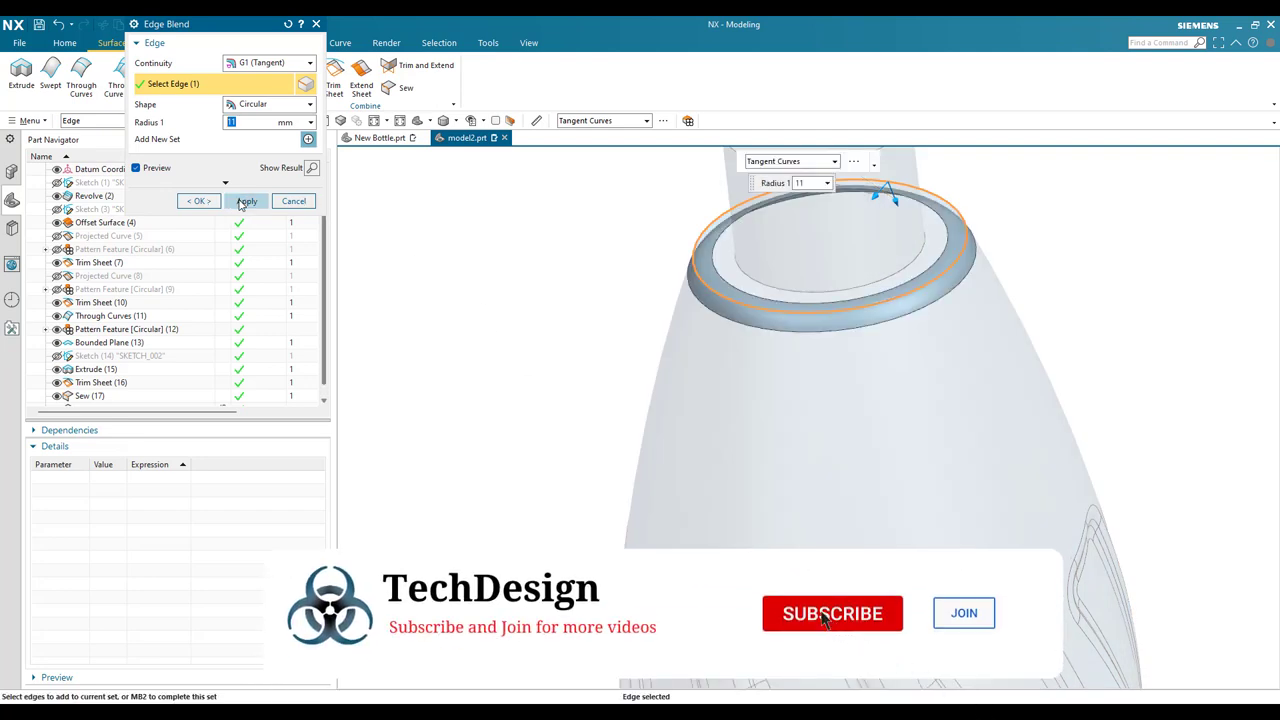
left_click(240, 204)
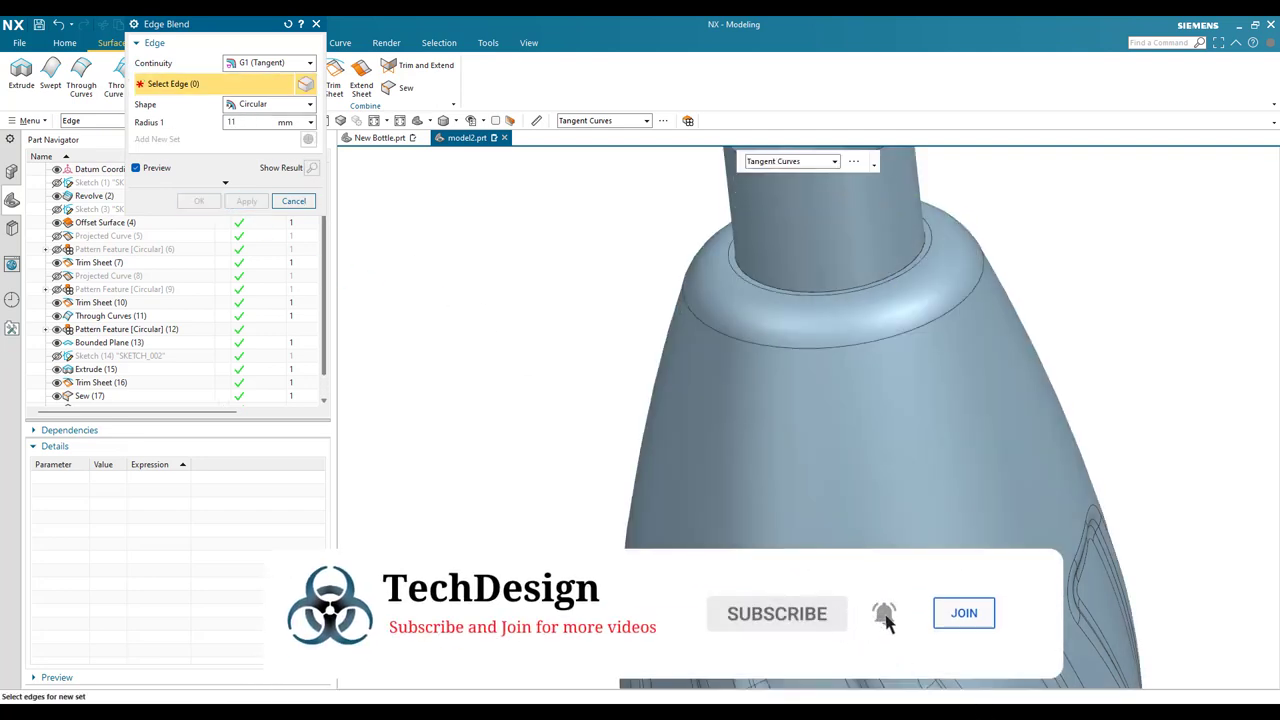
Blend the circular edge where the neck meets the shoulder with an 18 mm radius
left_click(757, 276)
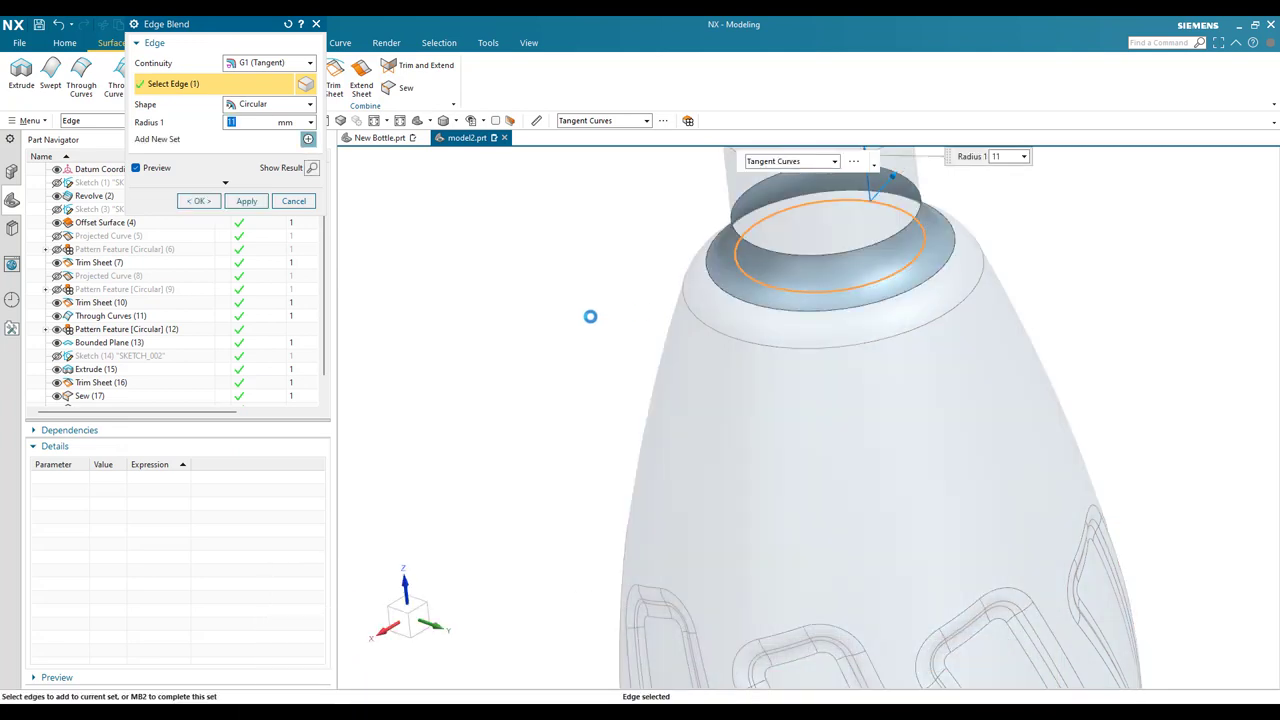
type("18")
key("Return")
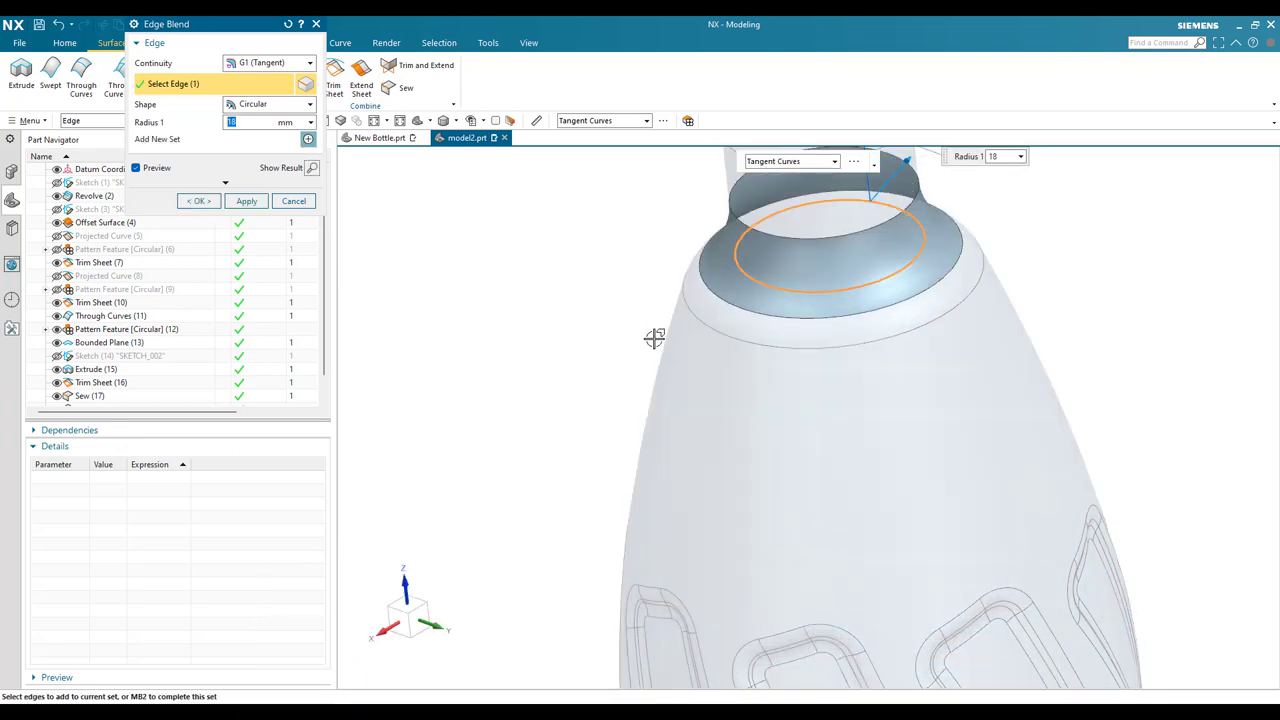
left_click(246, 201)
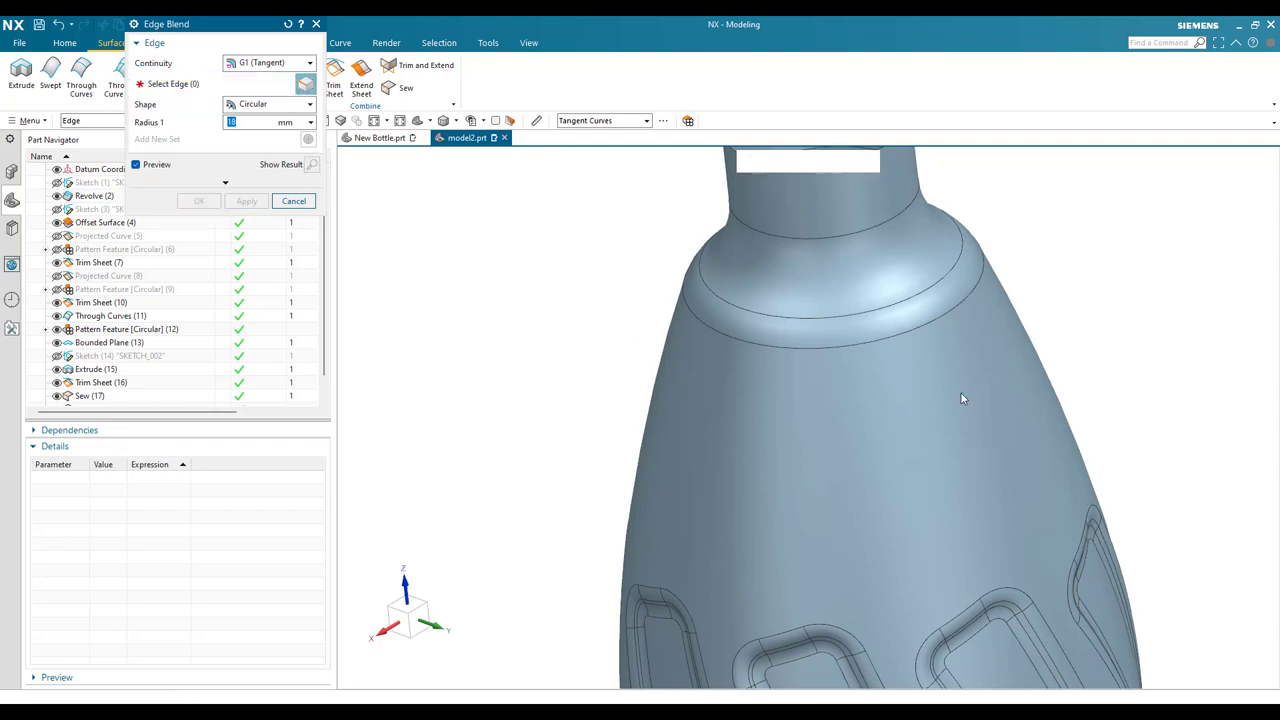
Blend the two circular edges at the upper and lower ends of the bottle's flared base section with a 7 mm radius
scroll(495, 260, "down", 4)
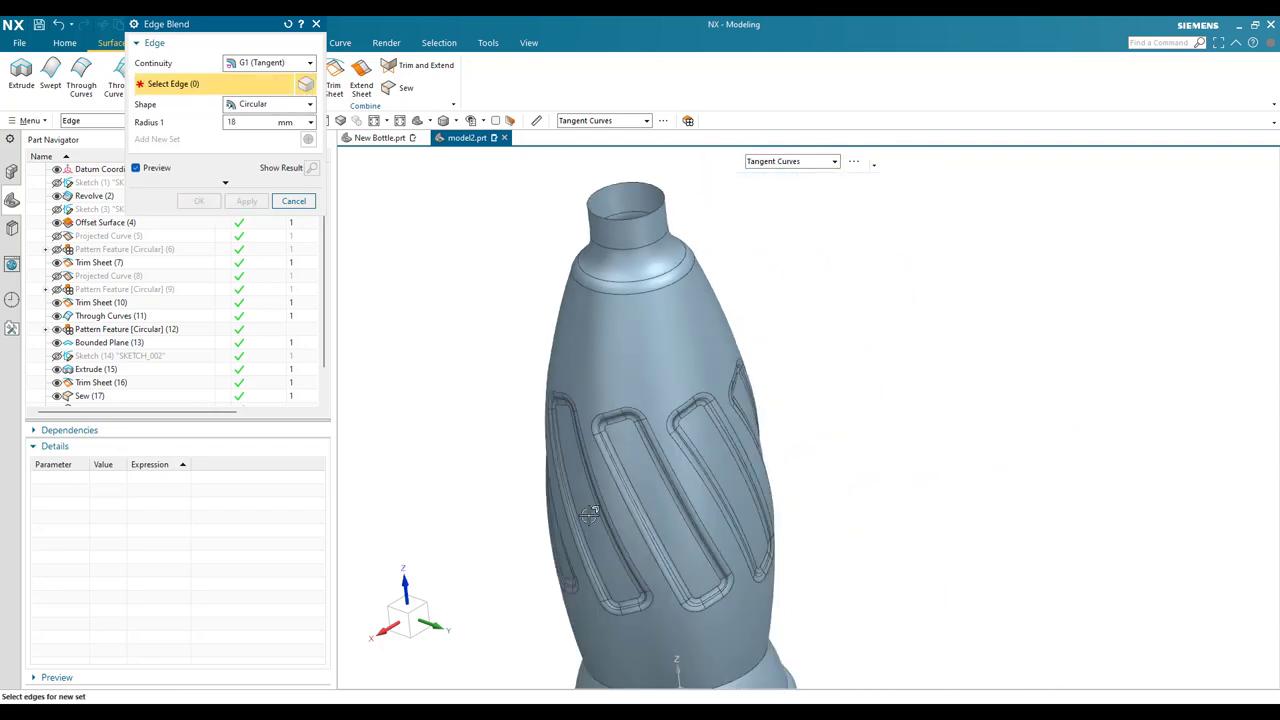
scroll(570, 347, "down", 3)
scroll(613, 570, "up", 6)
left_click(731, 355)
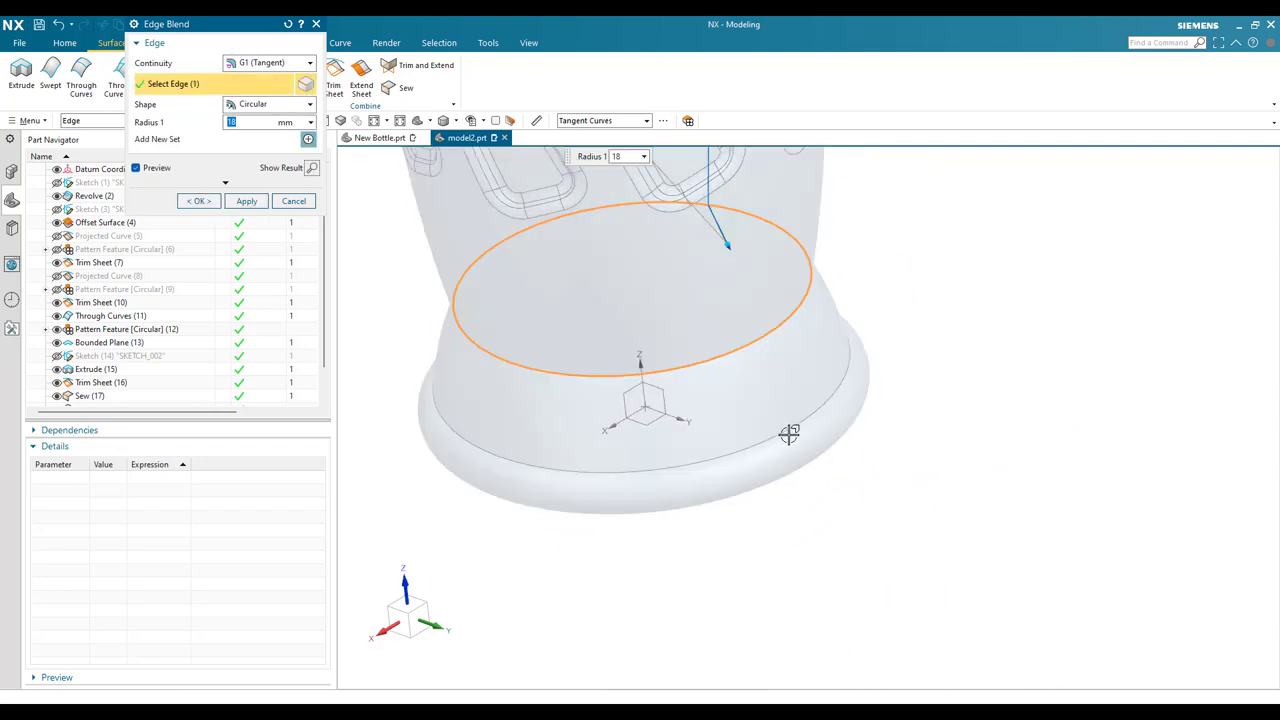
left_click(776, 433)
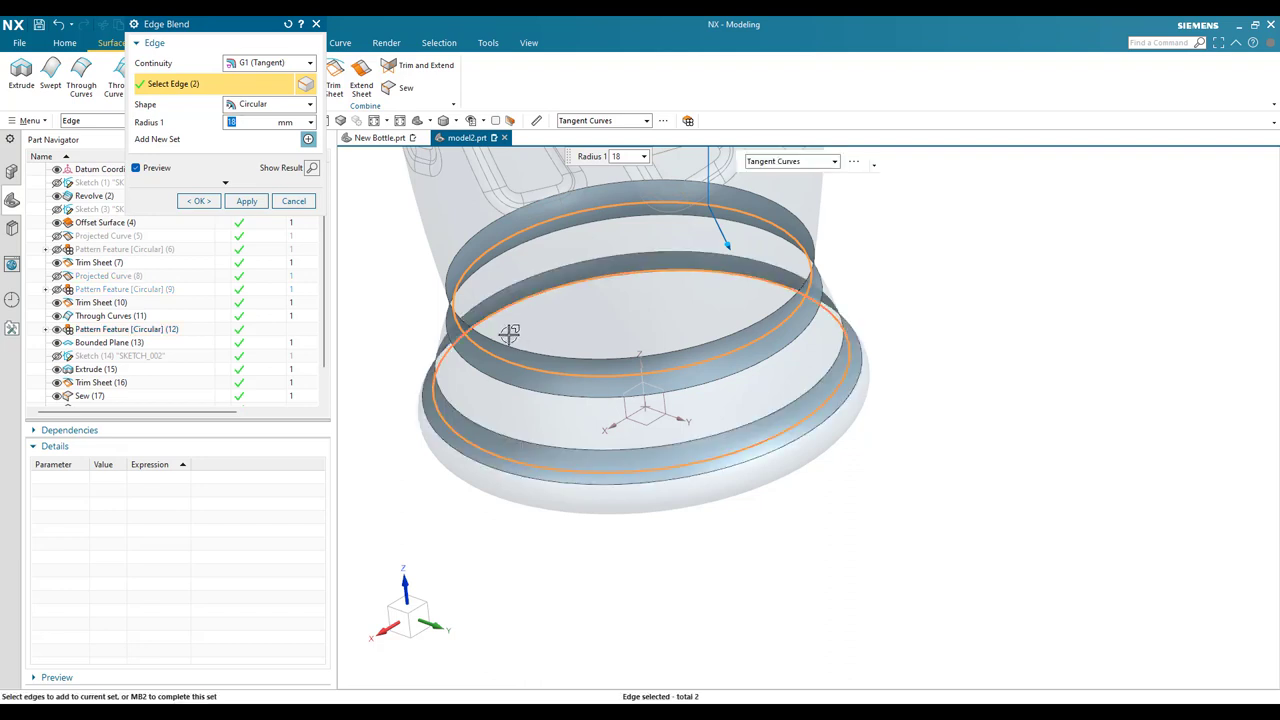
key("Return")
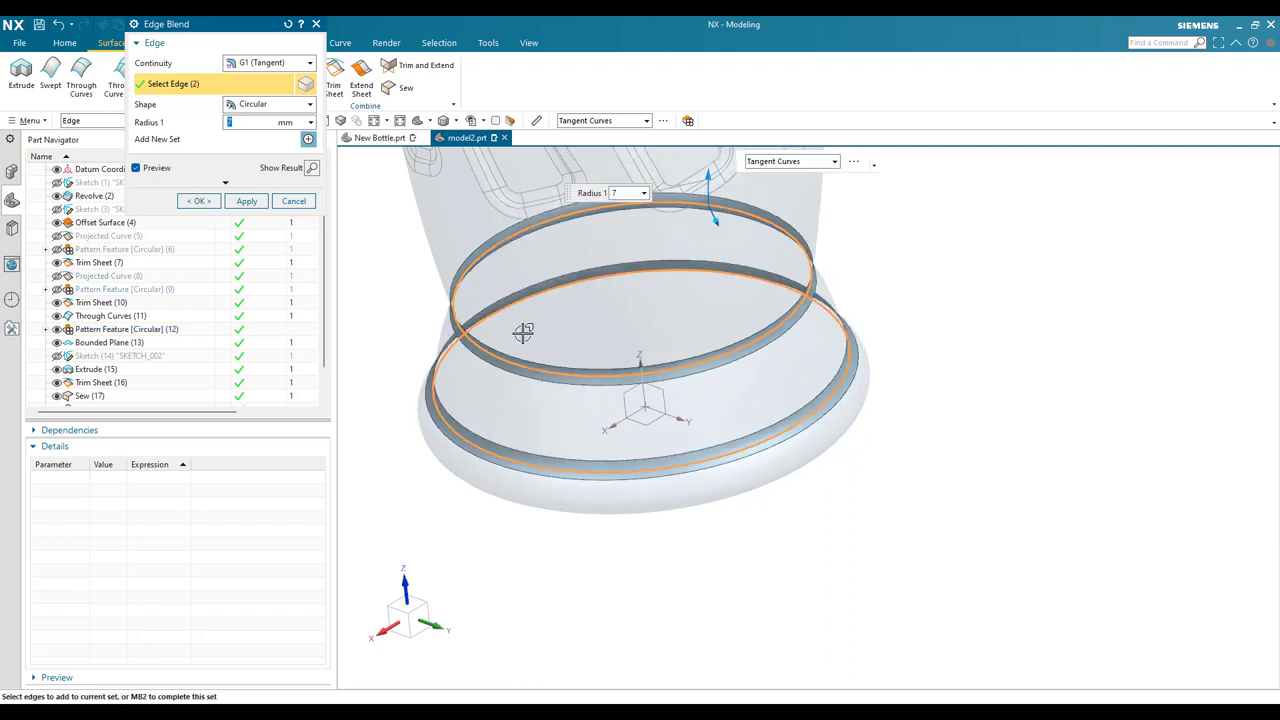
left_click(246, 201)
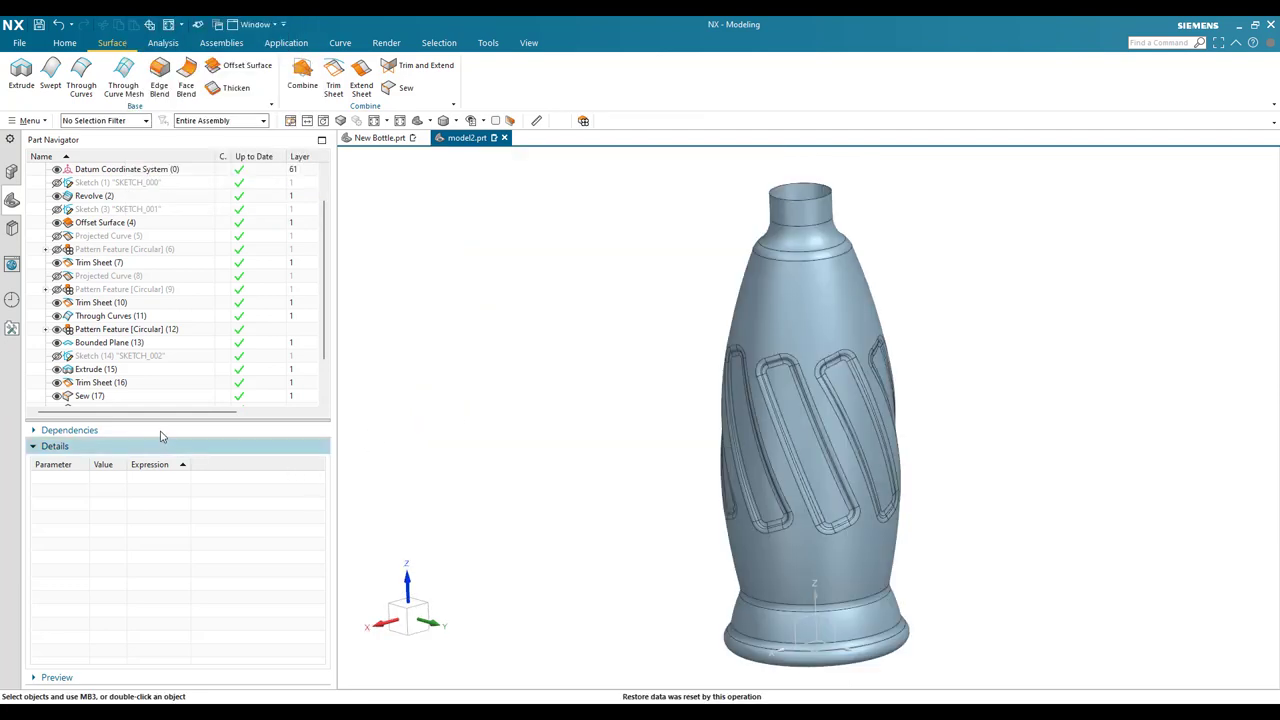
Thicken all tangent faces of the bottle into a solid wall with Offset 1 at 1 mm and Offset 2 at 0 mm
left_click(161, 431)
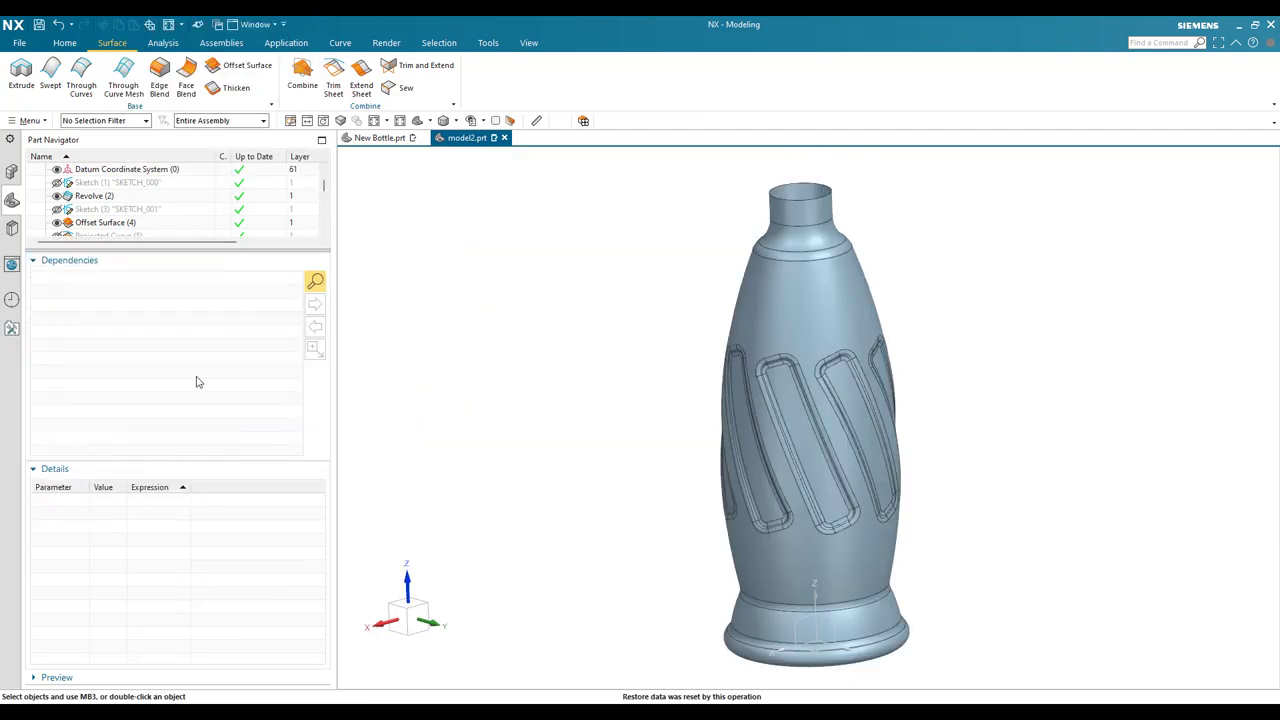
left_click_drag(194, 340, 196, 686)
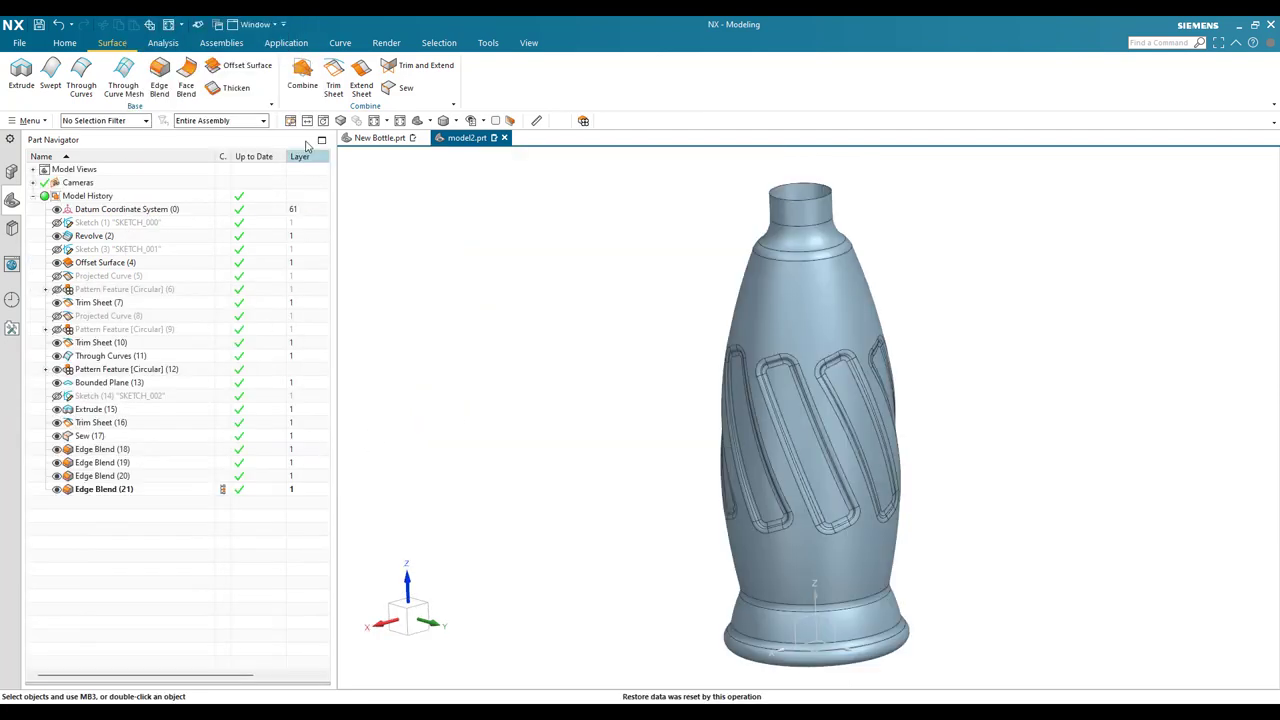
left_click(251, 94)
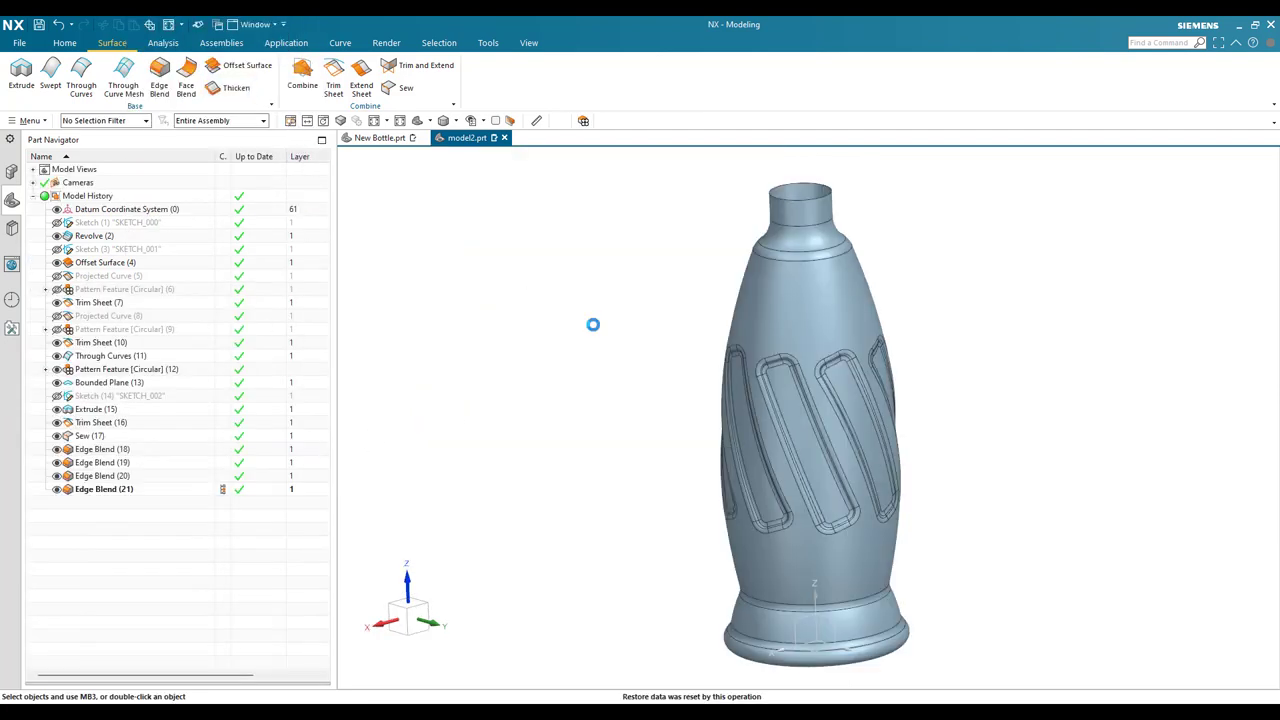
left_click(723, 333)
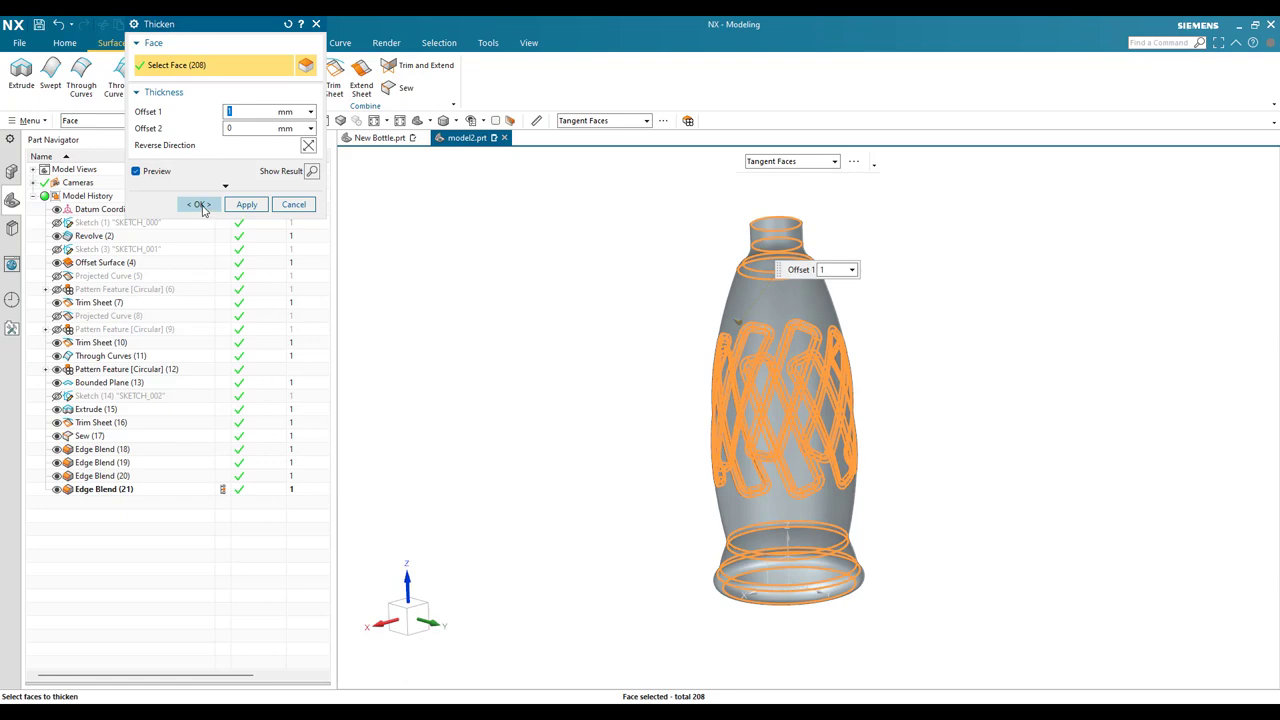
scroll(788, 328, "up", 5)
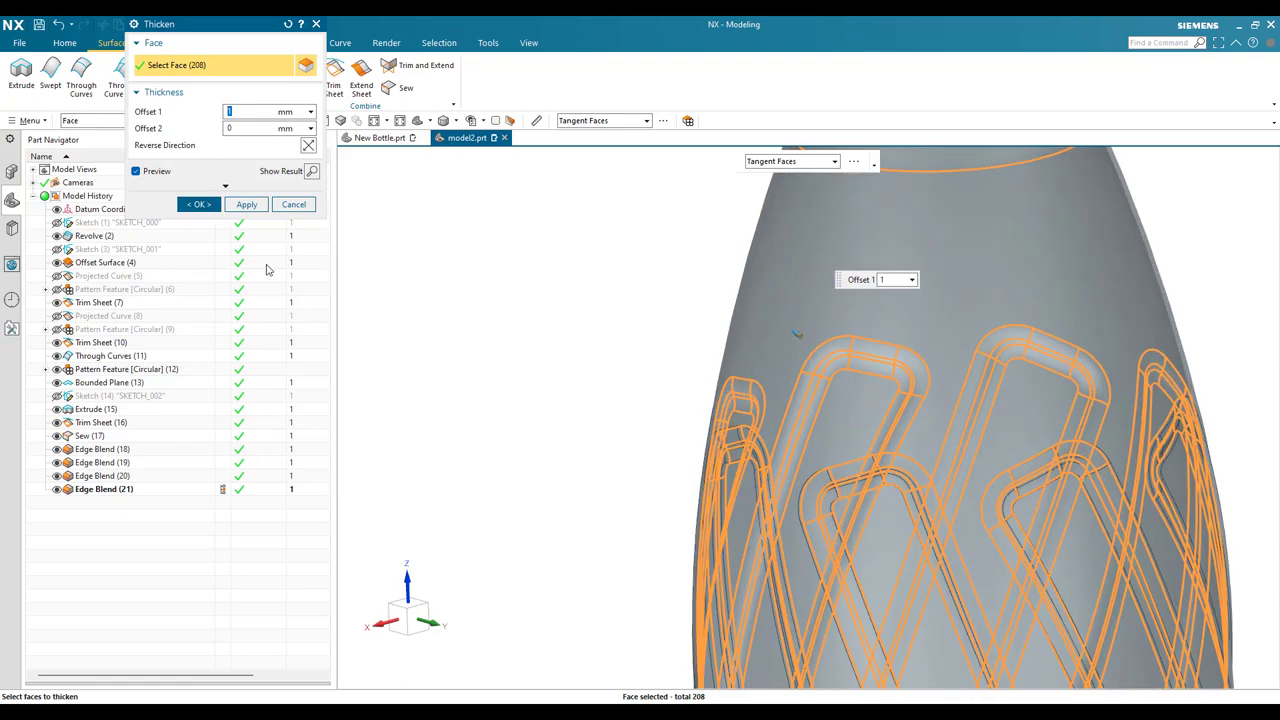
left_click(212, 208)
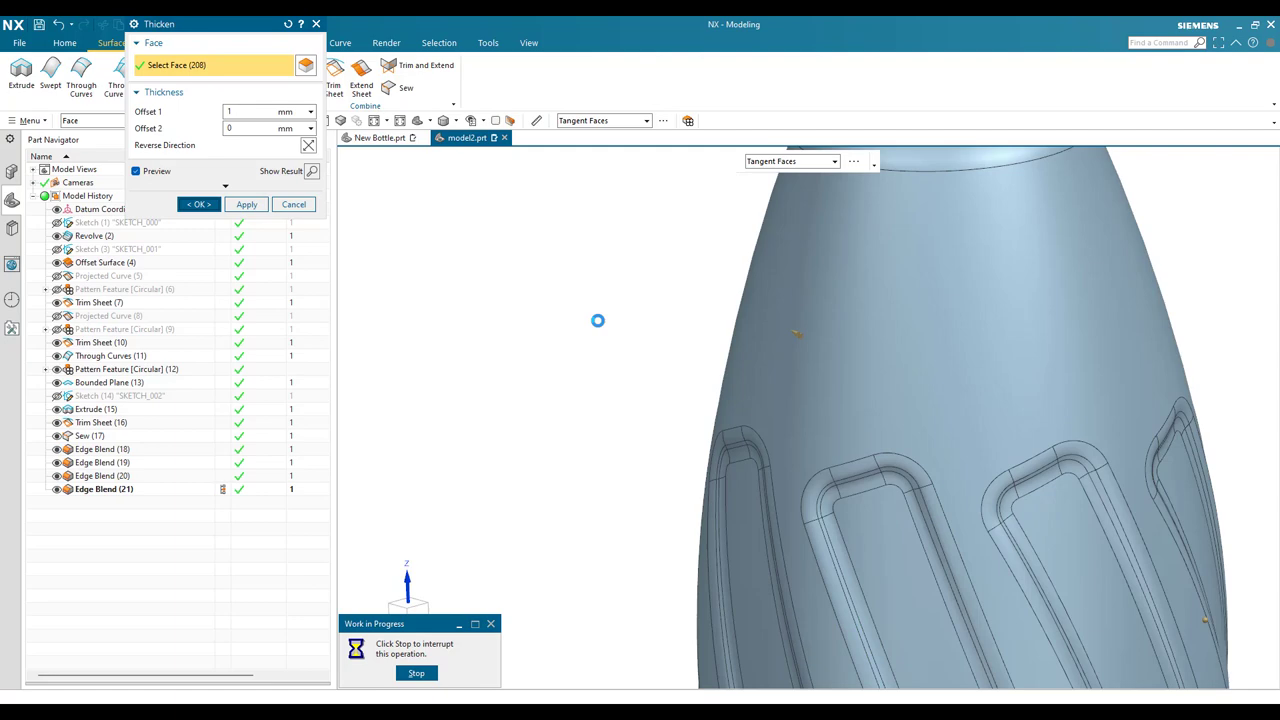
scroll(641, 309, "down", 4)
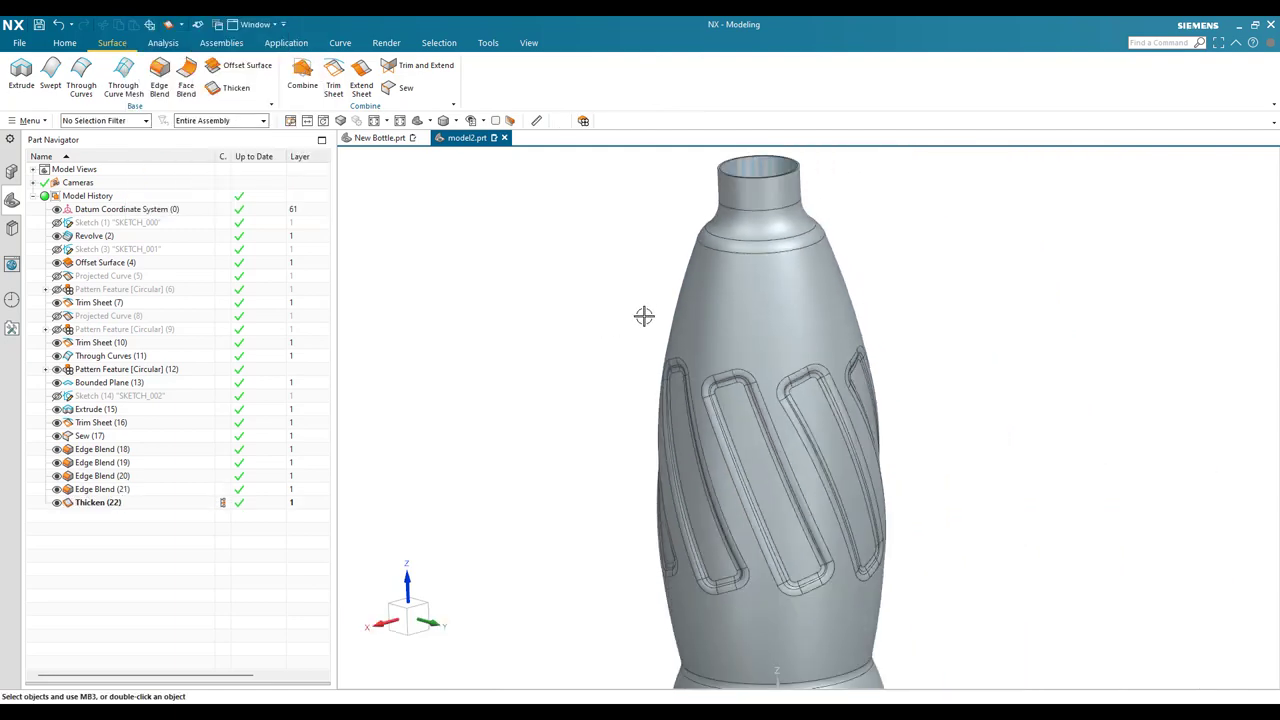
Hide all objects and show only the solid bodies, leaving the thickened bottle on display
key("ctrl+w")
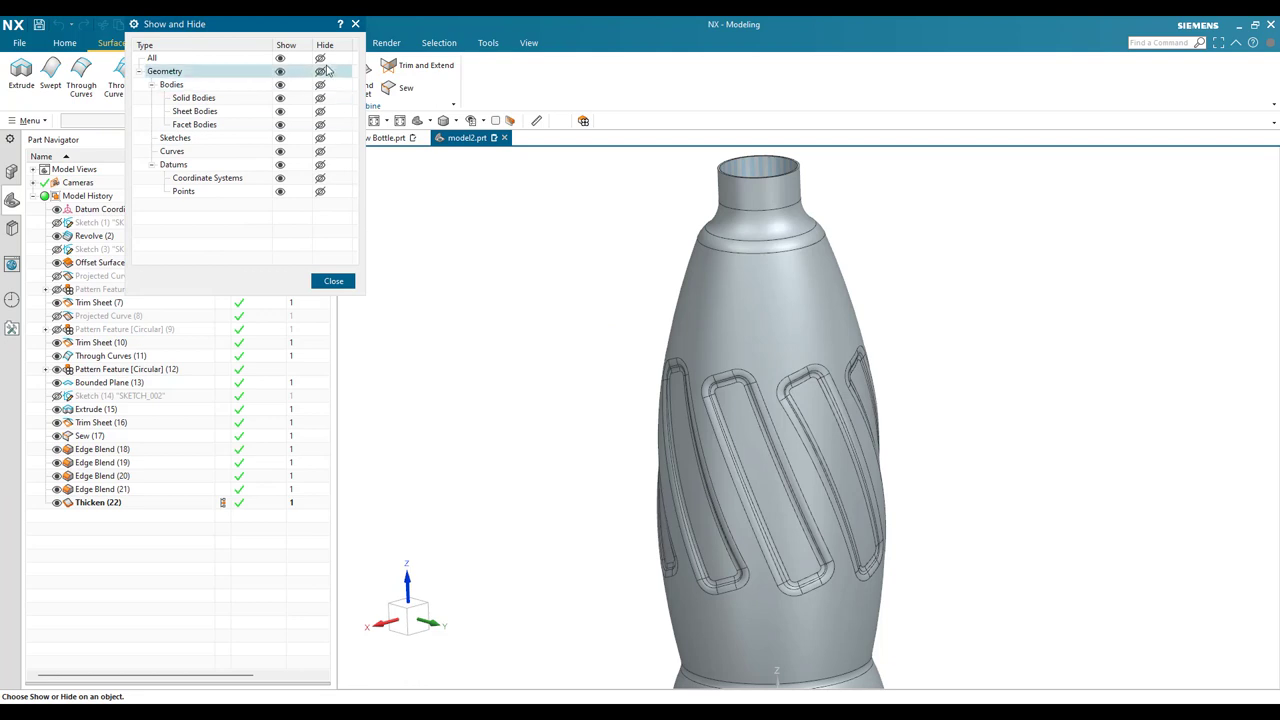
left_click(320, 59)
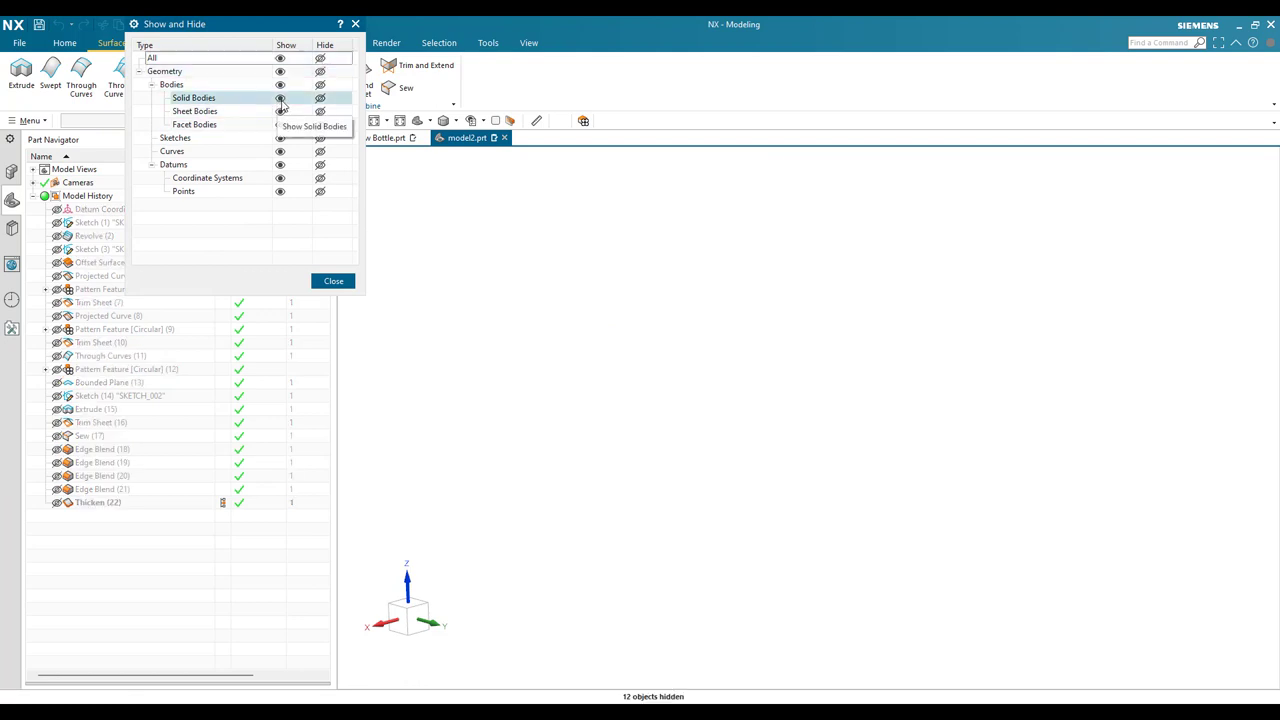
left_click(280, 98)
left_click(333, 281)
key("ctrl+f")
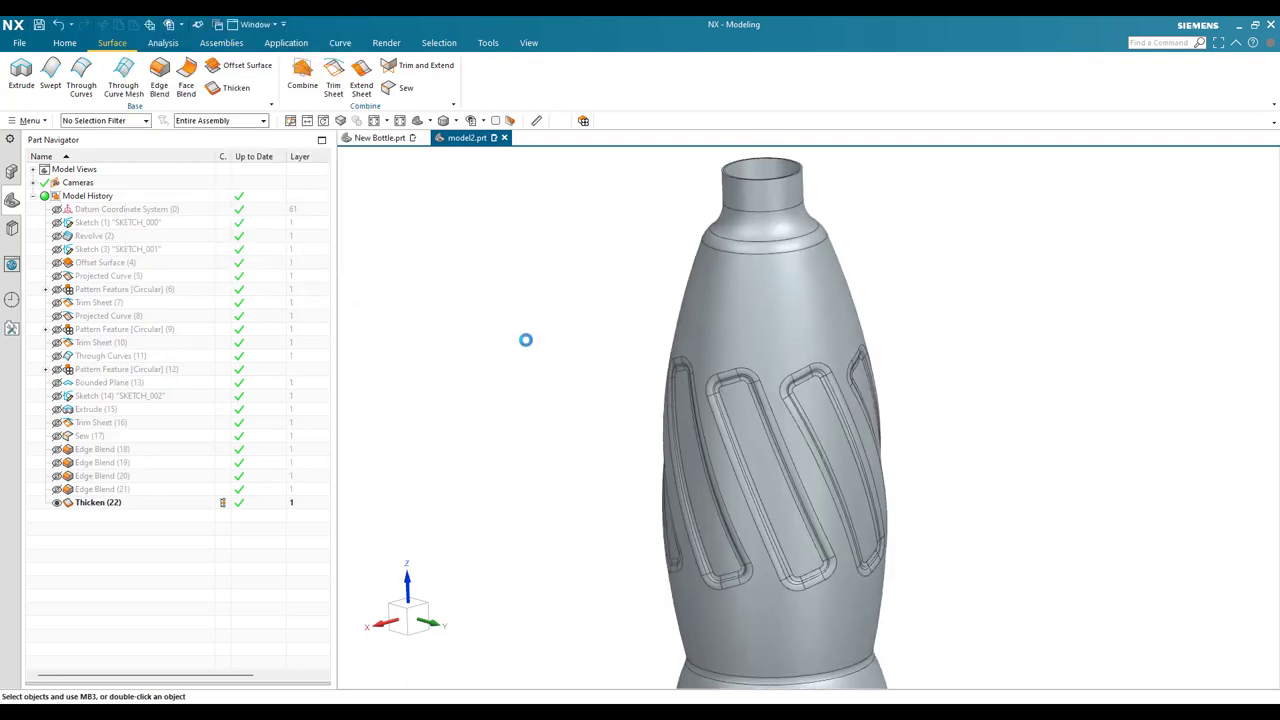
scroll(667, 388, "up", 3)
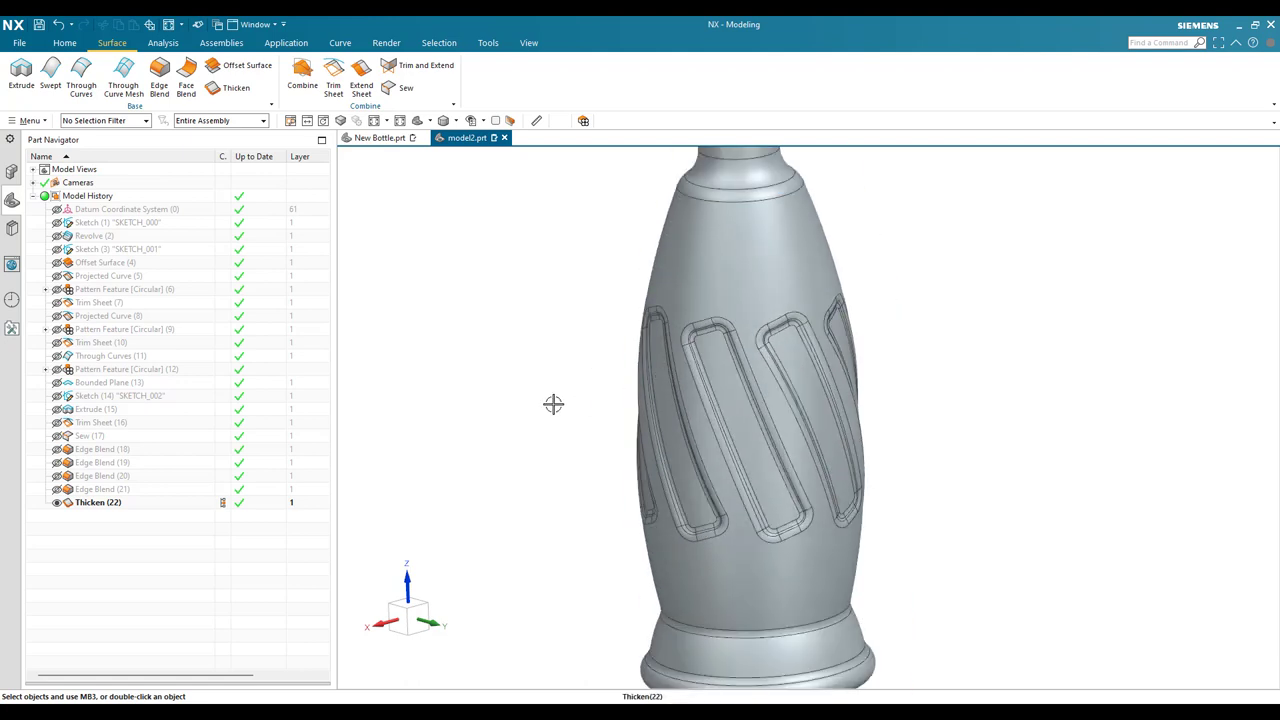
middle_click_drag(551, 403, 586, 399)
key("ctrl+f")
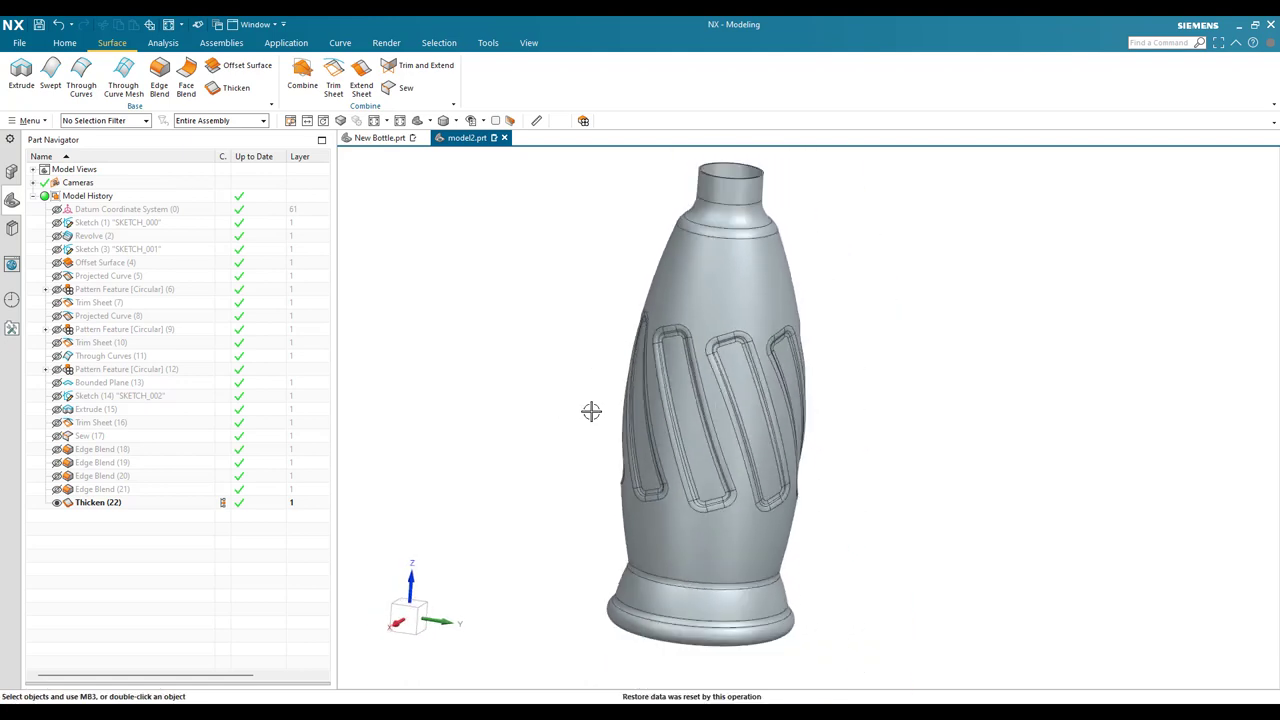
scroll(591, 411, "down", 2)
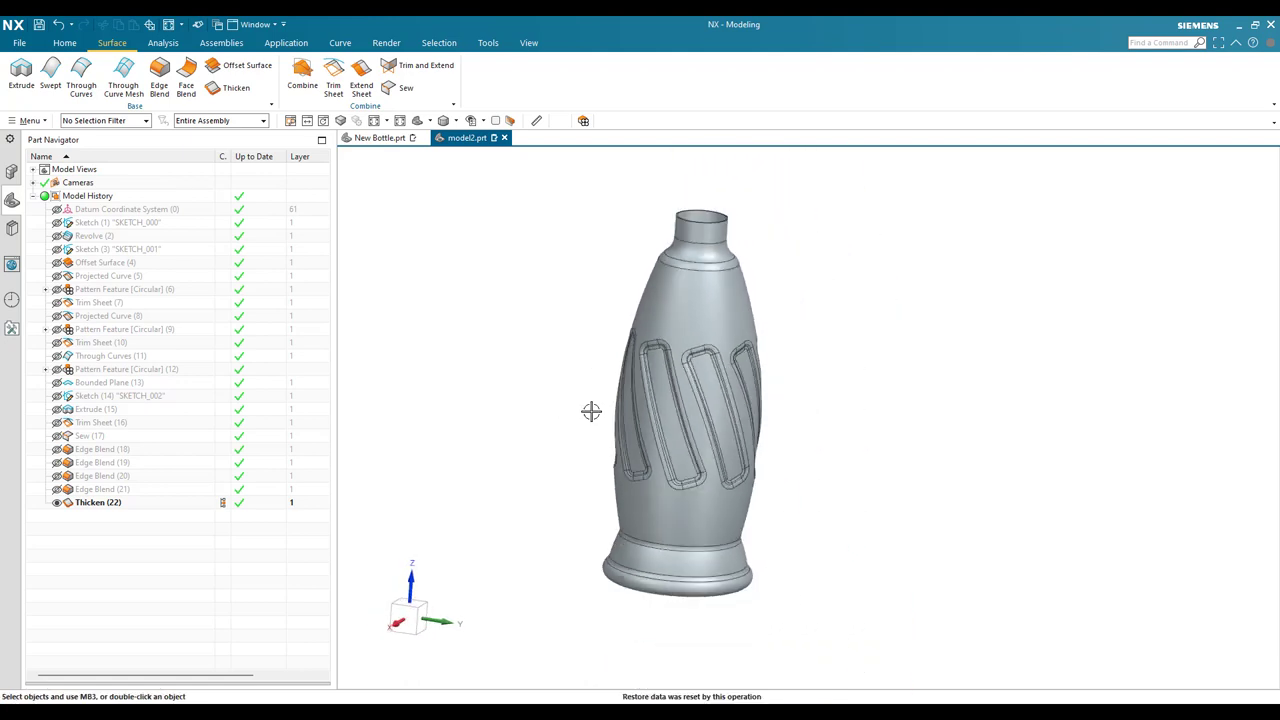